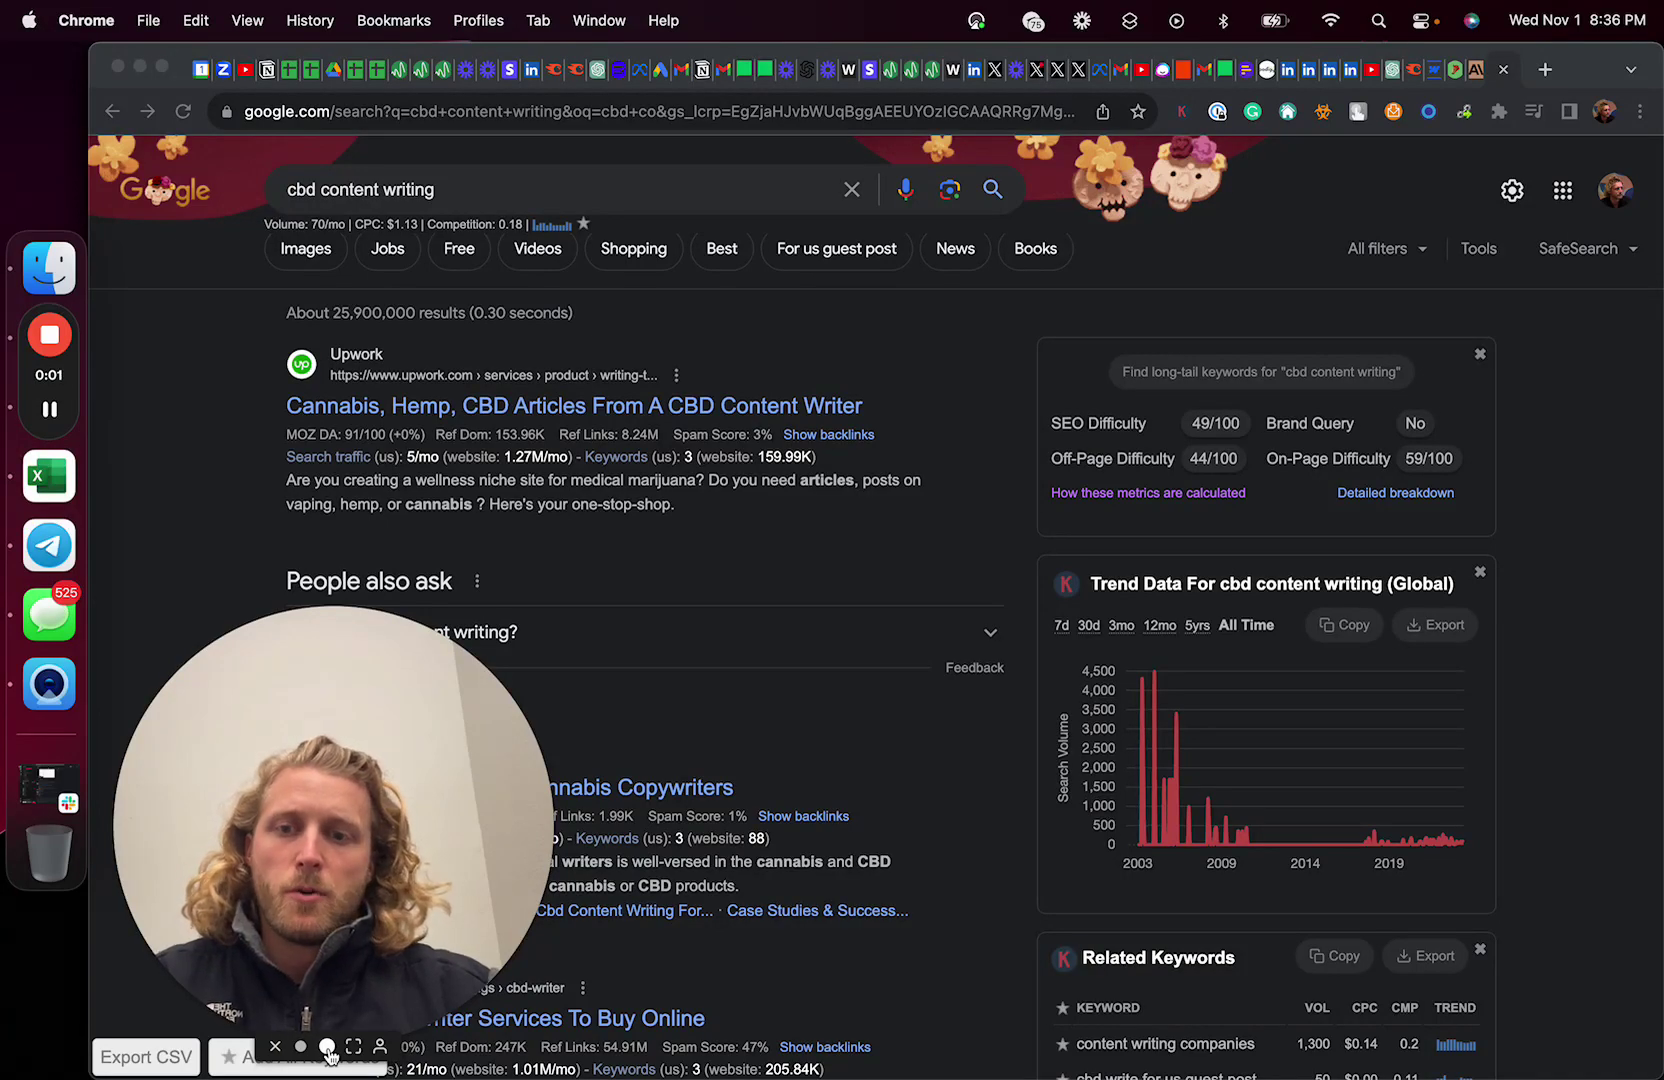
Browse the Drafthorse AI article on CBD content writing, then return to the Google results
{"action": "left_click", "coordinate": [327, 1047]}
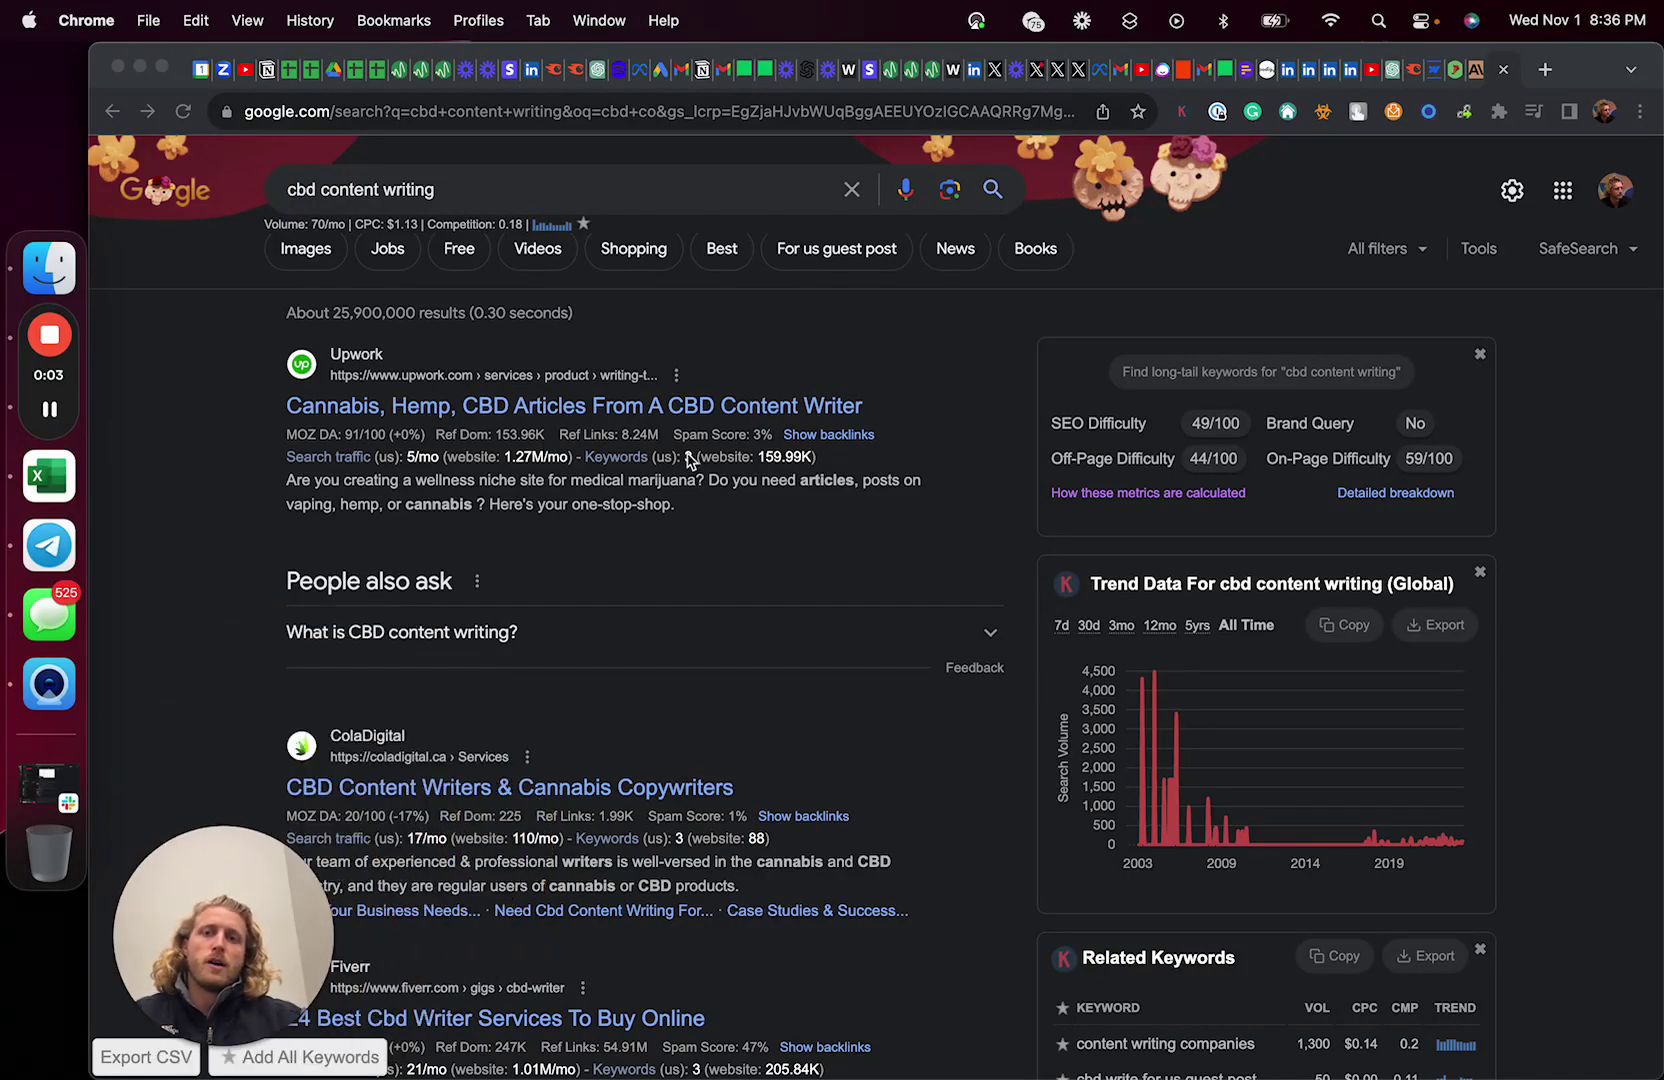
{"action": "scroll", "coordinate": [688, 460], "scroll_direction": "down", "scroll_amount": 15}
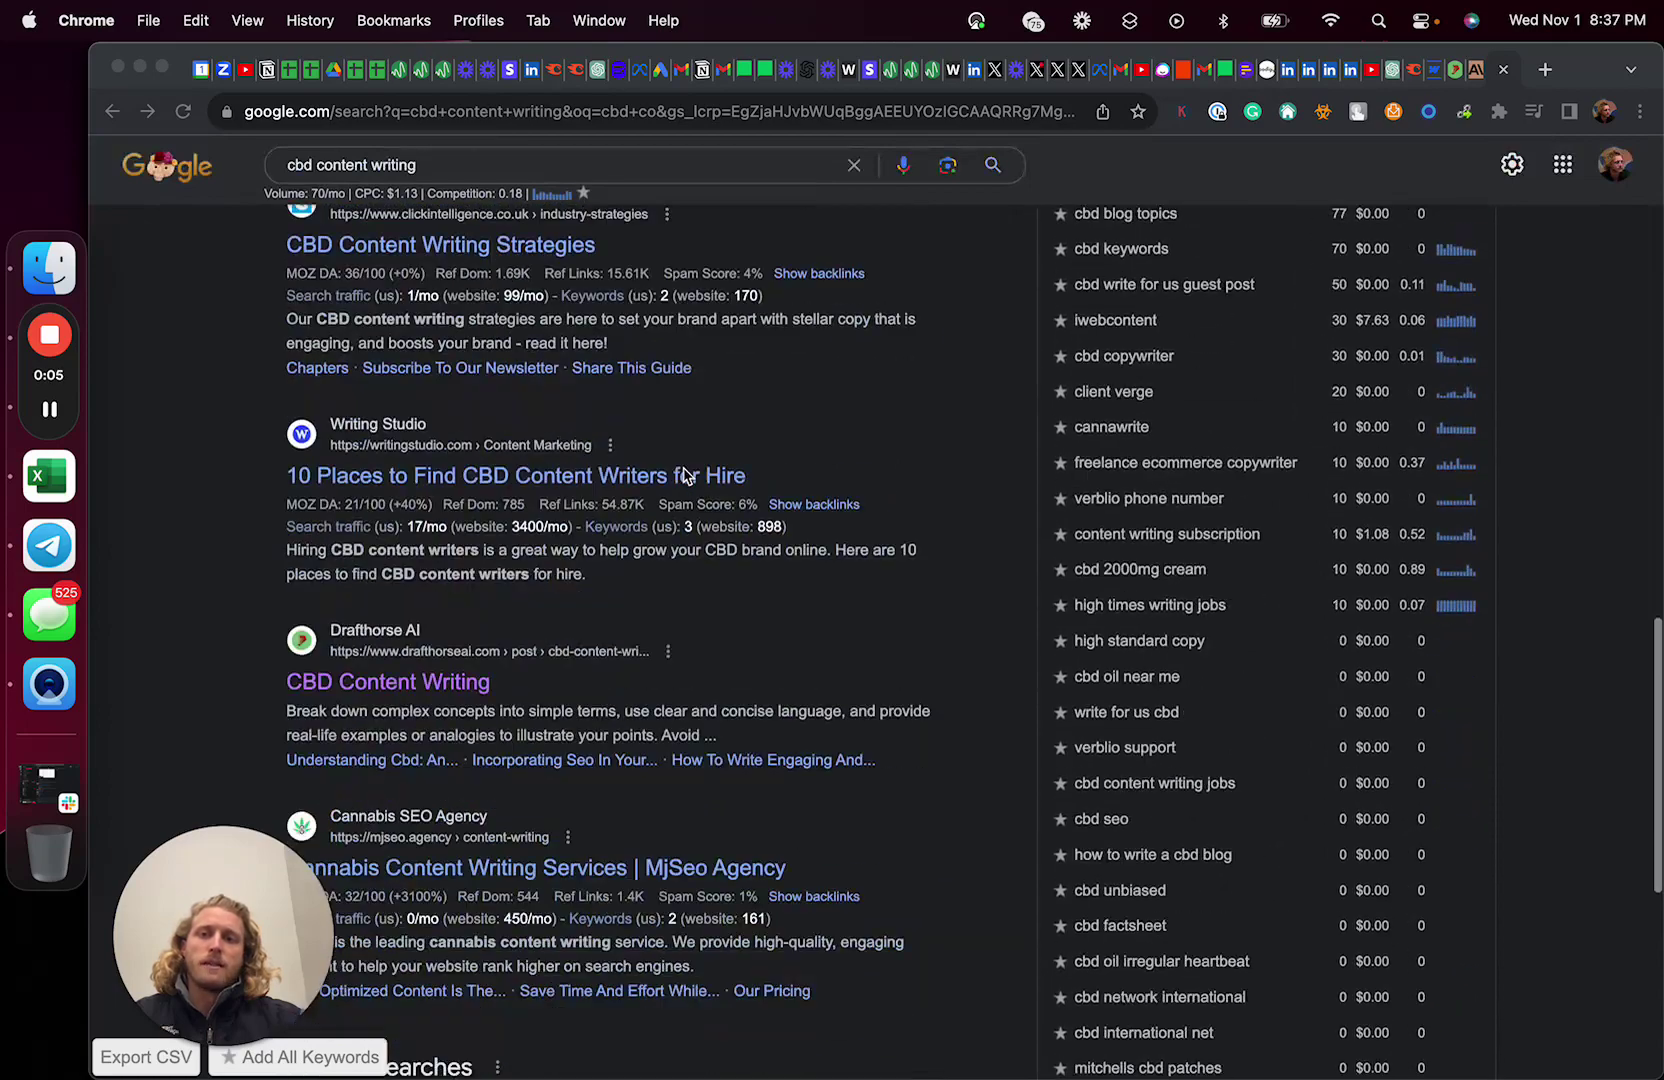
{"action": "scroll", "coordinate": [660, 480], "scroll_direction": "down", "scroll_amount": 3}
{"action": "left_click", "coordinate": [546, 584]}
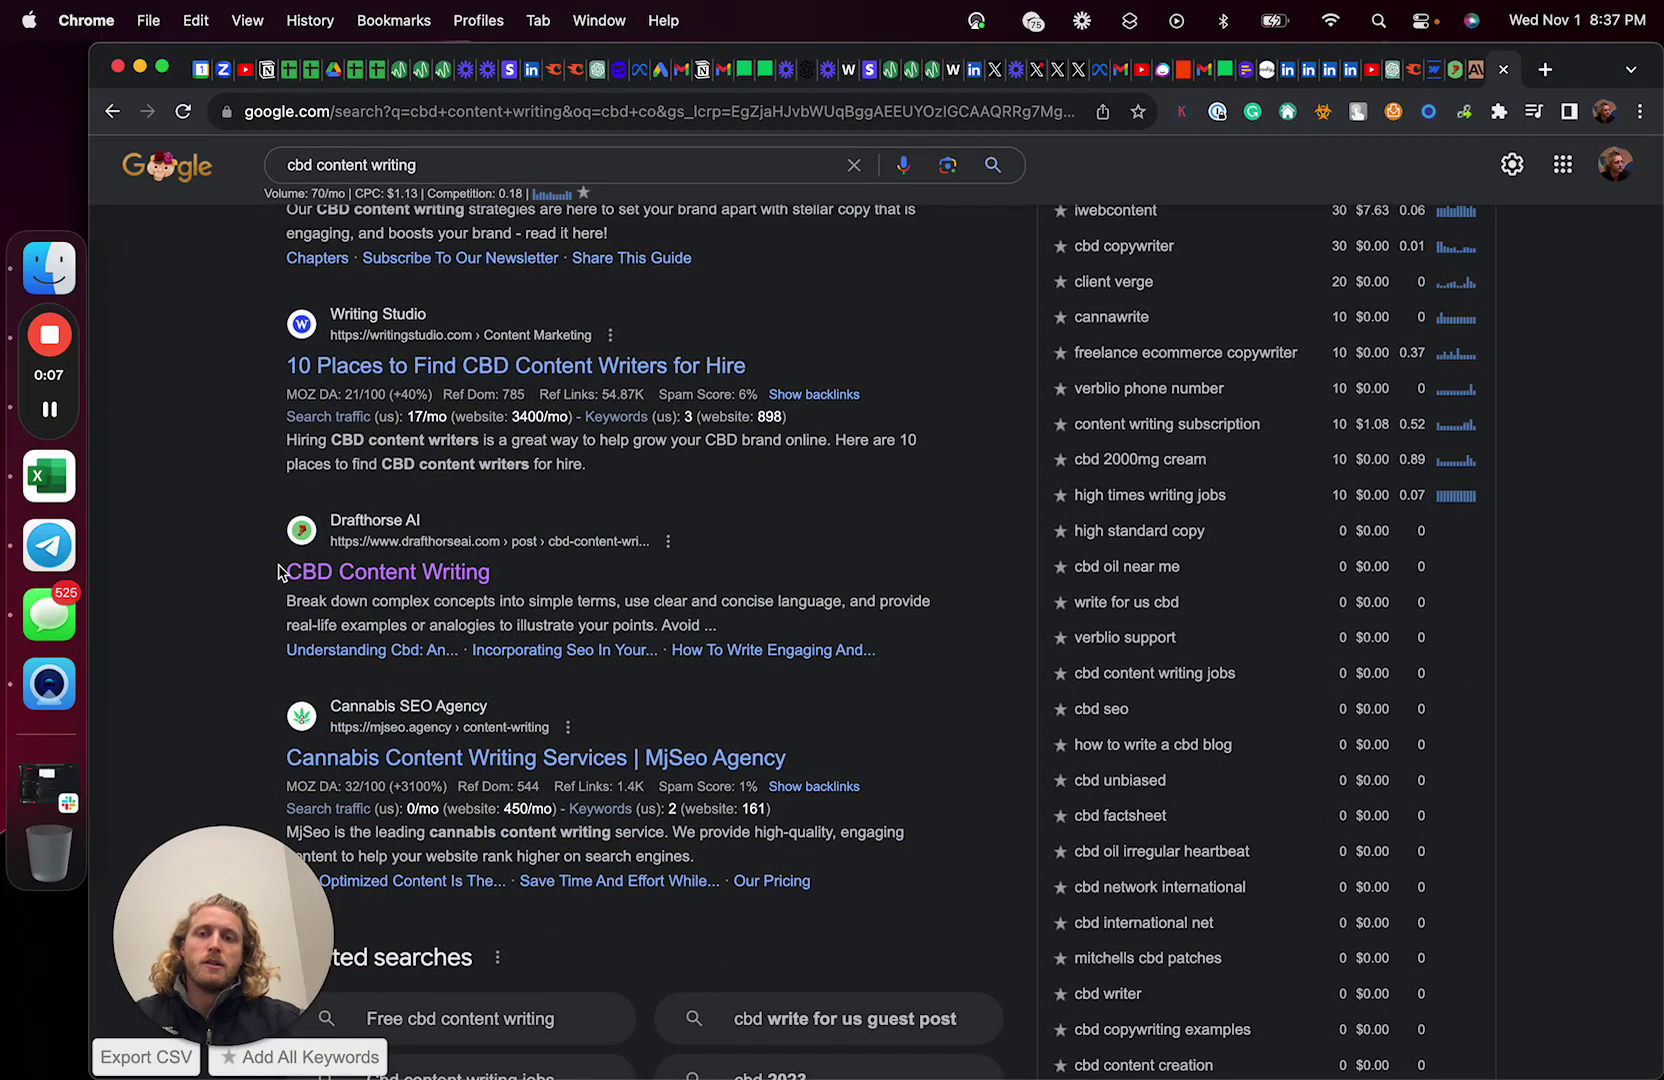
{"action": "scroll", "coordinate": [355, 572], "scroll_direction": "up", "scroll_amount": 15}
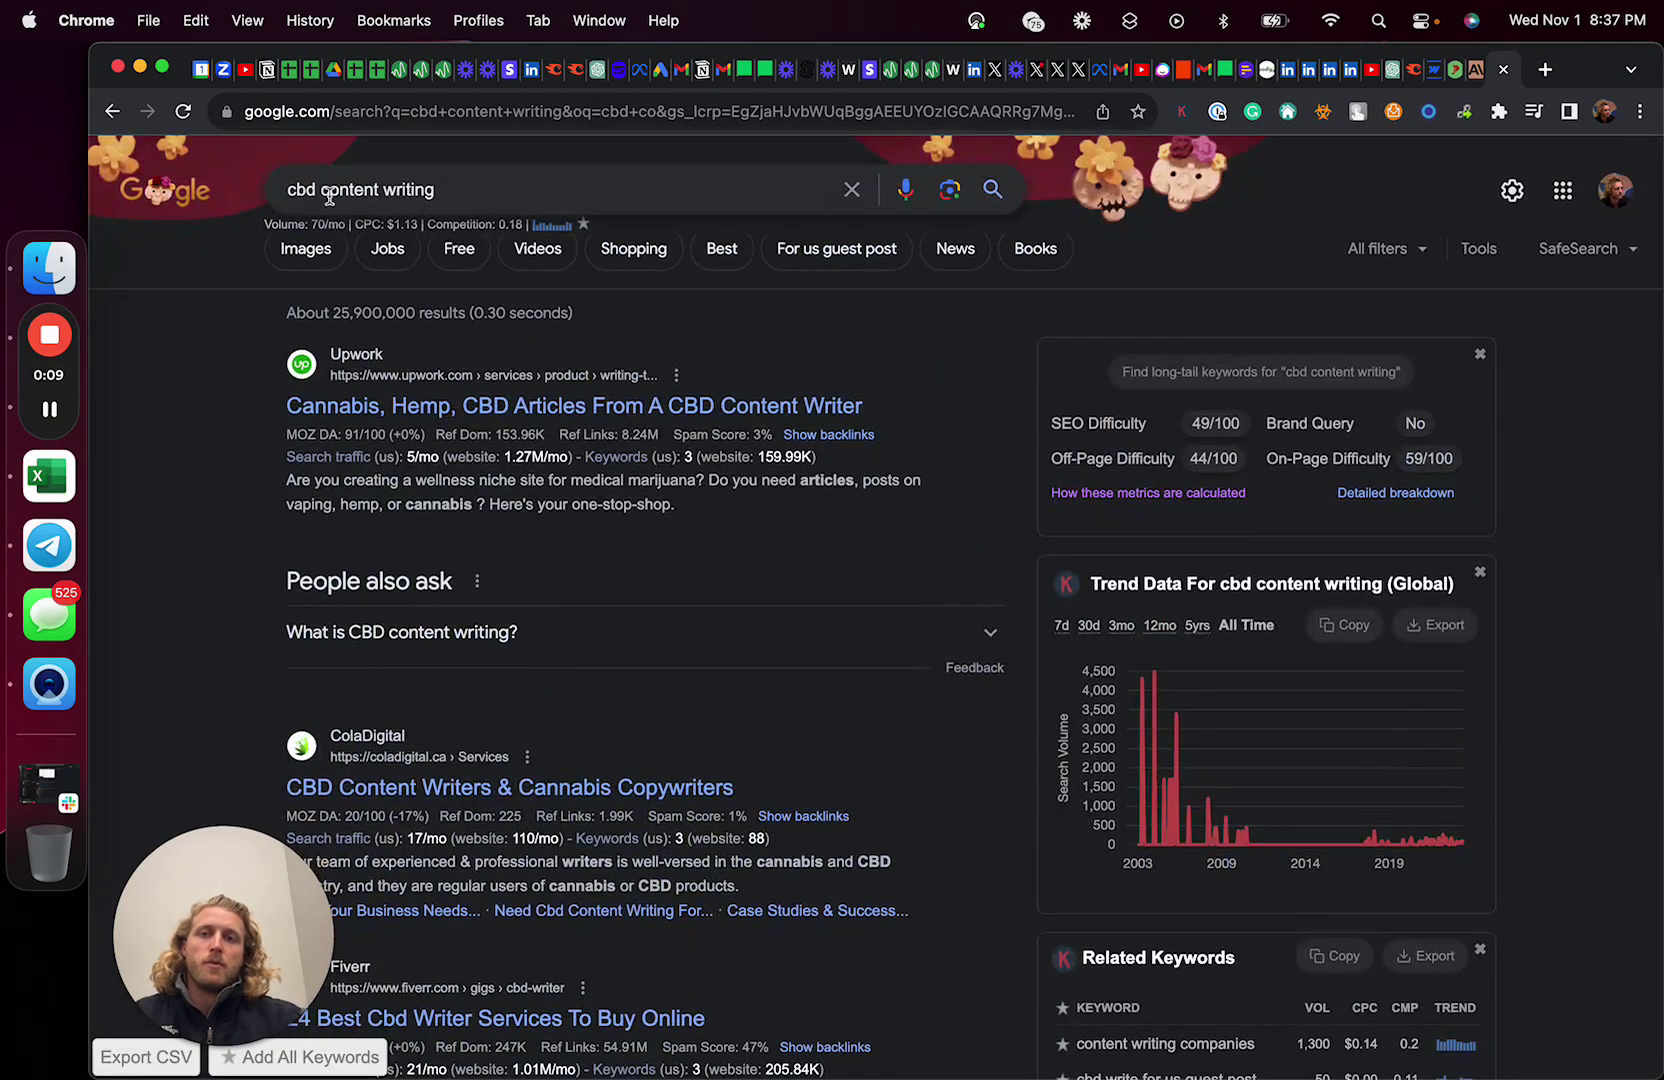
{"action": "triple_click", "coordinate": [480, 188]}
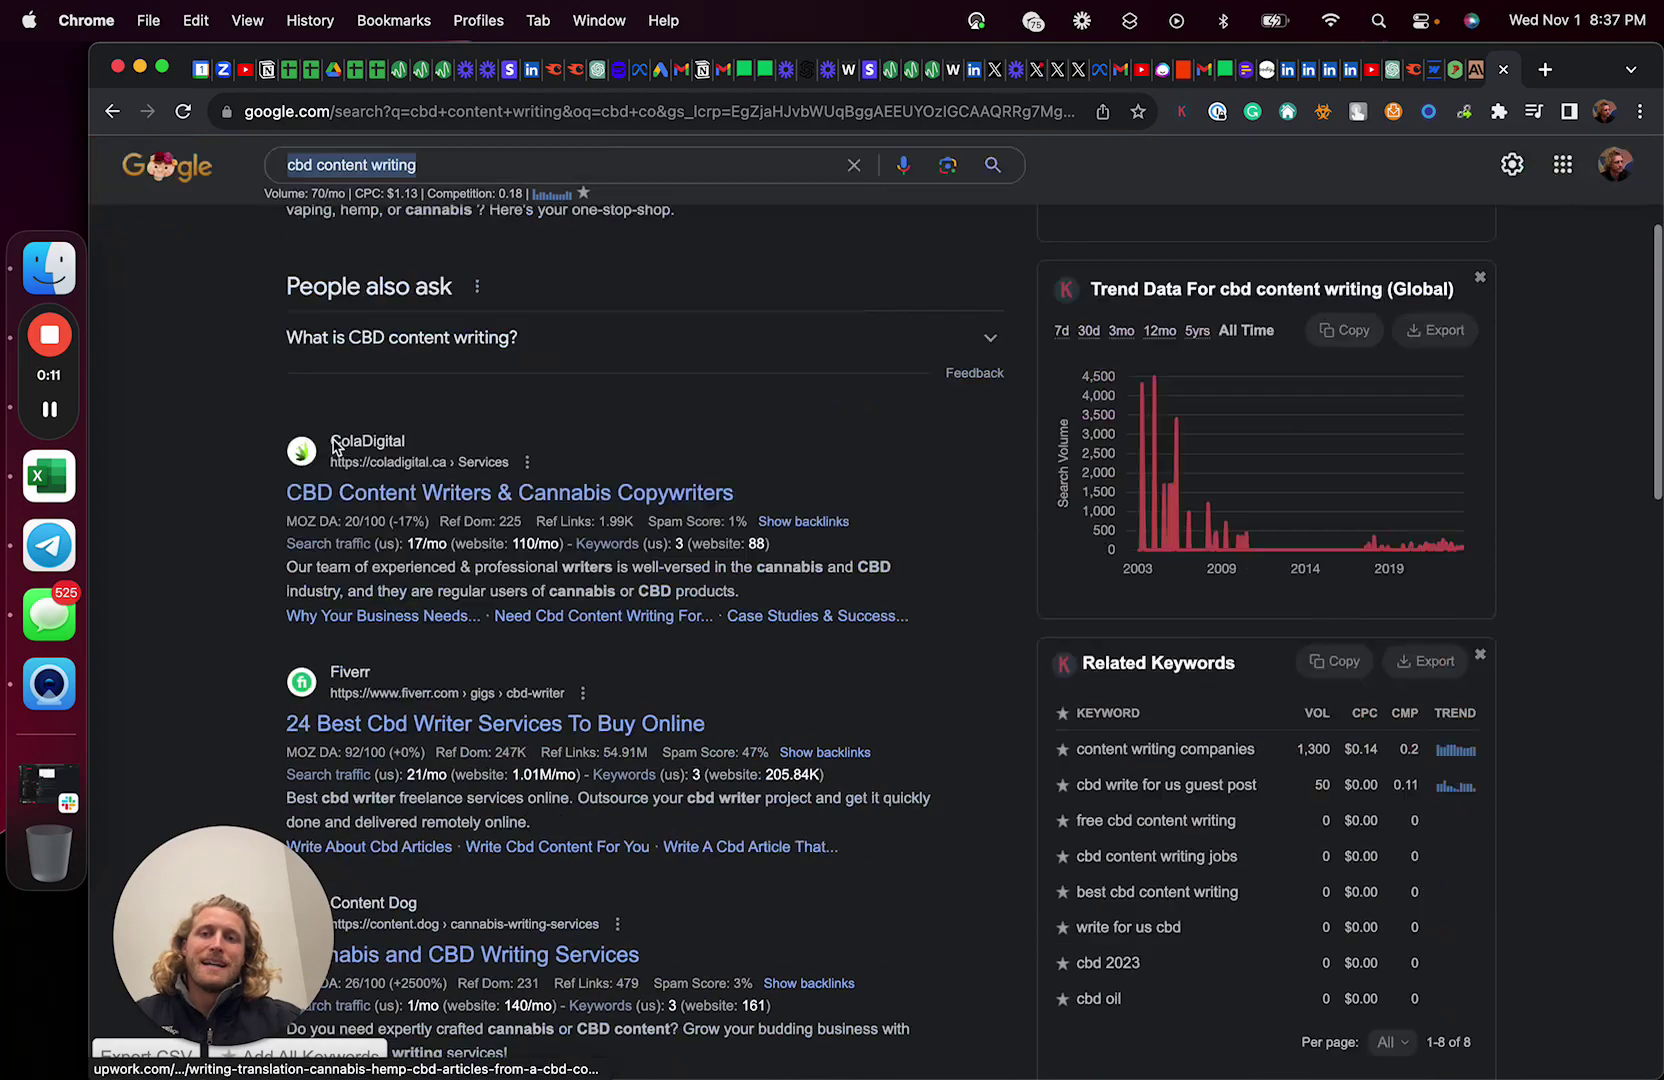
{"action": "scroll", "coordinate": [483, 500], "scroll_direction": "down", "scroll_amount": 15}
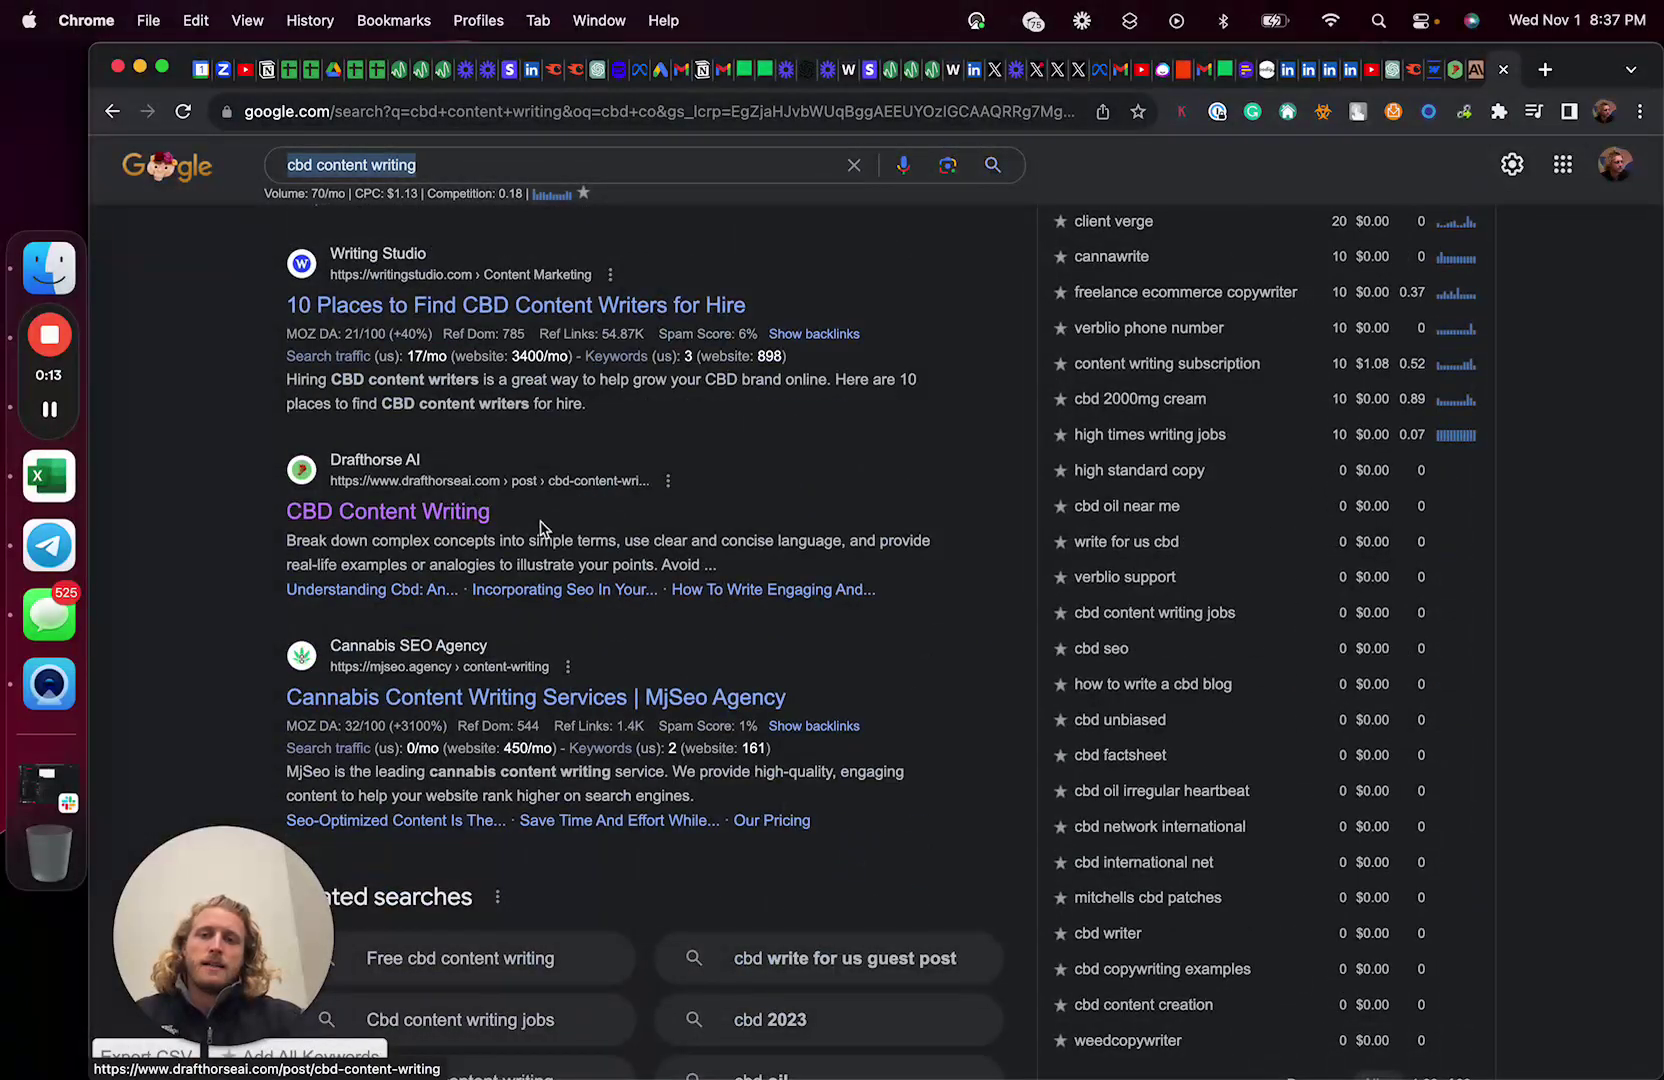
{"action": "left_click", "coordinate": [455, 520]}
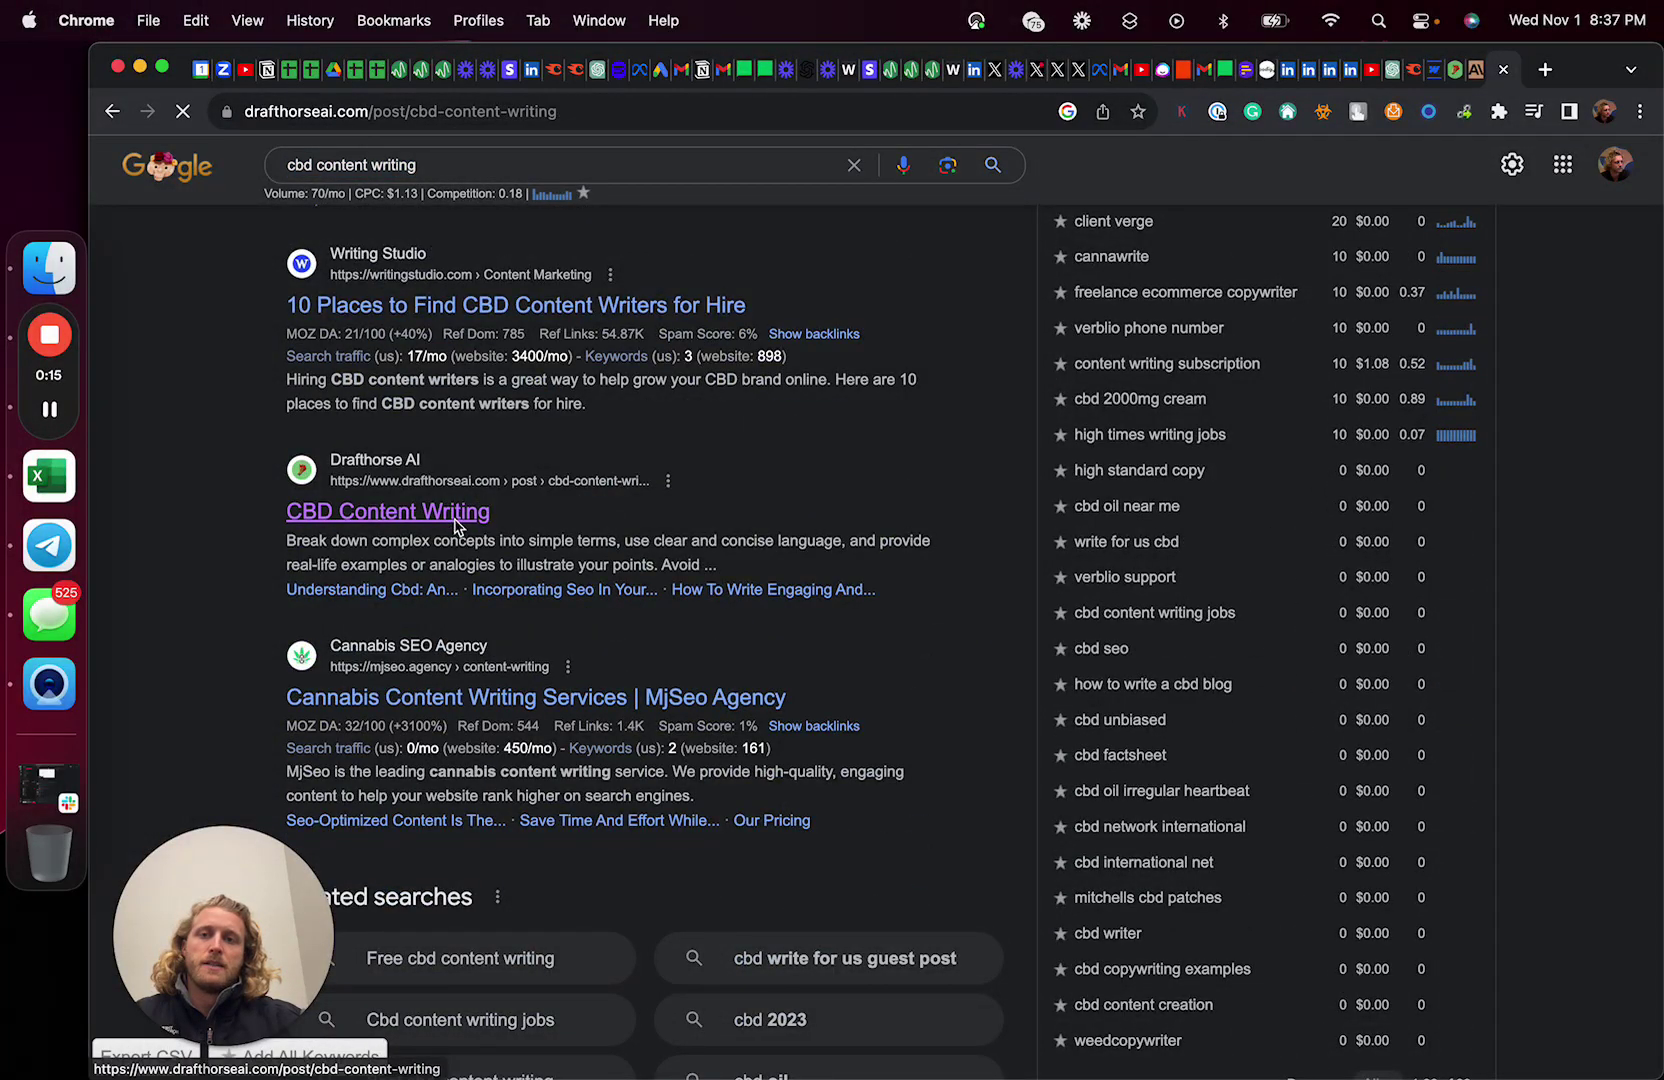
{"action": "scroll", "coordinate": [455, 527], "scroll_direction": "down", "scroll_amount": 10}
{"action": "scroll", "coordinate": [454, 527], "scroll_direction": "down", "scroll_amount": 15}
{"action": "key", "text": "super+bracketleft"}
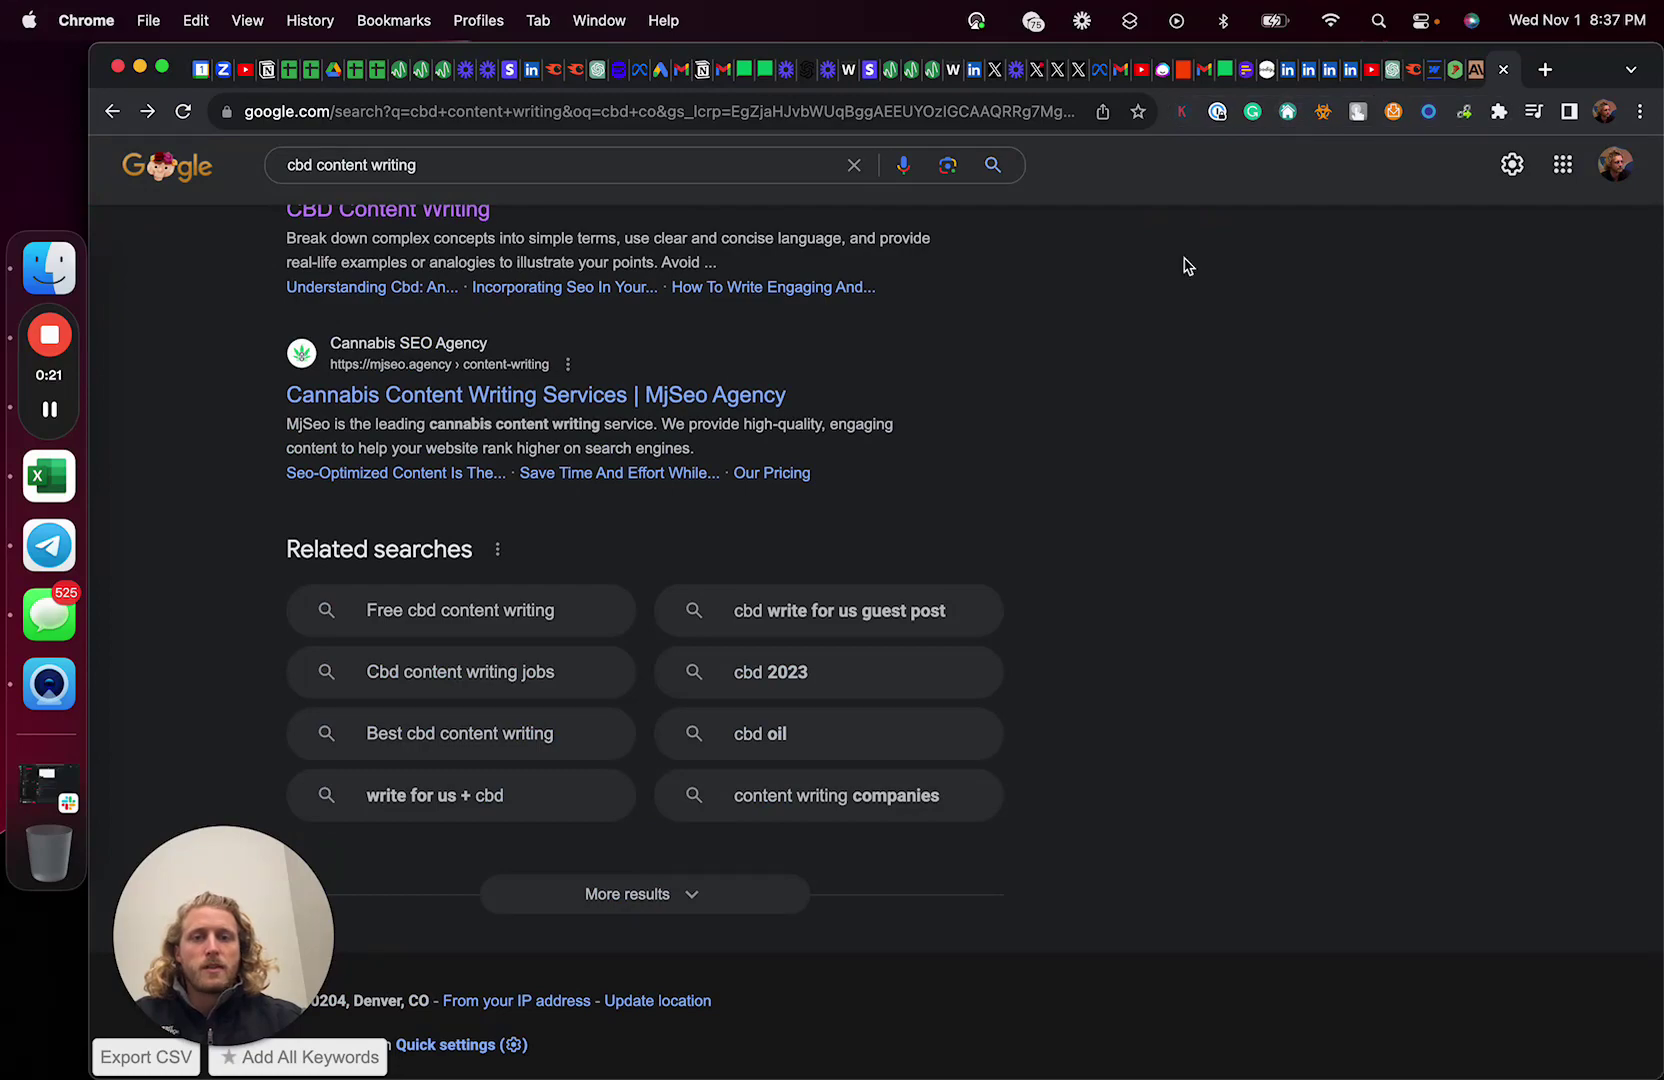
In the ChatGPT chat, try the GPT-4 model, then switch back to GPT-3.5
{"action": "left_click", "coordinate": [1396, 76]}
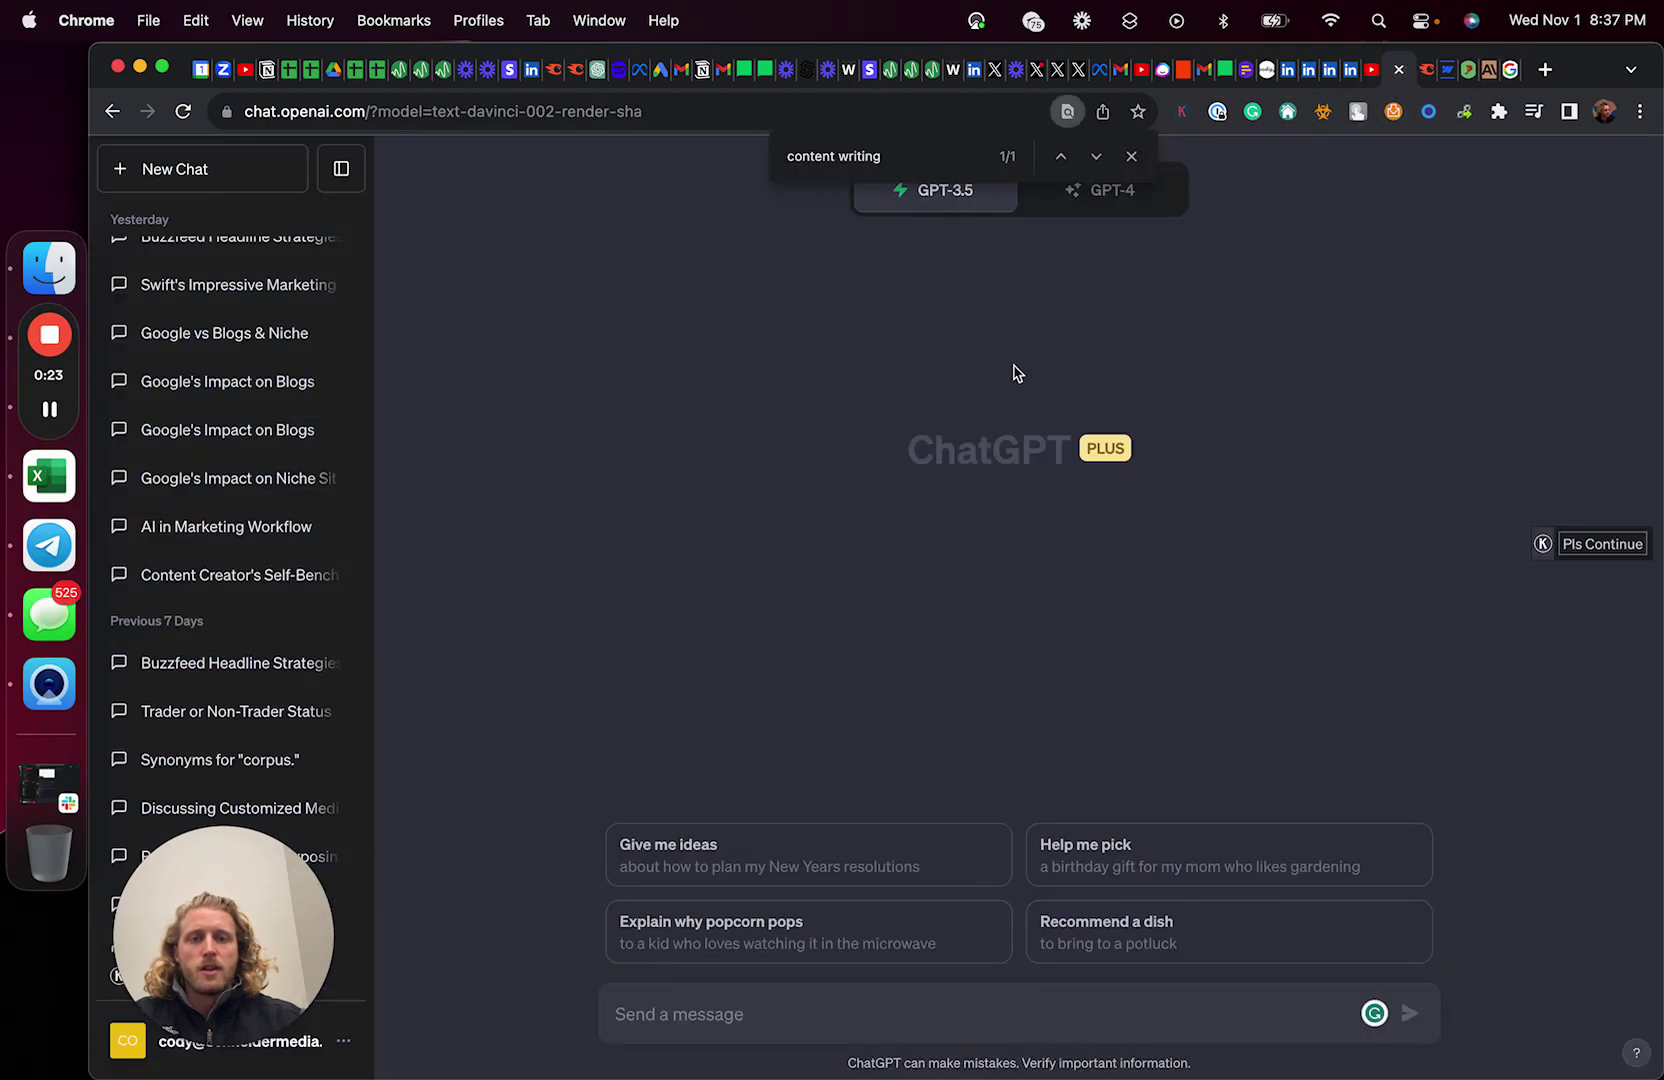
{"action": "left_click", "coordinate": [1090, 195]}
{"action": "left_click", "coordinate": [1130, 158]}
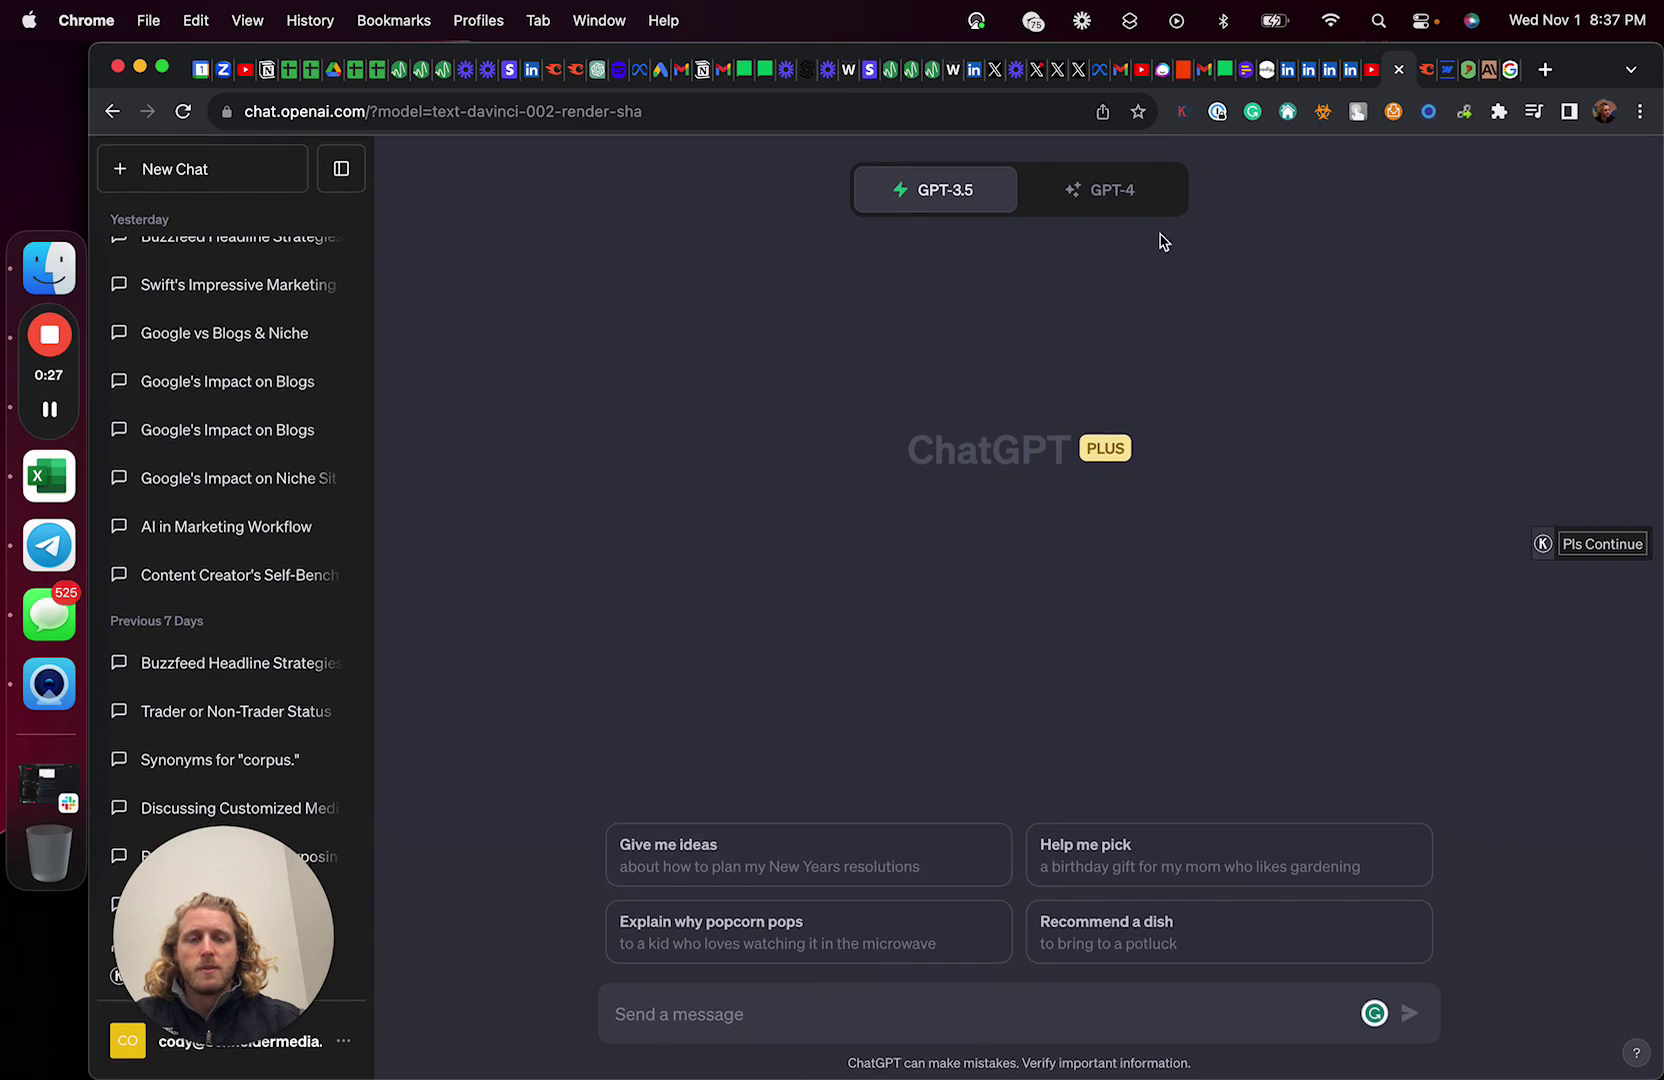
Copy all the Drafthorse AI homepage text and return to the ChatGPT chat
{"action": "left_click", "coordinate": [1455, 70]}
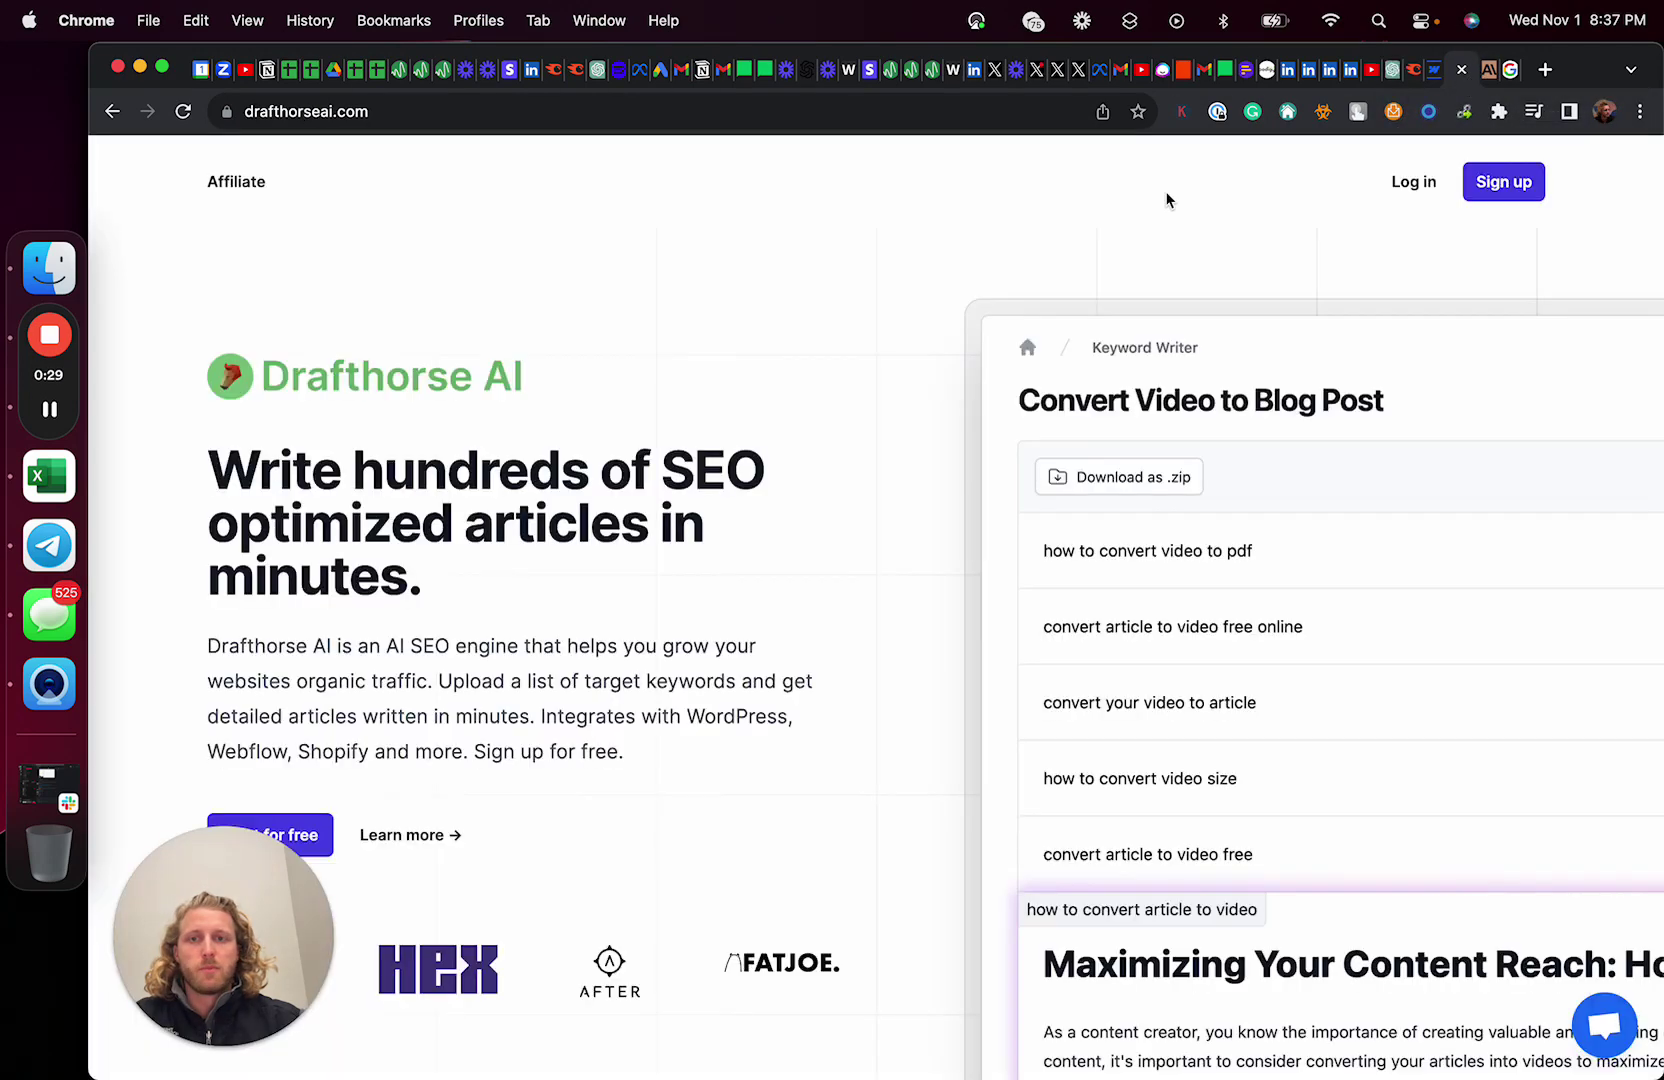
{"action": "key", "text": "super+a"}
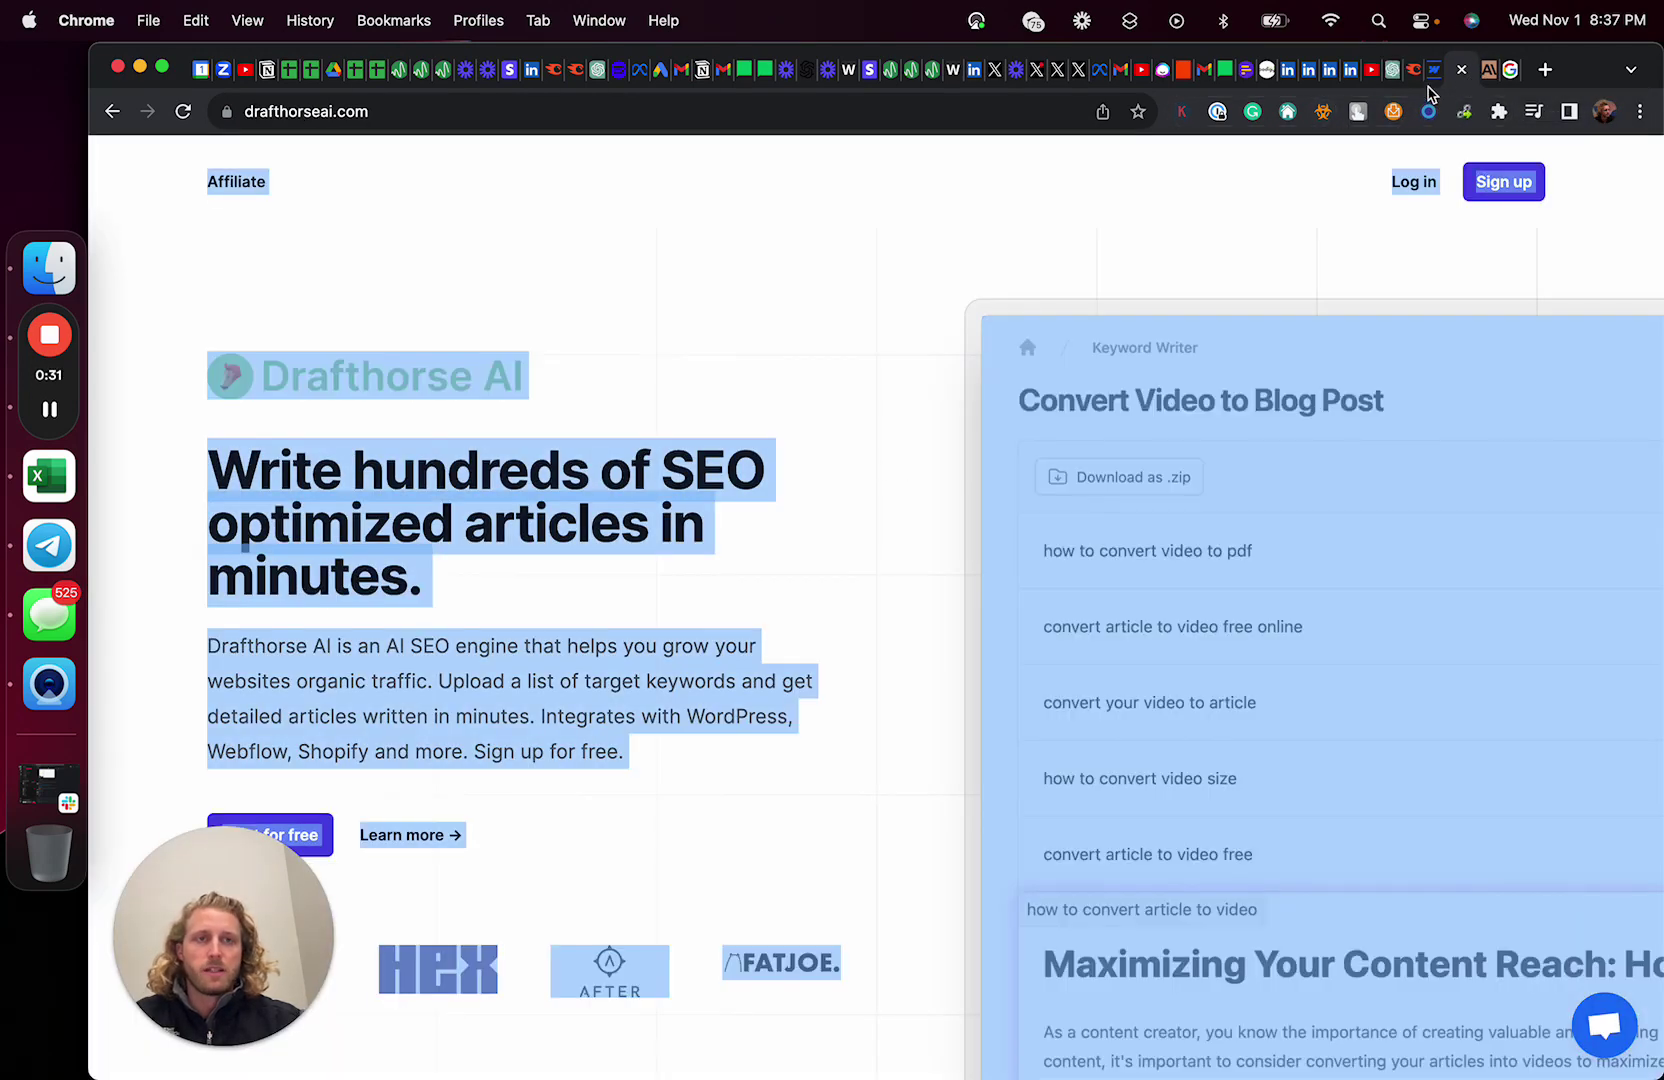
{"action": "key", "text": "super+c"}
{"action": "left_click", "coordinate": [1392, 74]}
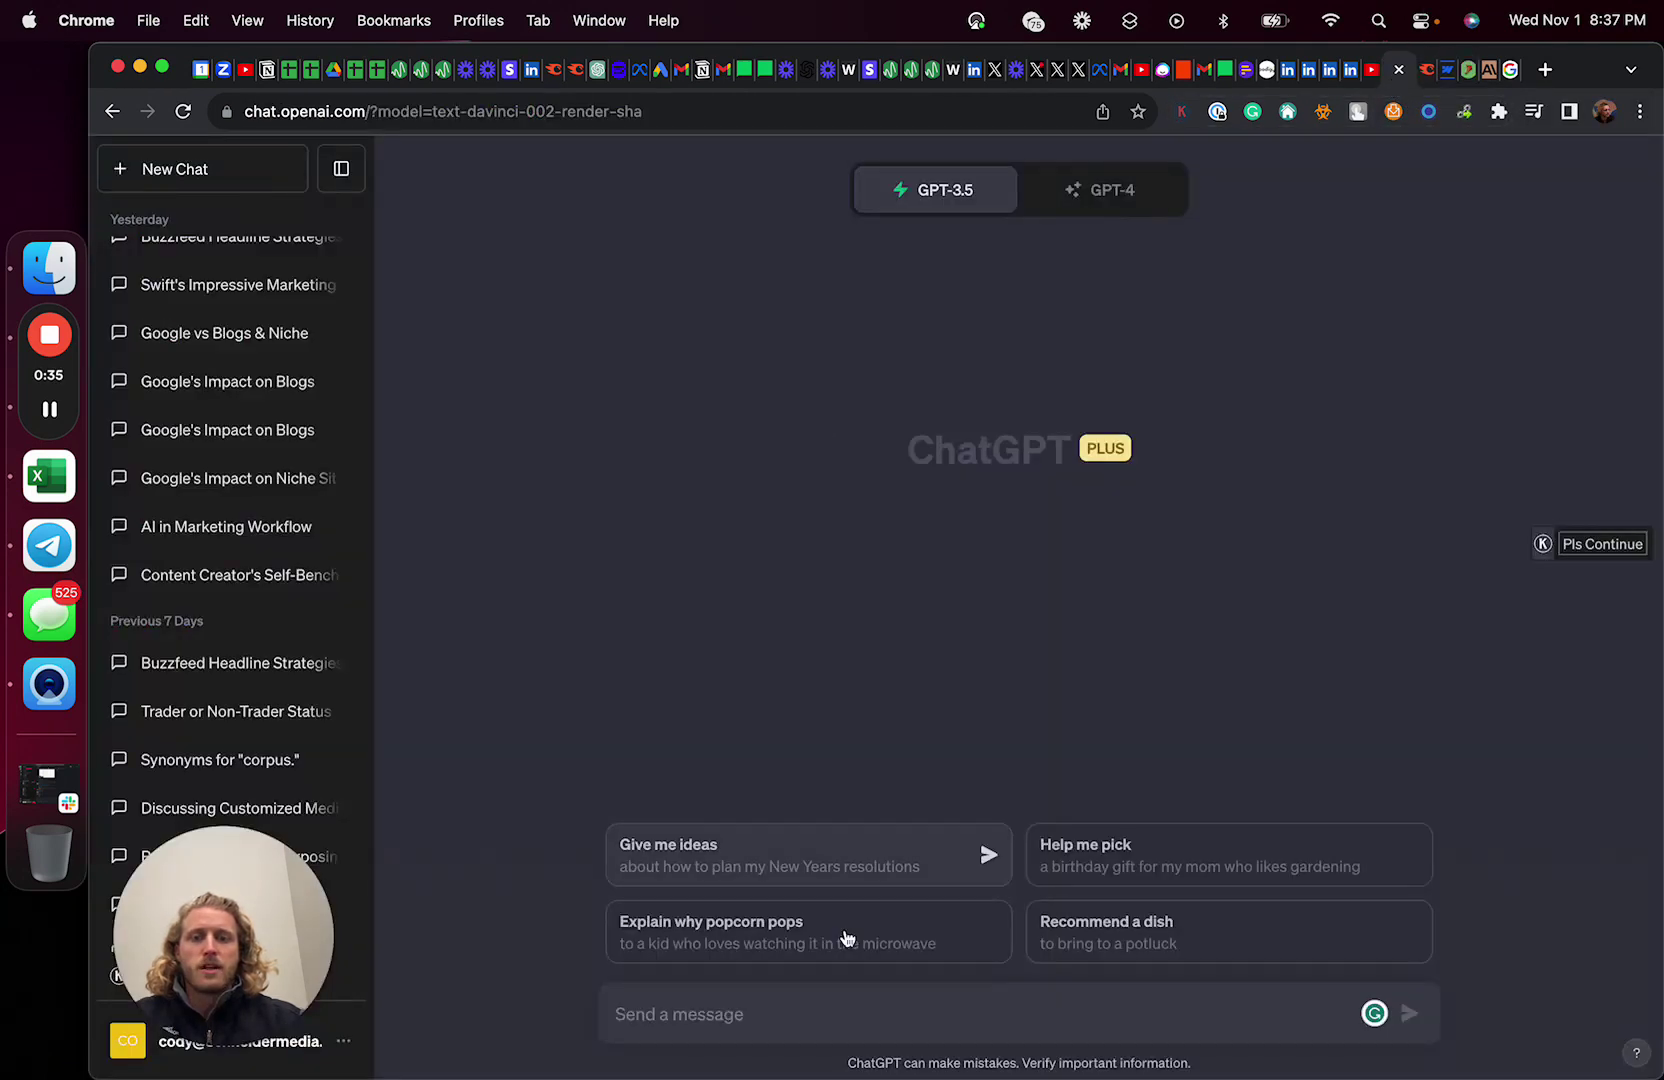
Send the pasted Drafthorse AI text with 'do keyword research for the following, list 100 keyword ideas:' and review the list
{"action": "left_click", "coordinate": [826, 1007]}
{"action": "key", "text": "super+v"}
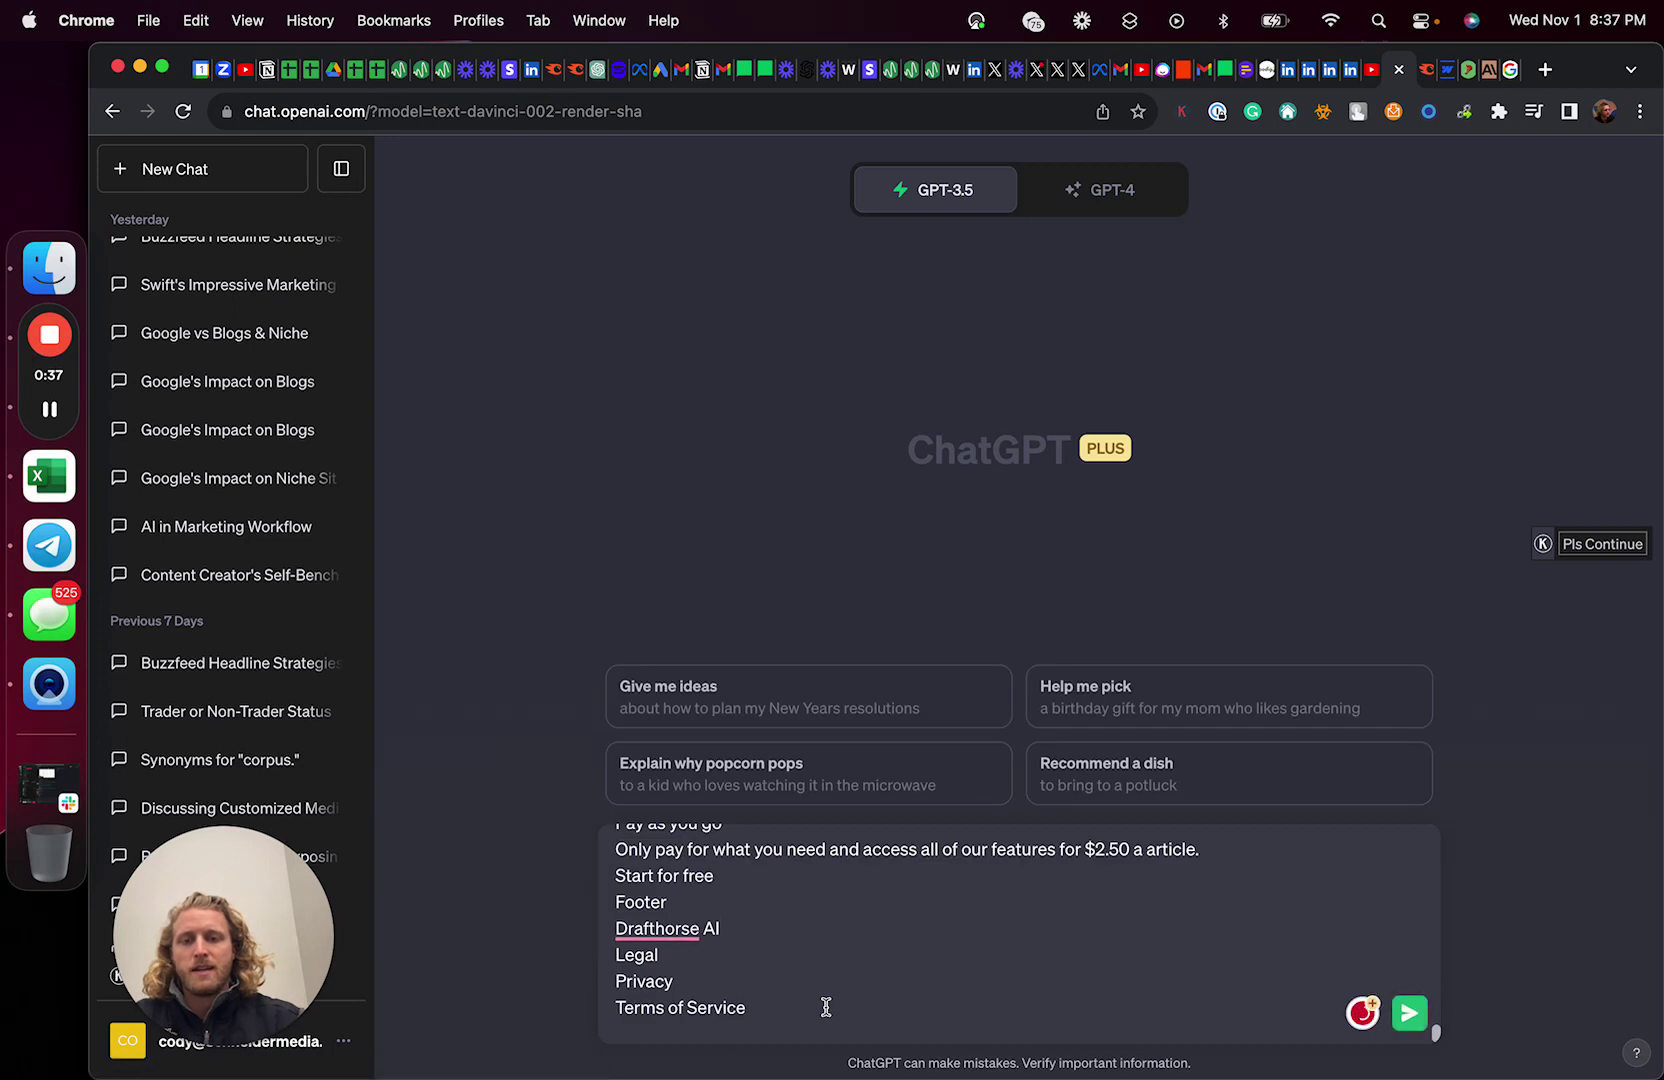
{"action": "key", "text": "super+Up"}
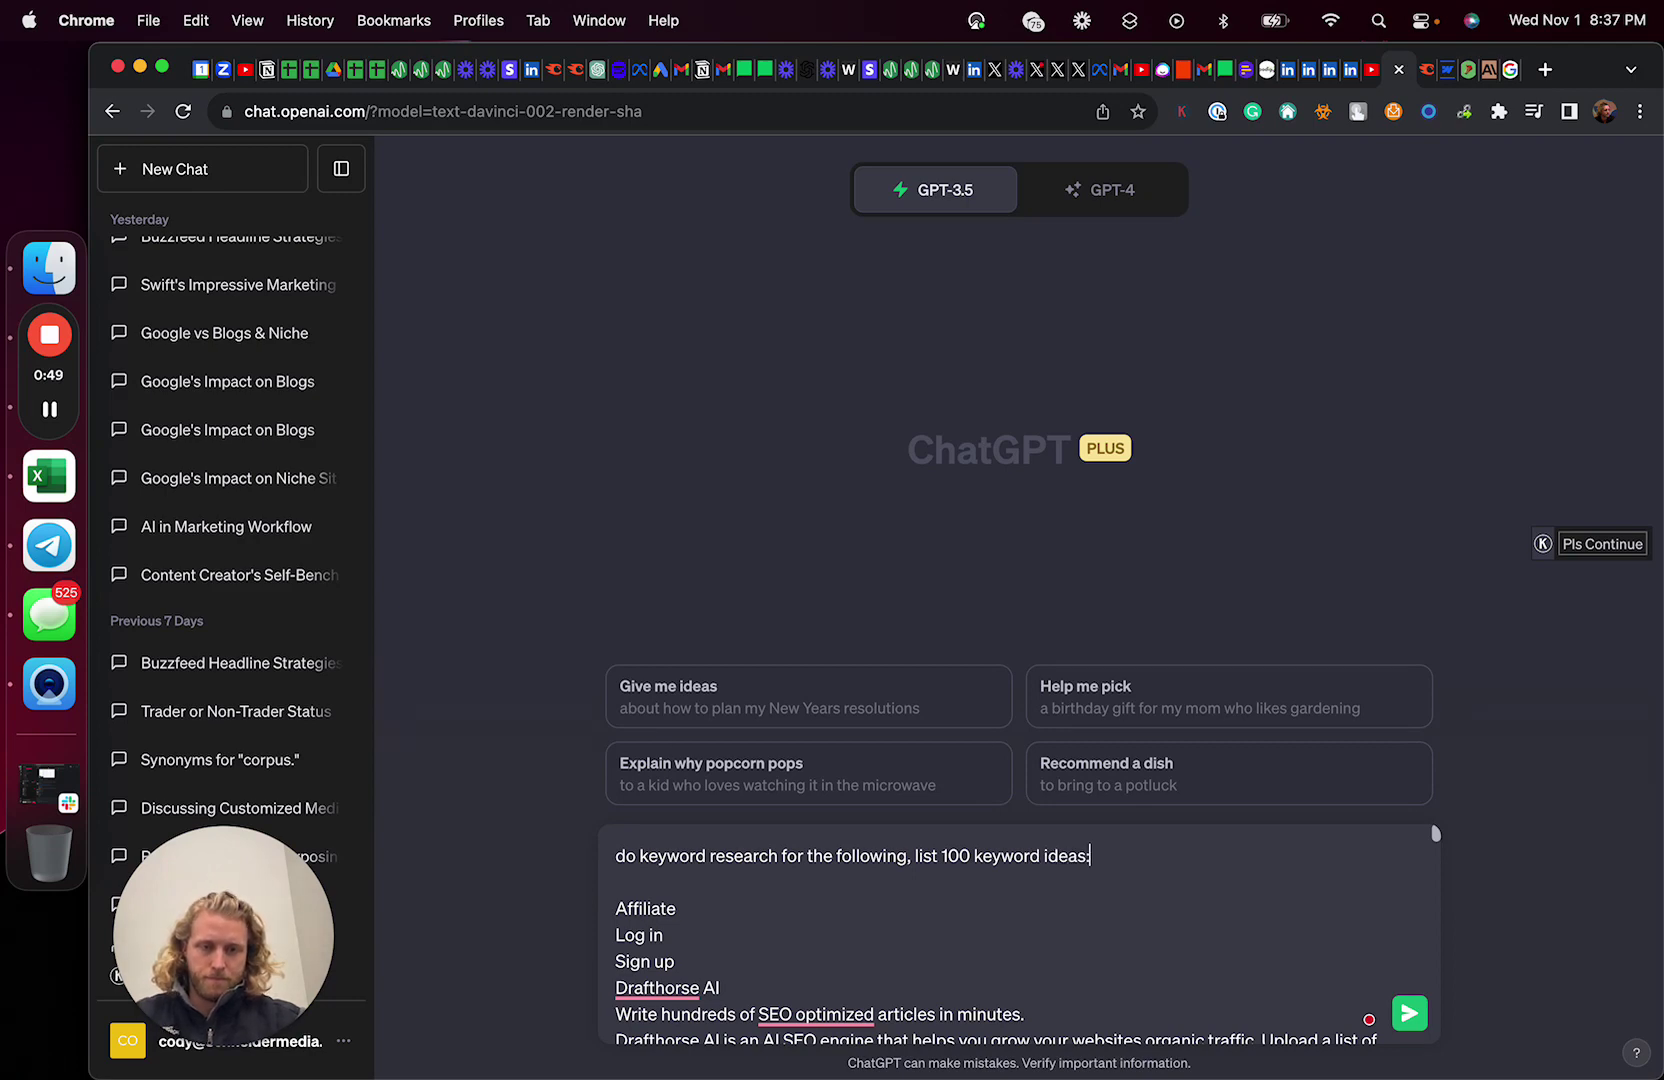
{"action": "key", "text": "Return"}
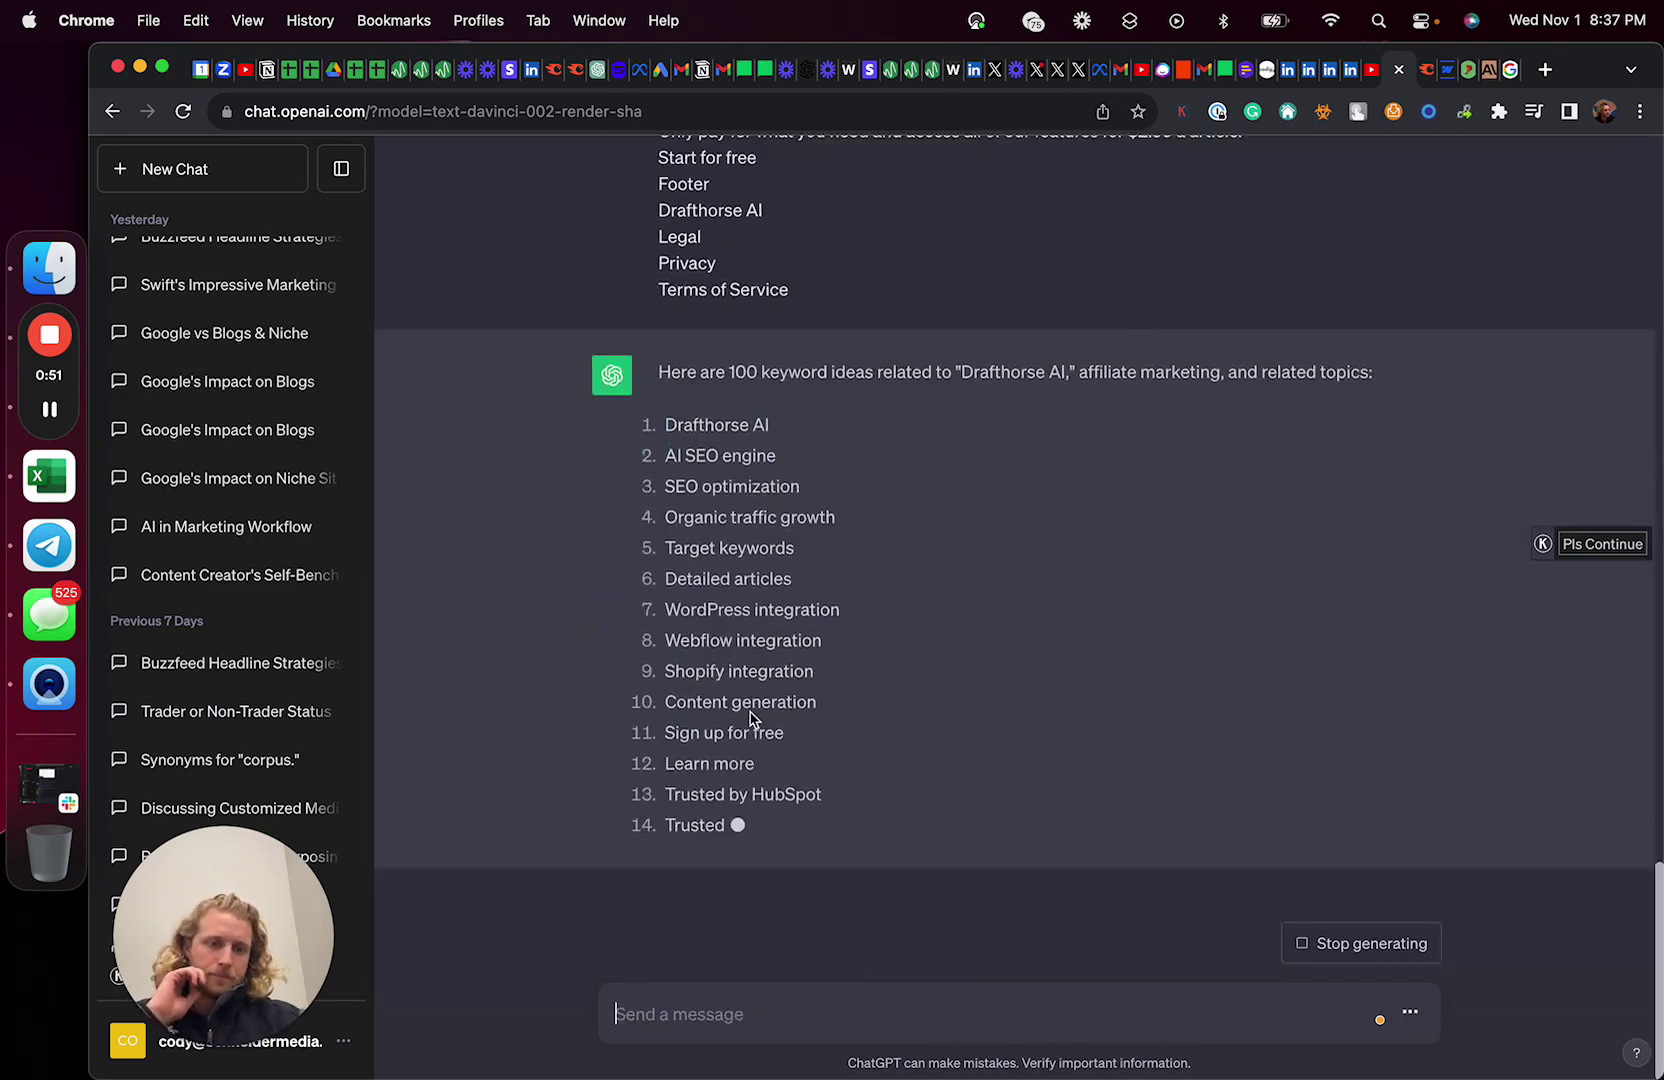
{"action": "scroll", "coordinate": [737, 540], "scroll_direction": "up", "scroll_amount": 2}
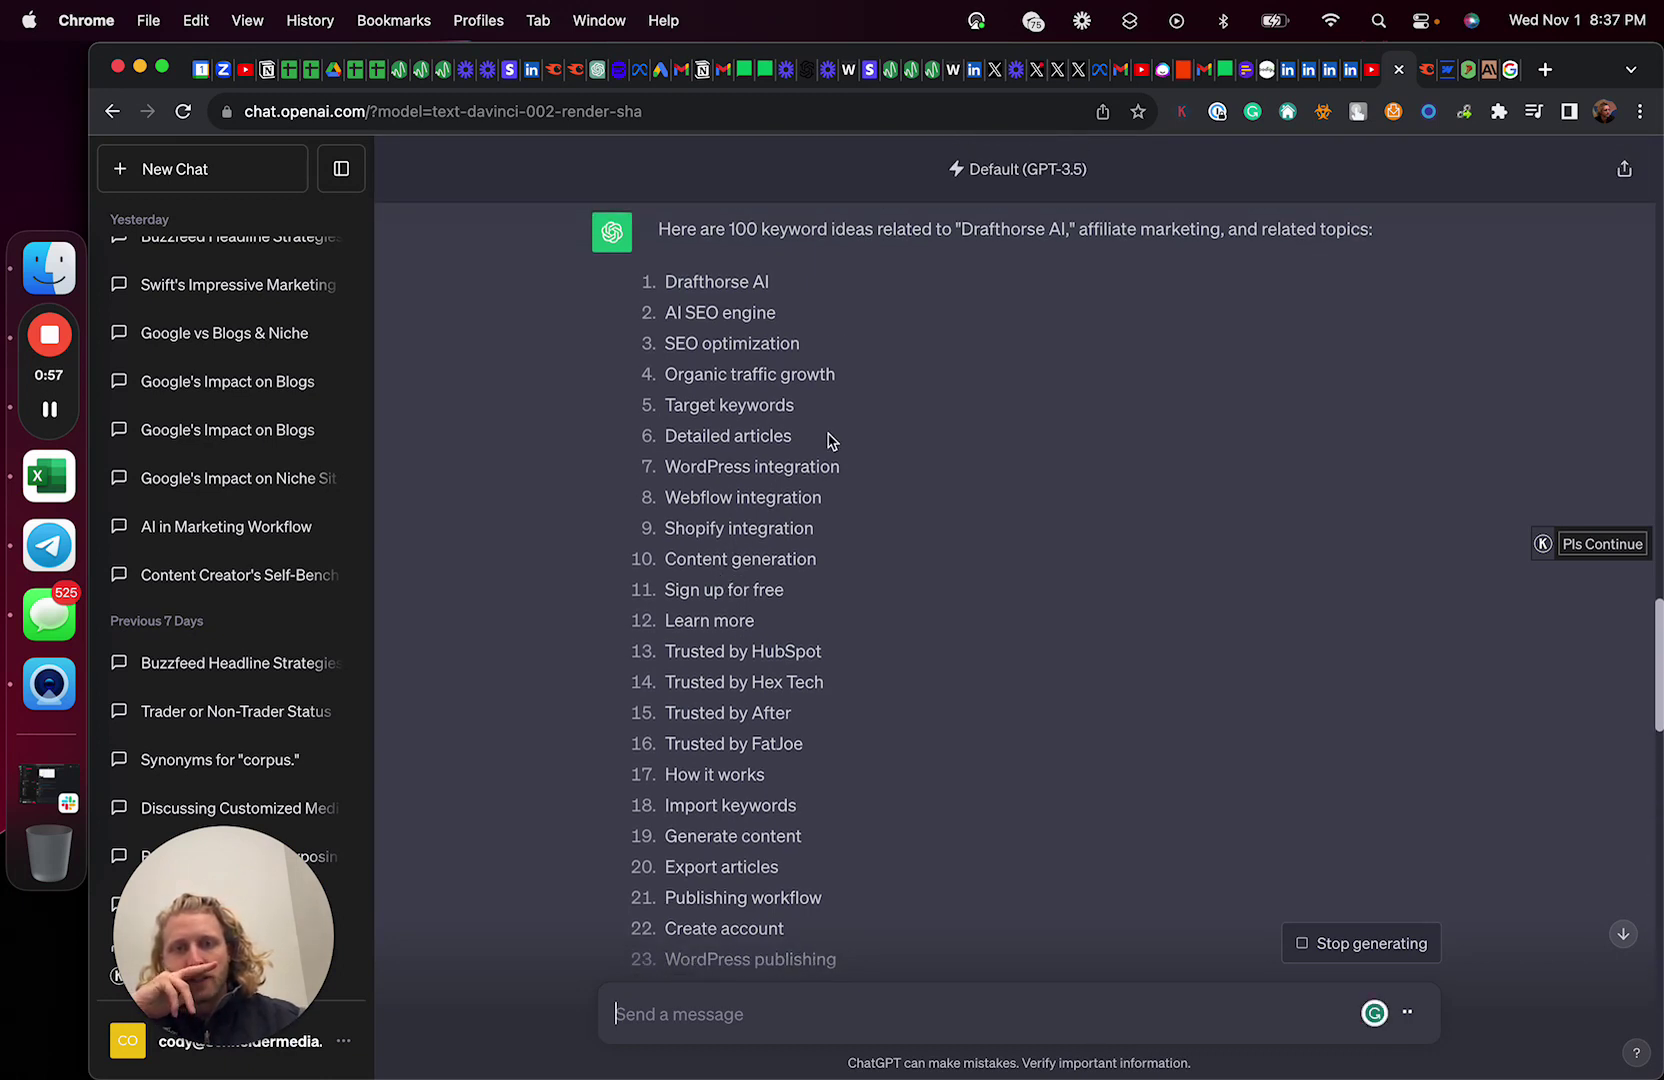
{"action": "scroll", "coordinate": [735, 640], "scroll_direction": "down", "scroll_amount": 3}
{"action": "scroll", "coordinate": [808, 651], "scroll_direction": "down", "scroll_amount": 3}
{"action": "scroll", "coordinate": [808, 651], "scroll_direction": "down", "scroll_amount": 1}
{"action": "scroll", "coordinate": [808, 651], "scroll_direction": "down", "scroll_amount": 2}
{"action": "scroll", "coordinate": [808, 651], "scroll_direction": "up", "scroll_amount": 3}
{"action": "scroll", "coordinate": [808, 651], "scroll_direction": "down", "scroll_amount": 4}
Send the follow-up message 'writing' to ChatGPT
{"action": "type", "text": "riting"}
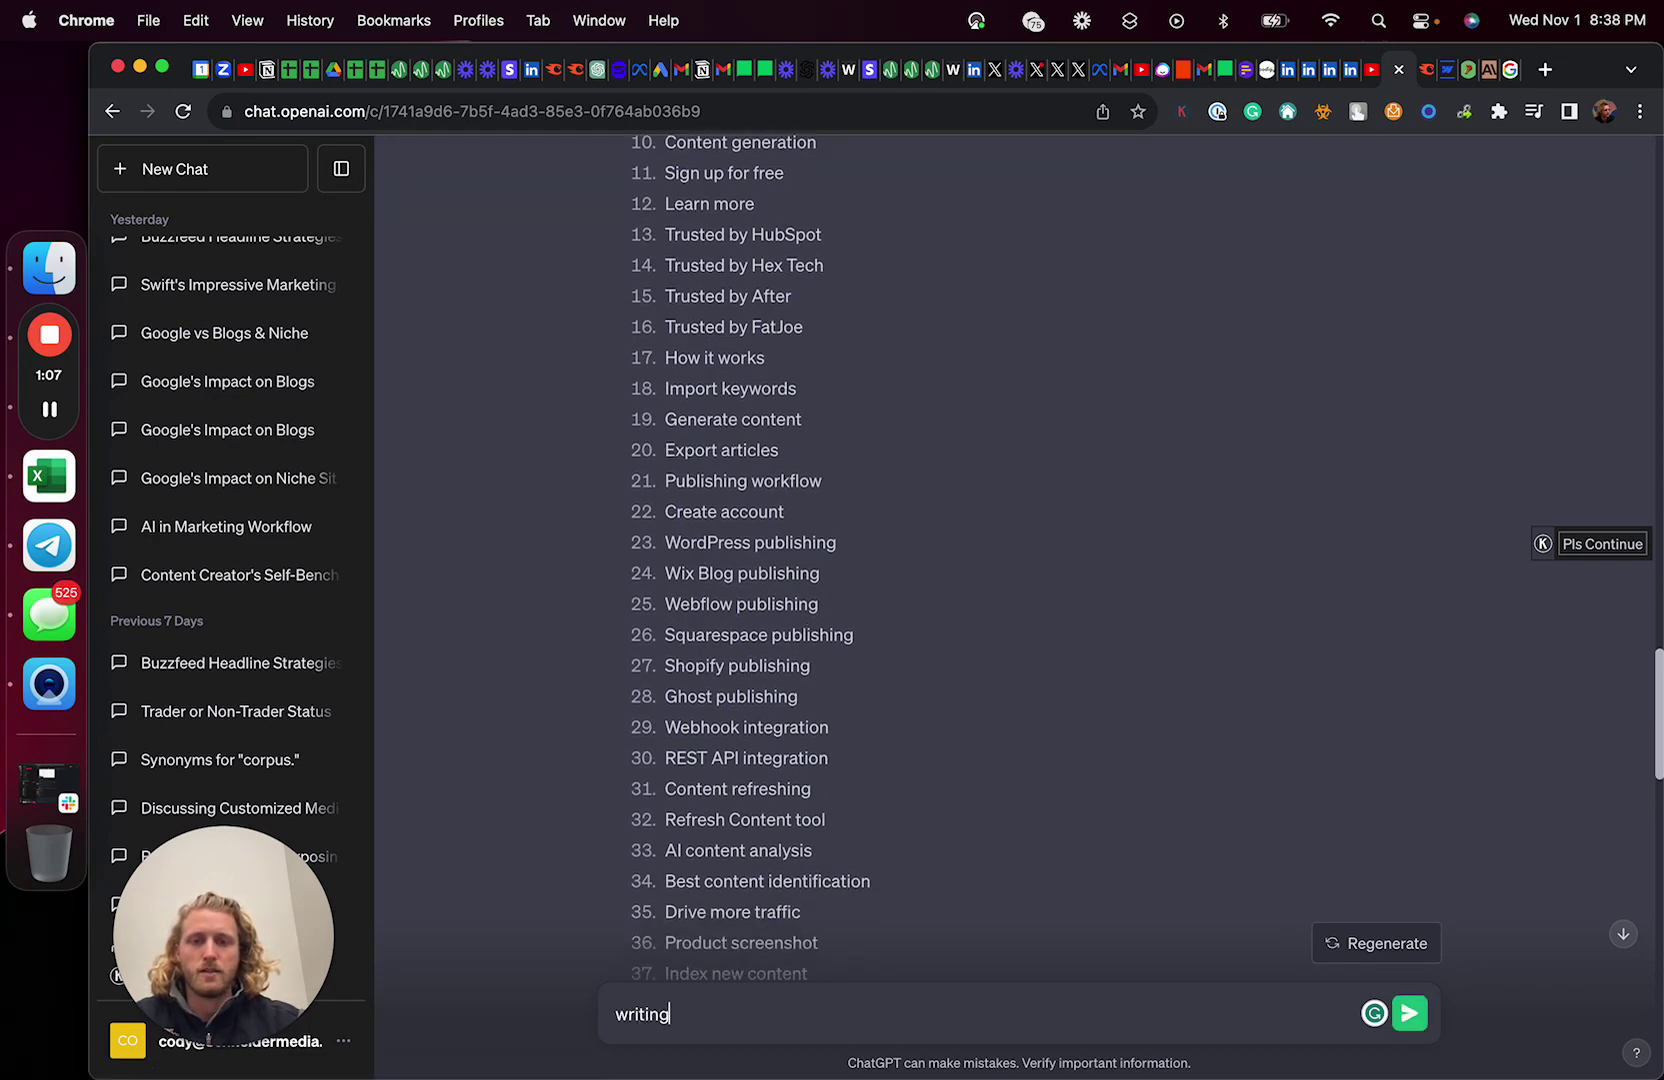
{"action": "scroll", "coordinate": [750, 550], "scroll_direction": "down", "scroll_amount": 2}
{"action": "key", "text": "Return"}
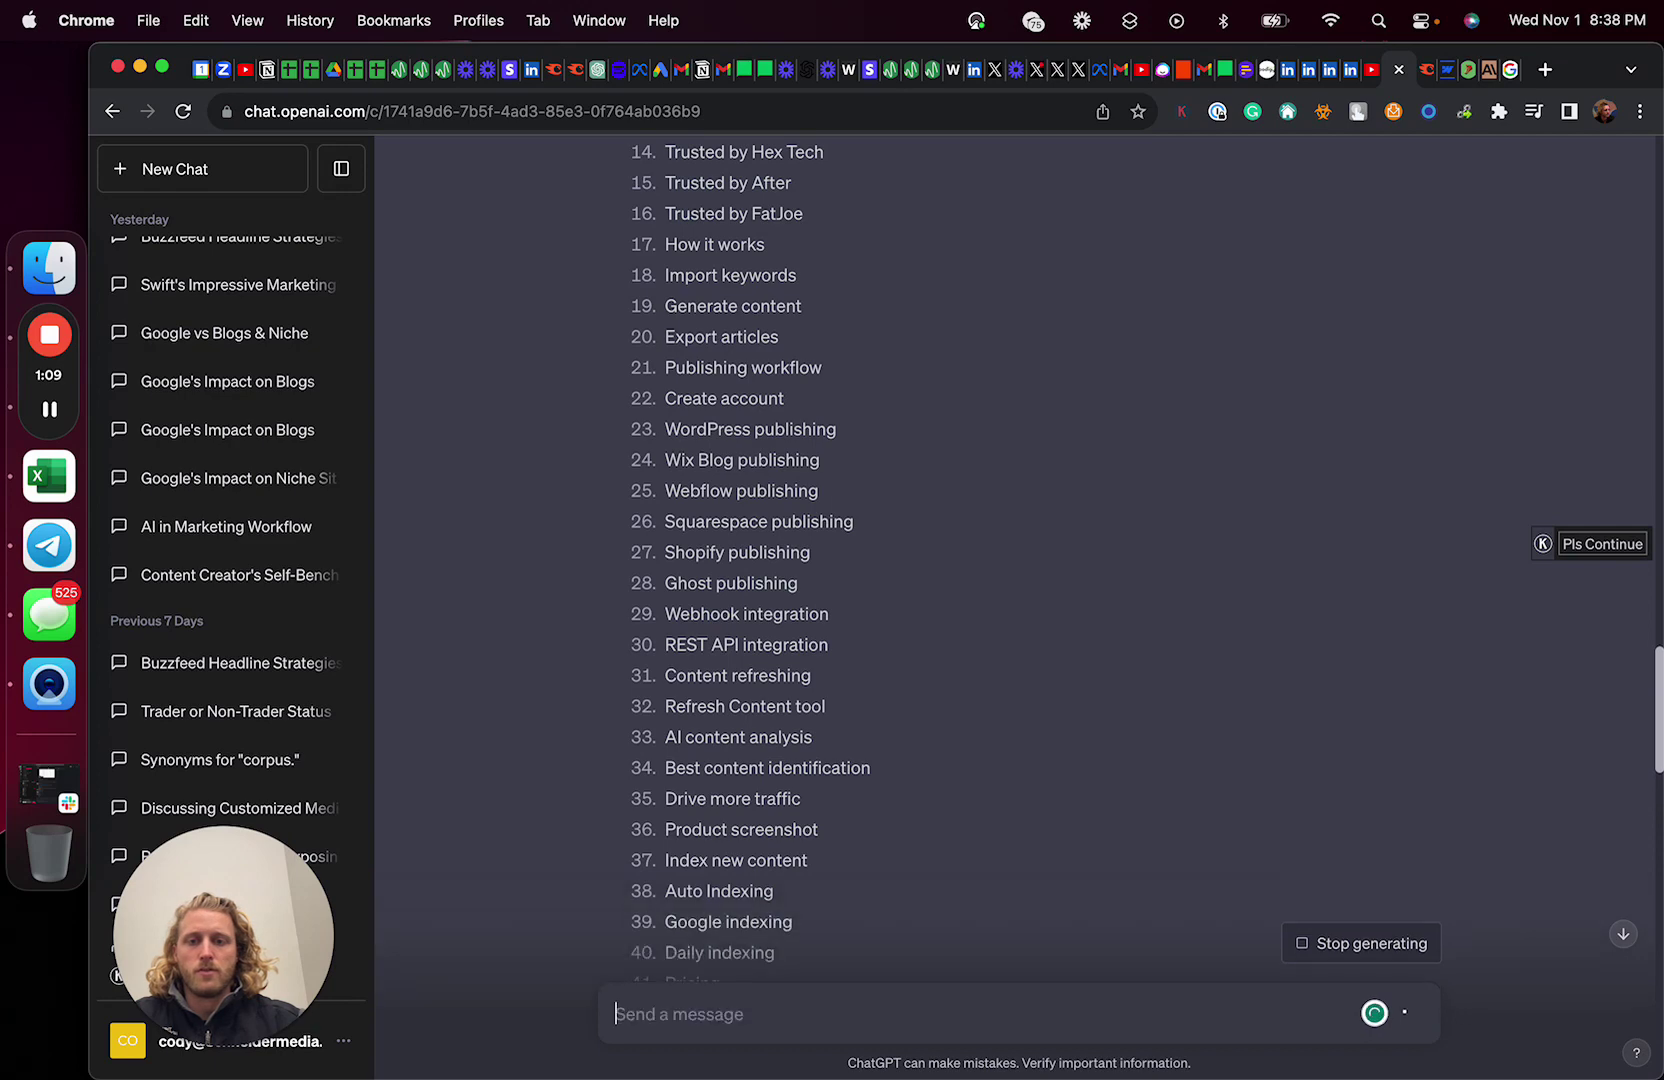
Find 'content' in the keyword list and select item 77, 'Content strategy'
{"action": "key", "text": "super+f"}
{"action": "type", "text": "wr"}
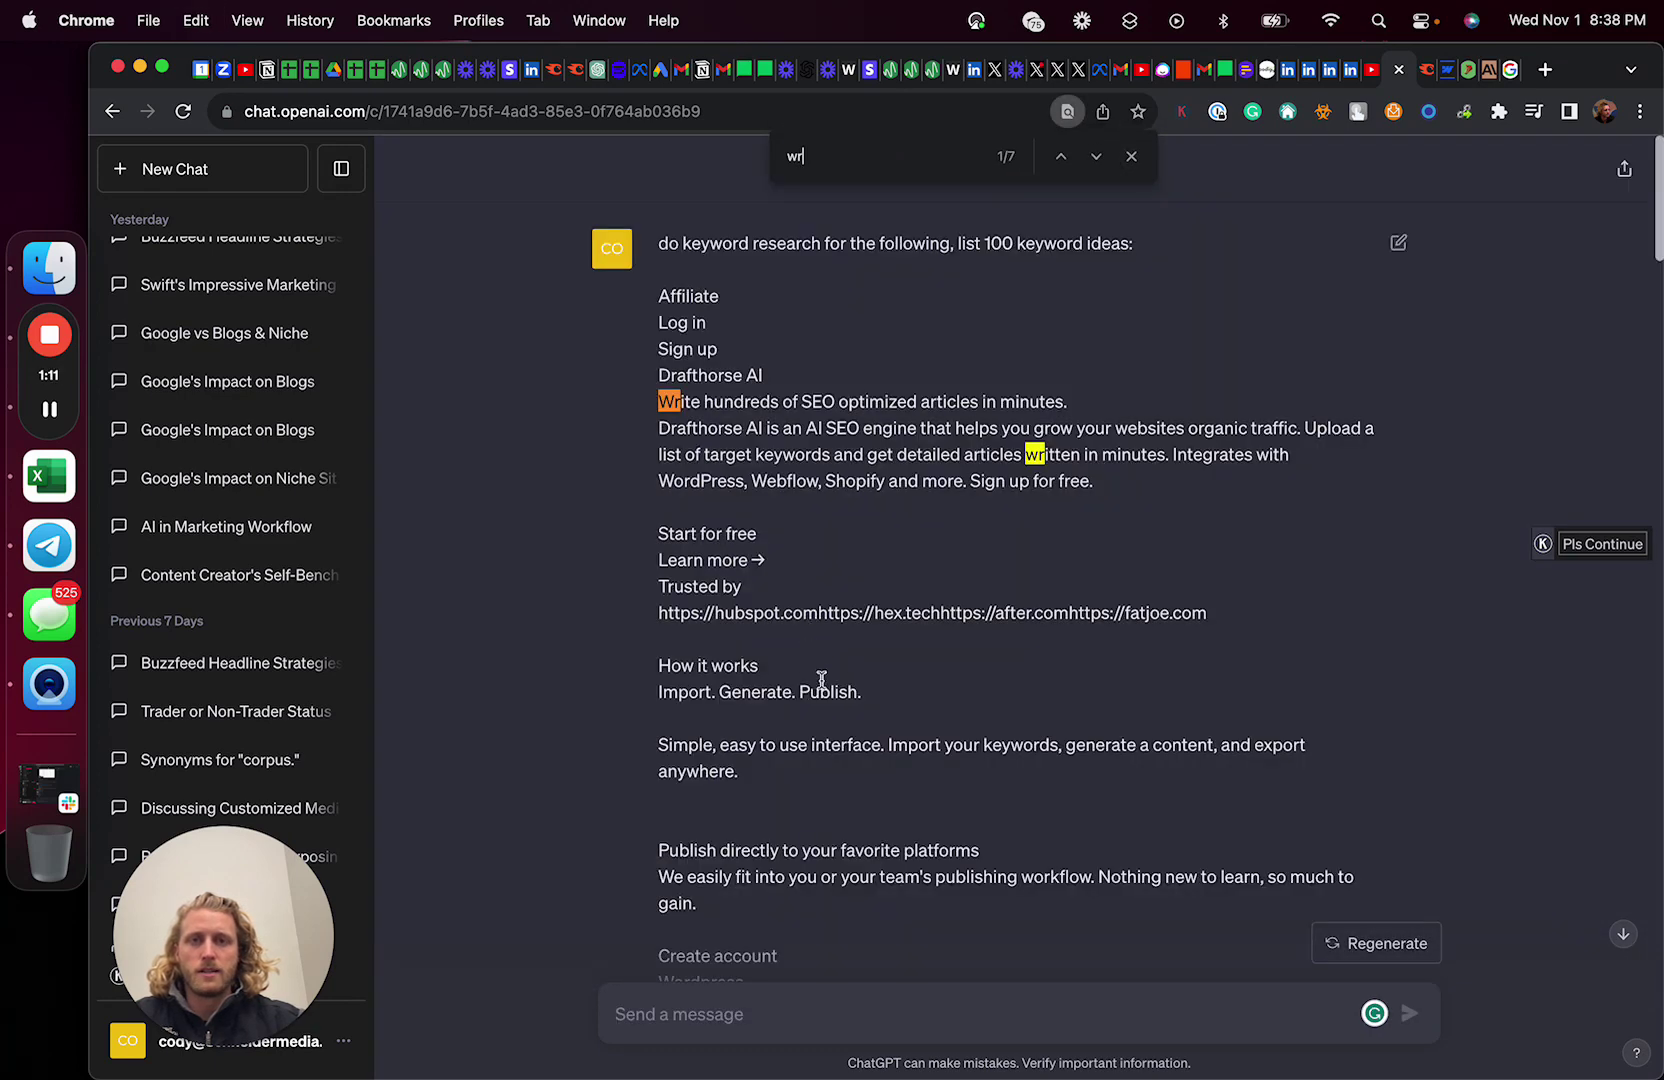
{"action": "type", "text": "i"}
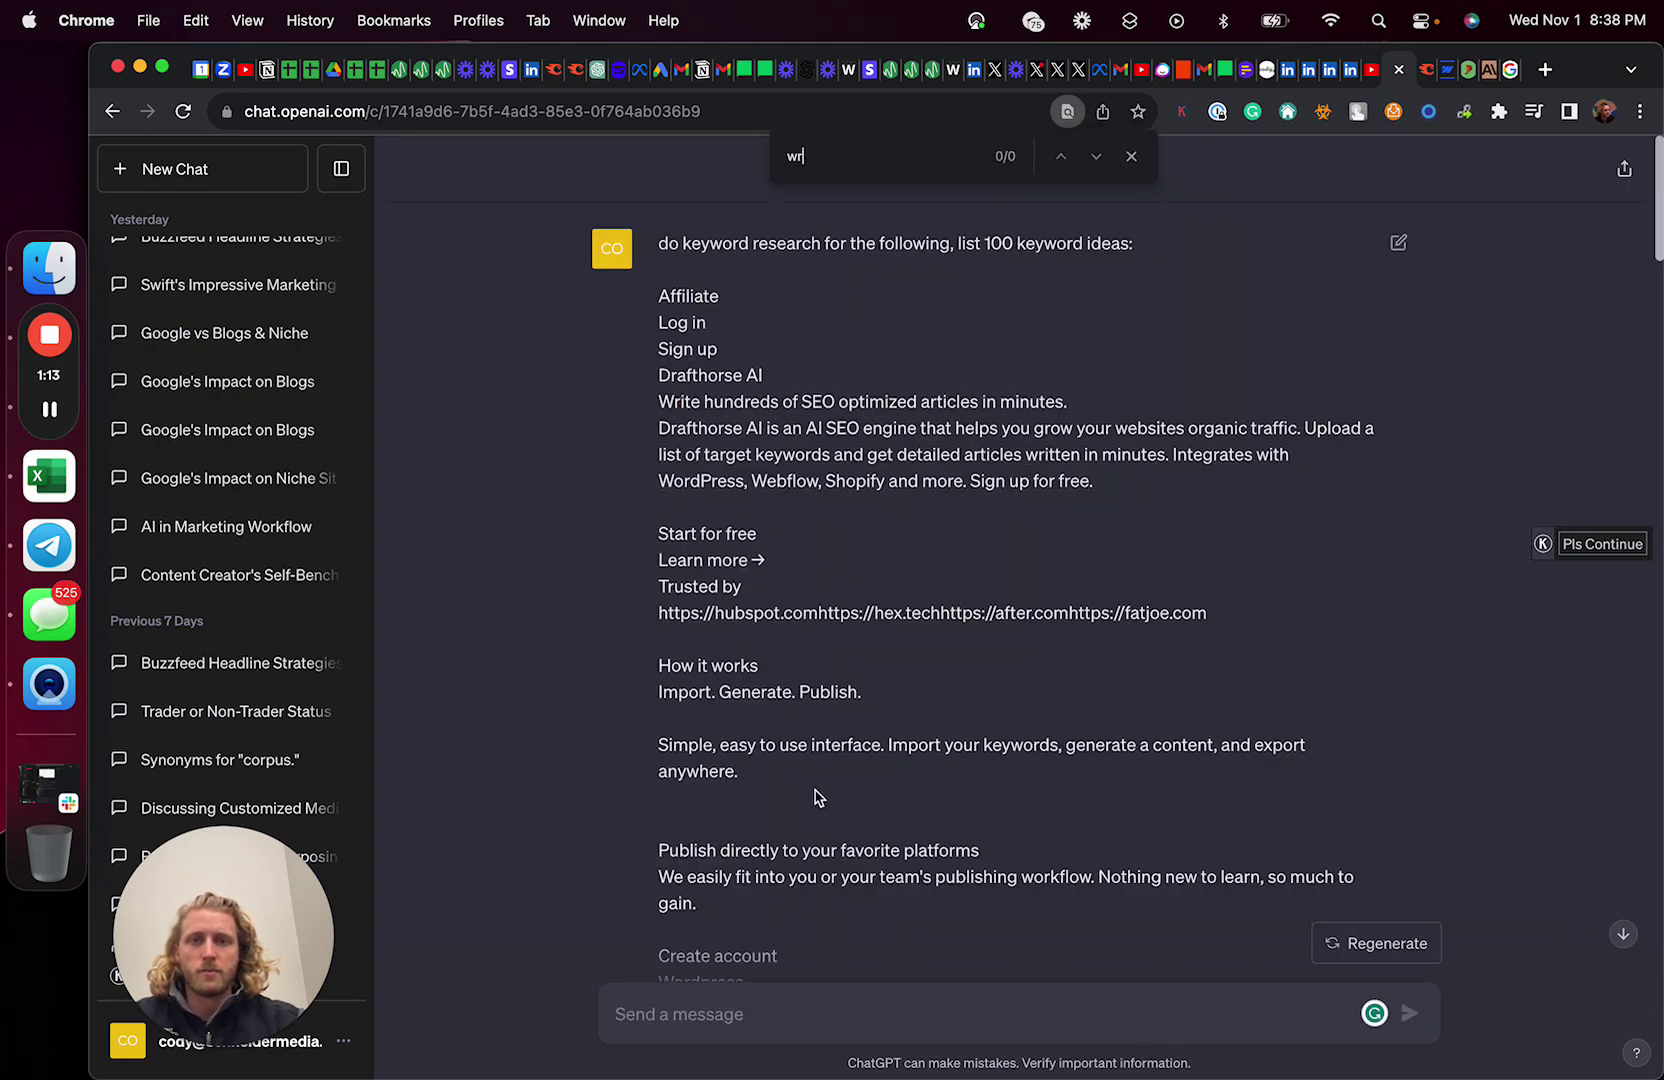
{"action": "type", "text": "tin"}
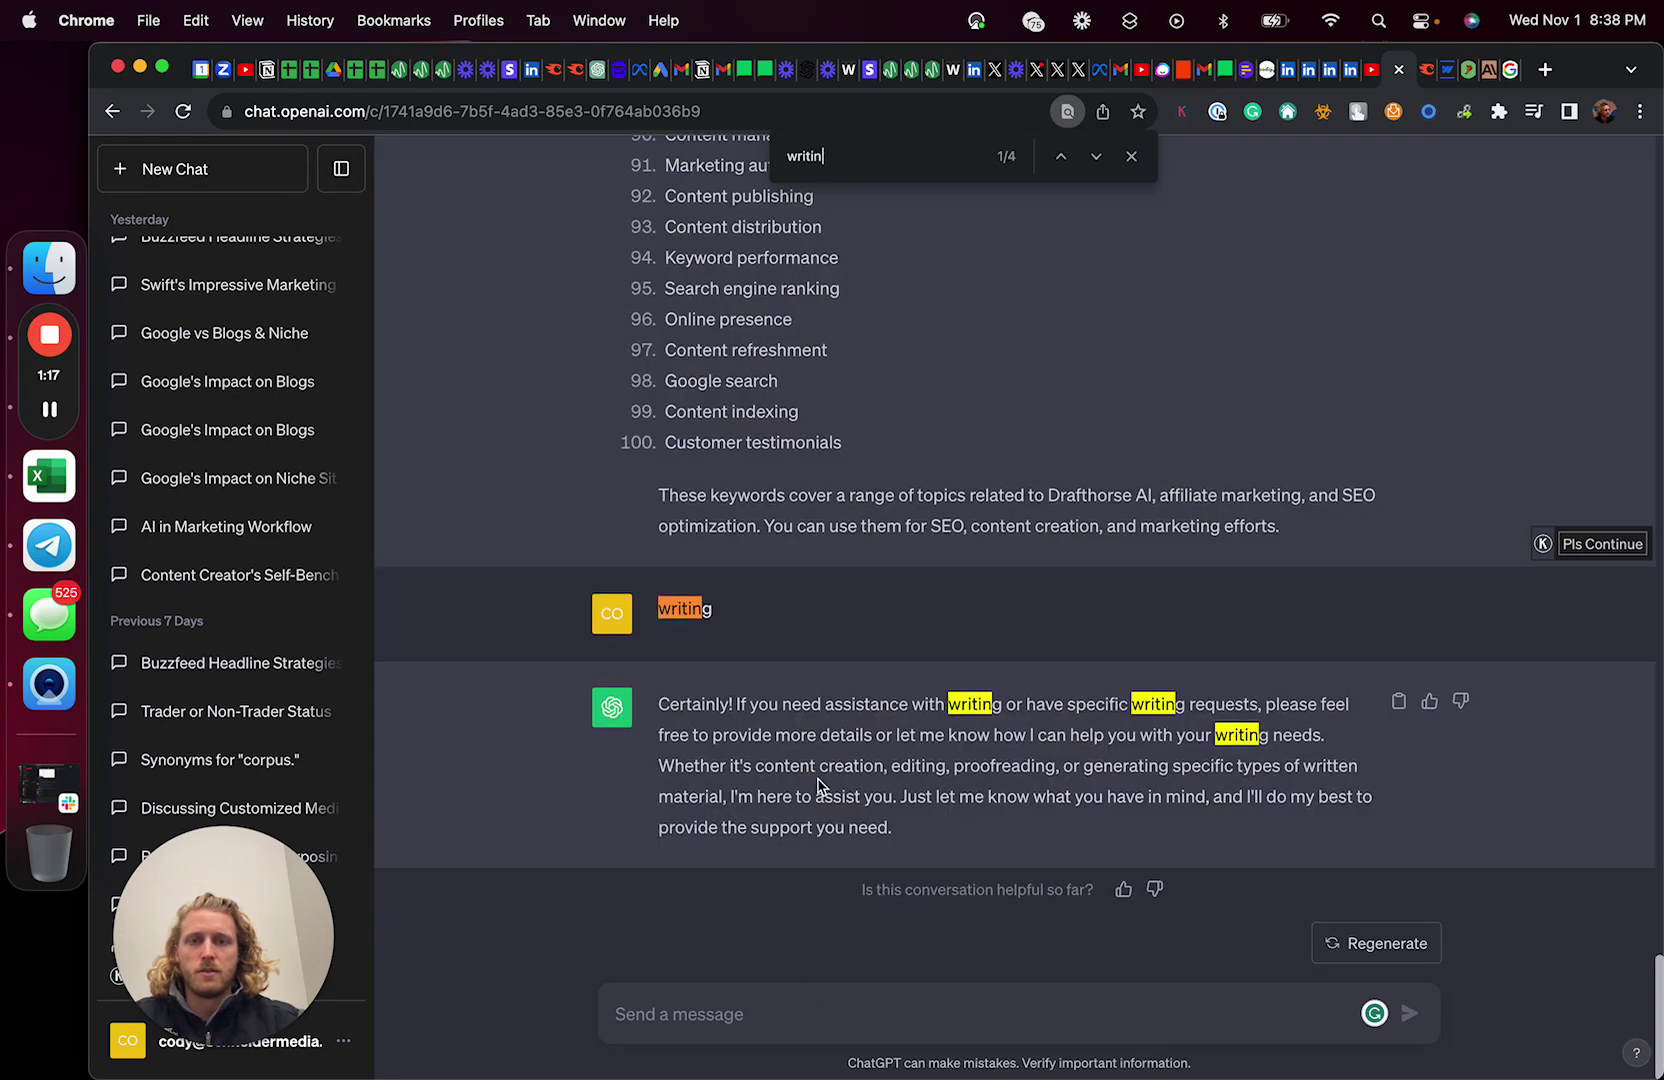
{"action": "scroll", "coordinate": [815, 805], "scroll_direction": "up", "scroll_amount": 10}
{"action": "key", "text": "BackSpace"}
{"action": "scroll", "coordinate": [818, 785], "scroll_direction": "up", "scroll_amount": 8}
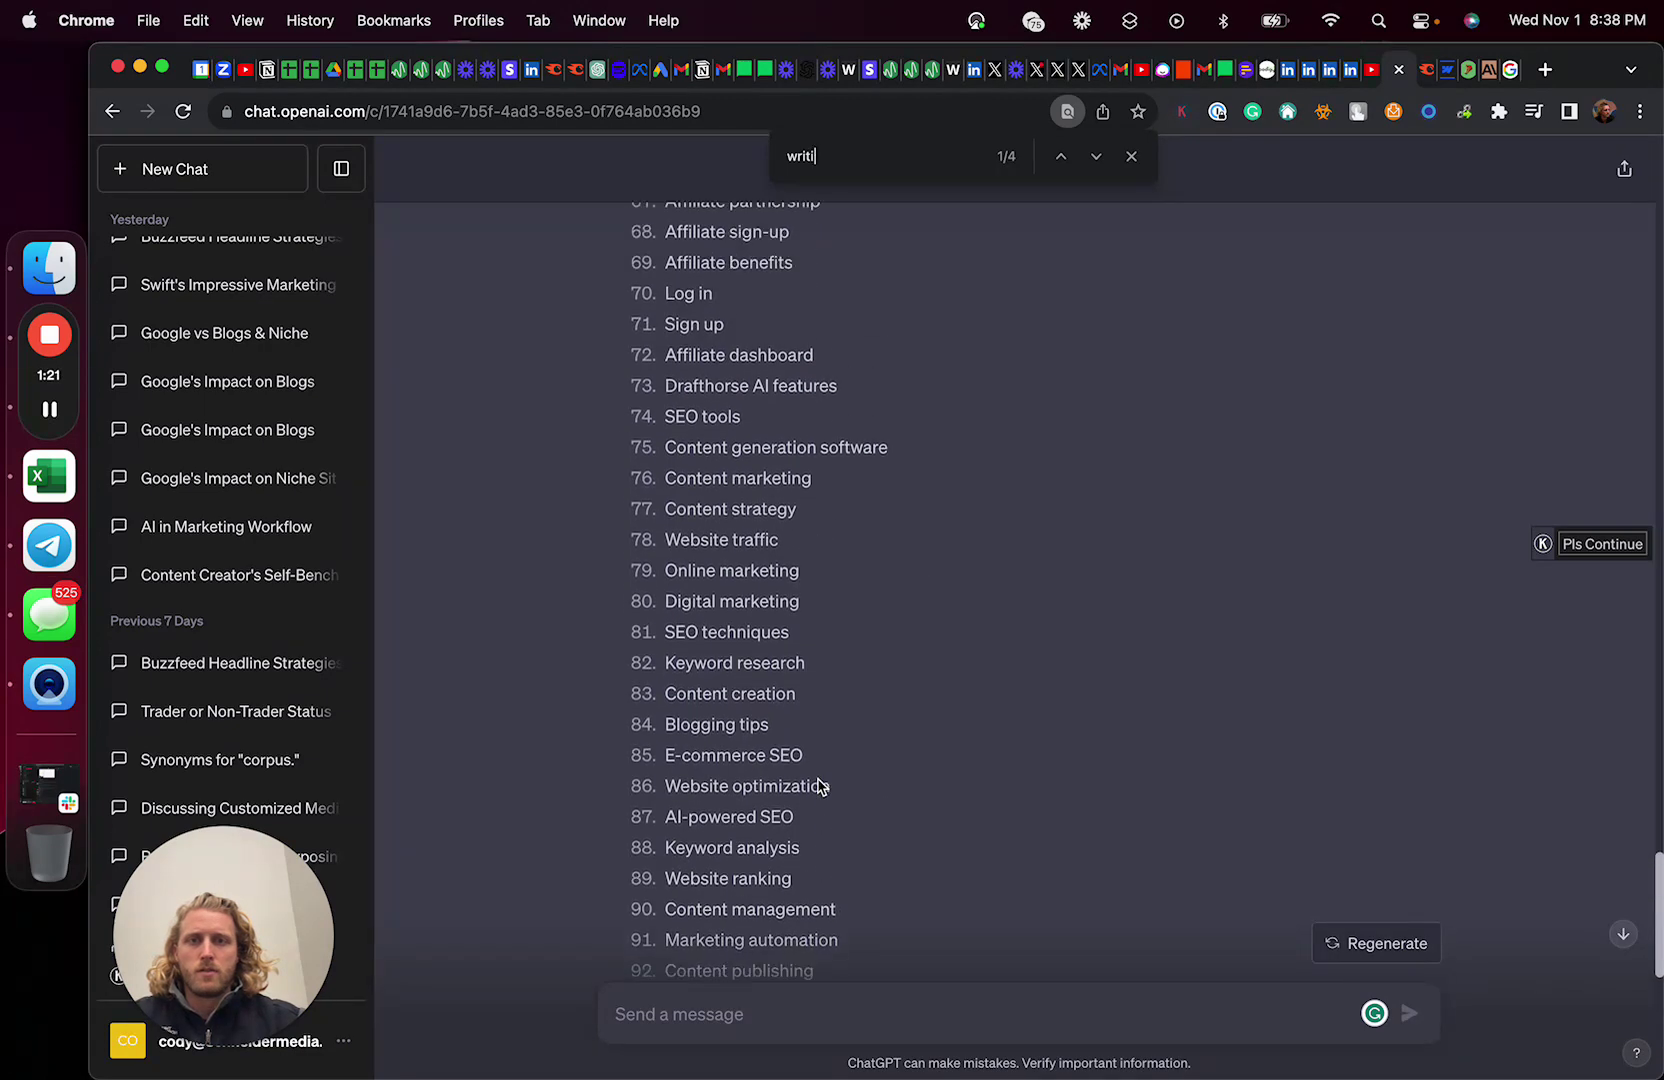
{"action": "scroll", "coordinate": [818, 785], "scroll_direction": "up", "scroll_amount": 15}
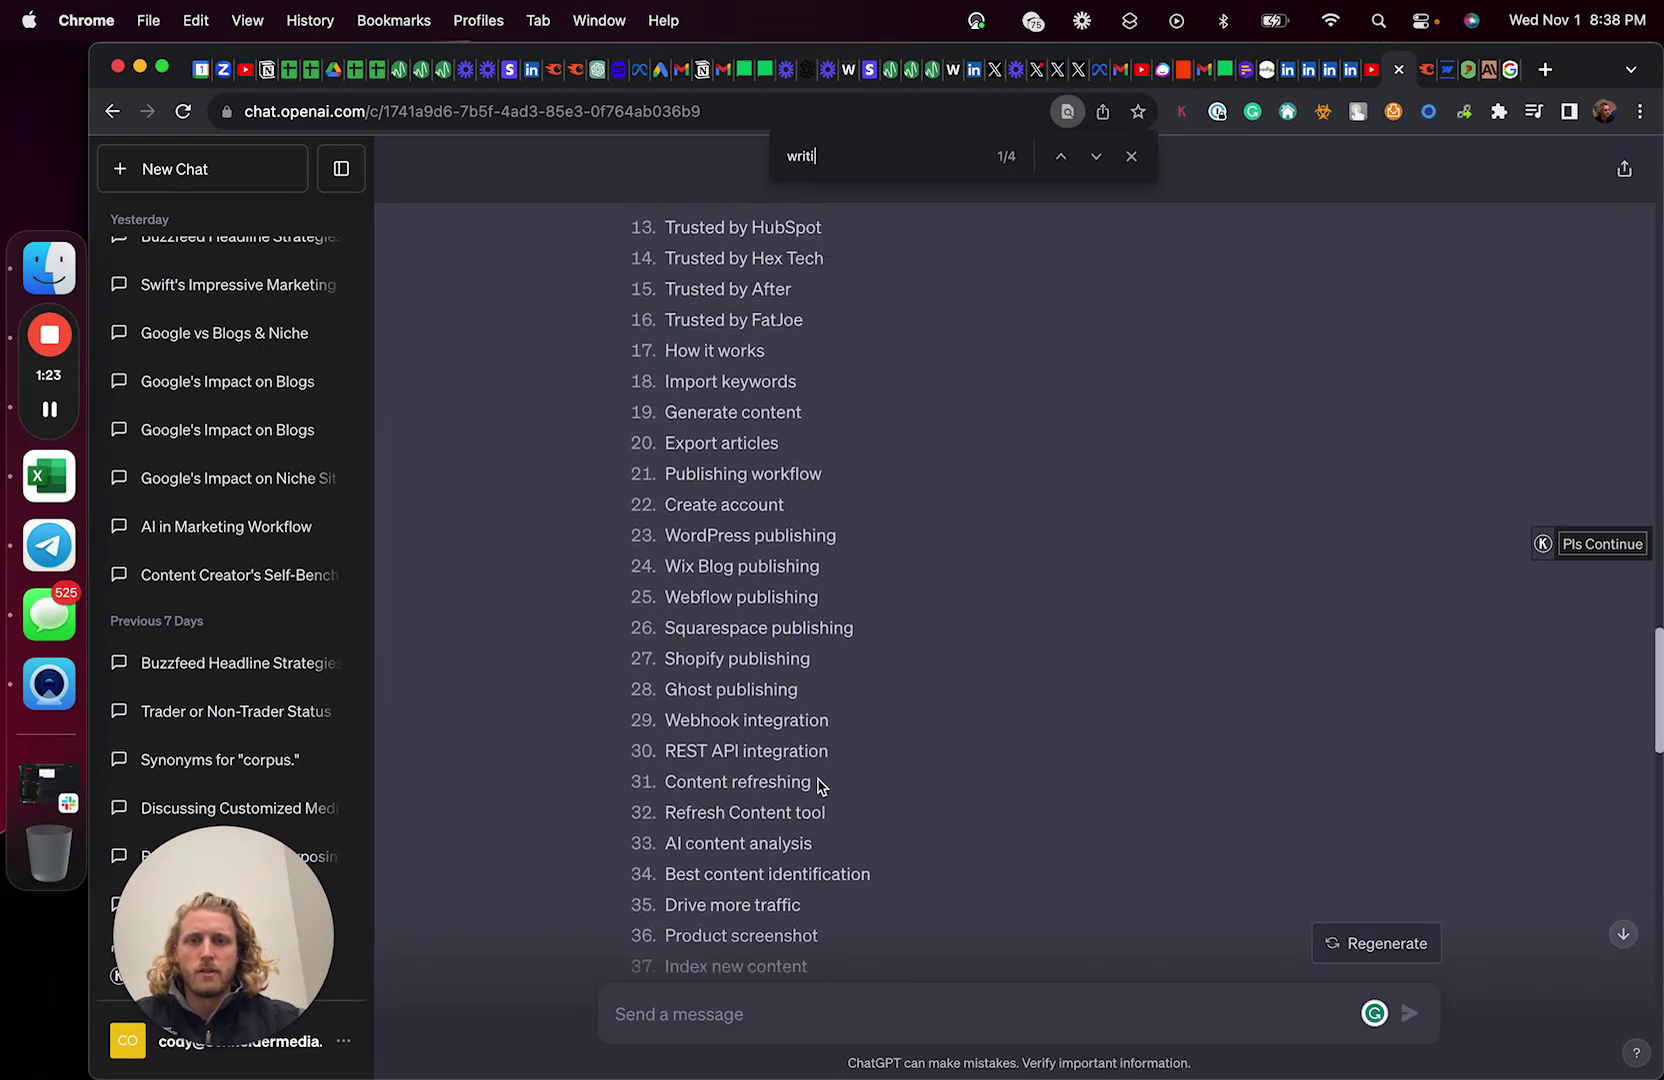
{"action": "key", "text": "BackSpace"}
{"action": "key", "text": "BackSpace"}
{"action": "key", "text": "BackSpace"}
{"action": "key", "text": "BackSpace"}
{"action": "key", "text": "BackSpace"}
{"action": "type", "text": "content"}
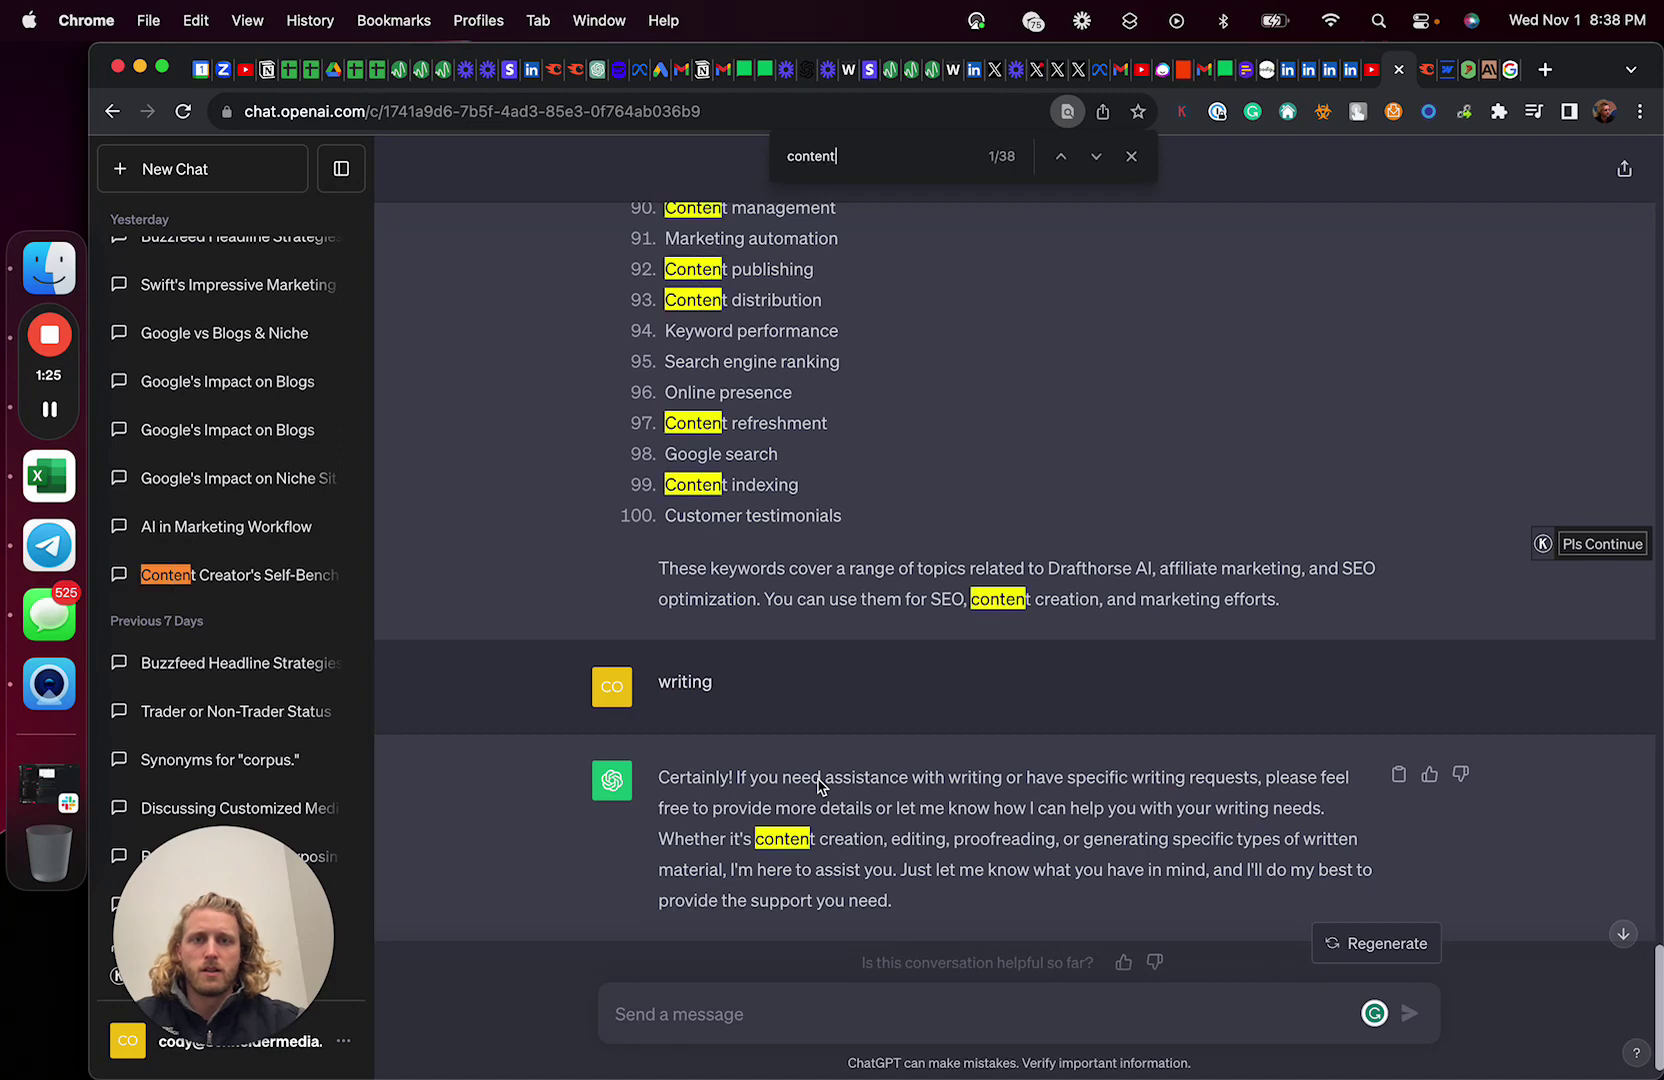
{"action": "scroll", "coordinate": [873, 418], "scroll_direction": "up", "scroll_amount": 5}
{"action": "scroll", "coordinate": [873, 418], "scroll_direction": "up", "scroll_amount": 1}
{"action": "triple_click", "coordinate": [785, 573]}
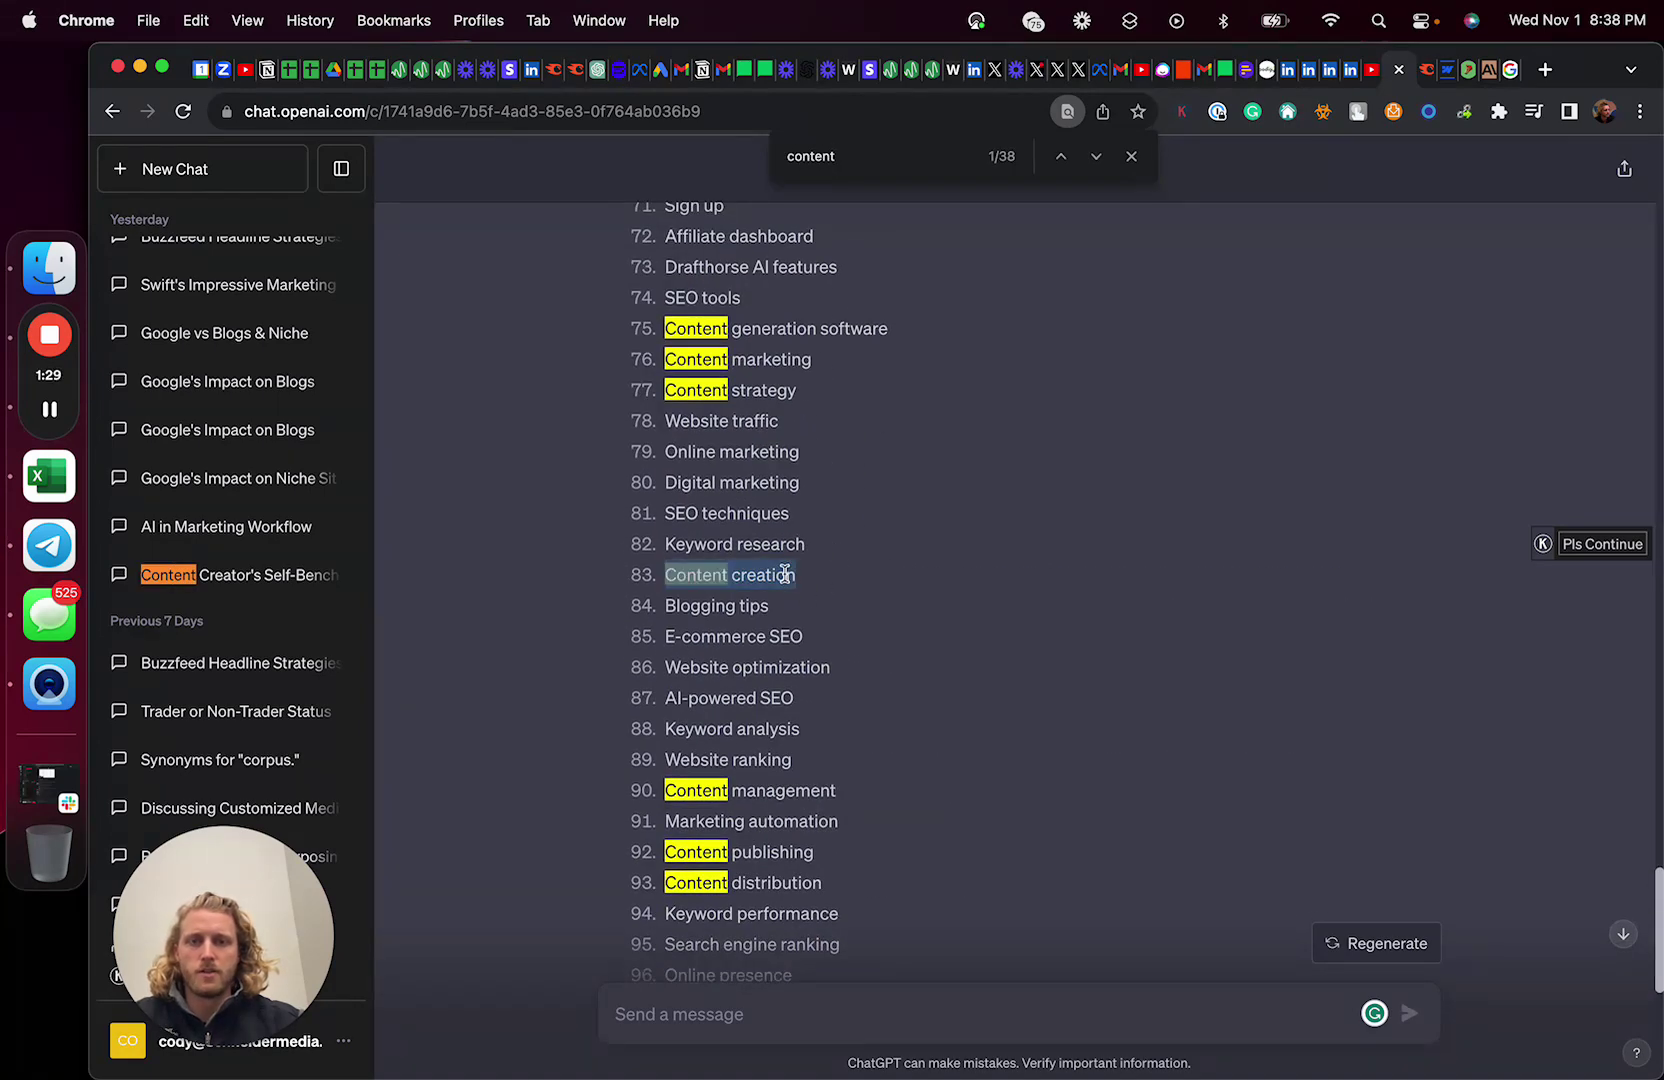
{"action": "triple_click", "coordinate": [777, 392]}
{"action": "key", "text": "super+c"}
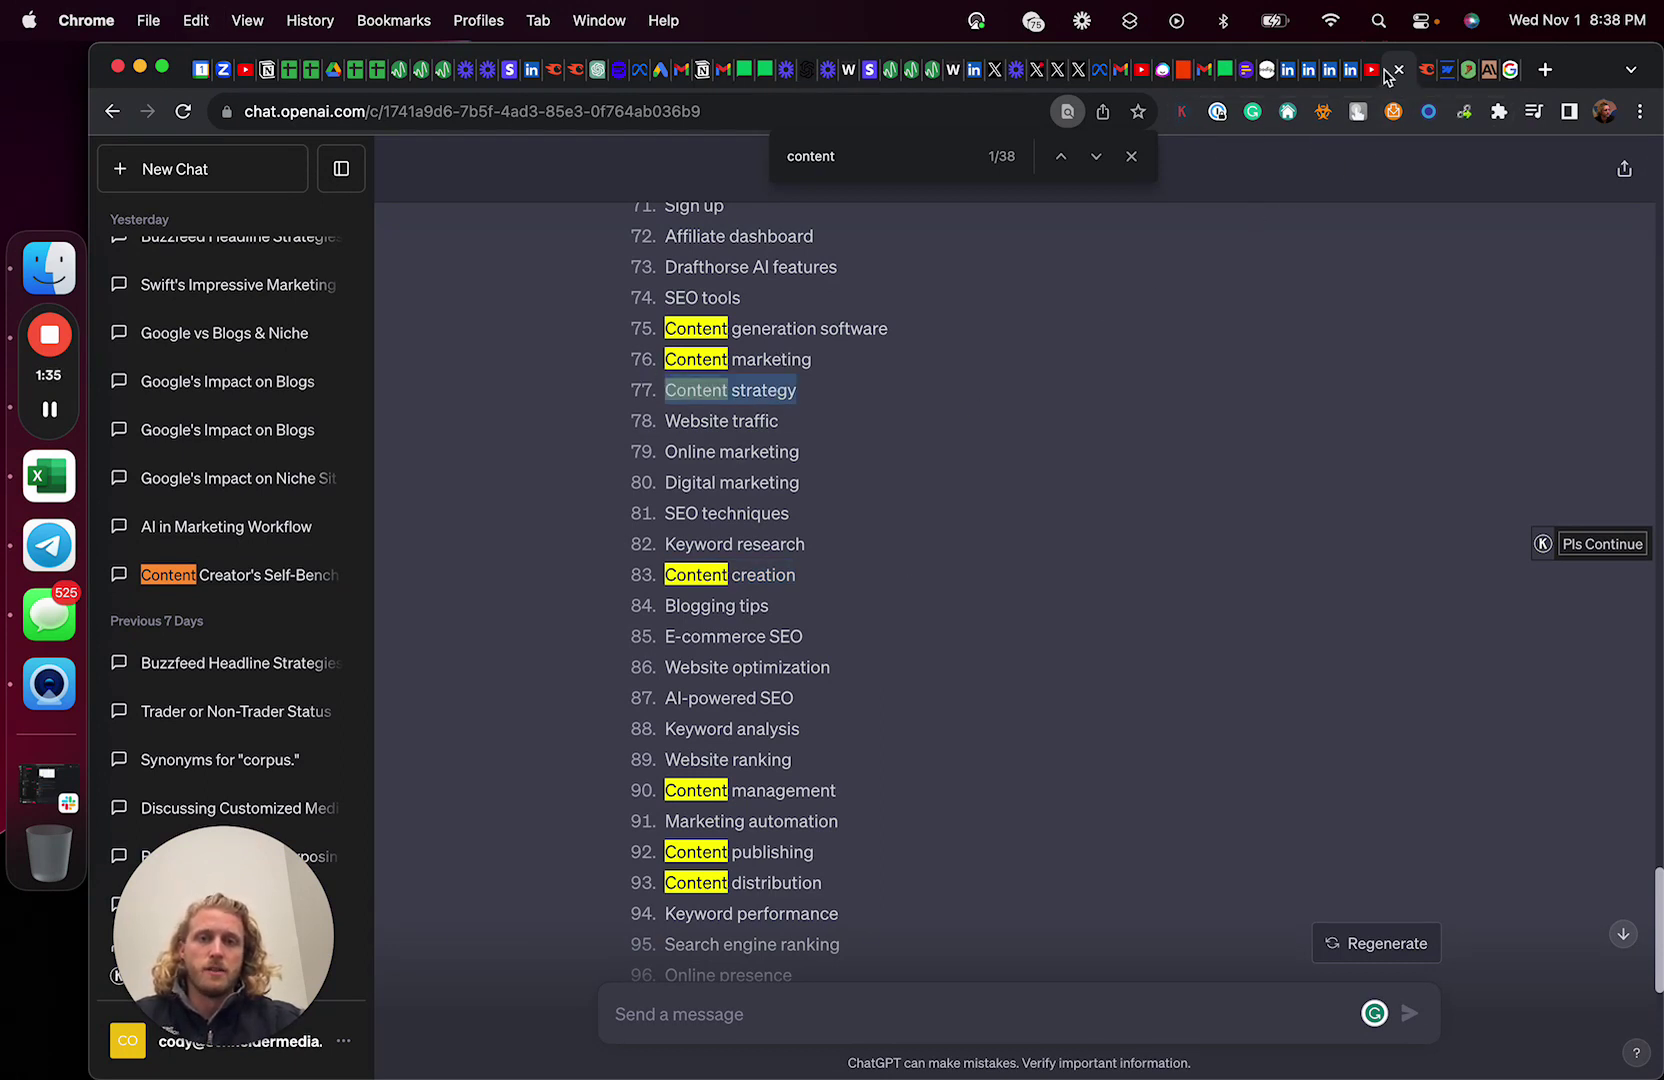
Search Google for 'Content strategy' in a new tab and glance at the Keywords Everywhere panel
{"action": "left_click", "coordinate": [1545, 70]}
{"action": "key", "text": "super+v"}
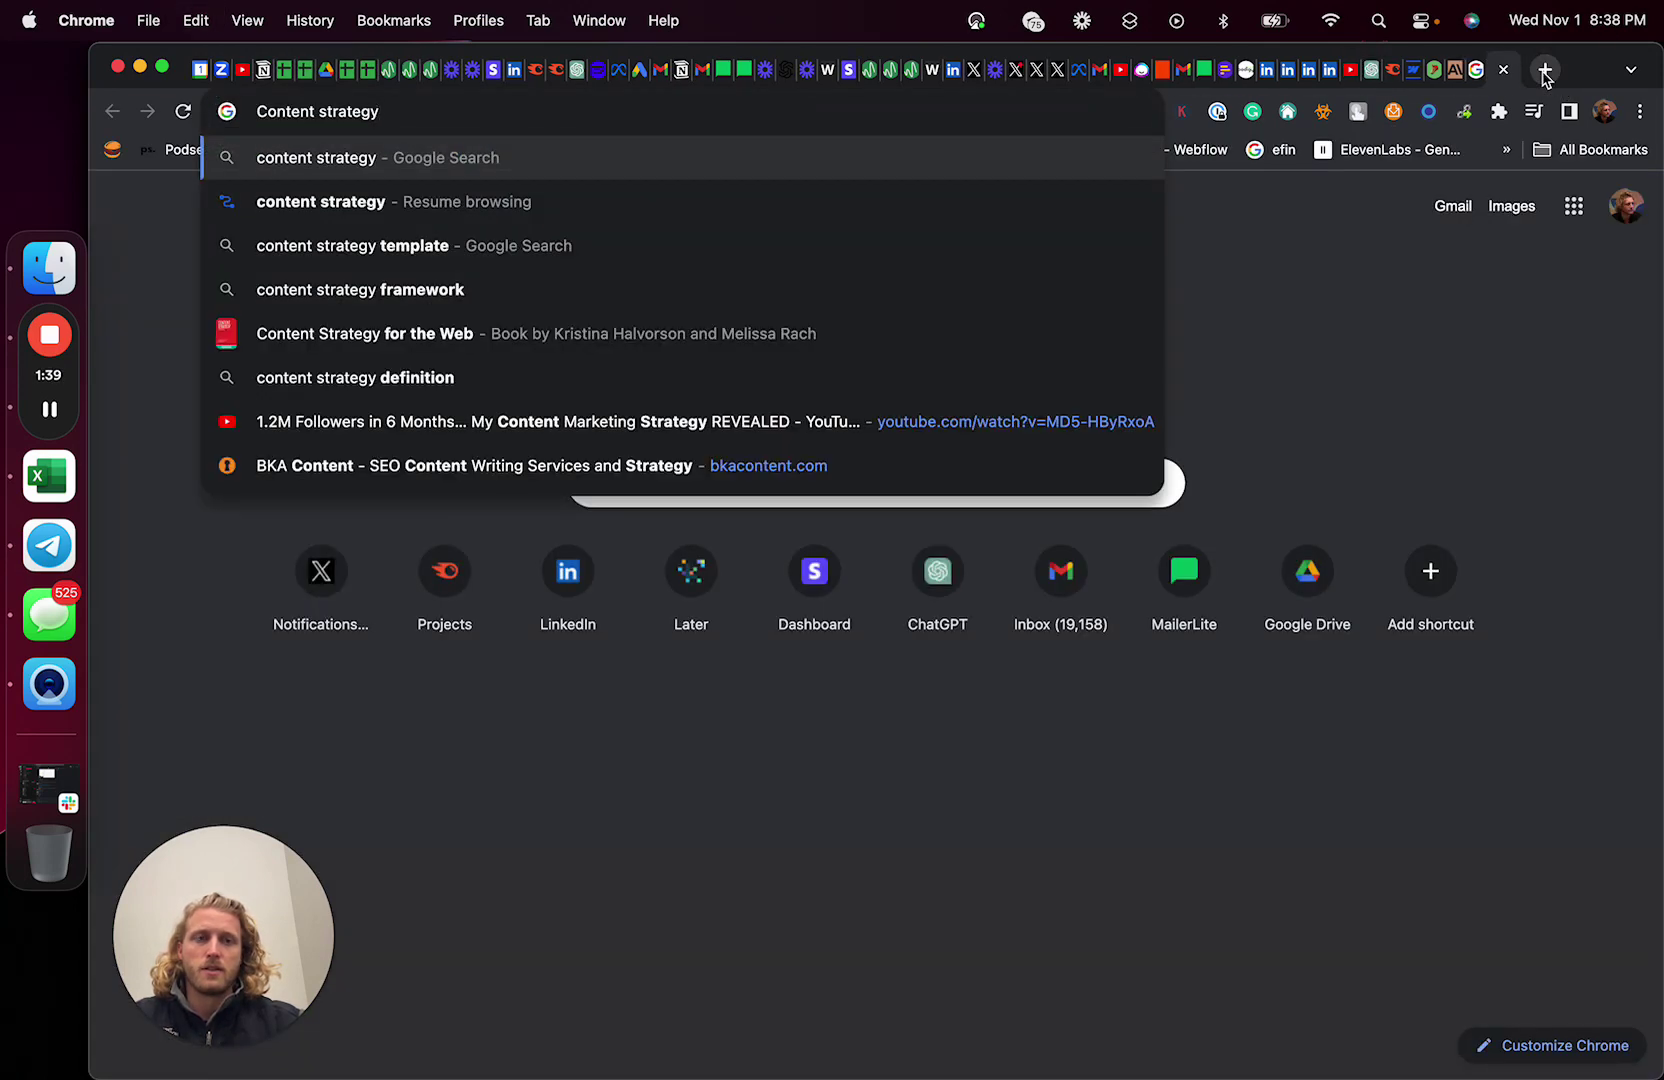
{"action": "key", "text": "Return"}
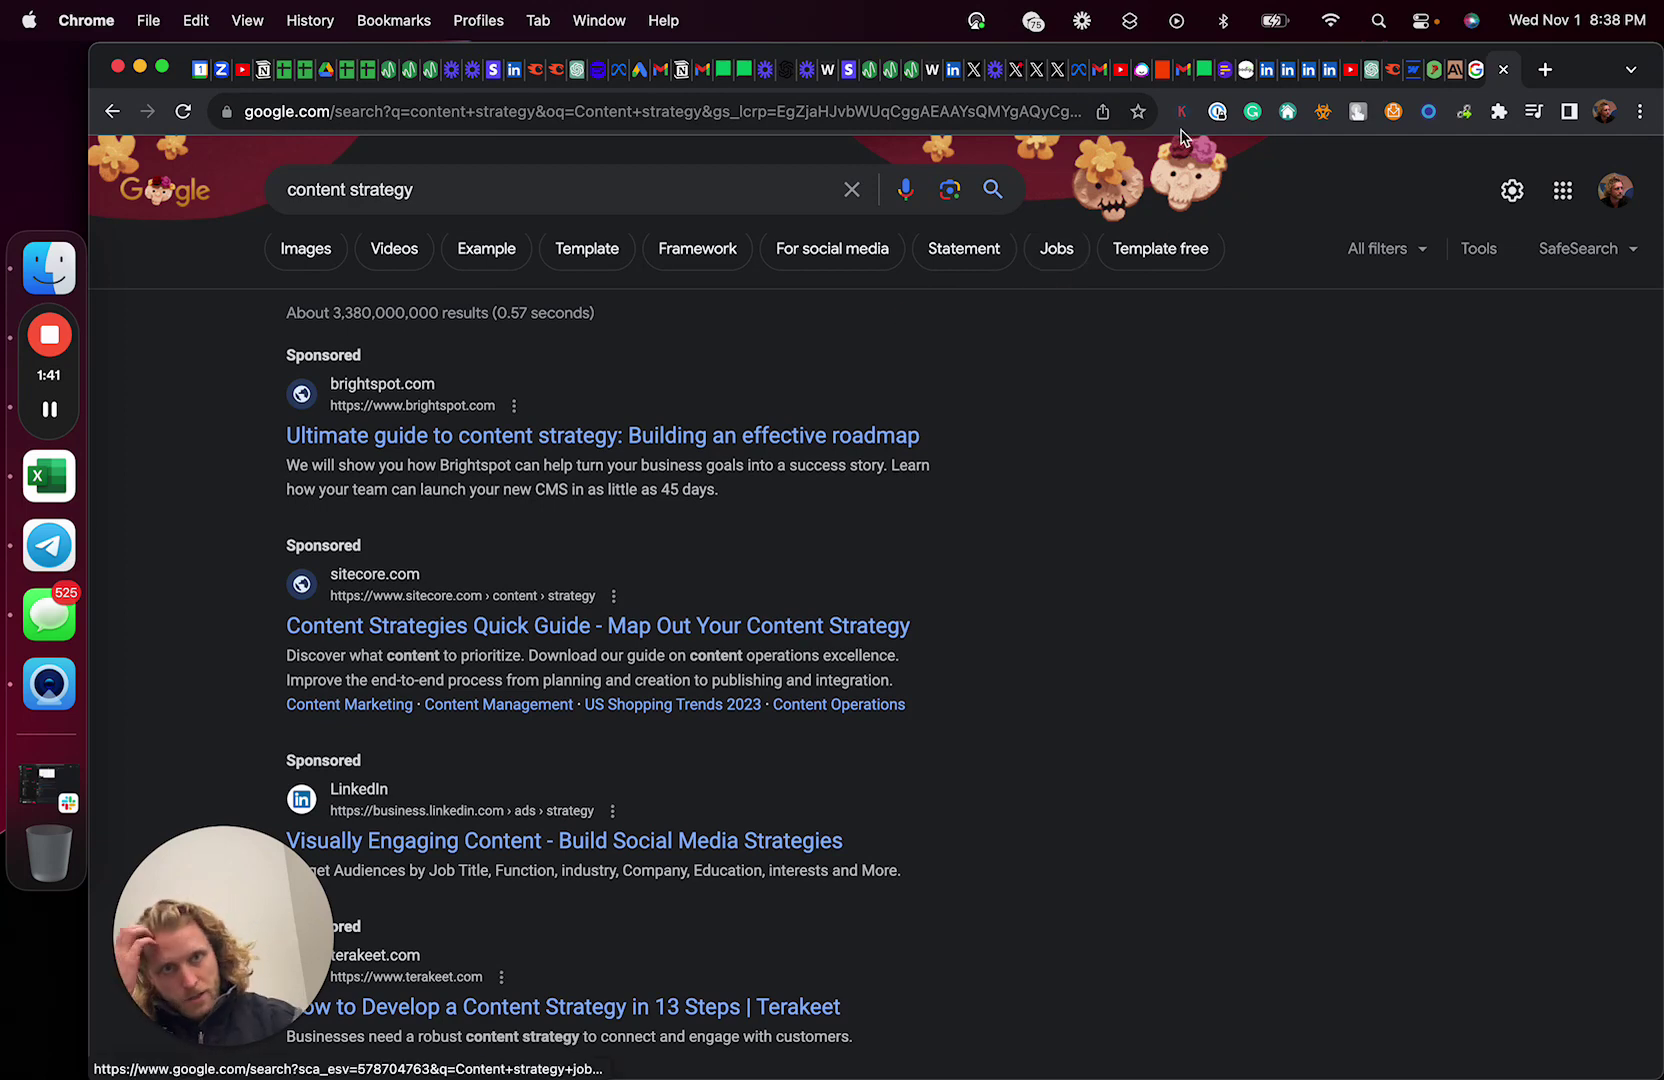
{"action": "left_click", "coordinate": [1182, 112]}
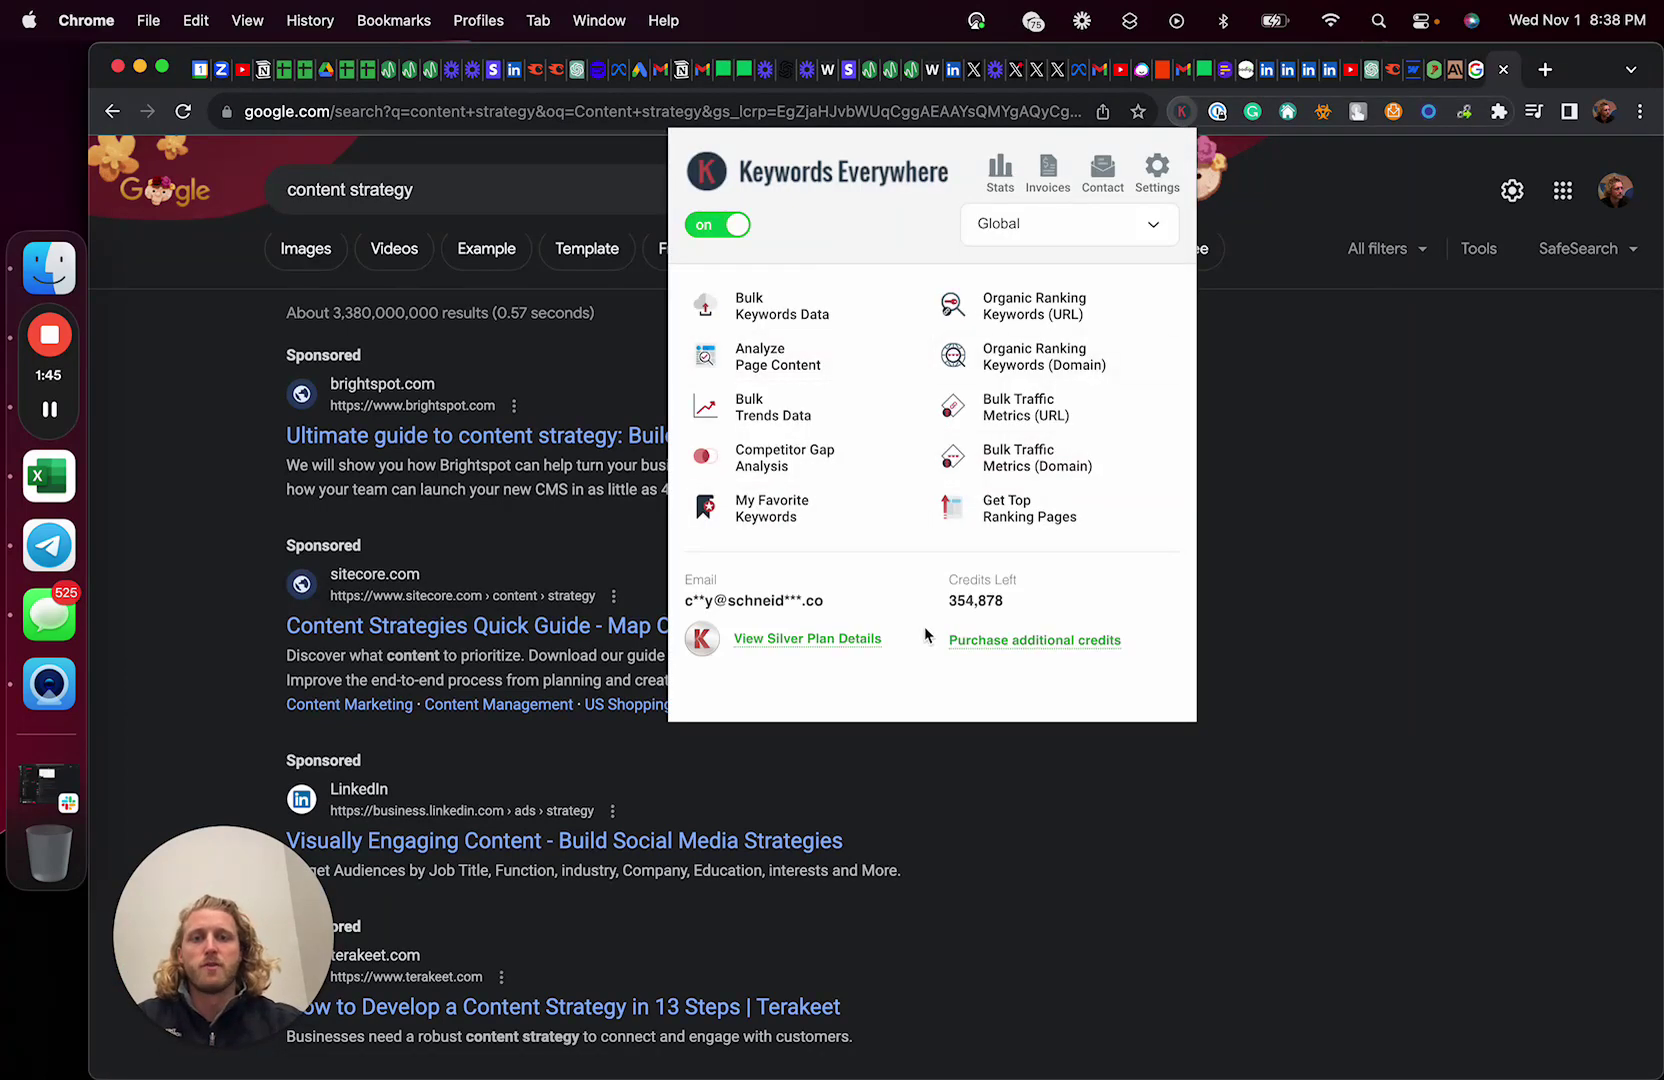
{"action": "left_click", "coordinate": [968, 777]}
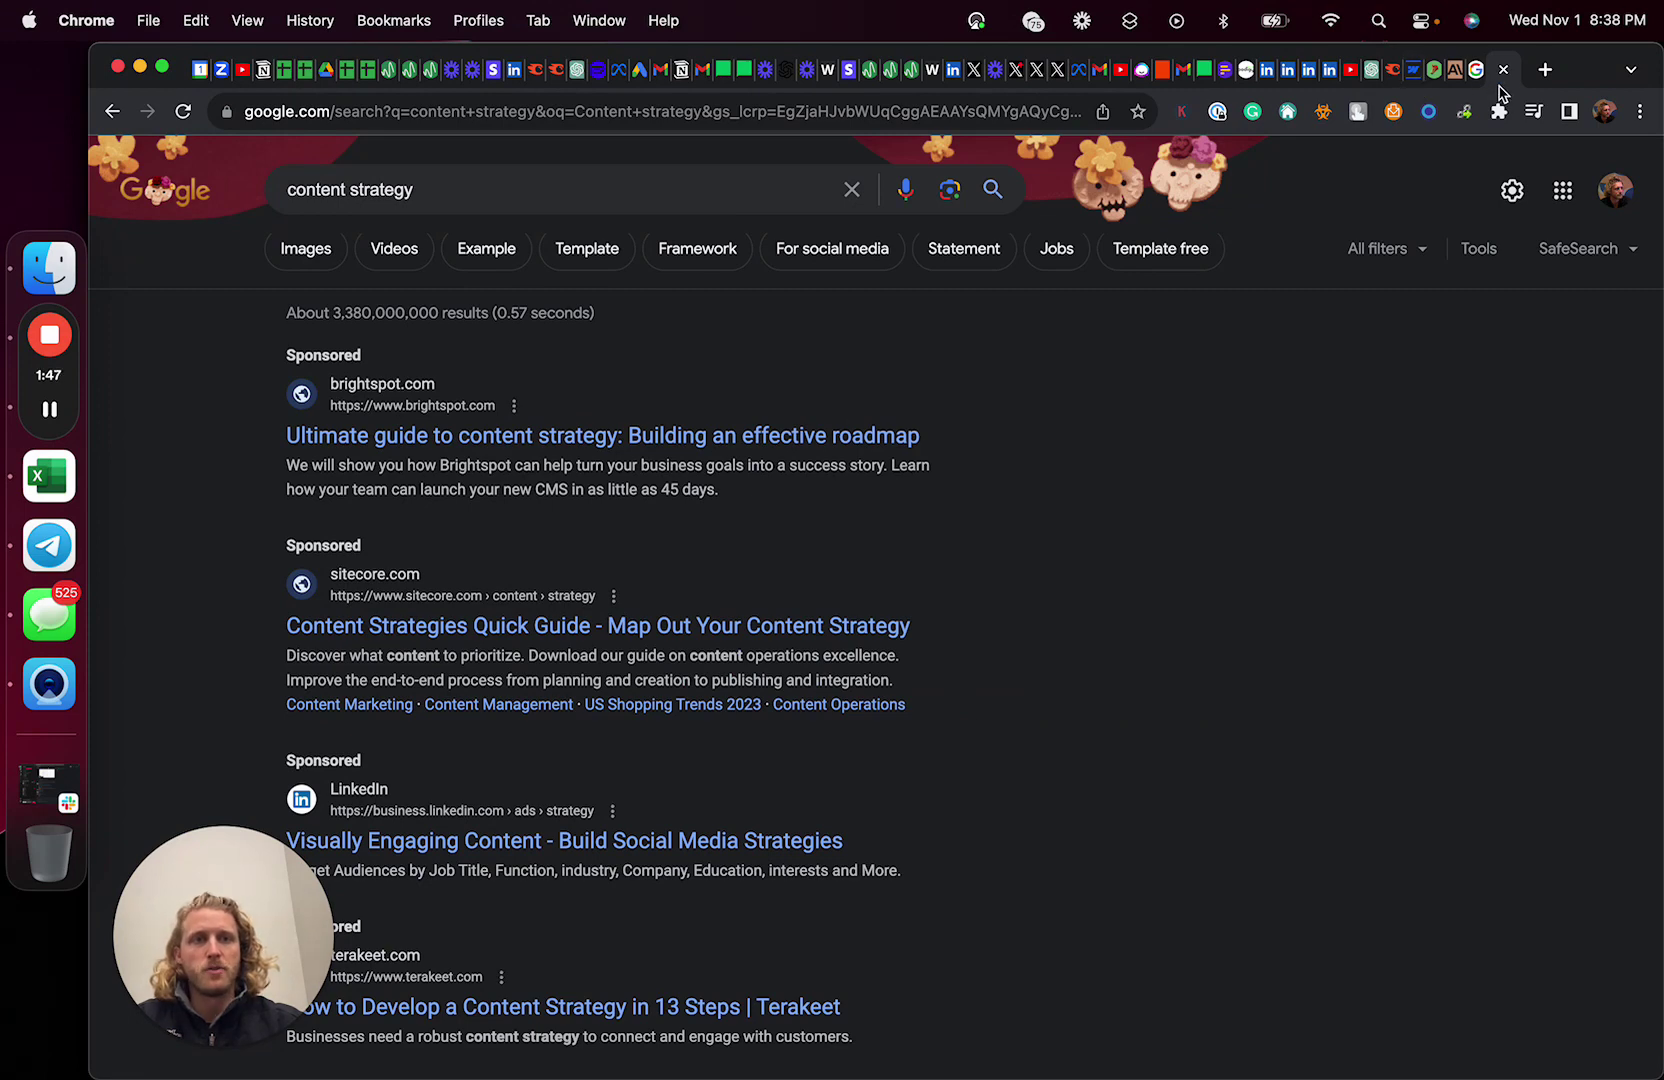
Move the results tab one place left, review the content strategy results, and check the query
{"action": "left_click_drag", "start_coordinate": [1499, 86], "coordinate": [1423, 86]}
{"action": "left_click", "coordinate": [1392, 90]}
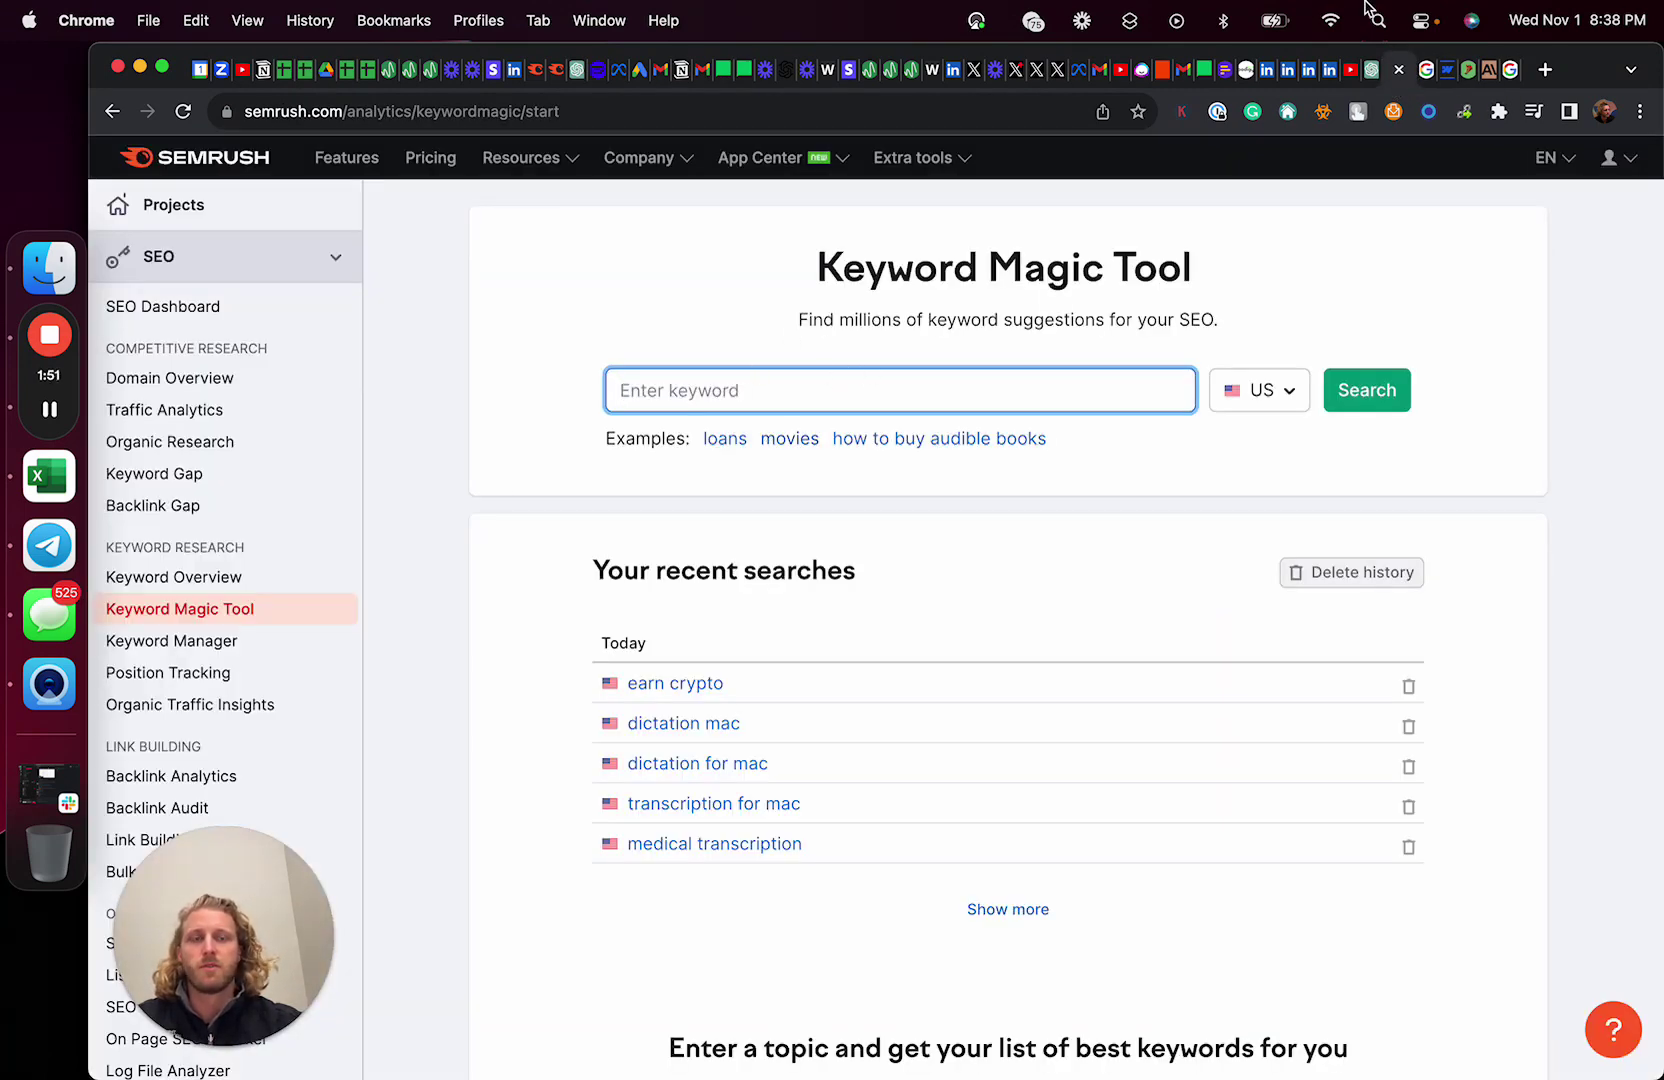
{"action": "left_click", "coordinate": [1424, 86]}
{"action": "scroll", "coordinate": [728, 608], "scroll_direction": "down", "scroll_amount": 10}
{"action": "scroll", "coordinate": [728, 608], "scroll_direction": "up", "scroll_amount": 10}
{"action": "scroll", "coordinate": [728, 608], "scroll_direction": "down", "scroll_amount": 1}
{"action": "left_click_drag", "start_coordinate": [265, 876], "coordinate": [1235, 876]}
{"action": "scroll", "coordinate": [1140, 728], "scroll_direction": "up", "scroll_amount": 1}
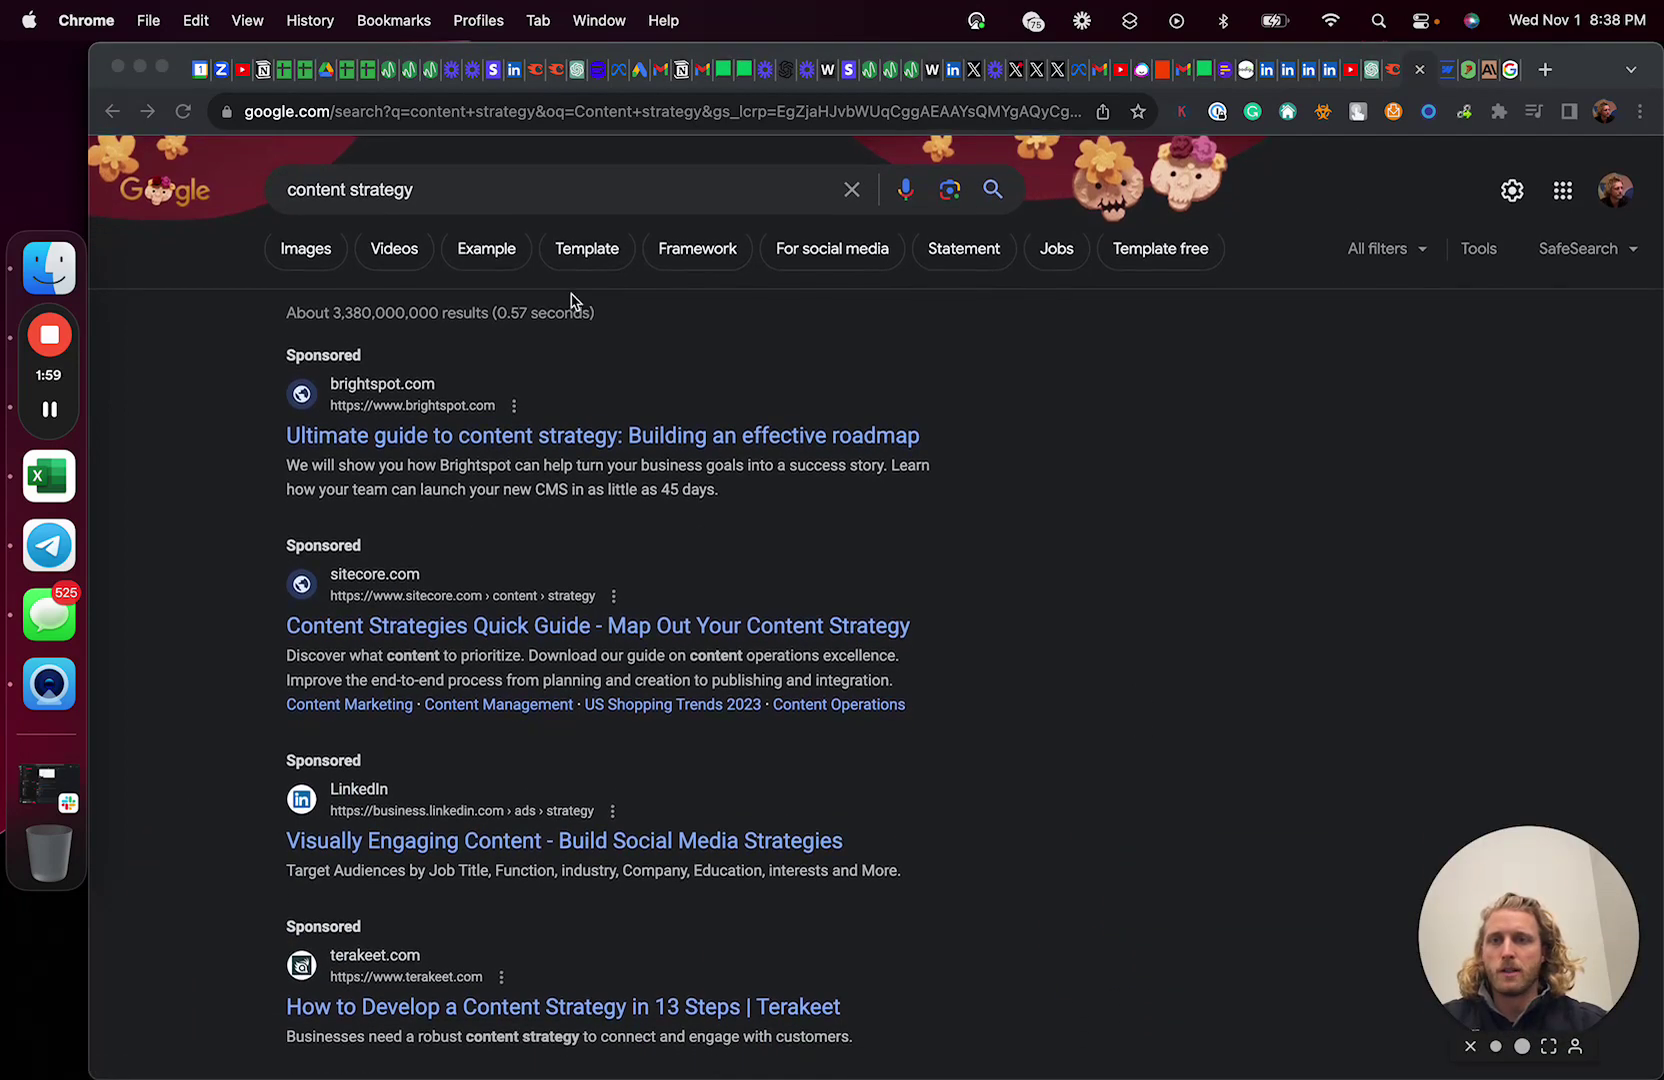
{"action": "left_click", "coordinate": [517, 207]}
{"action": "left_click", "coordinate": [519, 181]}
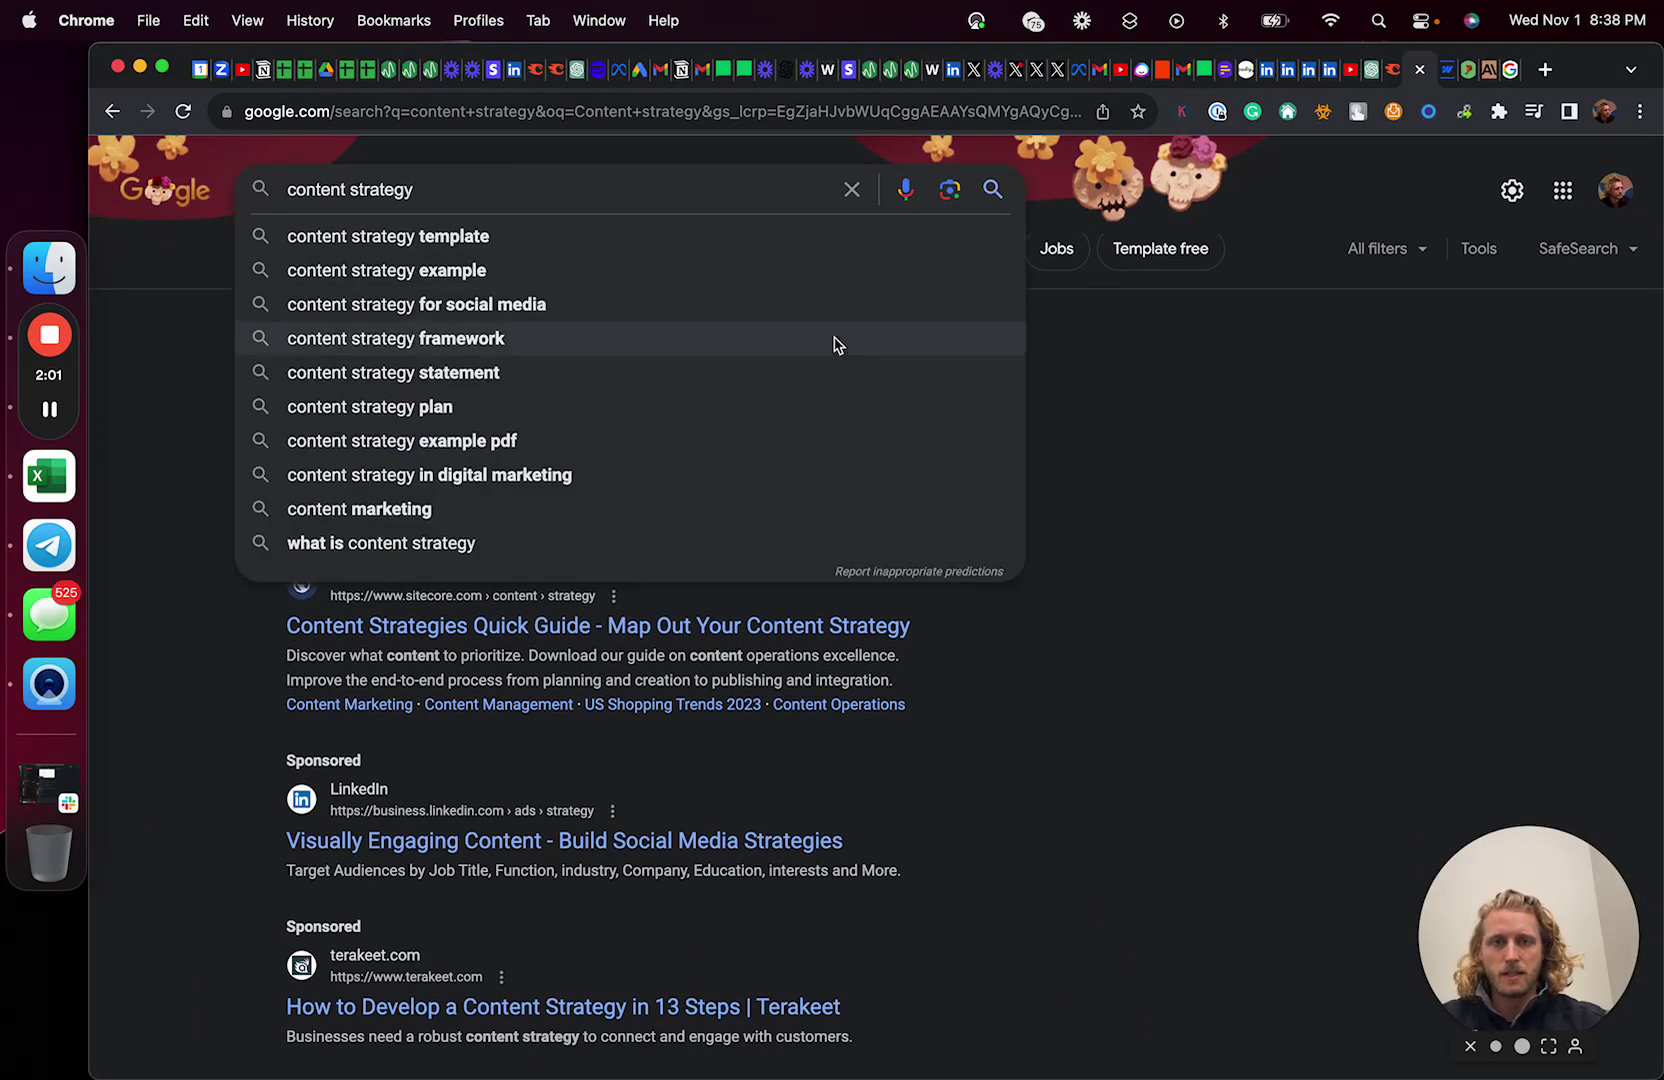
{"action": "left_click", "coordinate": [1127, 450]}
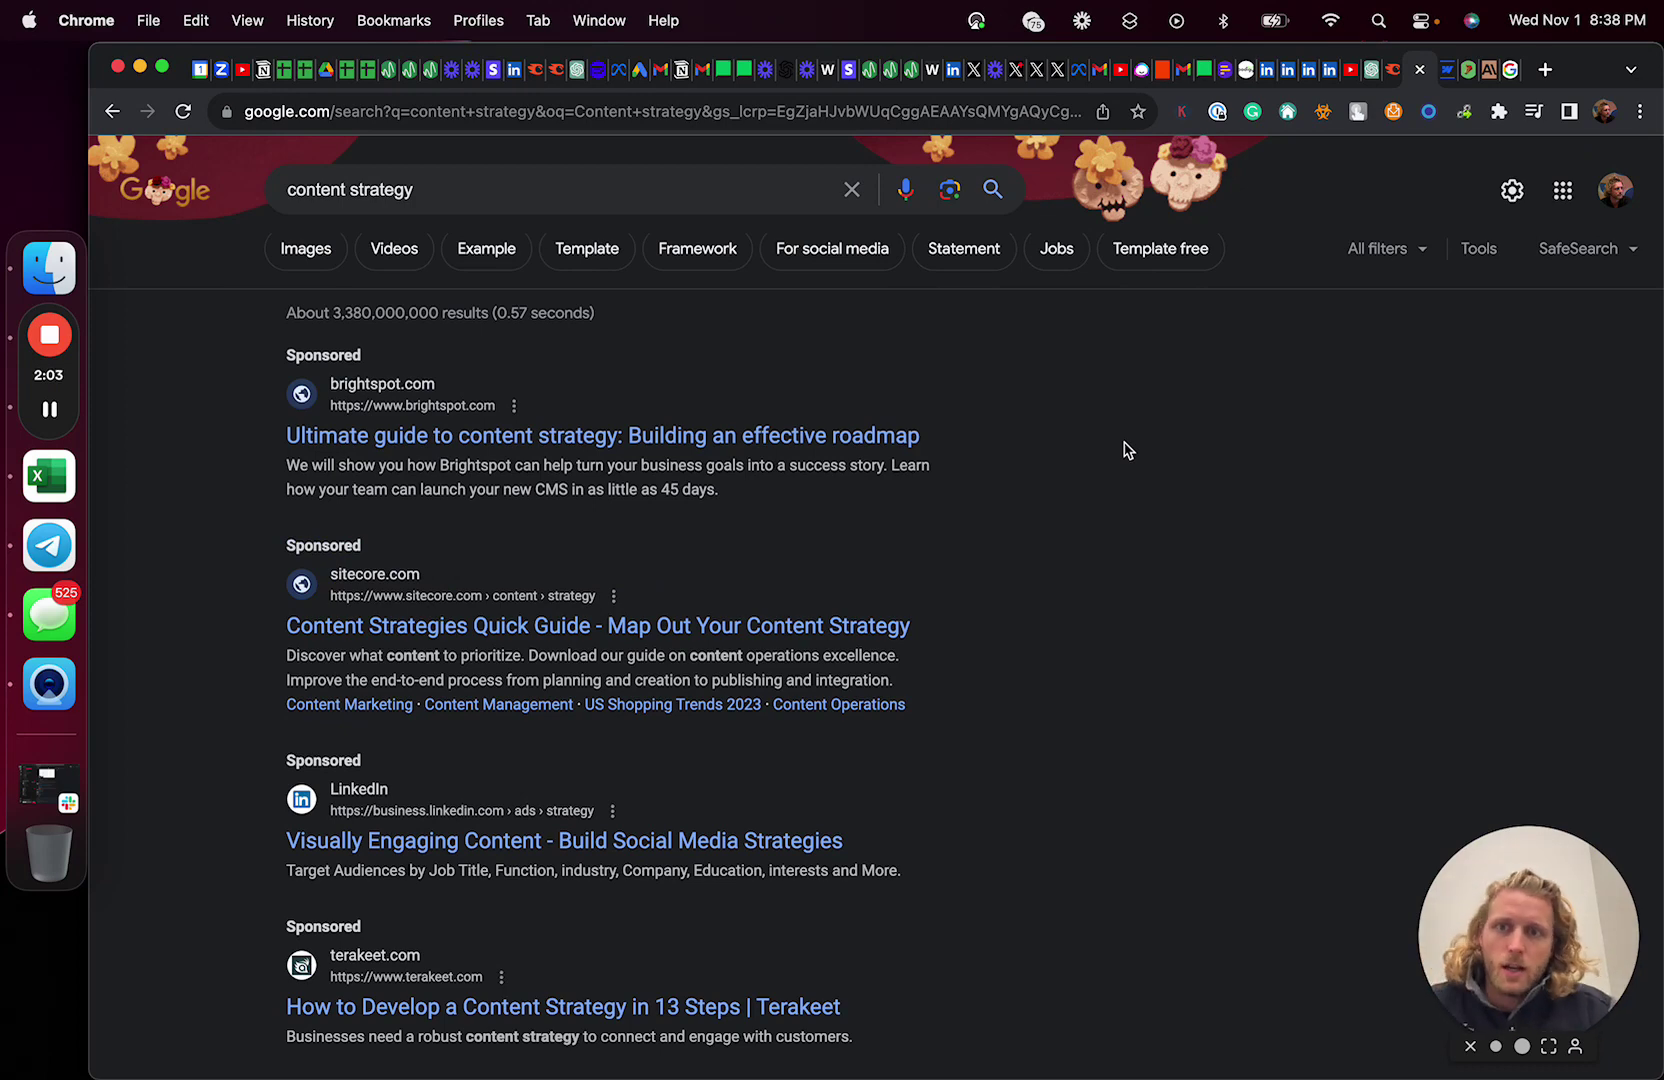
Re-run the Google search for 'content strategy'
{"action": "left_click", "coordinate": [577, 195]}
{"action": "left_click", "coordinate": [1166, 342]}
{"action": "left_click", "coordinate": [706, 200]}
{"action": "key", "text": "Return"}
Launch the Keywords Everywhere keyword tool and find 'content strategy' among its related keywords
{"action": "left_click", "coordinate": [1182, 111]}
{"action": "left_click", "coordinate": [1182, 111]}
{"action": "scroll", "coordinate": [1021, 657], "scroll_direction": "down", "scroll_amount": 3}
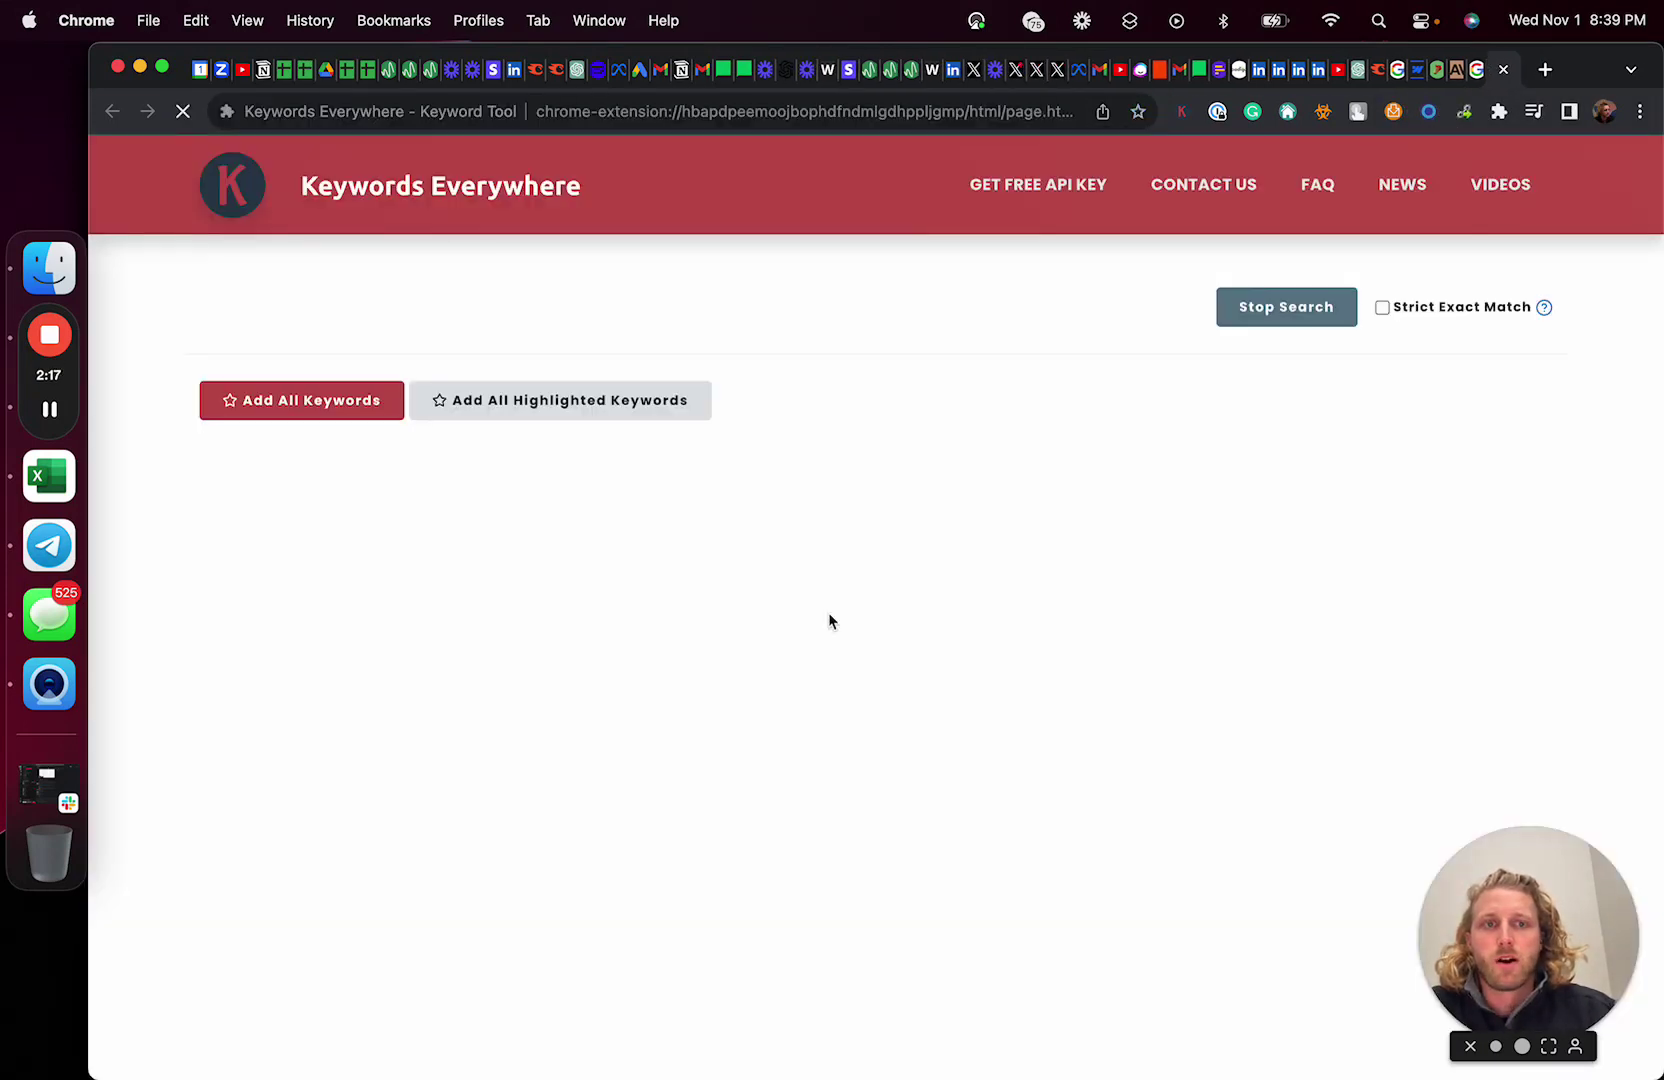
{"action": "key", "text": "super+f"}
{"action": "type", "text": "Content strategy"}
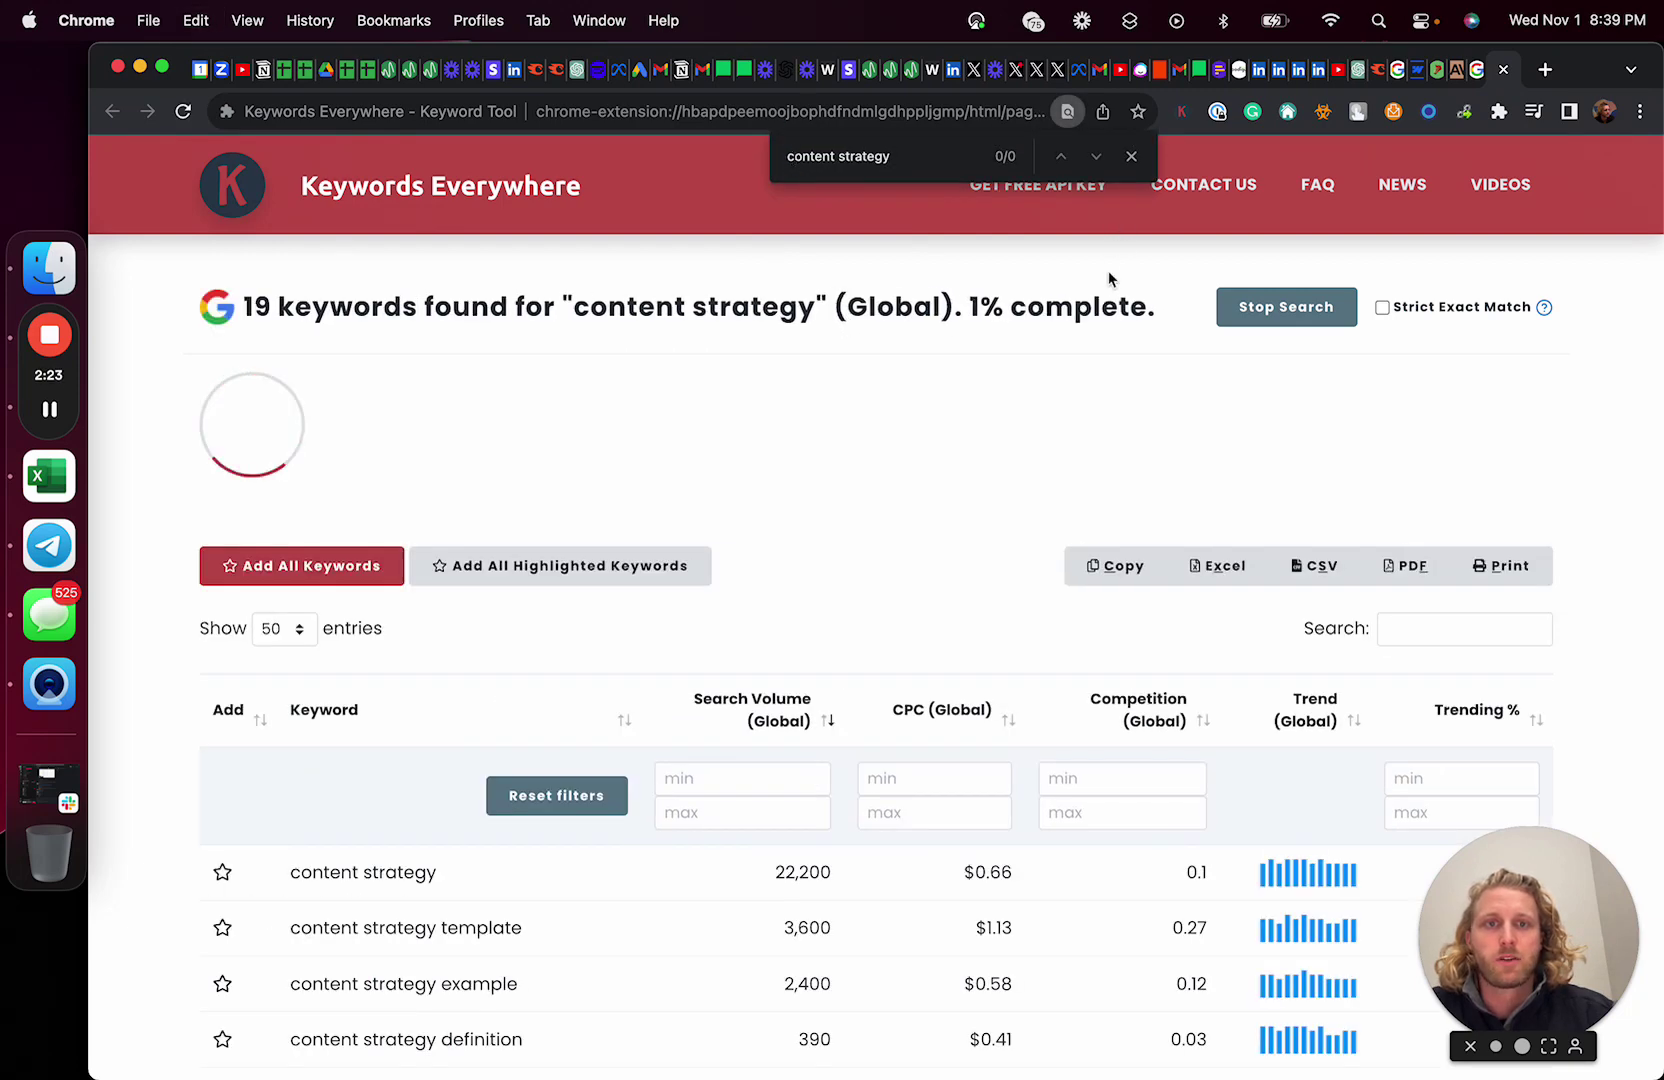
{"action": "left_click", "coordinate": [1384, 80]}
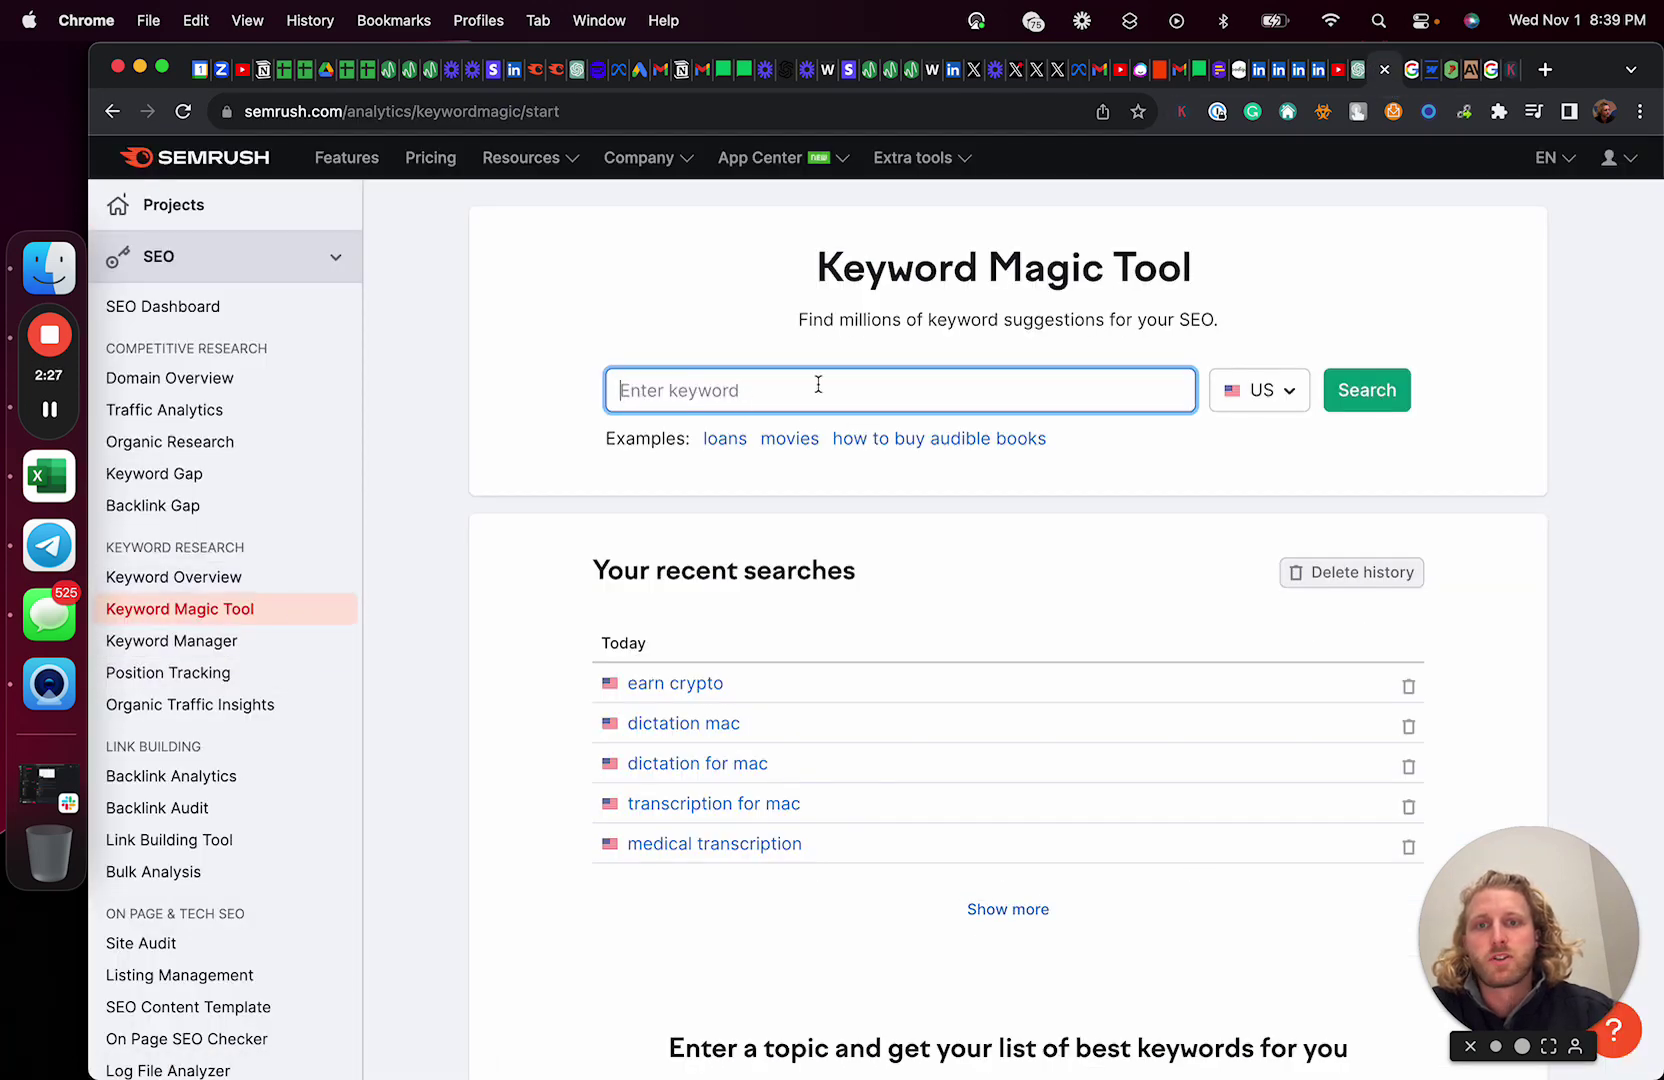
Run 'content strategy' in the Keyword Magic Tool and show the Broad Match results (8.3K keywords)
{"action": "type", "text": "Content strategy"}
{"action": "key", "text": "Return"}
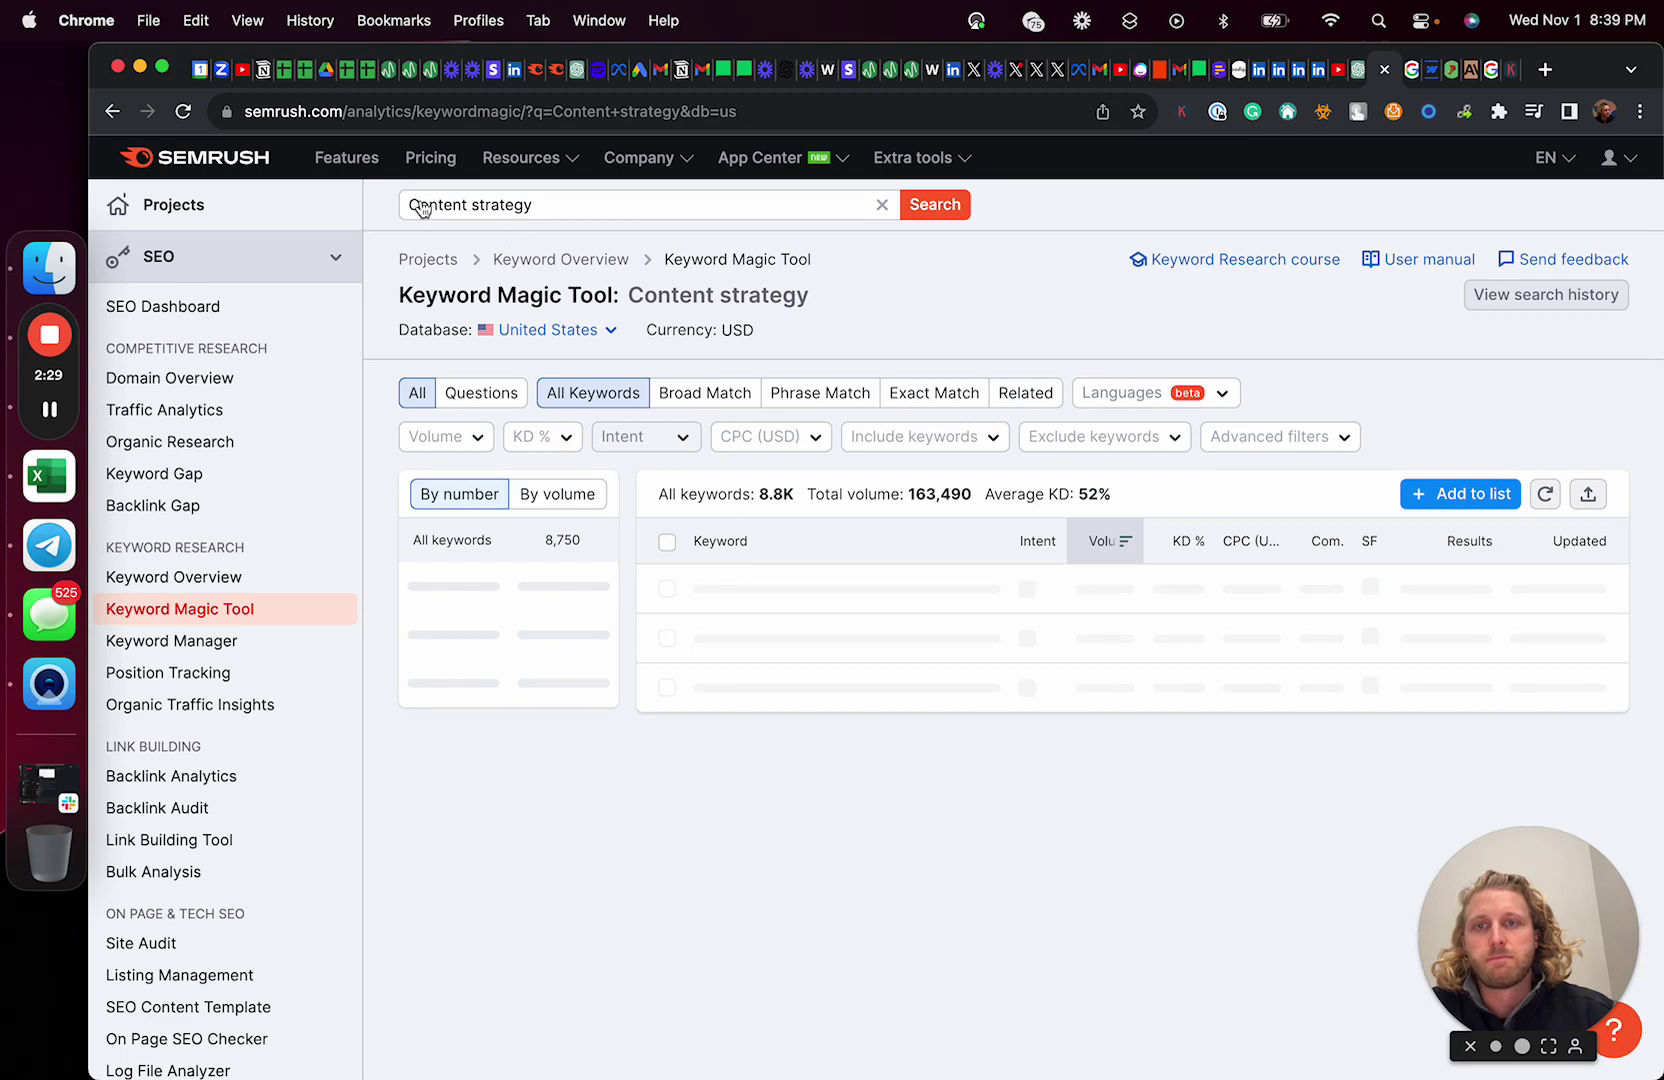
{"action": "left_click", "coordinate": [421, 204]}
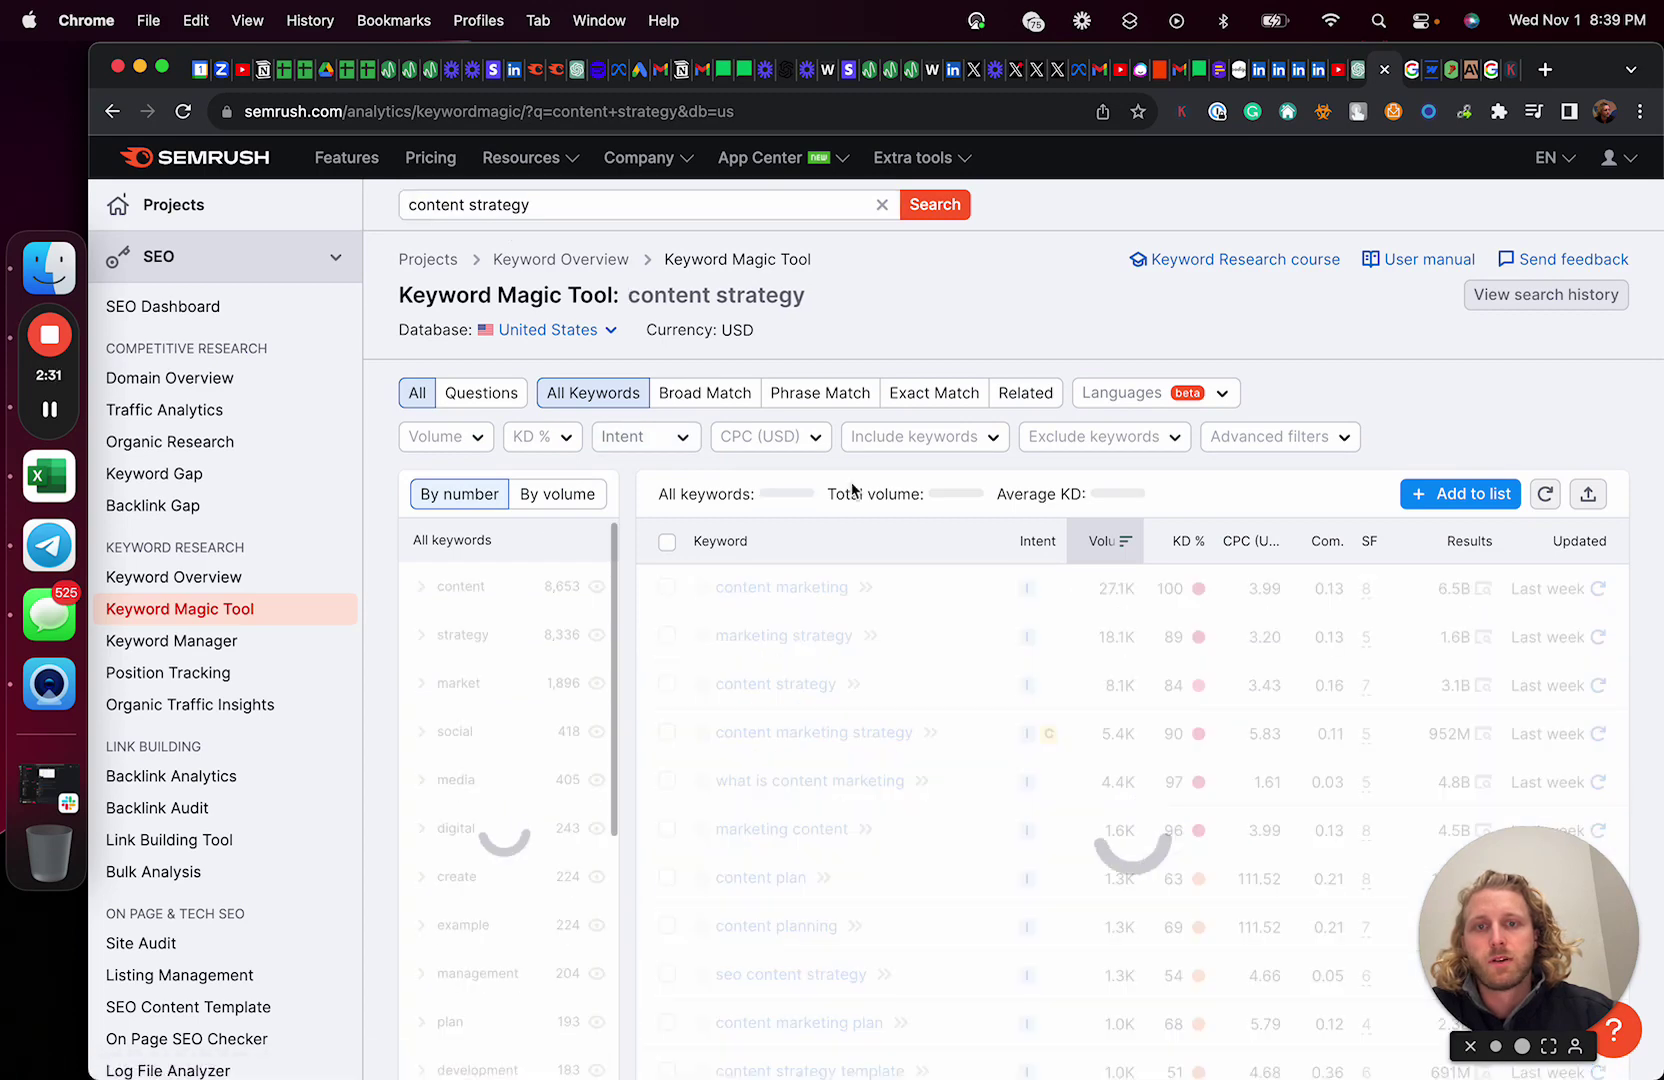
{"action": "left_click", "coordinate": [714, 396]}
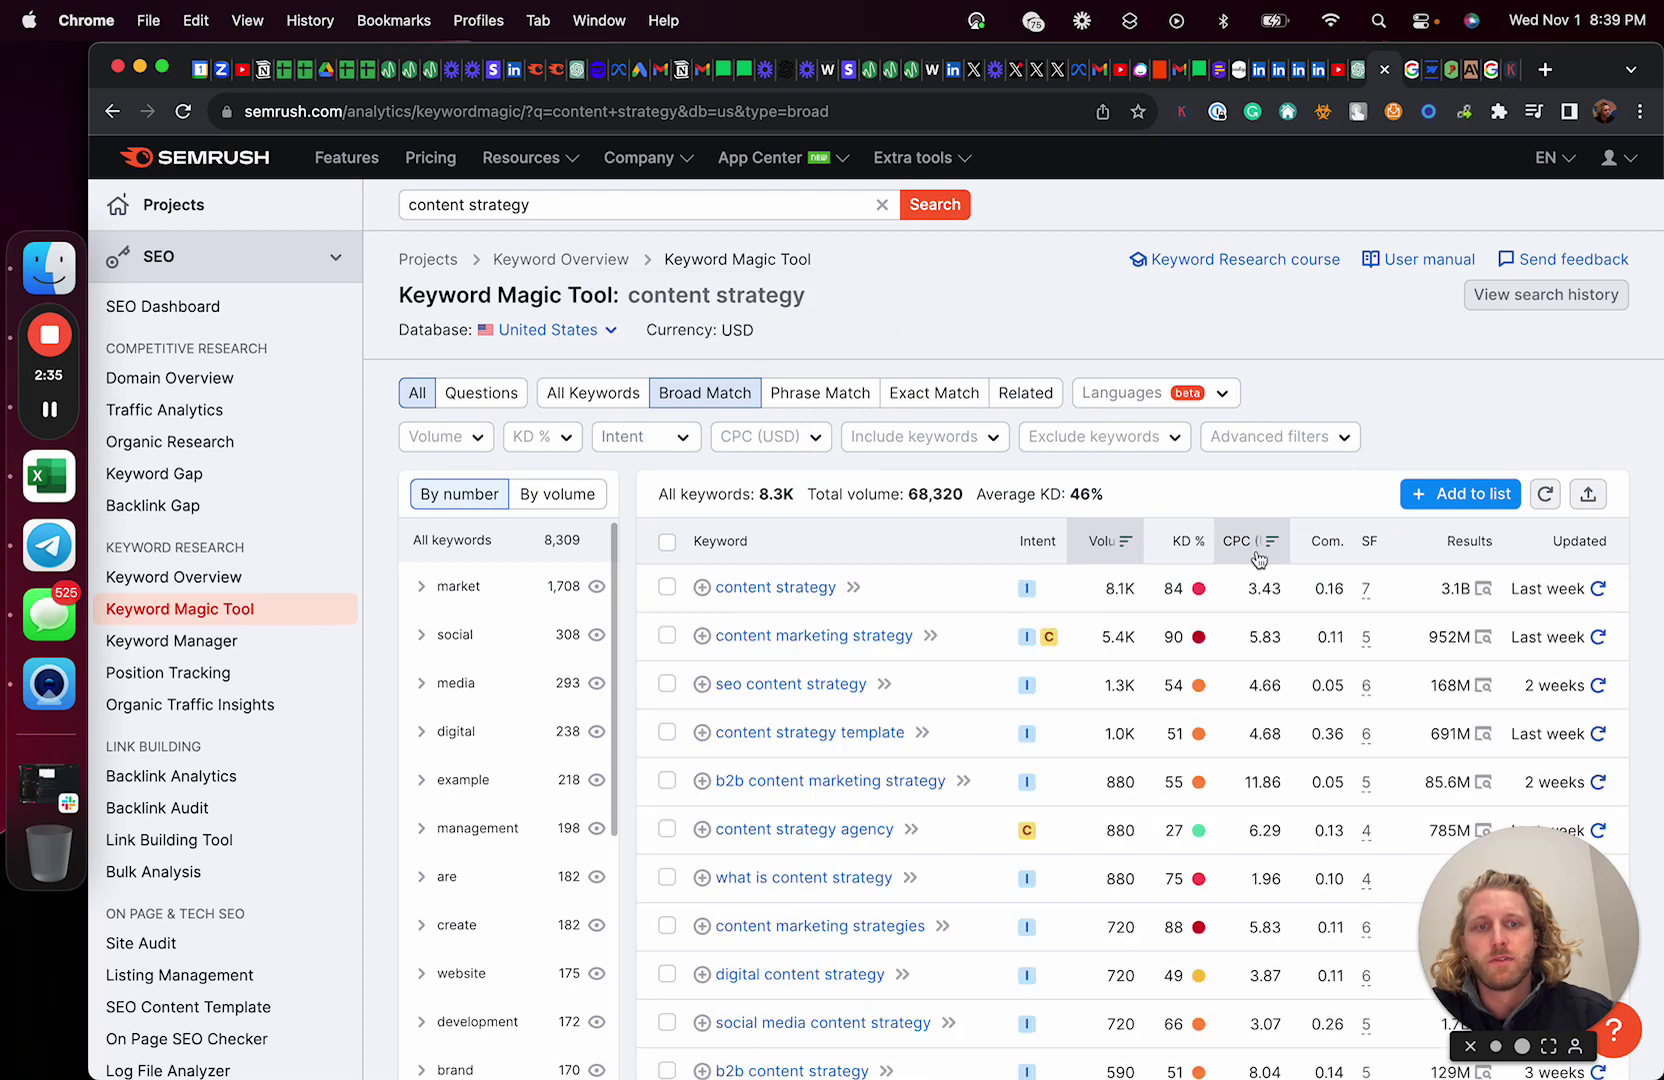
Sort the keywords by KD ascending, review the easy ones, and select 'content supply chain strategy'
{"action": "left_click", "coordinate": [1183, 546]}
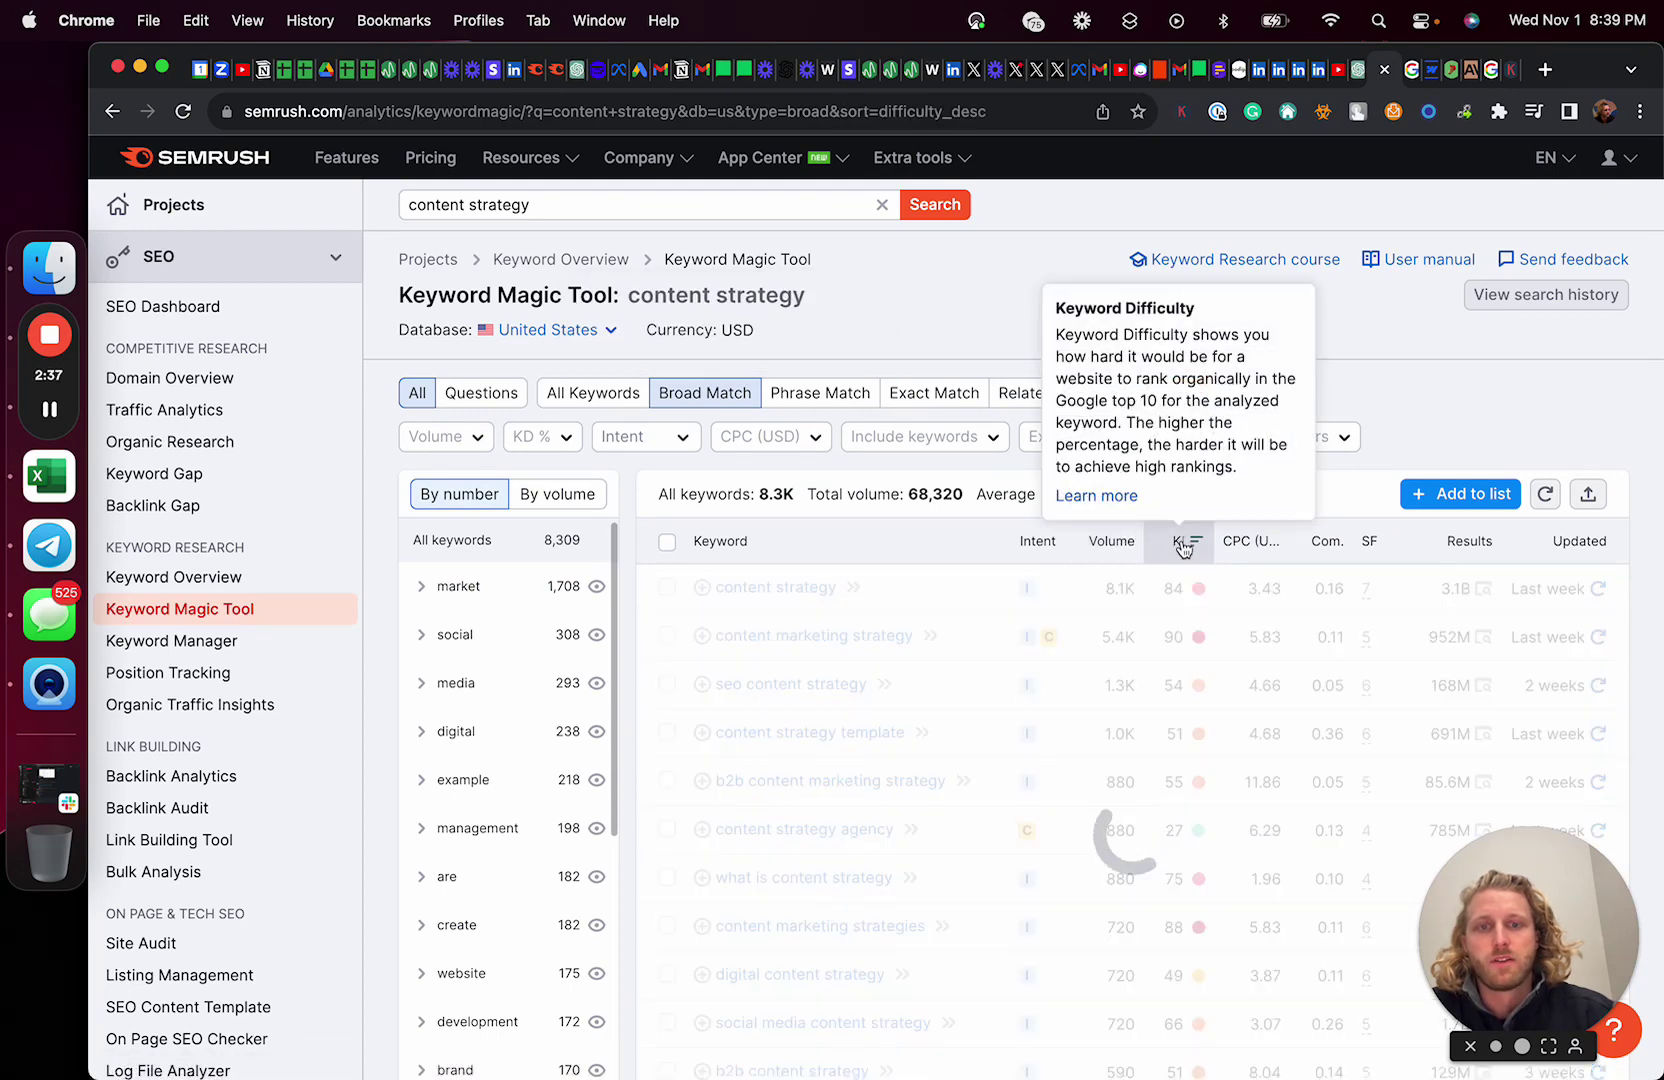
{"action": "left_click", "coordinate": [1183, 546]}
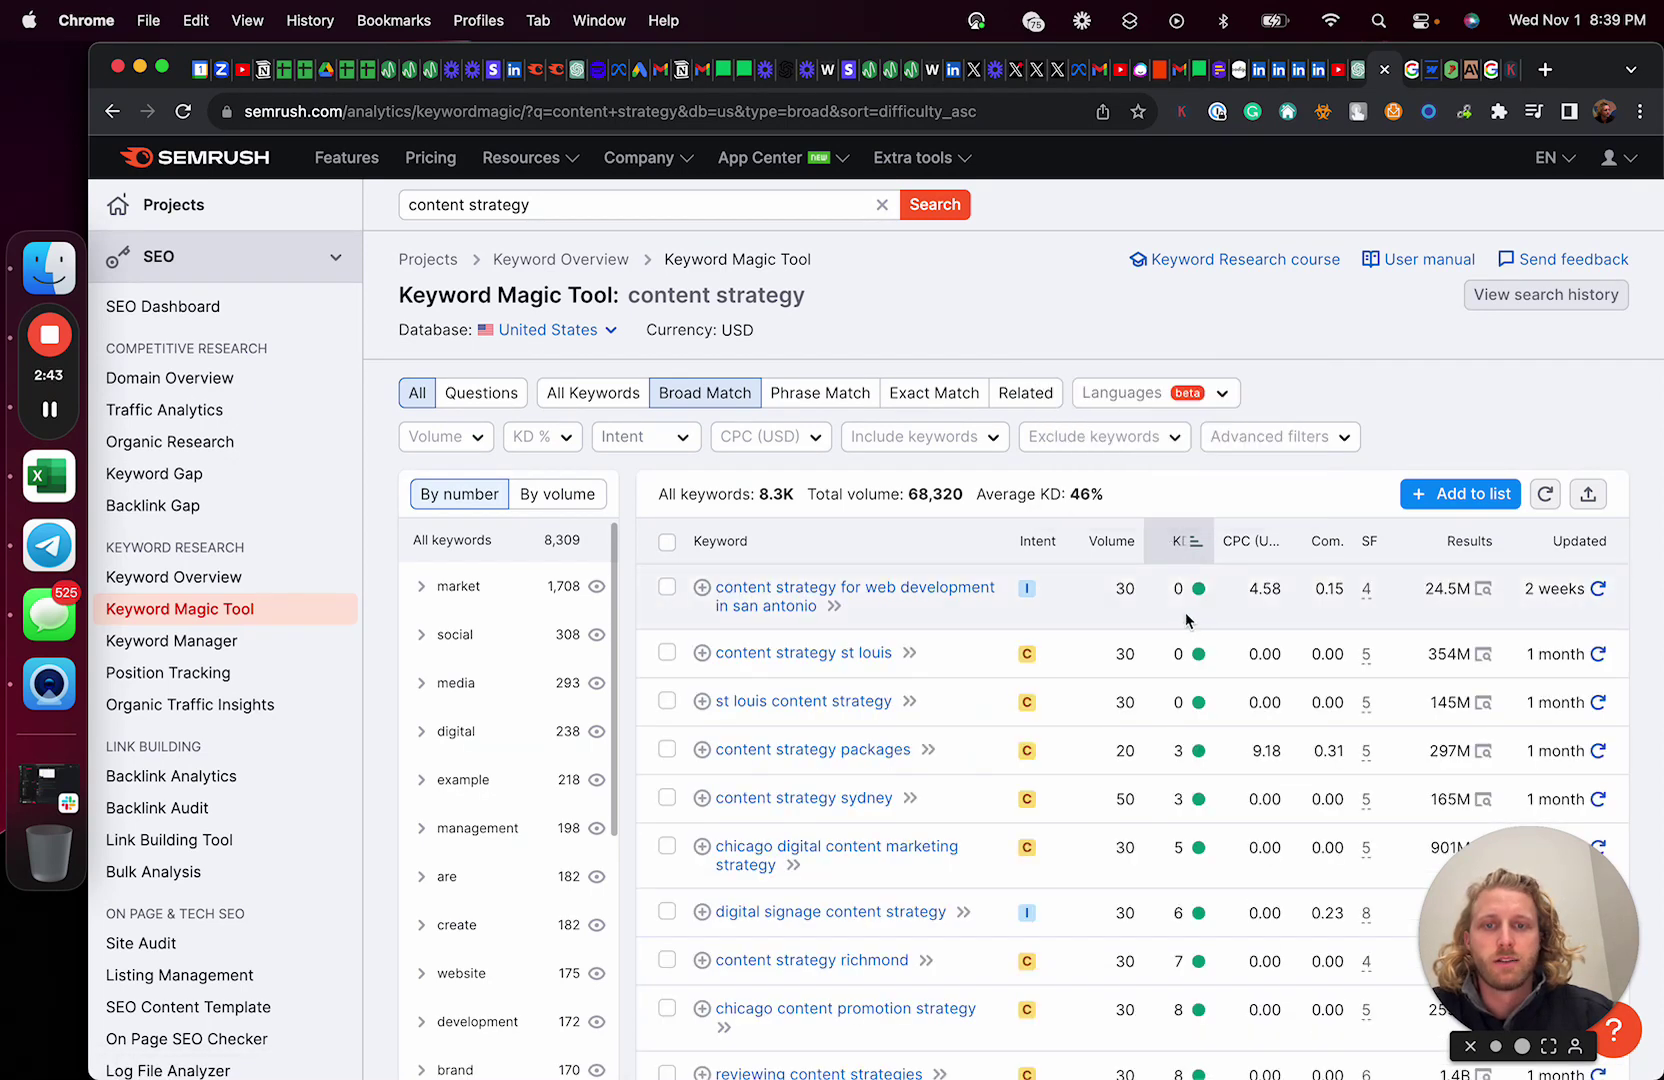
{"action": "scroll", "coordinate": [1178, 628], "scroll_direction": "down", "scroll_amount": 1}
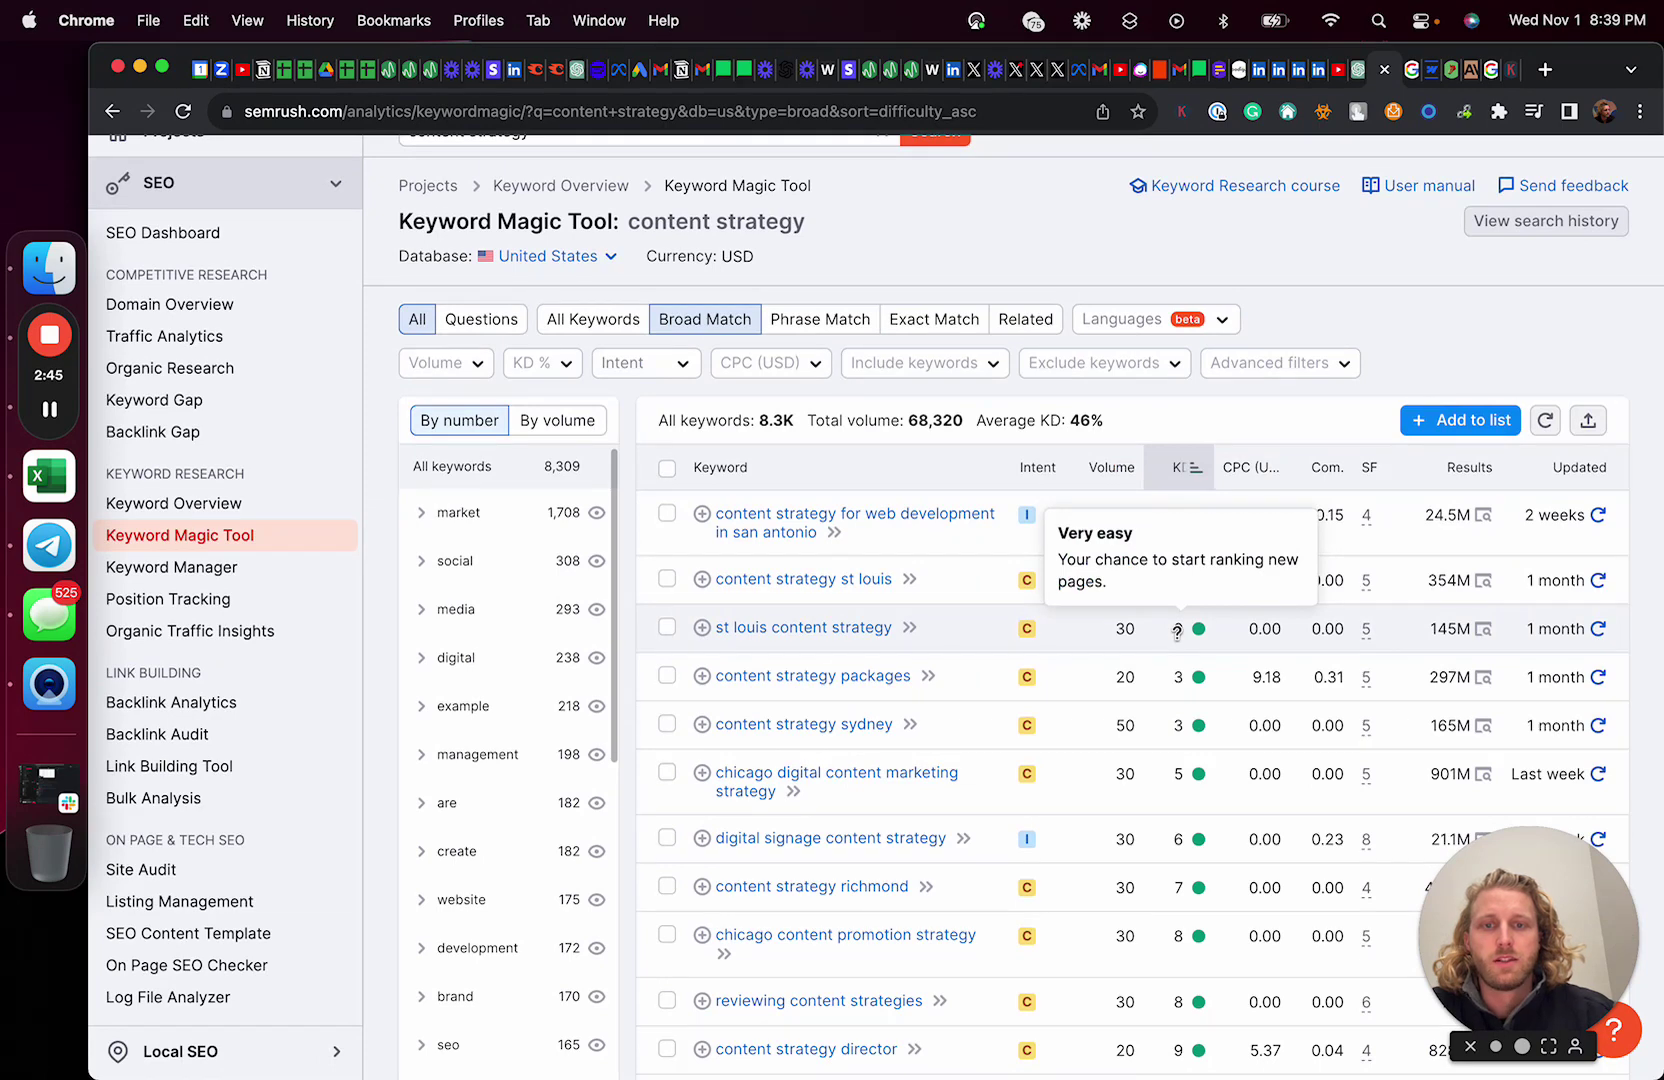
{"action": "scroll", "coordinate": [1178, 628], "scroll_direction": "down", "scroll_amount": 3}
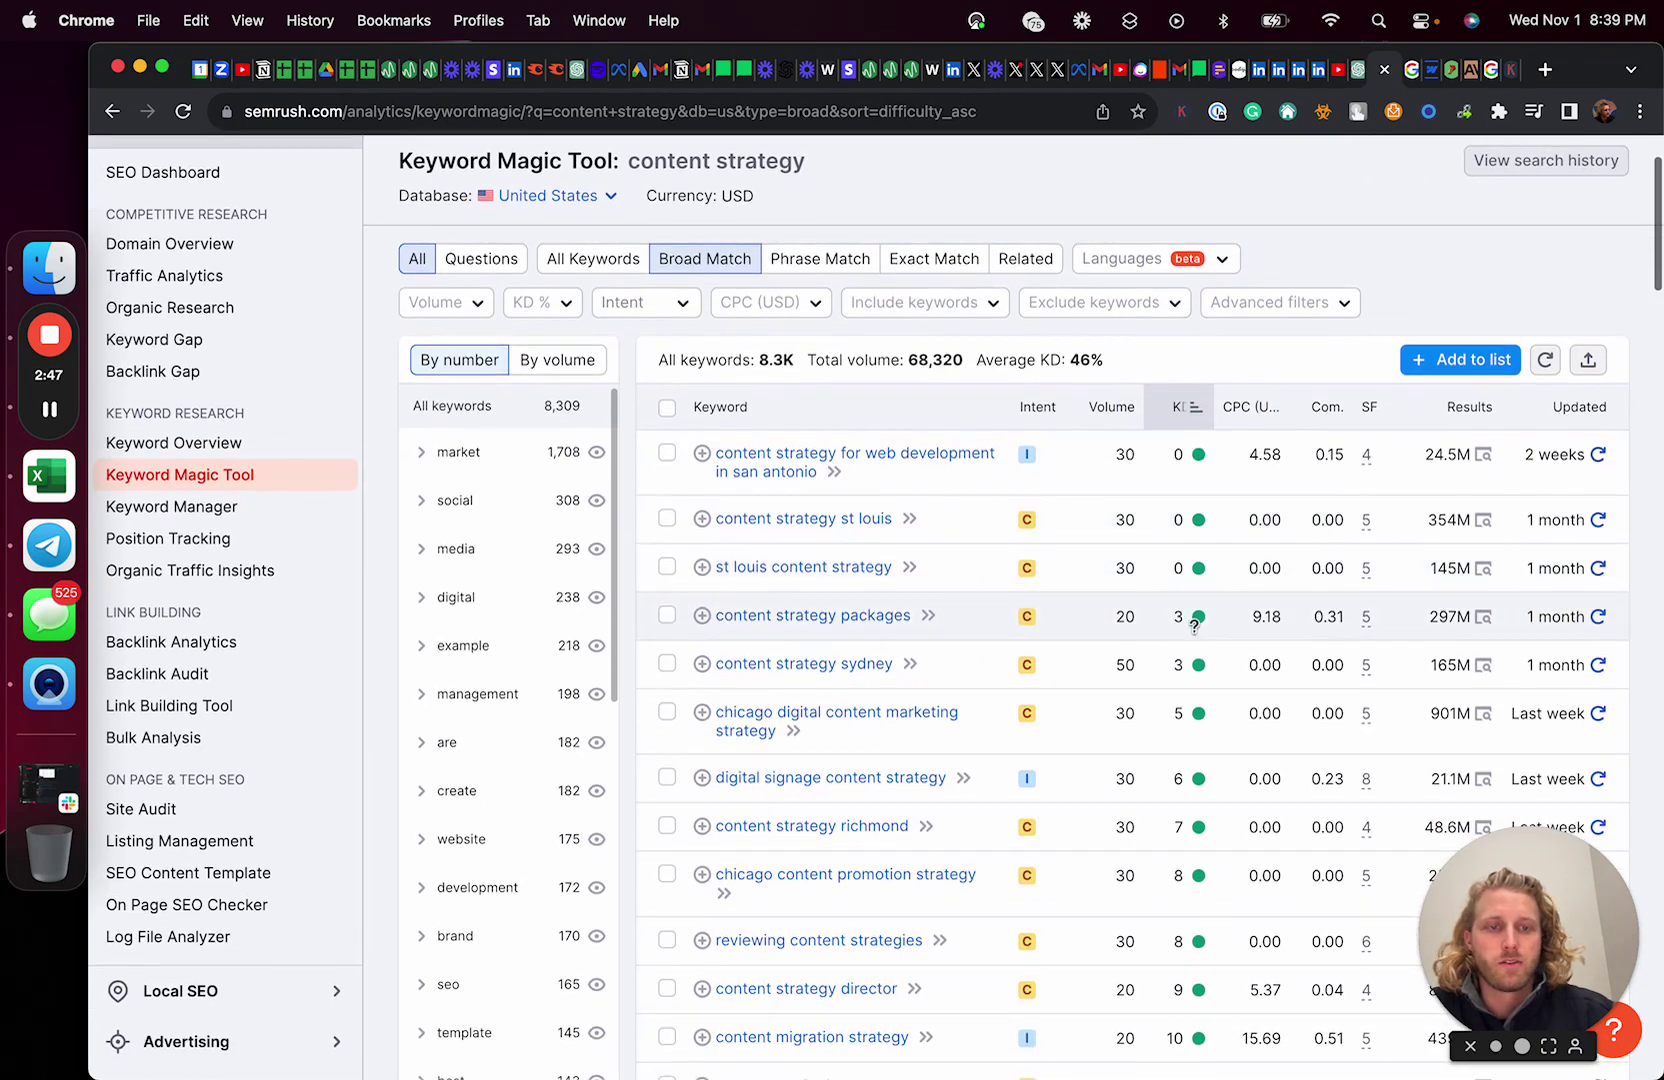
{"action": "scroll", "coordinate": [1196, 633], "scroll_direction": "down", "scroll_amount": 3}
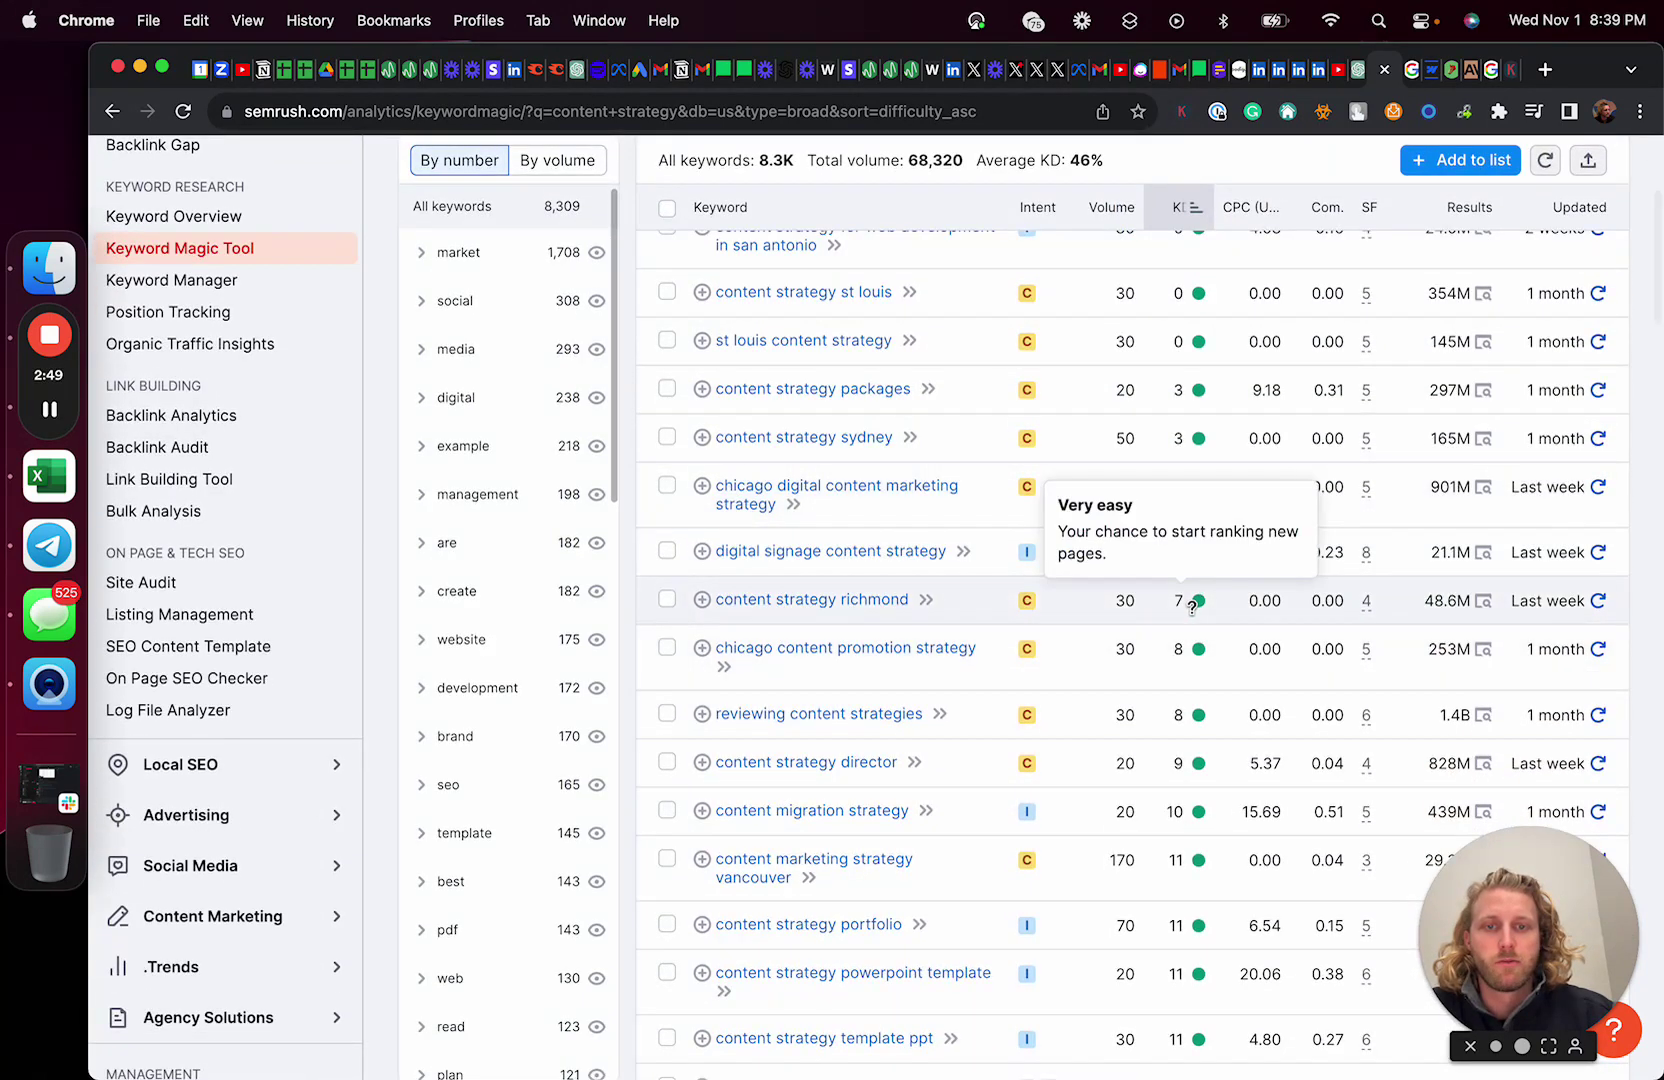
{"action": "scroll", "coordinate": [1192, 587], "scroll_direction": "down", "scroll_amount": 1}
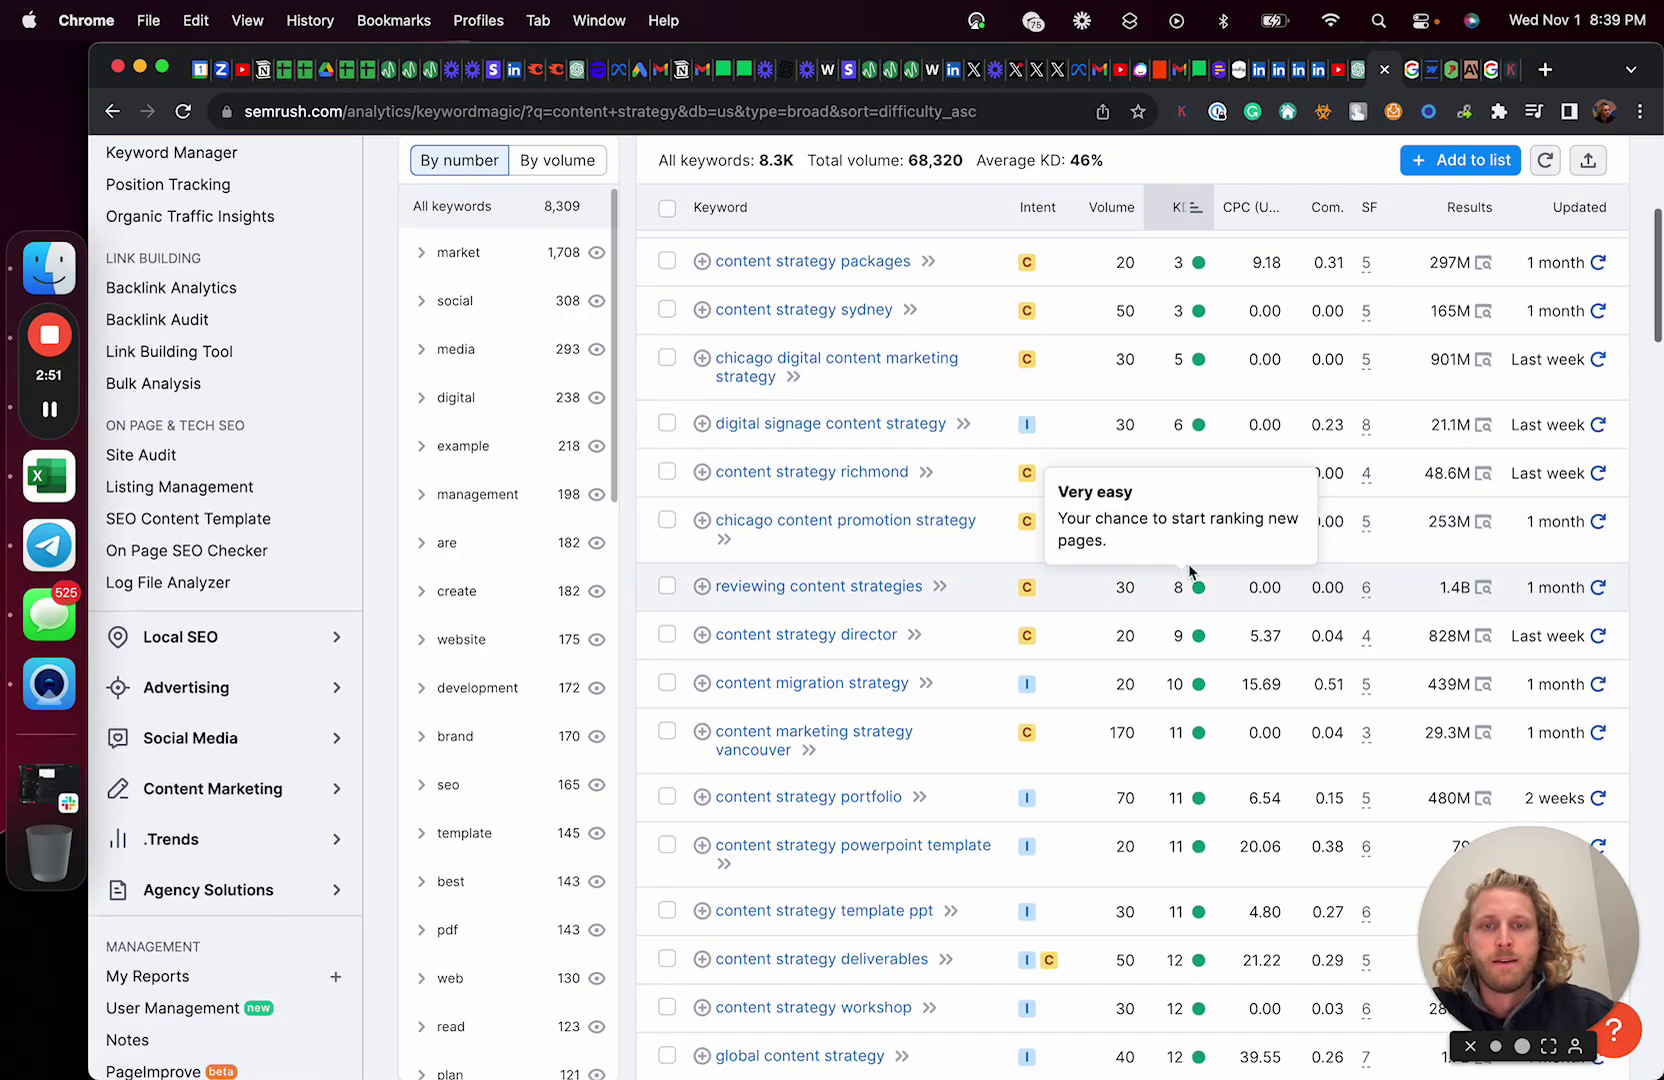
{"action": "scroll", "coordinate": [975, 590], "scroll_direction": "down", "scroll_amount": 2}
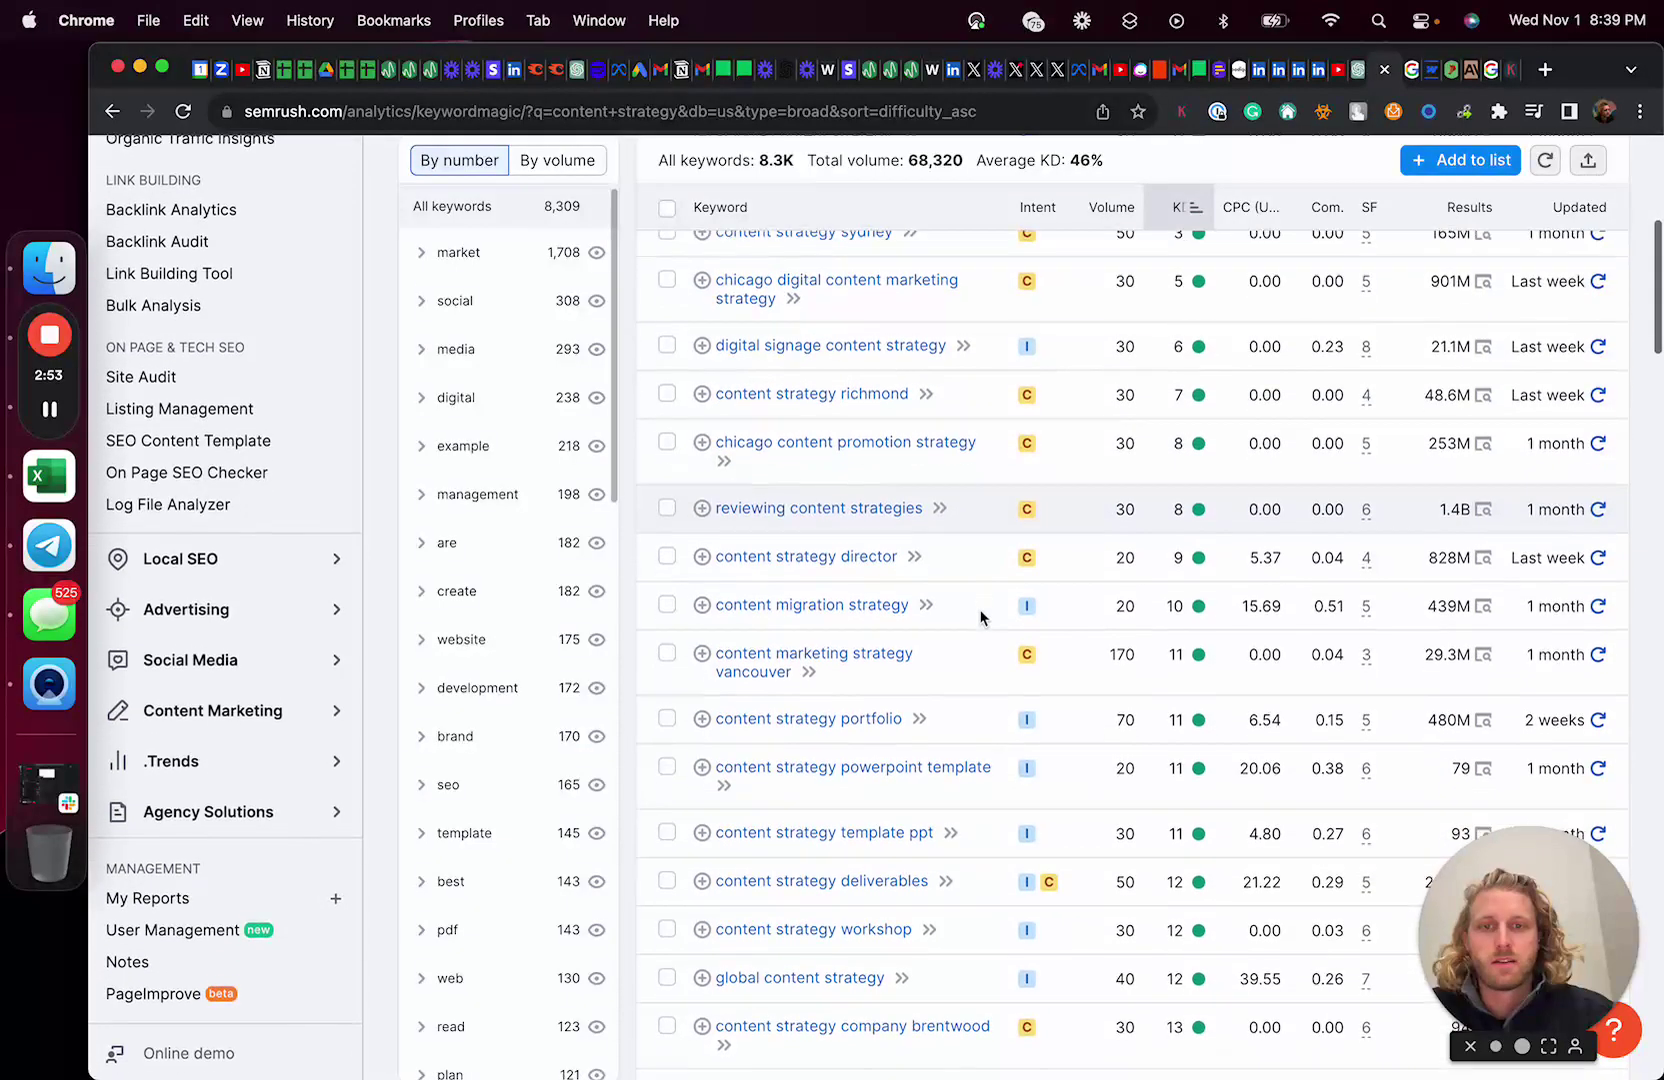
{"action": "scroll", "coordinate": [980, 618], "scroll_direction": "down", "scroll_amount": 2}
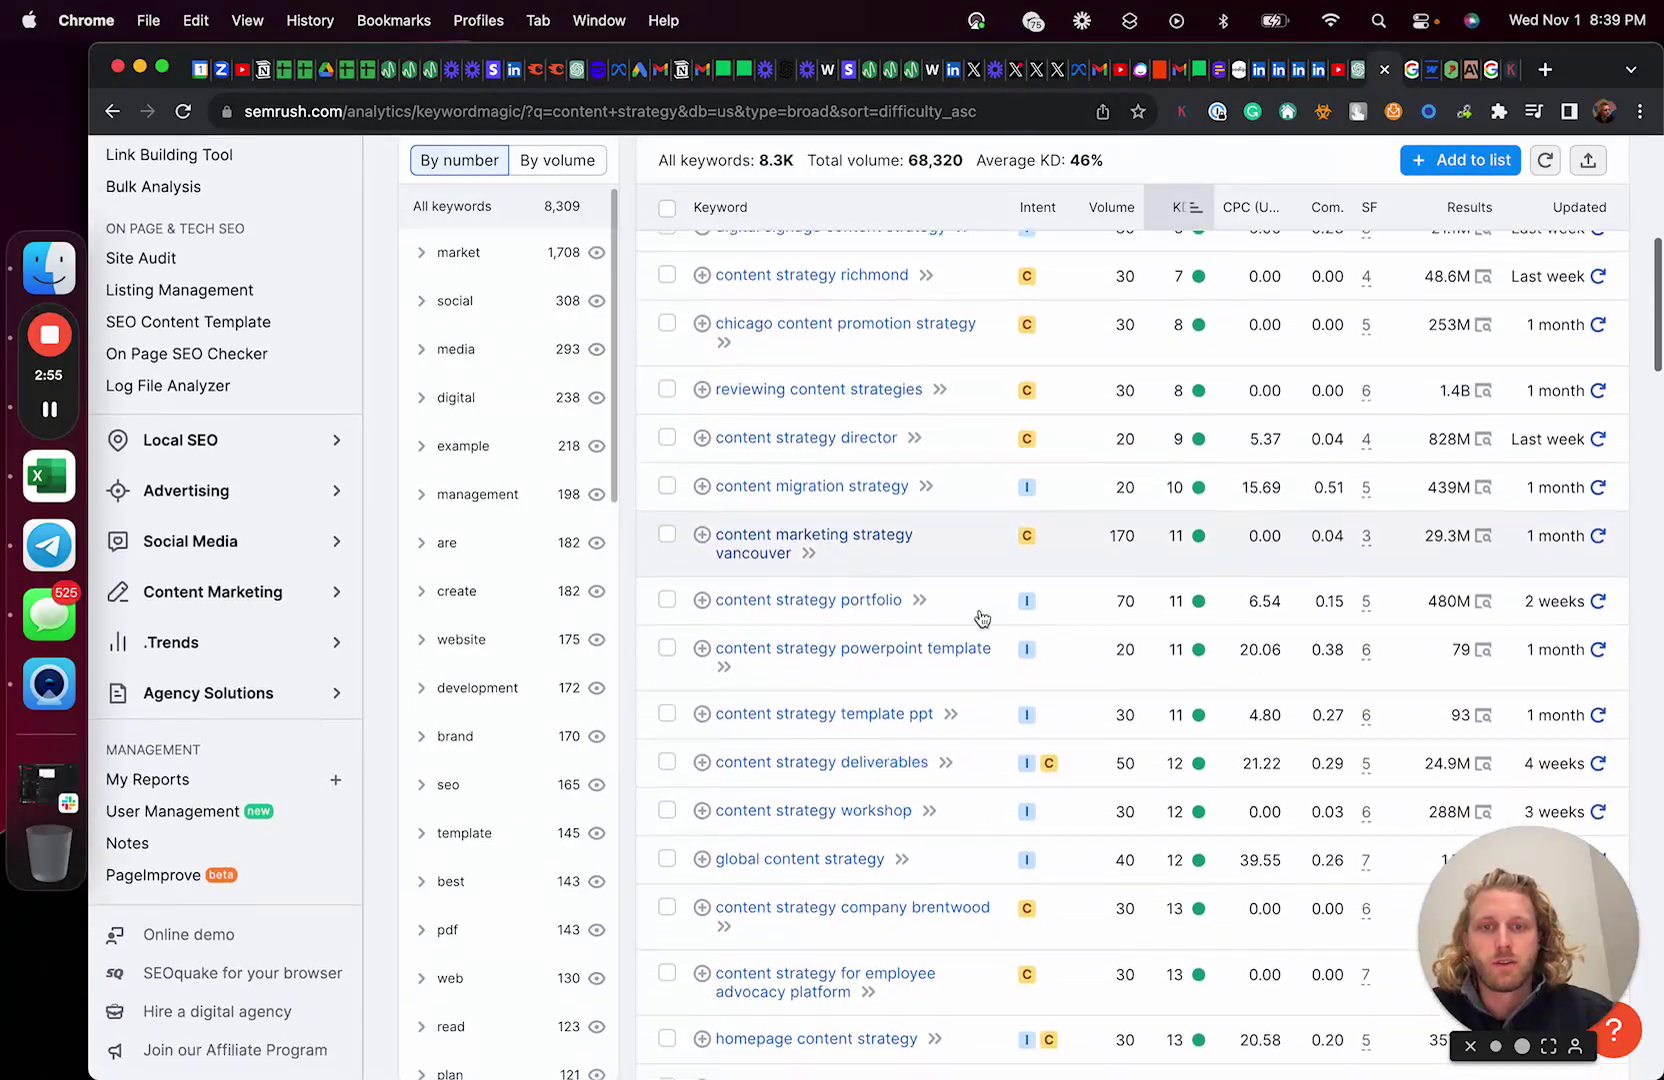
{"action": "scroll", "coordinate": [980, 618], "scroll_direction": "down", "scroll_amount": 3}
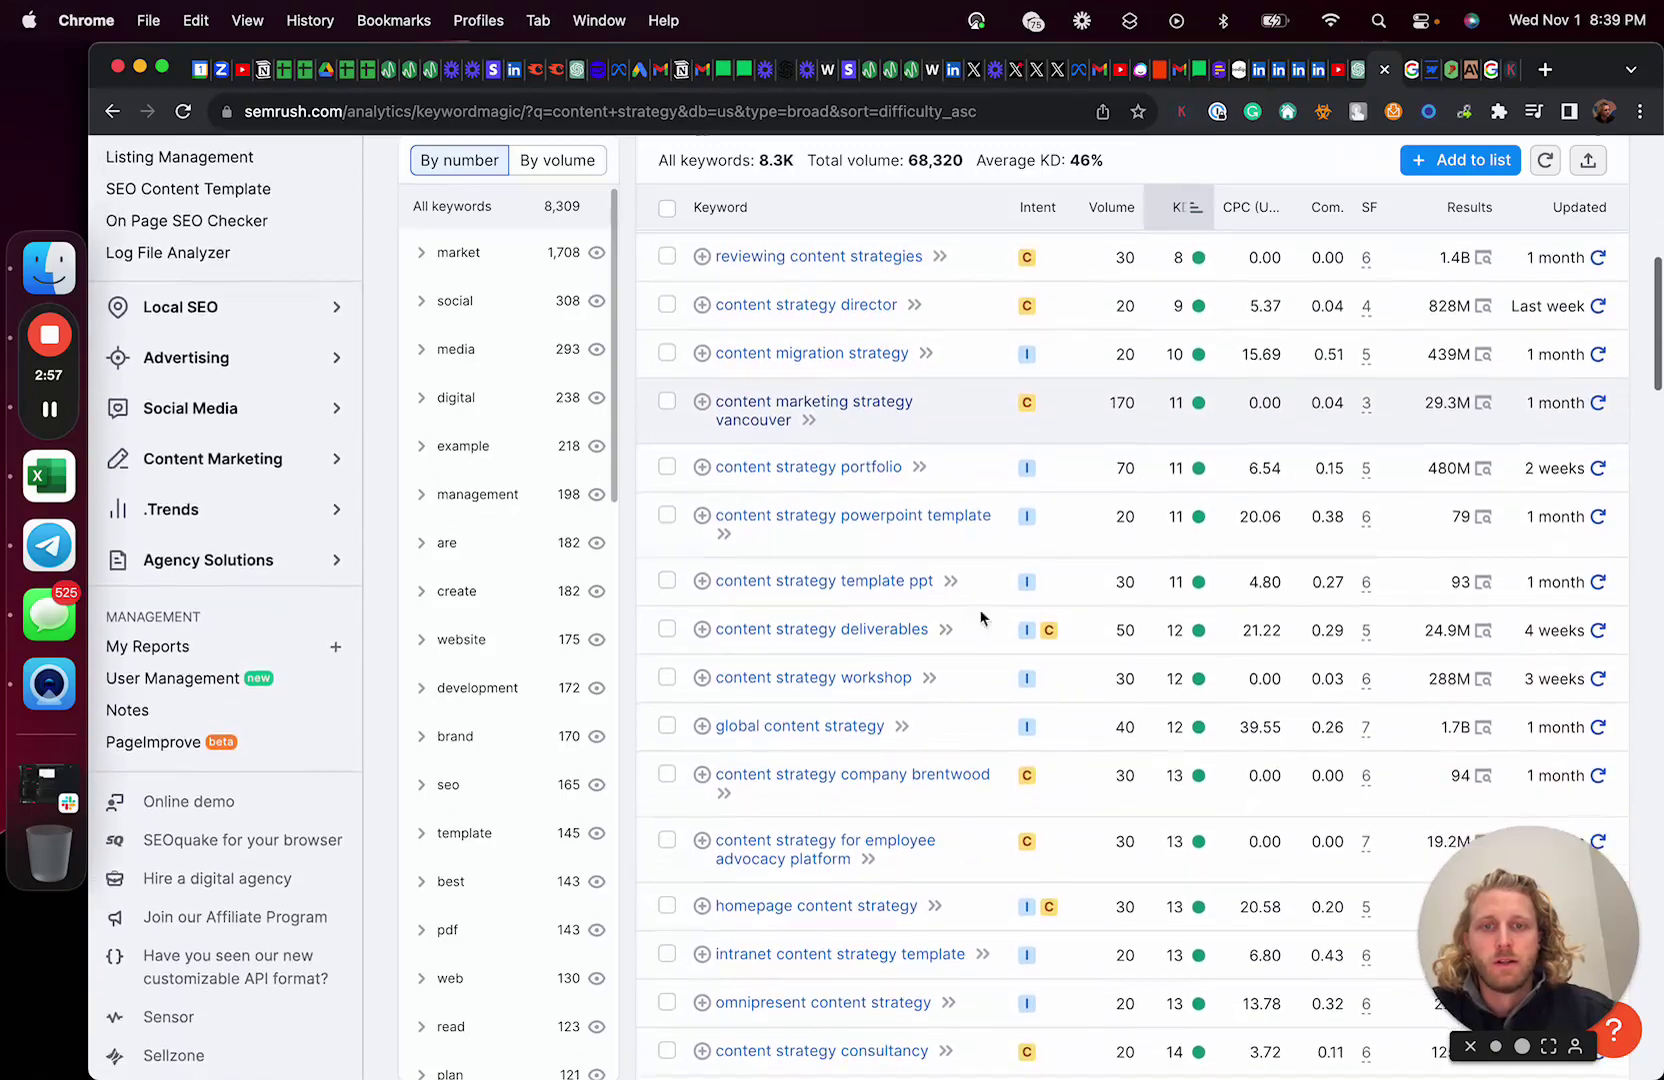
{"action": "scroll", "coordinate": [980, 618], "scroll_direction": "down", "scroll_amount": 3}
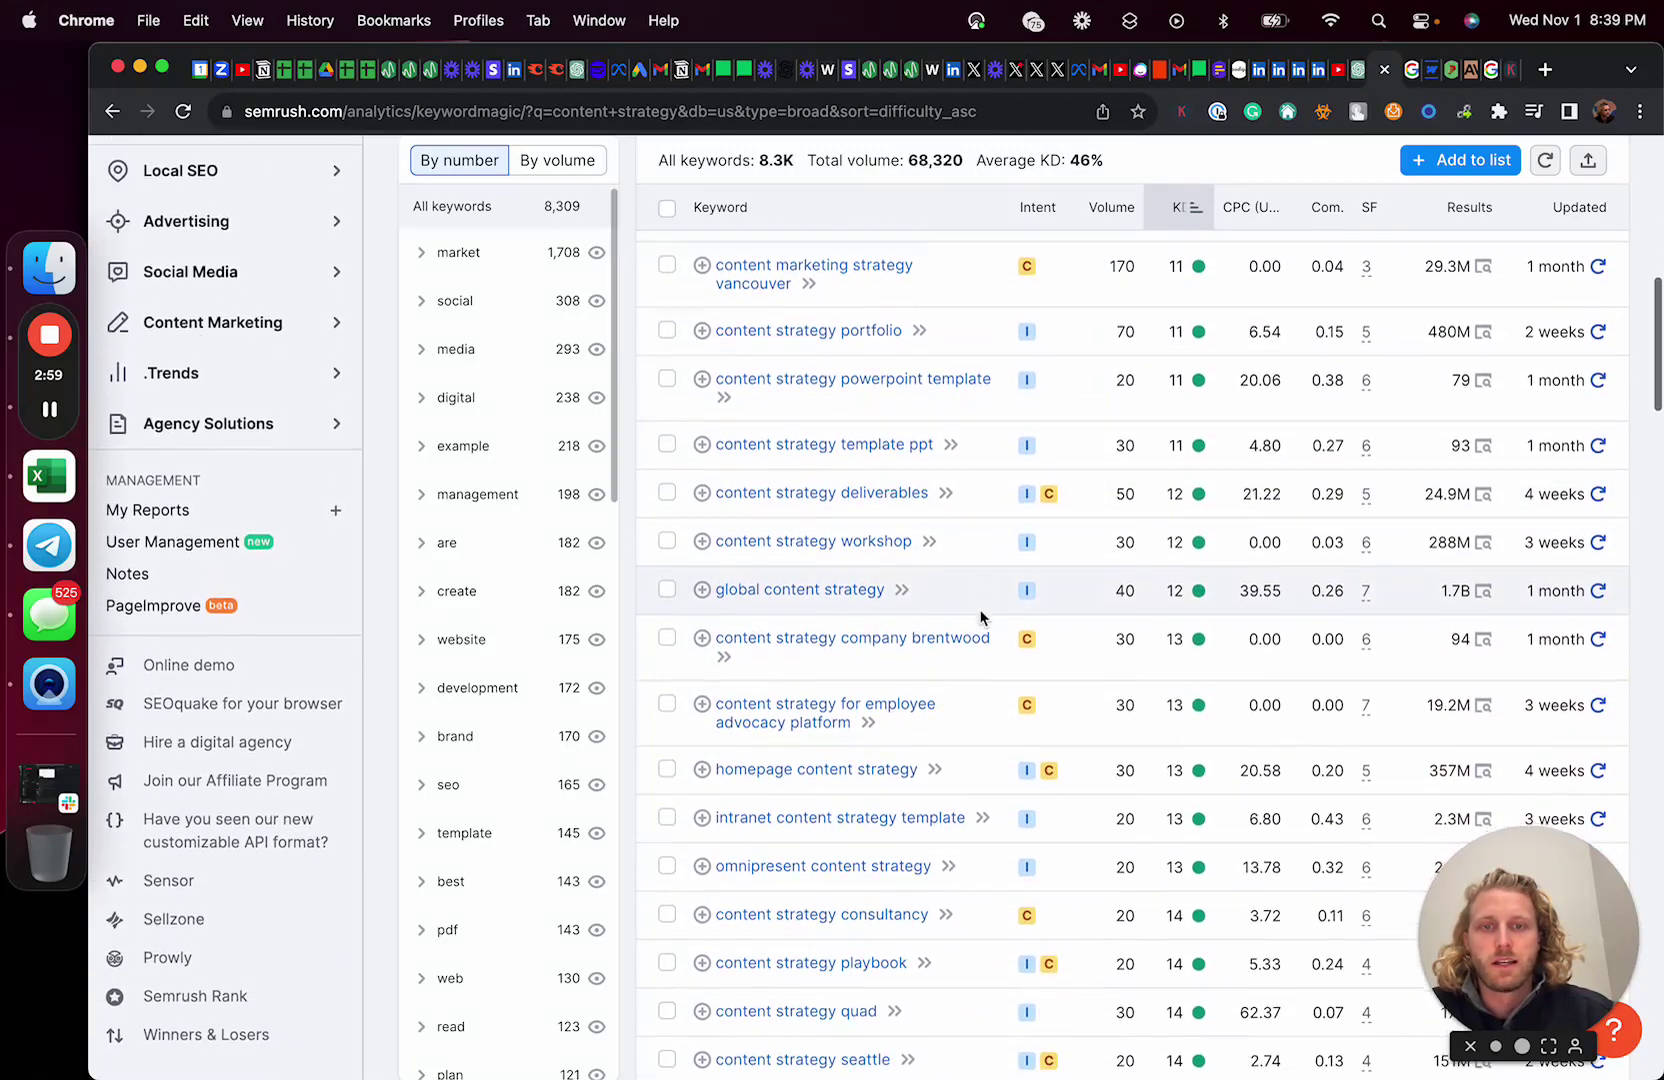
{"action": "scroll", "coordinate": [979, 661], "scroll_direction": "down", "scroll_amount": 3}
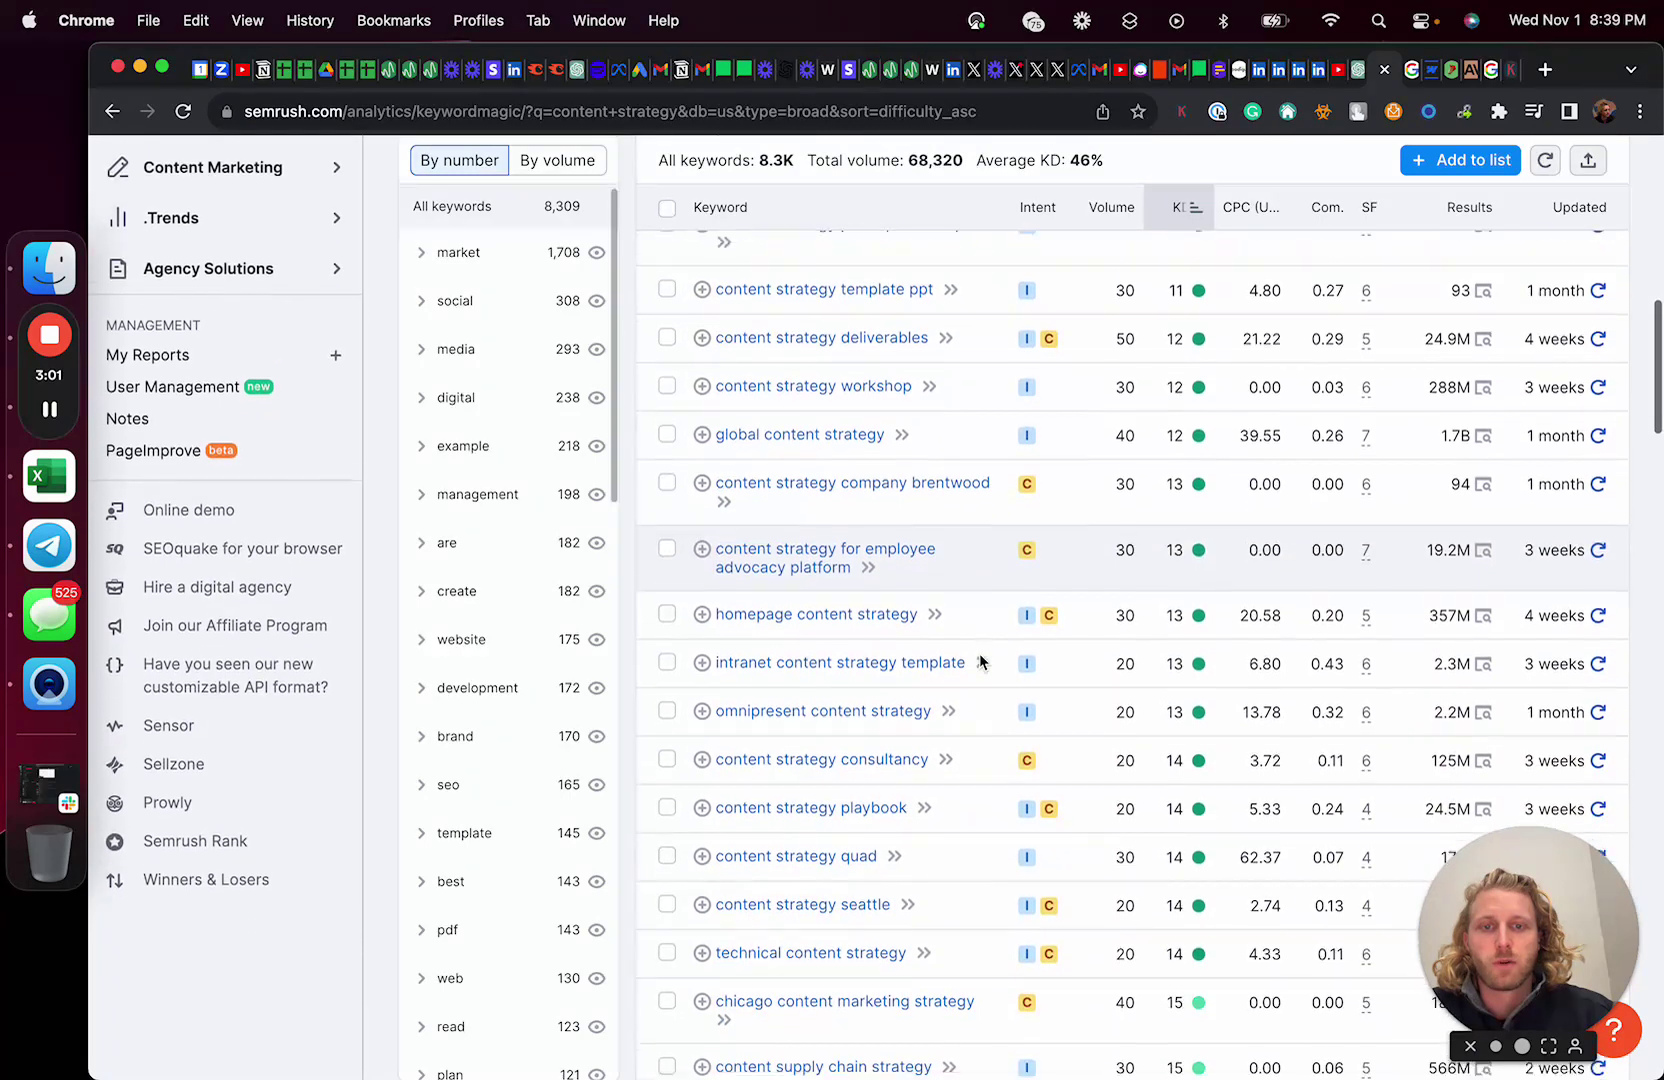
{"action": "scroll", "coordinate": [980, 661], "scroll_direction": "down", "scroll_amount": 1}
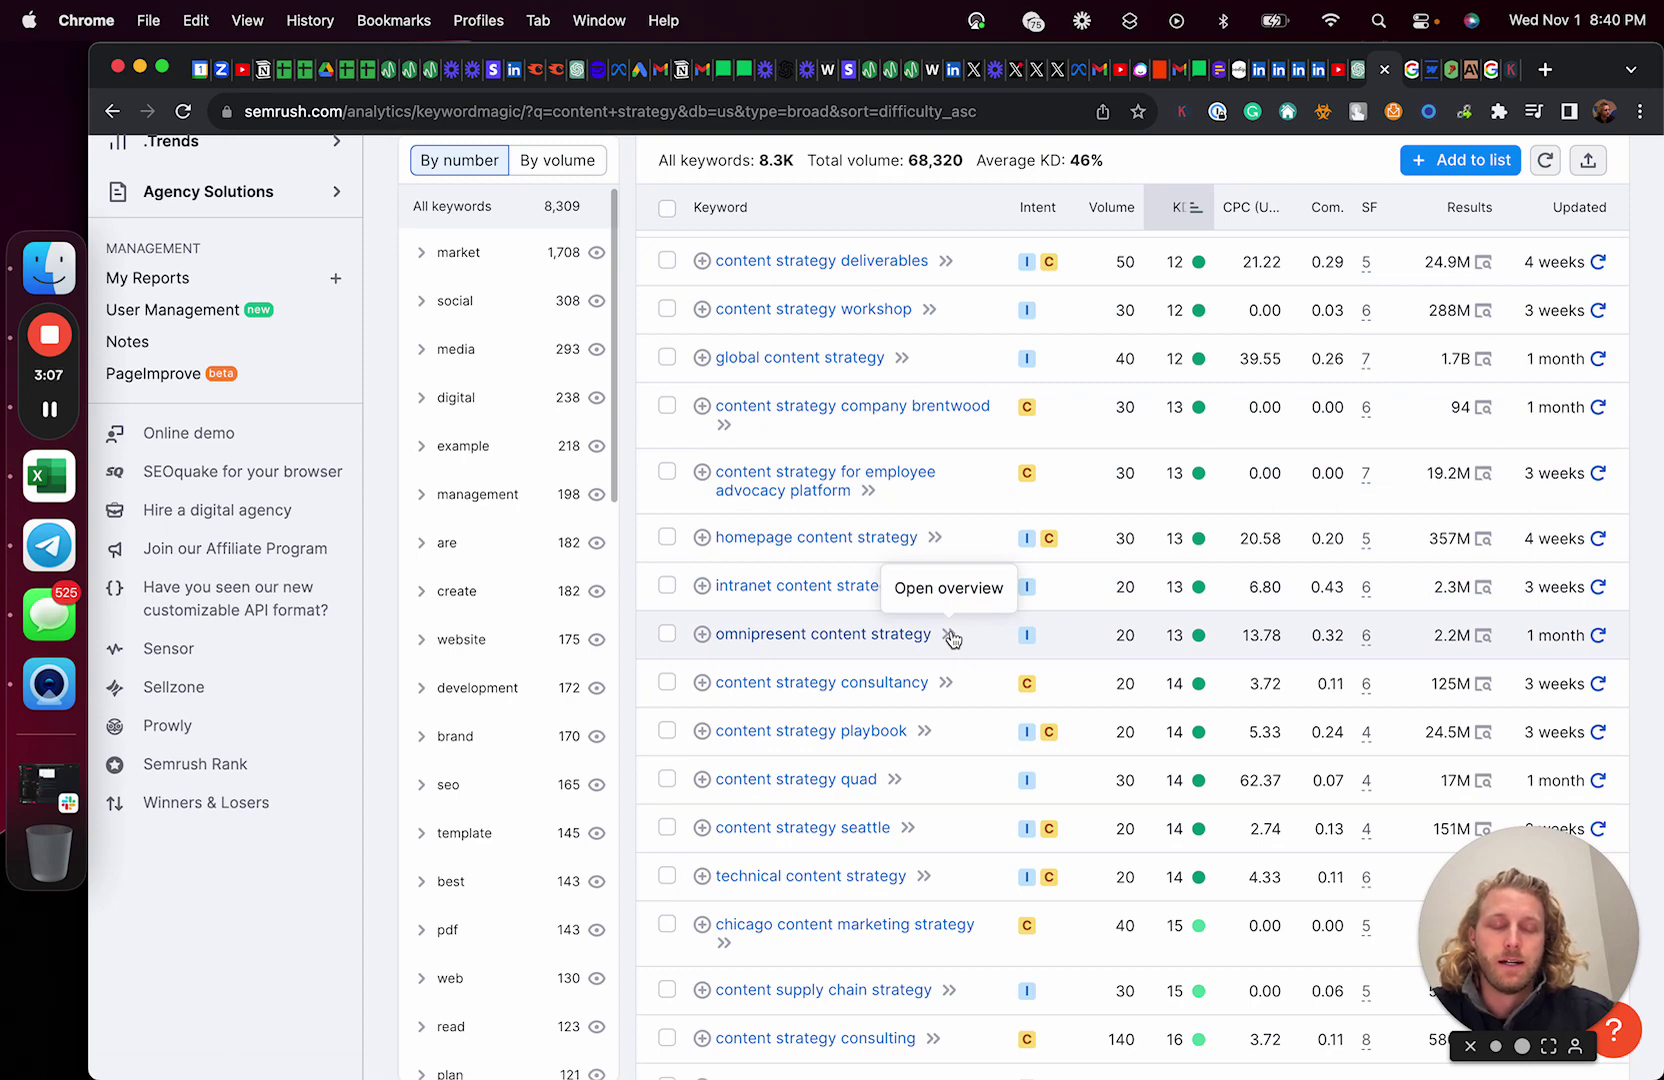
{"action": "scroll", "coordinate": [930, 672], "scroll_direction": "down", "scroll_amount": 3}
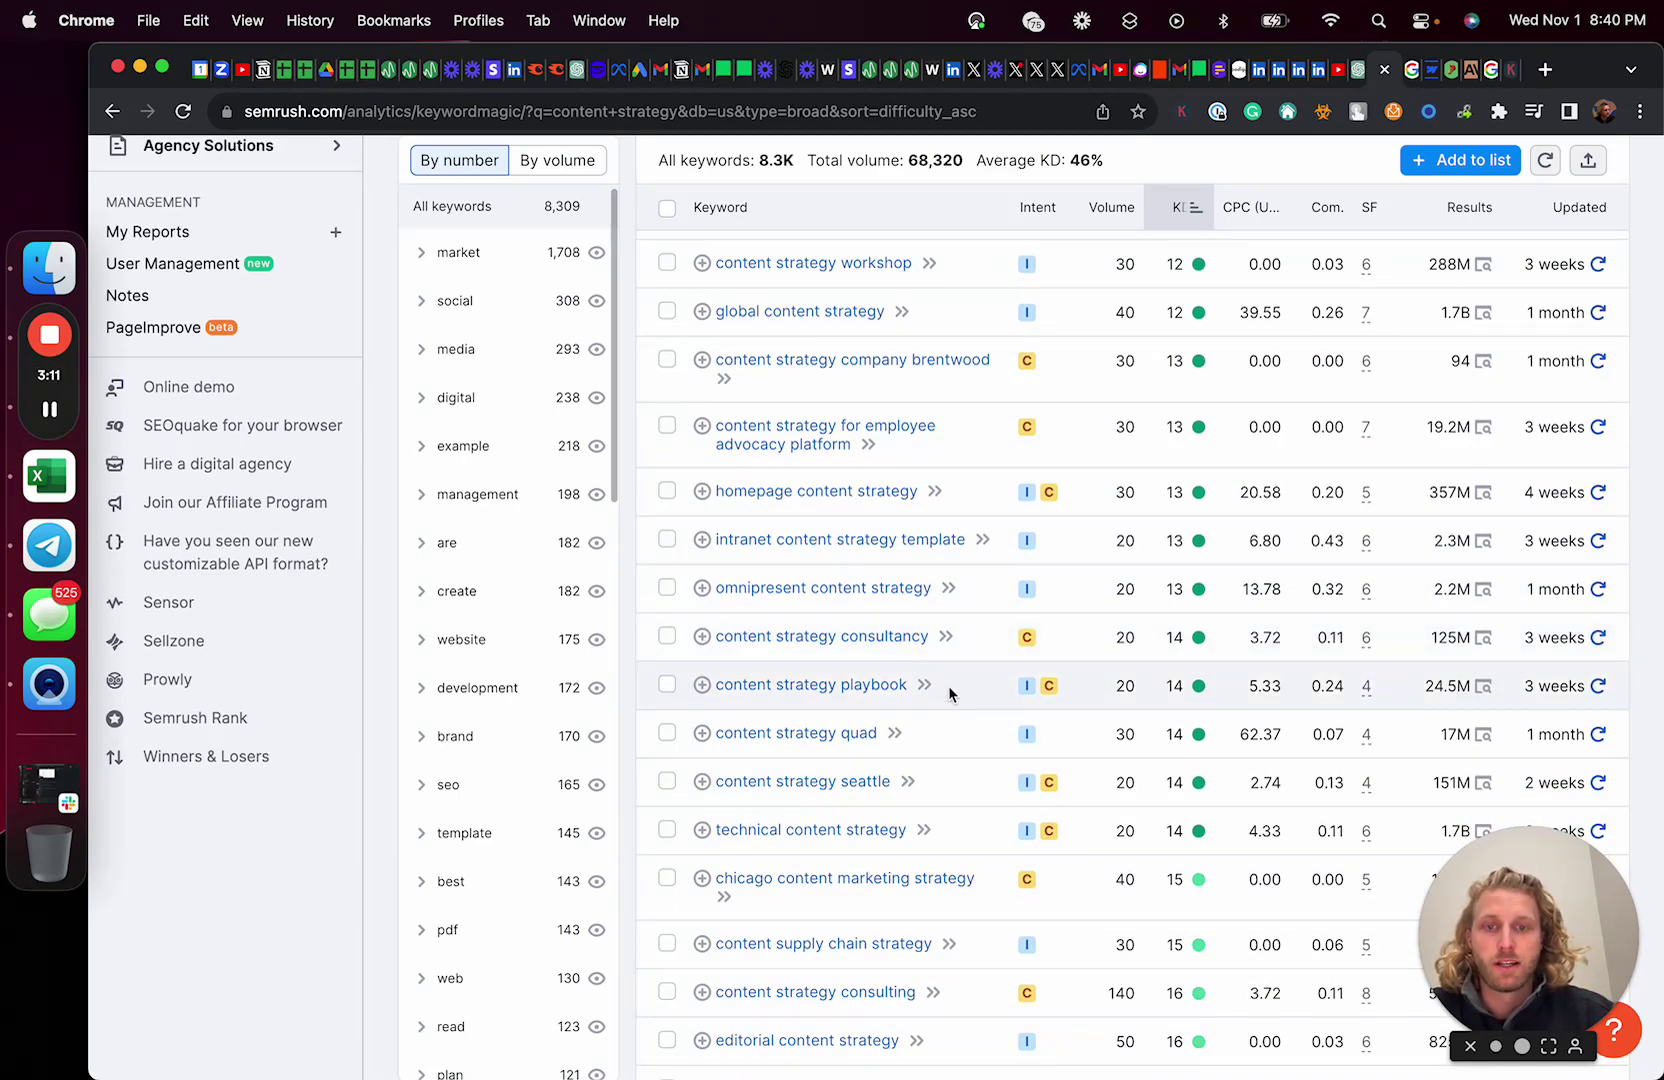
{"action": "scroll", "coordinate": [937, 687], "scroll_direction": "down", "scroll_amount": 1}
{"action": "scroll", "coordinate": [937, 679], "scroll_direction": "down", "scroll_amount": 5}
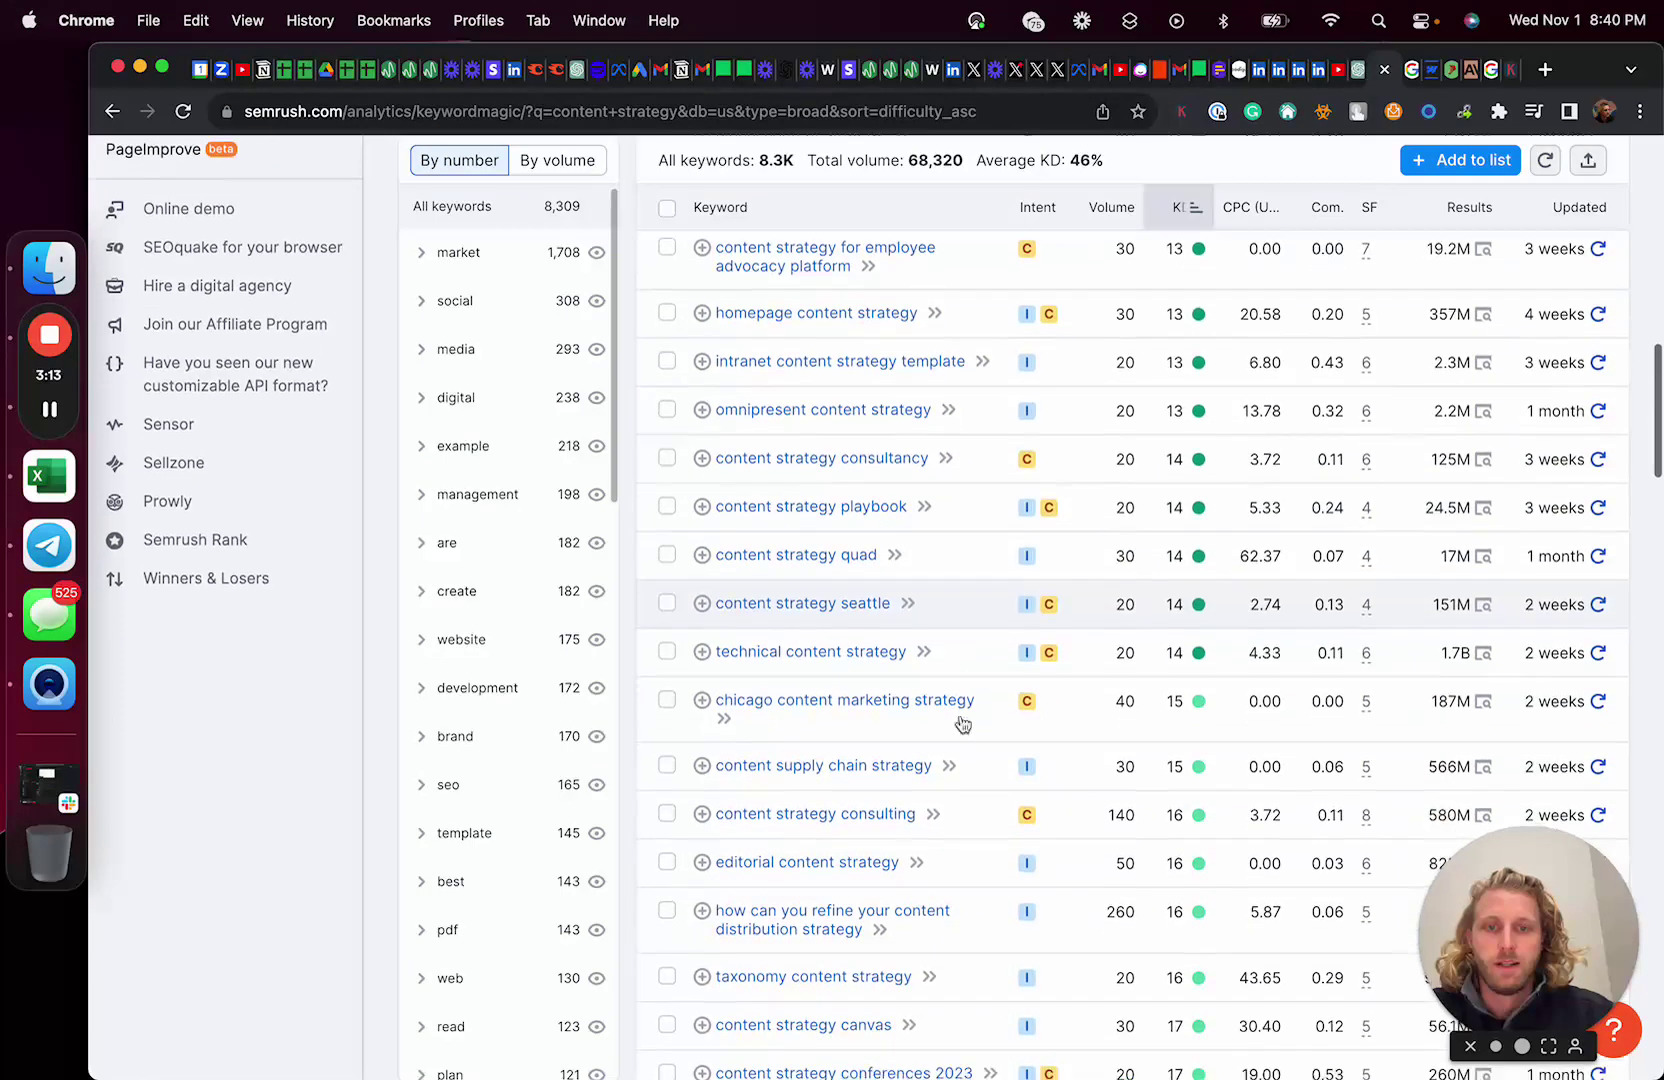
{"action": "scroll", "coordinate": [989, 597], "scroll_direction": "down", "scroll_amount": 4}
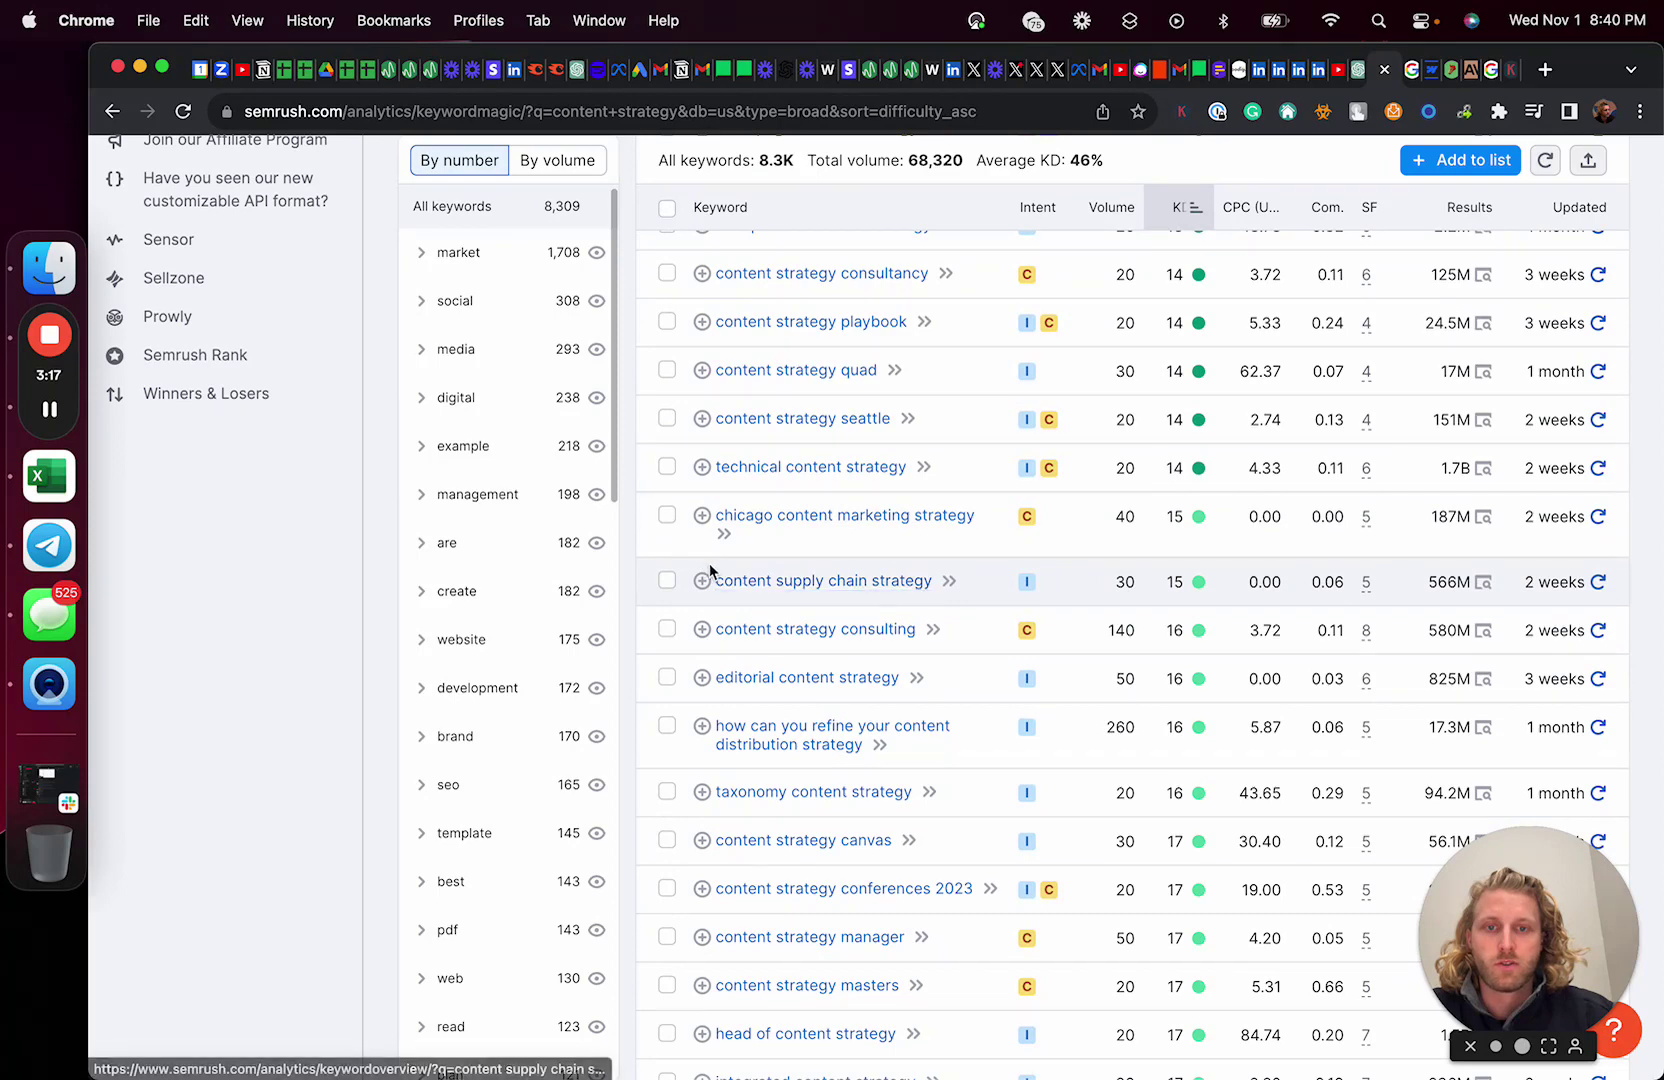
{"action": "left_click_drag", "start_coordinate": [707, 565], "coordinate": [919, 587]}
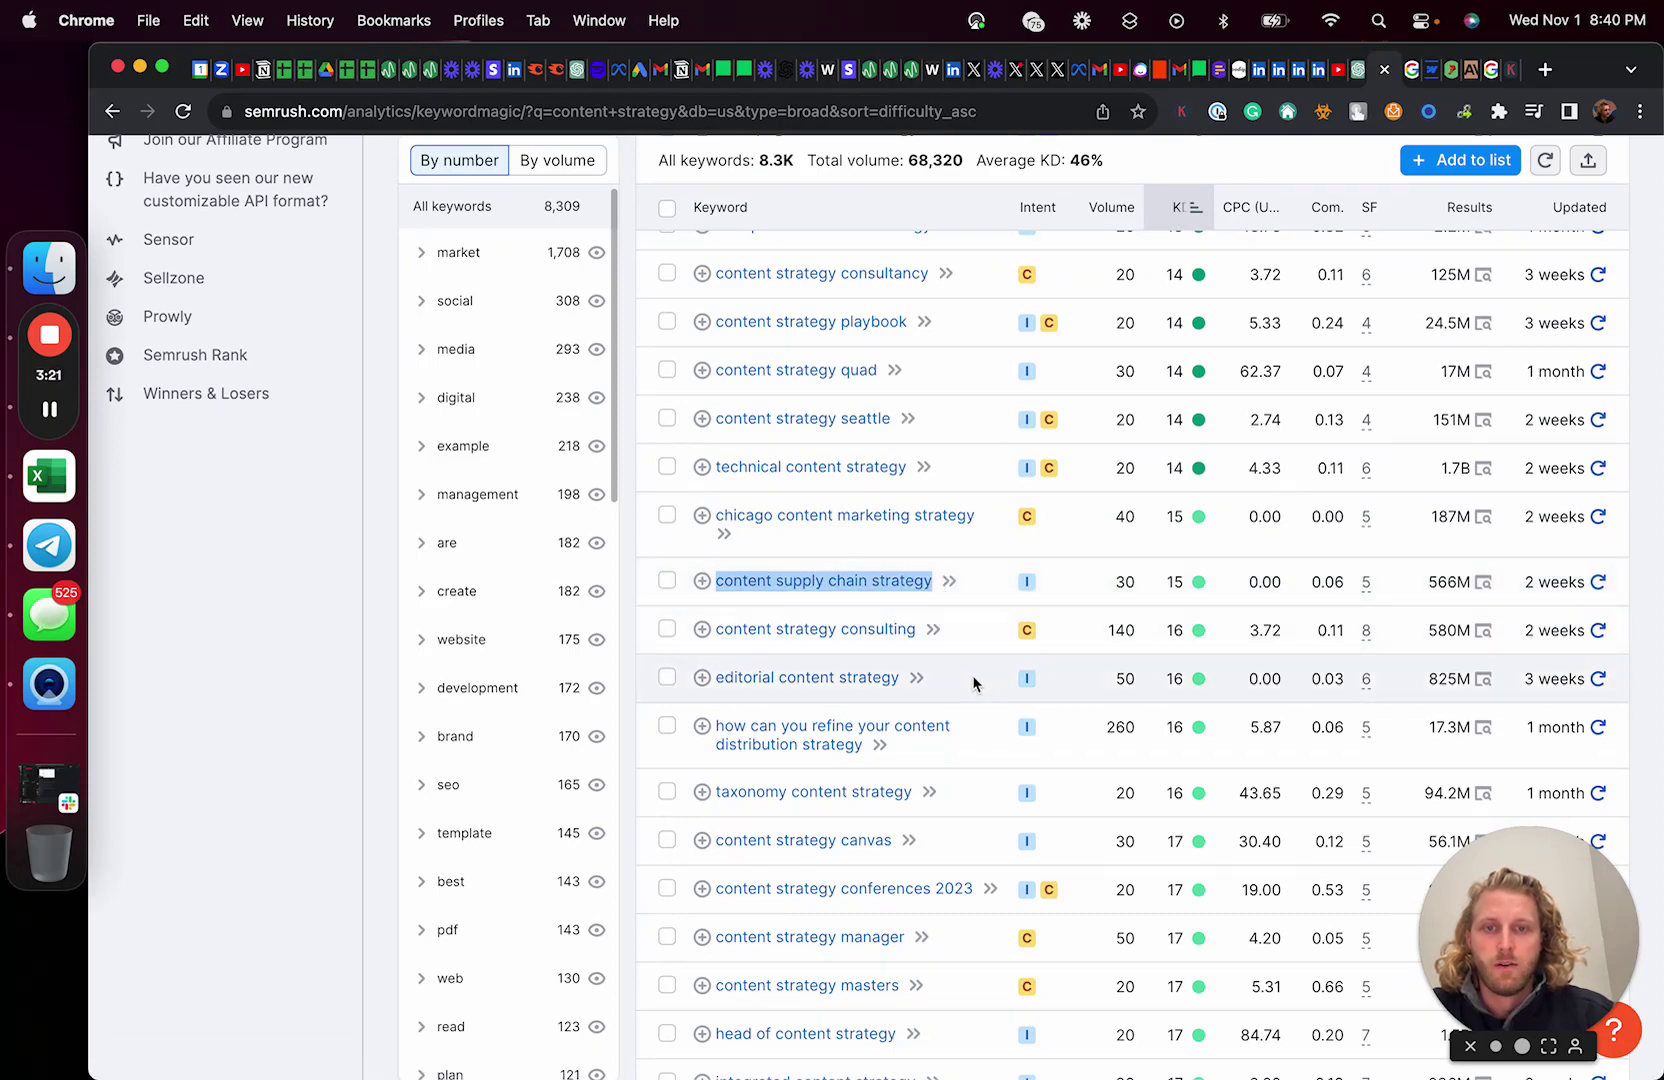
{"action": "scroll", "coordinate": [973, 681], "scroll_direction": "down", "scroll_amount": 4}
{"action": "scroll", "coordinate": [973, 683], "scroll_direction": "down", "scroll_amount": 3}
Refine the query to 'content strategy for' and select 'content strategy for nonprofits' (volume 30, KD 19)
{"action": "key", "text": "super+r"}
{"action": "type", "text": "for"}
{"action": "key", "text": "Return"}
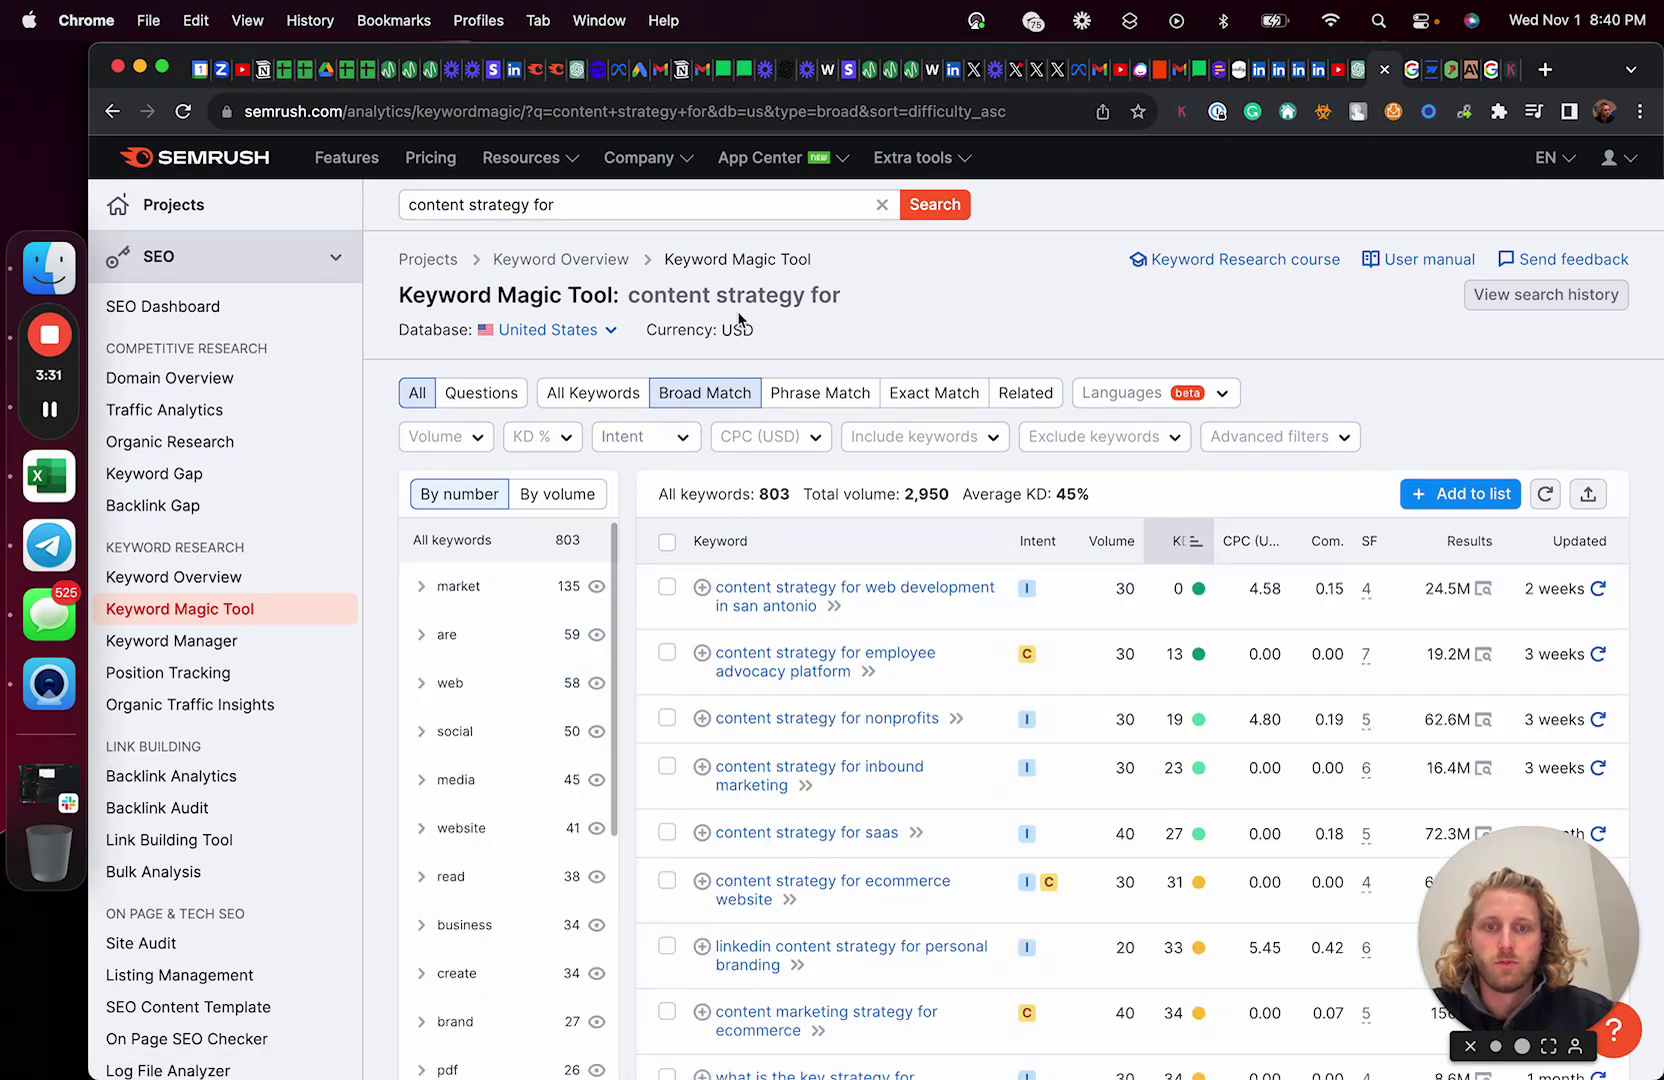
{"action": "scroll", "coordinate": [850, 735], "scroll_direction": "down", "scroll_amount": 1}
{"action": "left_click_drag", "start_coordinate": [716, 680], "coordinate": [930, 682]}
{"action": "key", "text": "super+c"}
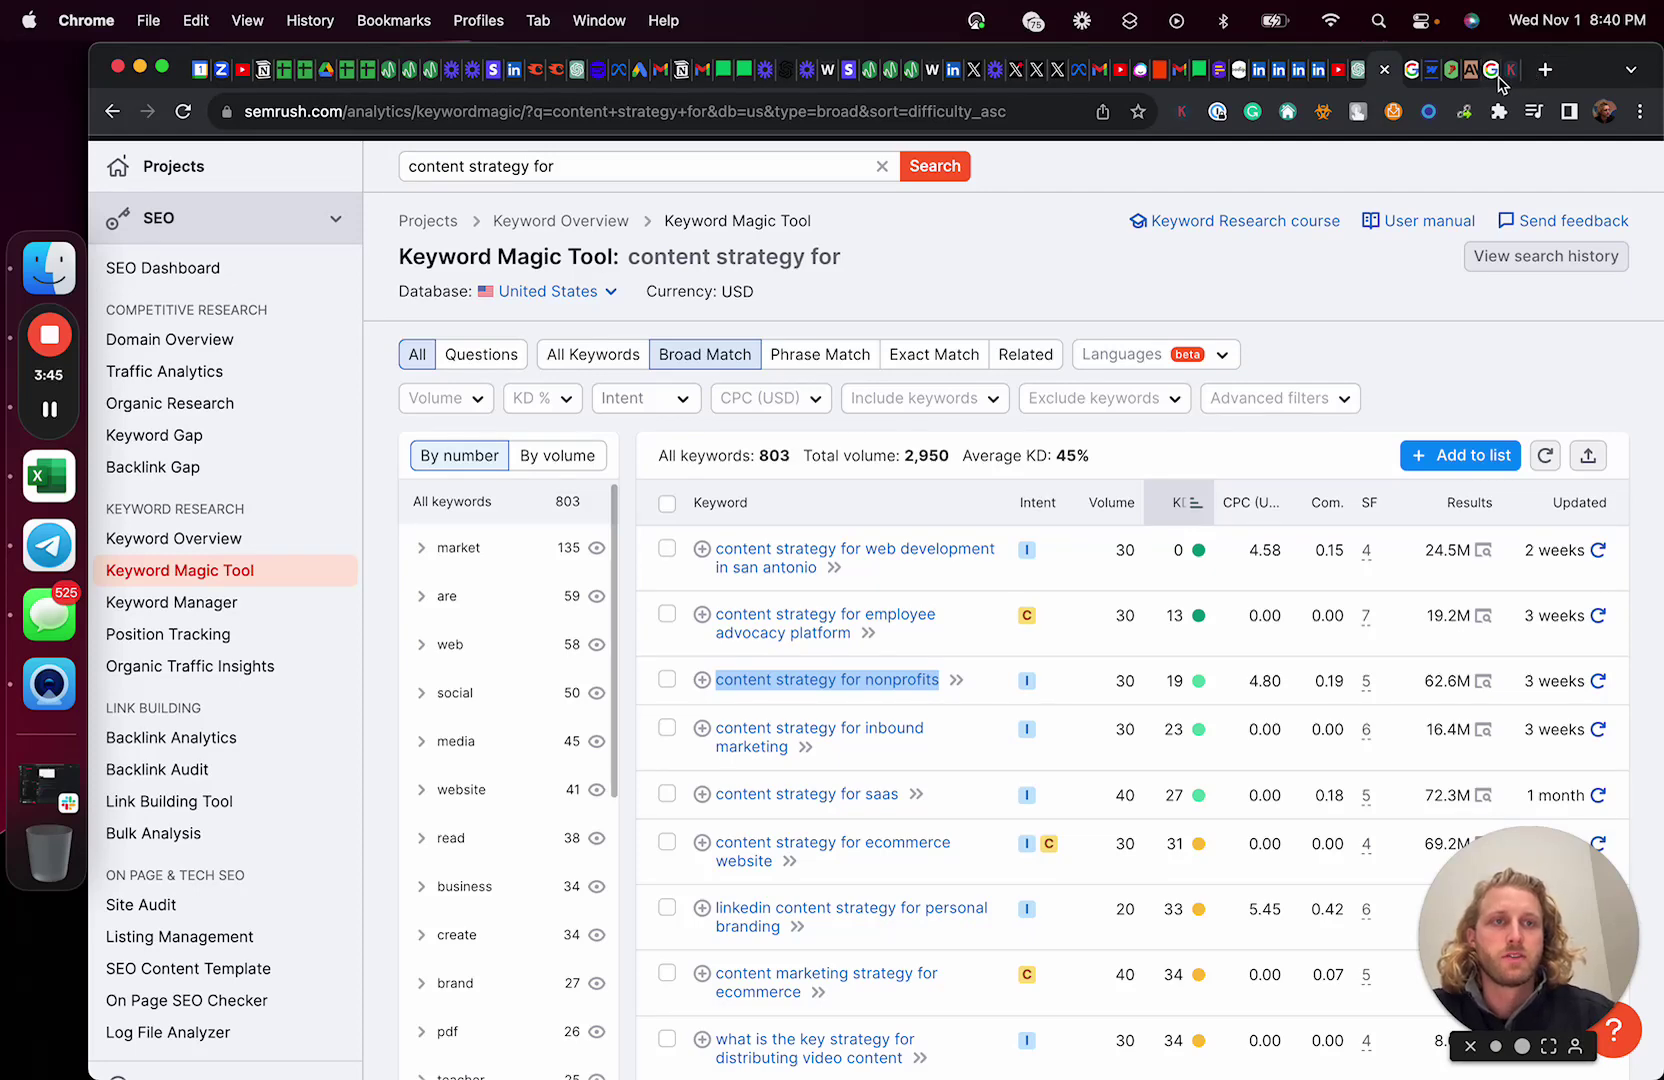
Search Google for 'content strategy for nonprofits' in a new tab
{"action": "left_click", "coordinate": [1500, 84]}
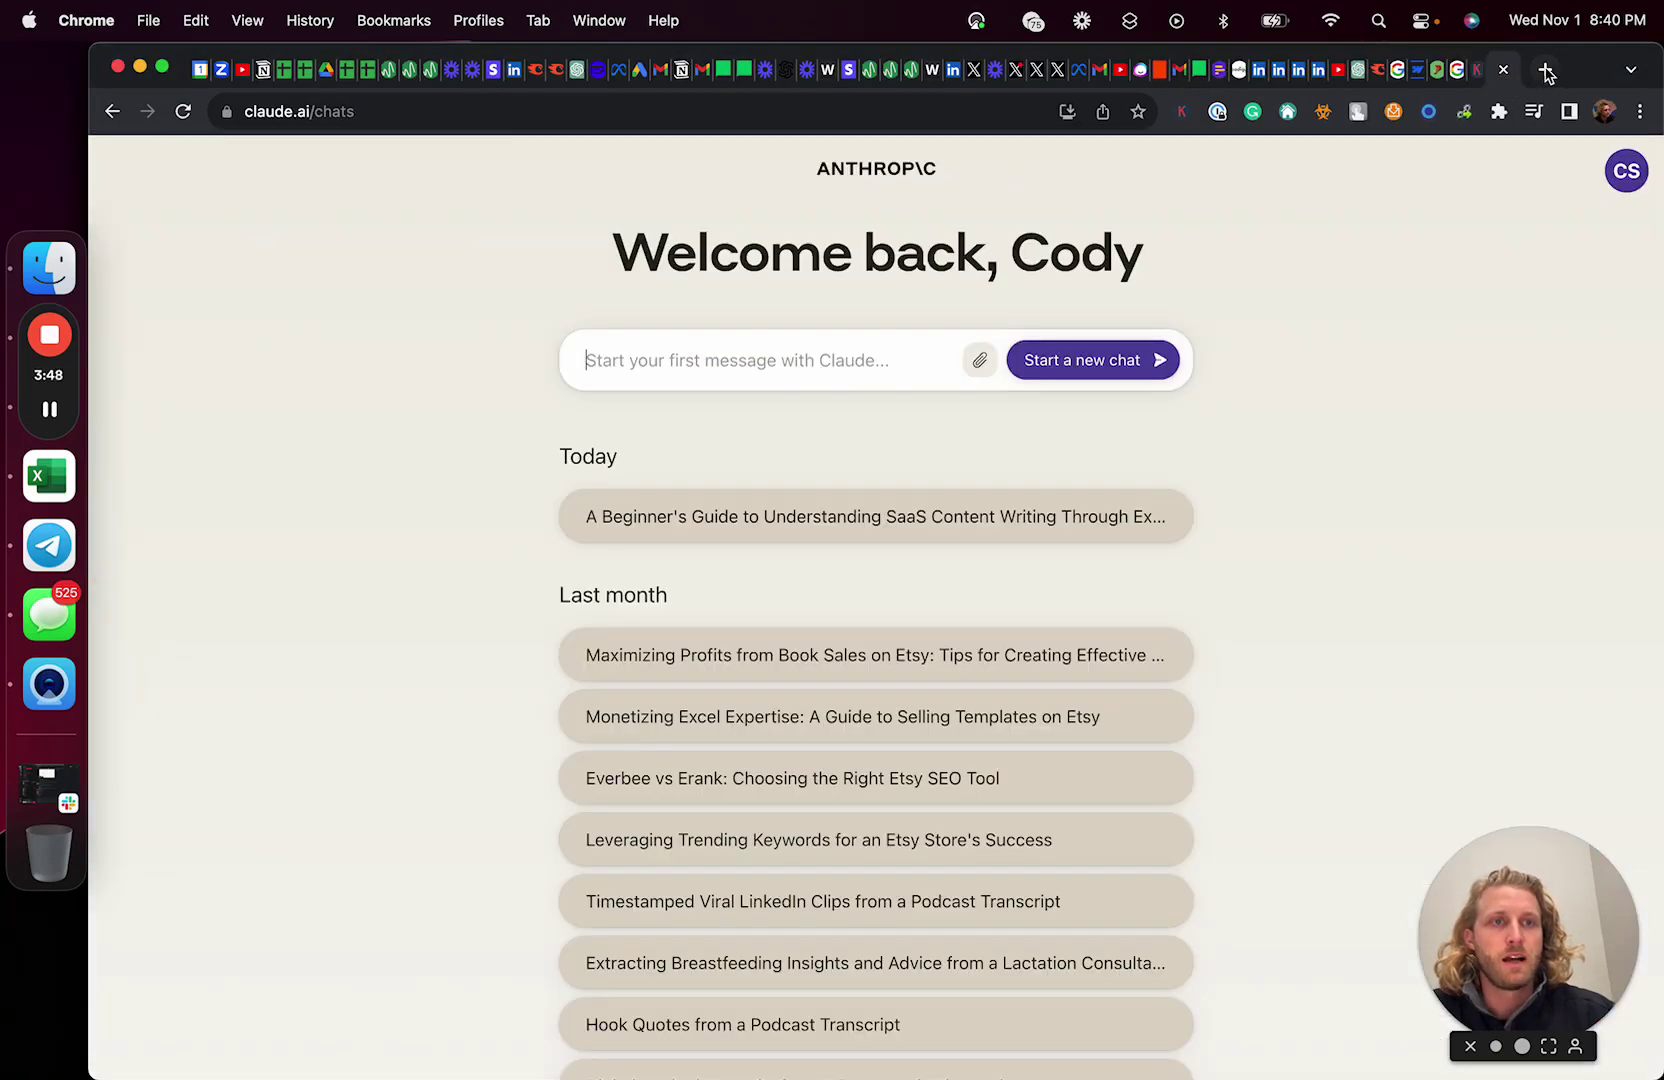
{"action": "left_click", "coordinate": [1546, 70]}
{"action": "key", "text": "super+v"}
{"action": "key", "text": "Return"}
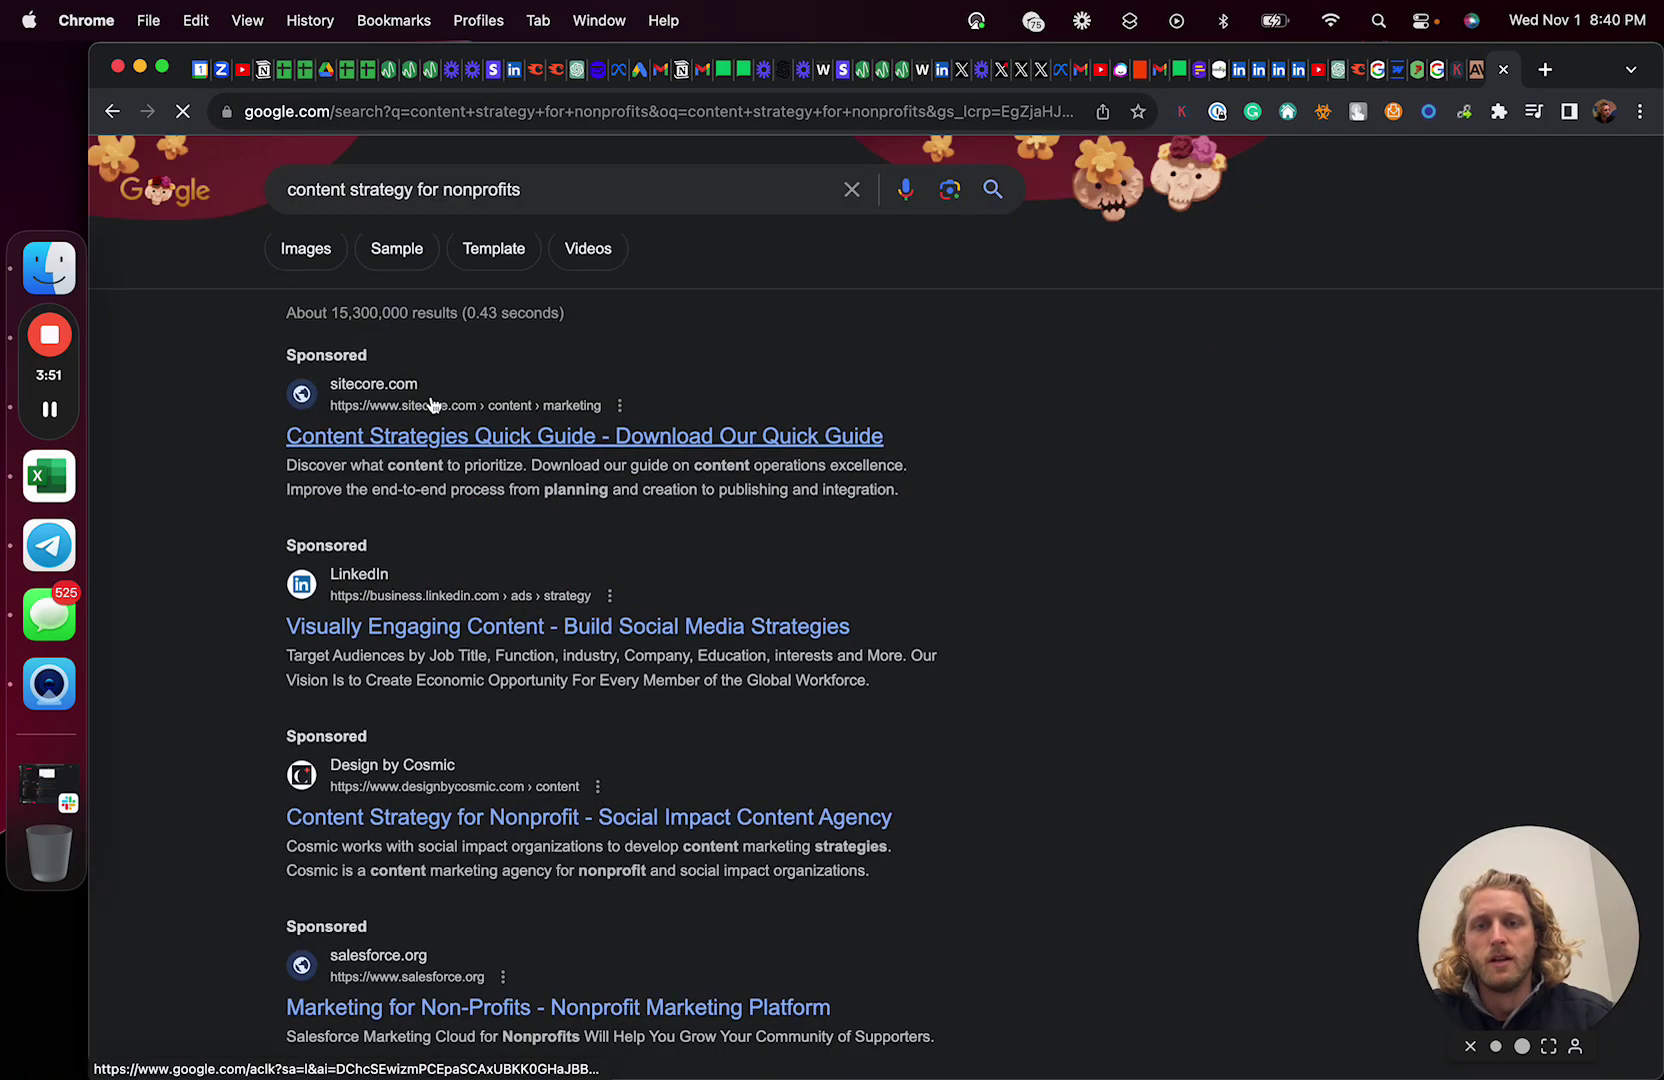
{"action": "scroll", "coordinate": [449, 645], "scroll_direction": "down", "scroll_amount": 10}
{"action": "scroll", "coordinate": [452, 652], "scroll_direction": "up", "scroll_amount": 3}
Open the top results (Constant Contact, Shorthand, Donorbox, Prosper Strategies) in tabs and view Shorthand's article
{"action": "left_click", "coordinate": [452, 672], "text": "super"}
{"action": "scroll", "coordinate": [455, 675], "scroll_direction": "down", "scroll_amount": 3}
{"action": "left_click", "coordinate": [458, 672], "text": "super"}
{"action": "scroll", "coordinate": [459, 677], "scroll_direction": "down", "scroll_amount": 4}
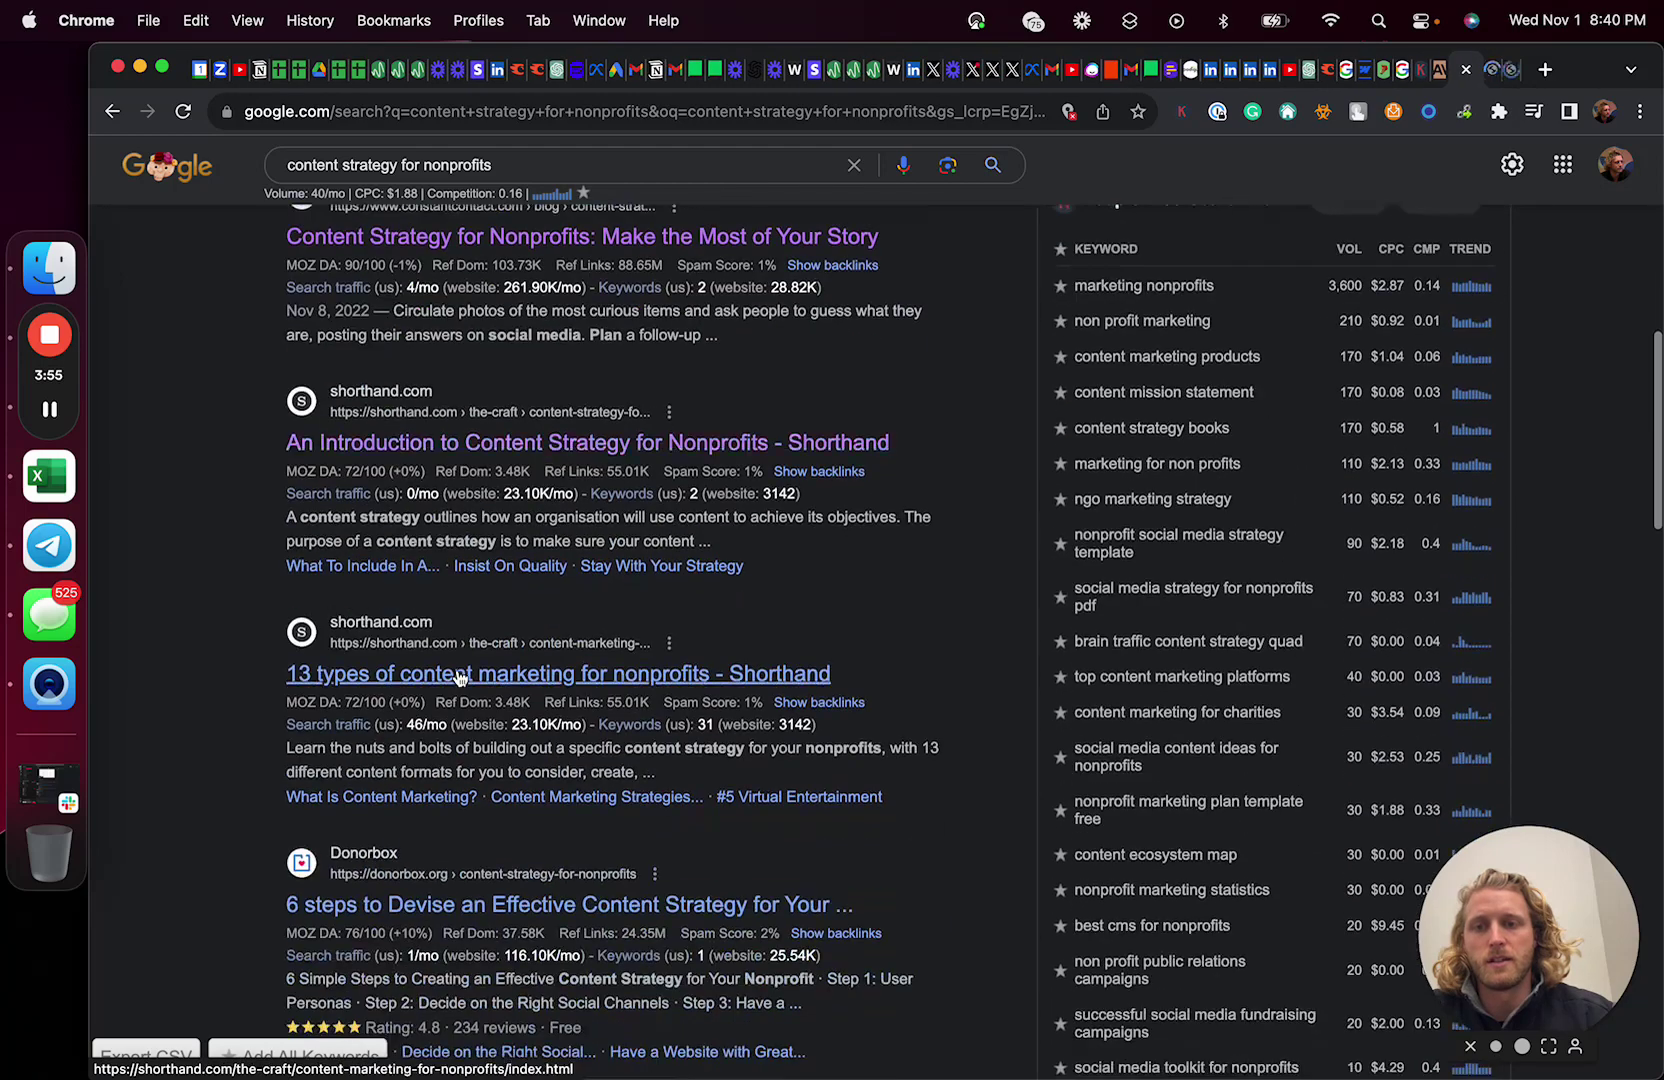
{"action": "left_click", "coordinate": [470, 675], "text": "super"}
{"action": "scroll", "coordinate": [468, 672], "scroll_direction": "down", "scroll_amount": 3}
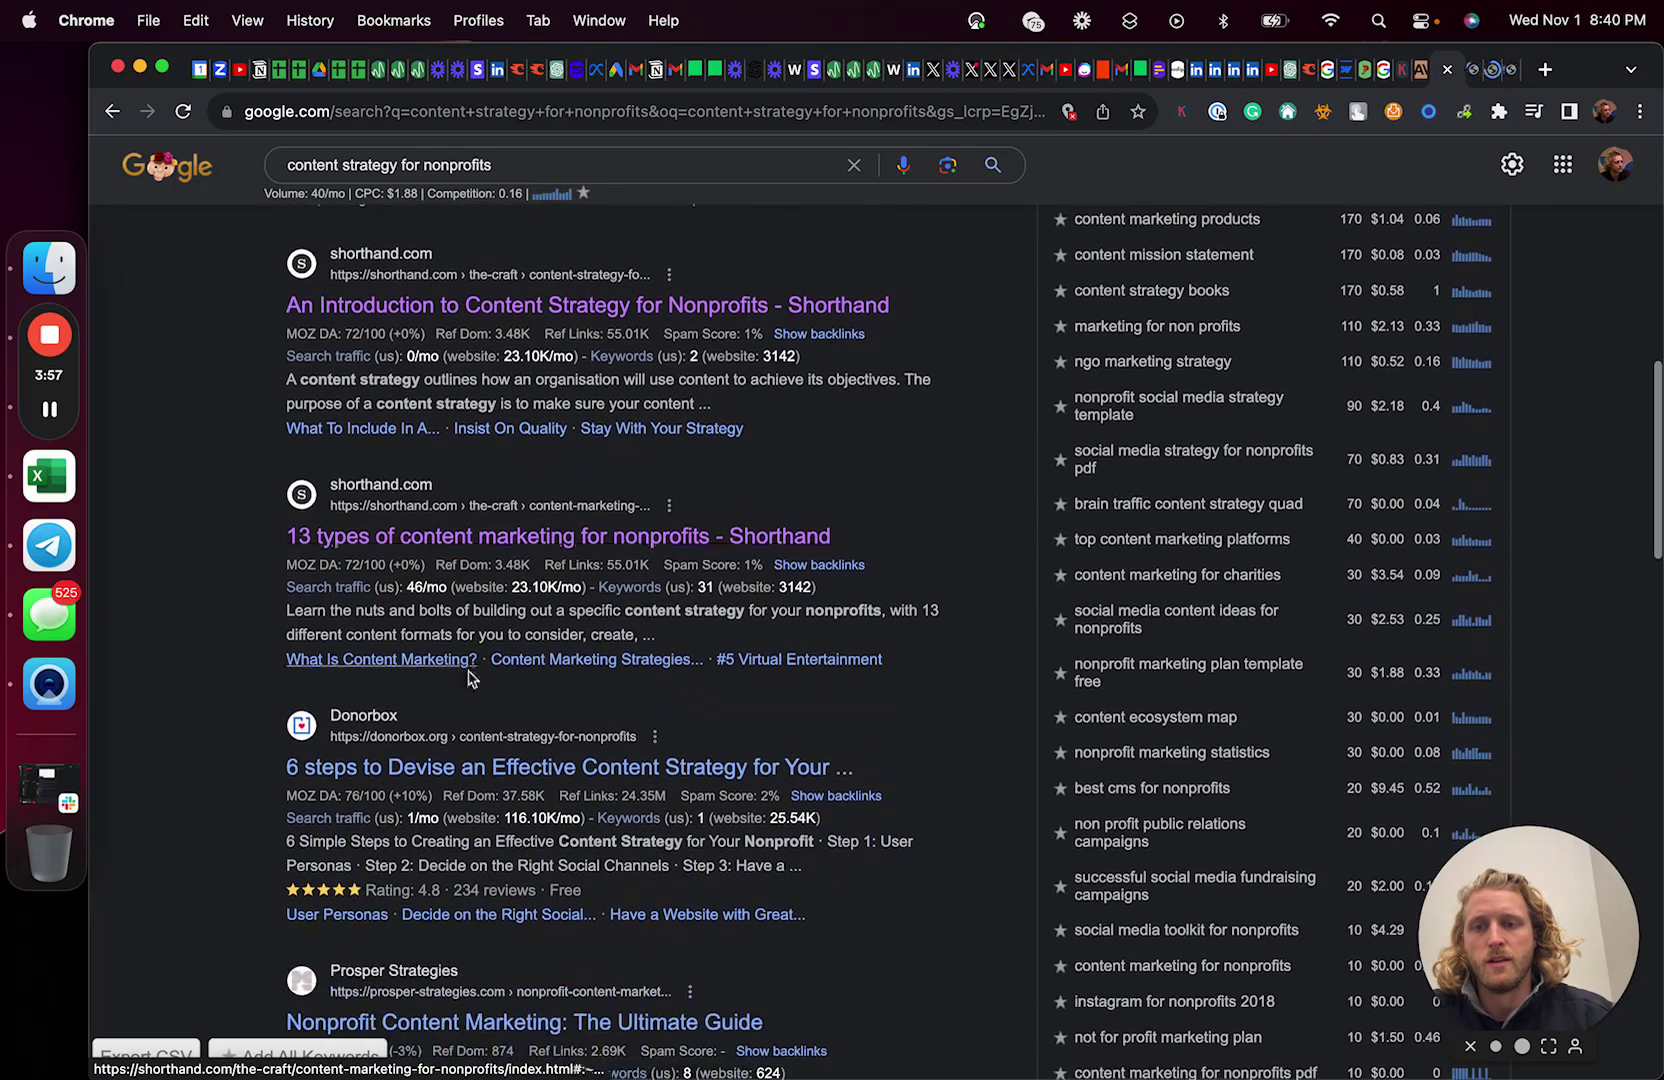
{"action": "left_click", "coordinate": [476, 766], "text": "super"}
{"action": "scroll", "coordinate": [476, 766], "scroll_direction": "down", "scroll_amount": 3}
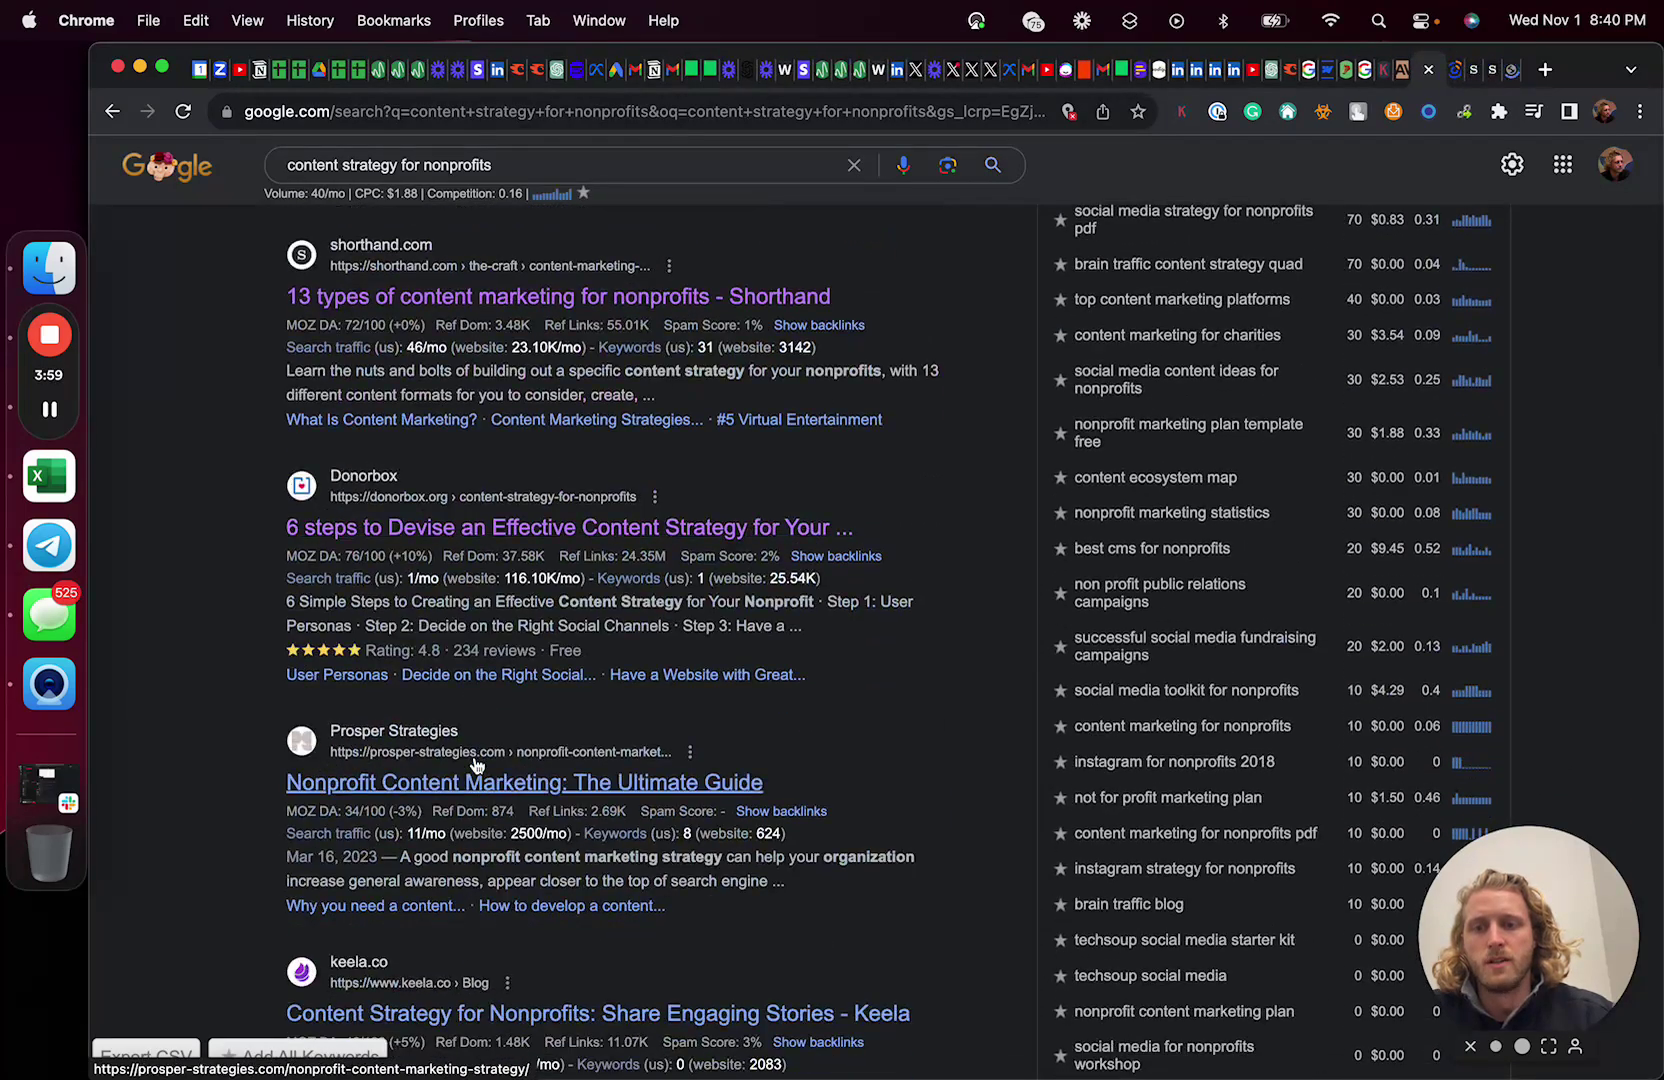
{"action": "left_click", "coordinate": [476, 766], "text": "super"}
{"action": "left_click", "coordinate": [1445, 82]}
{"action": "left_click", "coordinate": [1455, 80]}
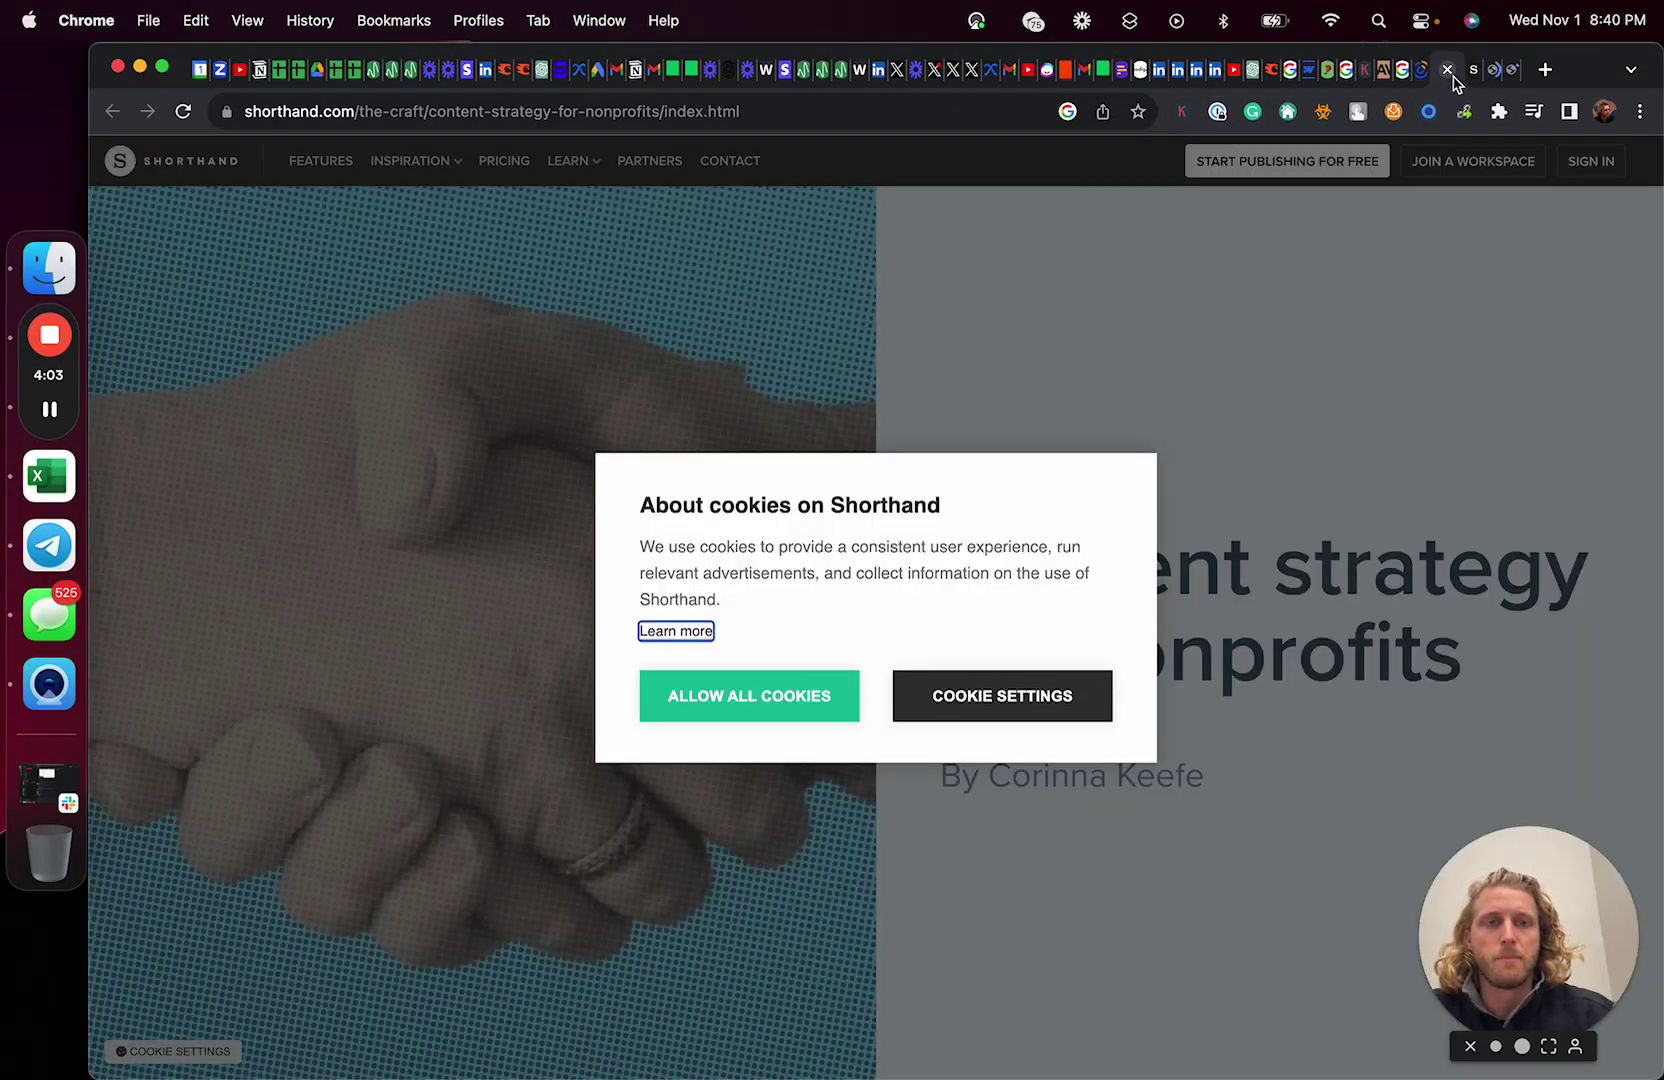
Paste the Constant Contact article text into a new Claude message as paste.txt
{"action": "left_click", "coordinate": [797, 698]}
{"action": "left_click", "coordinate": [1421, 72]}
{"action": "scroll", "coordinate": [715, 873], "scroll_direction": "down", "scroll_amount": 3}
{"action": "scroll", "coordinate": [715, 873], "scroll_direction": "down", "scroll_amount": 4}
{"action": "scroll", "coordinate": [715, 873], "scroll_direction": "up", "scroll_amount": 5}
{"action": "left_click_drag", "start_coordinate": [338, 523], "coordinate": [937, 1006]}
{"action": "scroll", "coordinate": [550, 800], "scroll_direction": "down", "scroll_amount": 10}
{"action": "scroll", "coordinate": [735, 936], "scroll_direction": "down", "scroll_amount": 15}
{"action": "scroll", "coordinate": [735, 936], "scroll_direction": "up", "scroll_amount": 10}
{"action": "scroll", "coordinate": [739, 937], "scroll_direction": "up", "scroll_amount": 3}
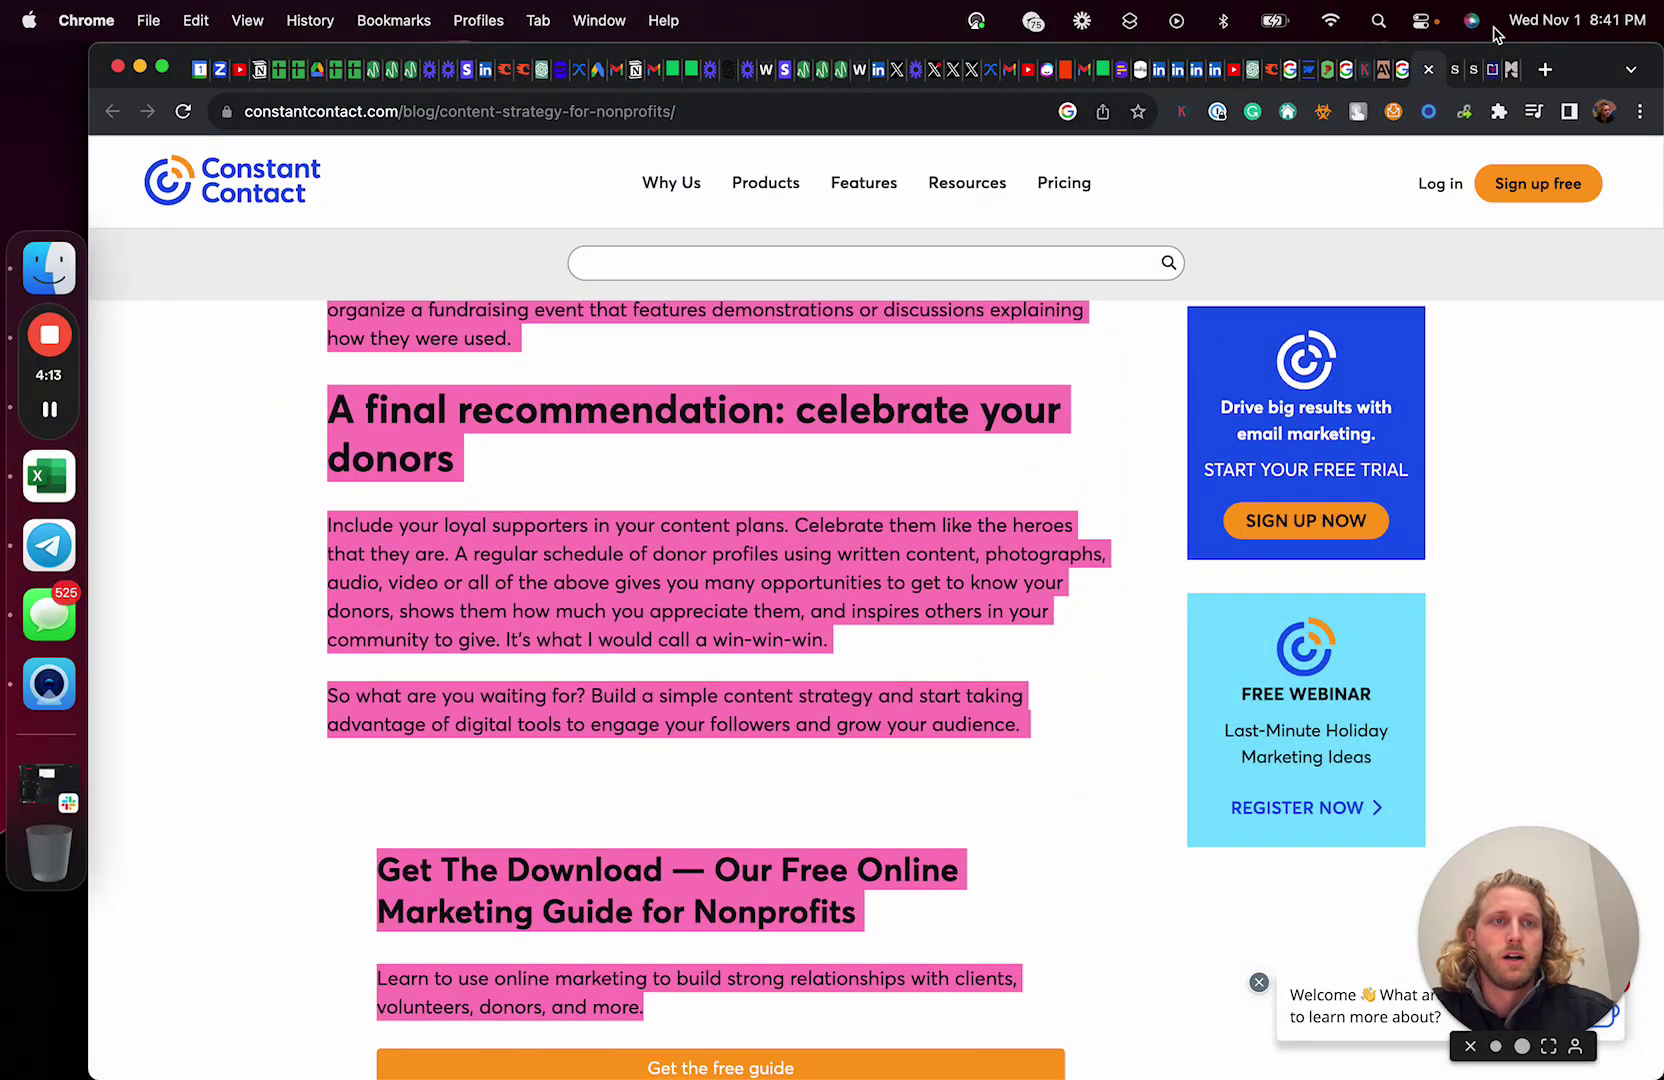
{"action": "left_click", "coordinate": [1385, 70]}
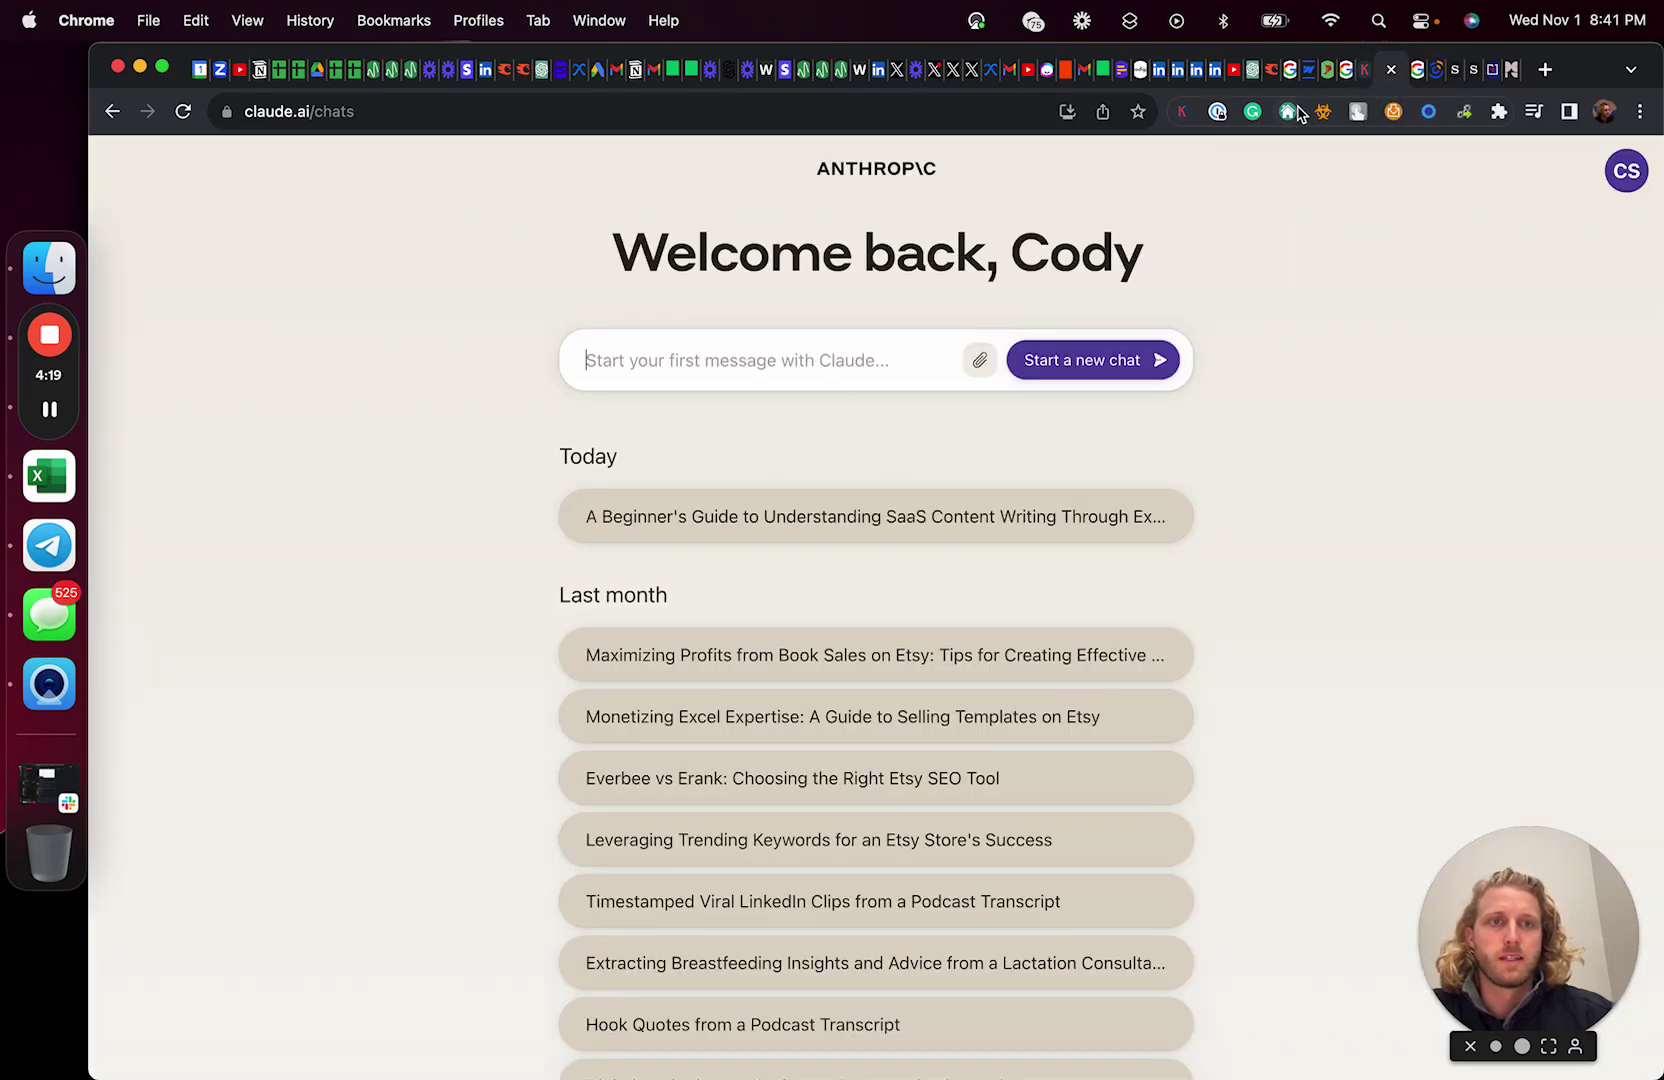
{"action": "key", "text": "super+v"}
Copy the whole Shorthand article and paste it into the Claude message as paste-2.txt
{"action": "left_click", "coordinate": [1454, 82]}
{"action": "left_click", "coordinate": [1402, 70]}
{"action": "left_click", "coordinate": [1430, 72]}
{"action": "scroll", "coordinate": [929, 651], "scroll_direction": "down", "scroll_amount": 20}
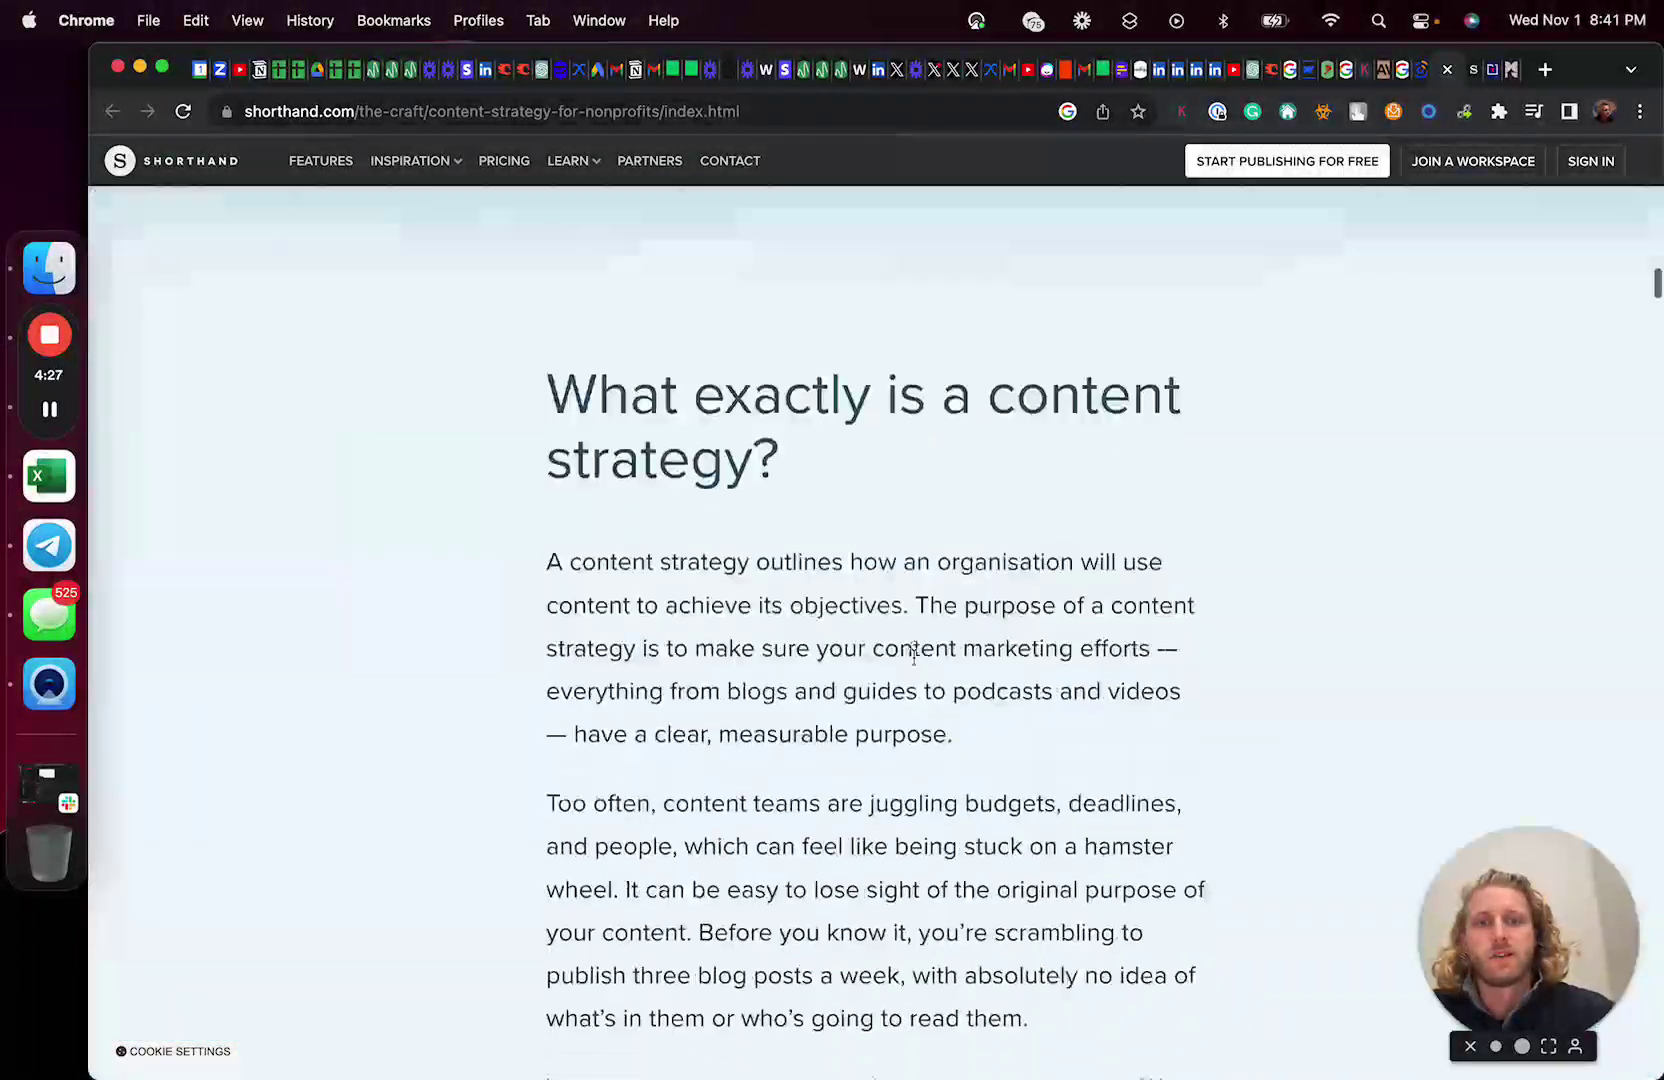
{"action": "scroll", "coordinate": [916, 660], "scroll_direction": "down", "scroll_amount": 20}
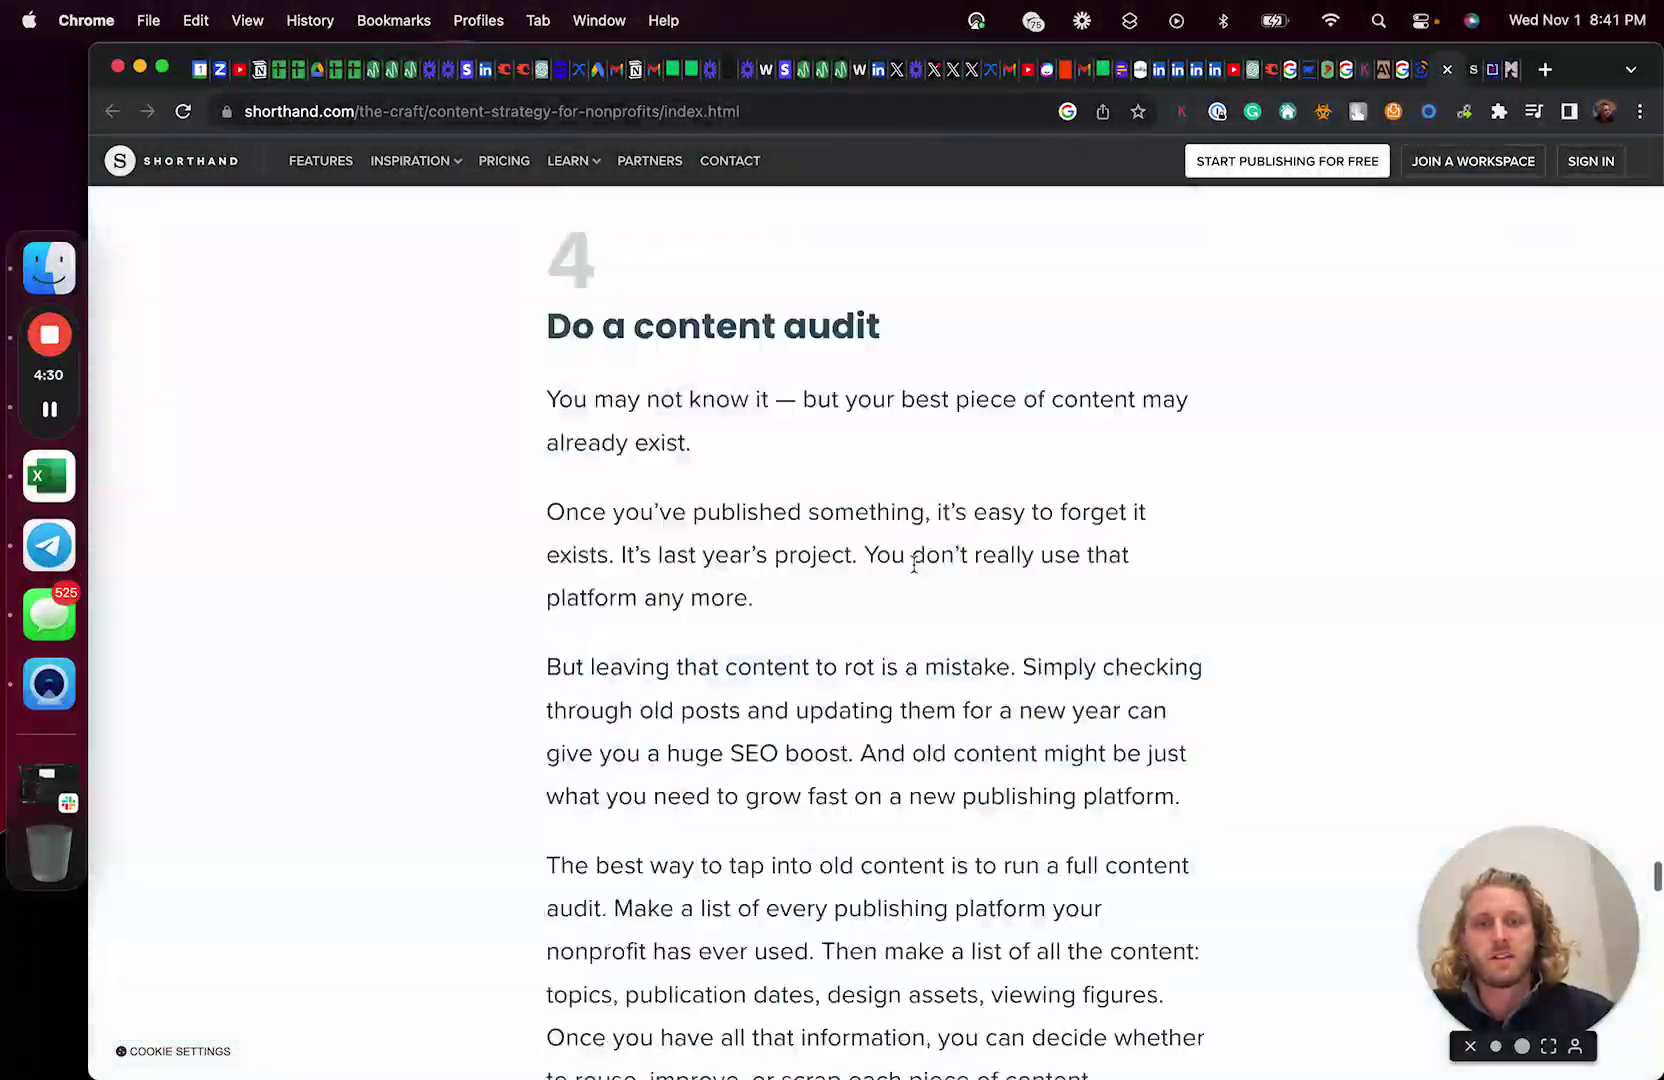
{"action": "scroll", "coordinate": [914, 565], "scroll_direction": "up", "scroll_amount": 10}
{"action": "key", "text": "super+a"}
{"action": "left_click", "coordinate": [1404, 86]}
{"action": "left_click", "coordinate": [1388, 86]}
{"action": "key", "text": "super+v"}
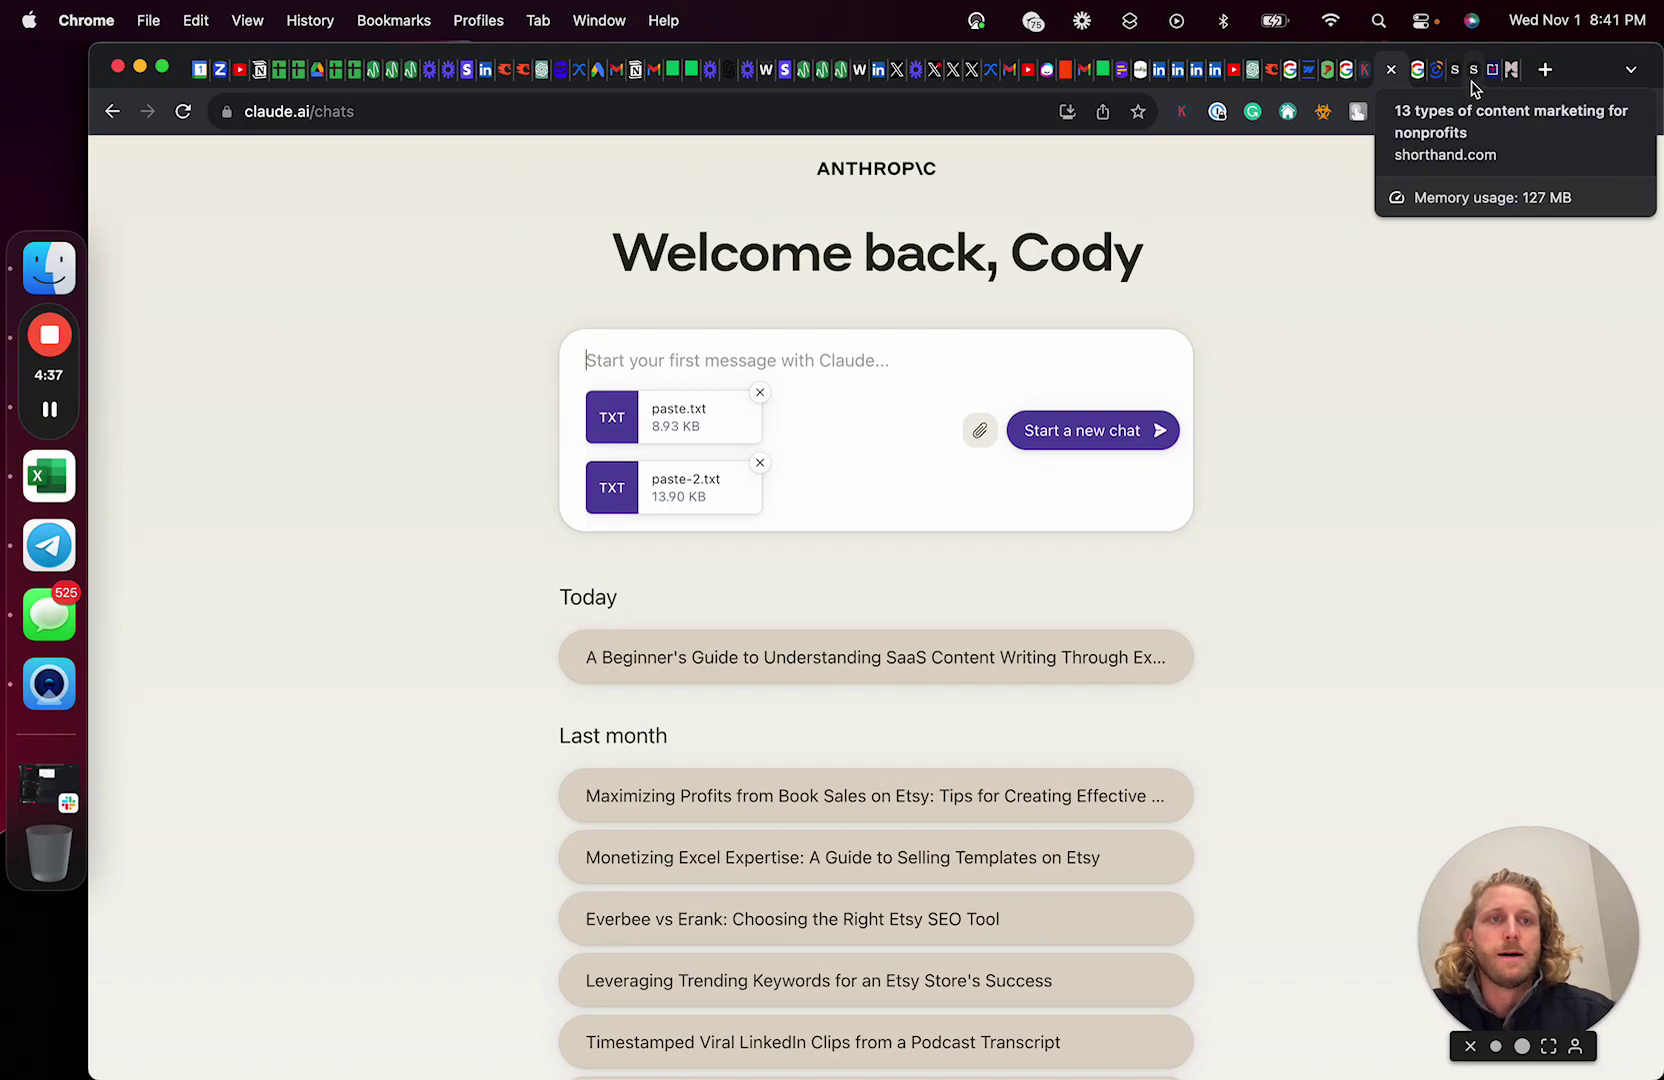
Copy the Donorbox article, closing its signup popup, and attach it as paste-3.txt
{"action": "left_click", "coordinate": [1488, 82]}
{"action": "scroll", "coordinate": [520, 413], "scroll_direction": "down", "scroll_amount": 20}
{"action": "scroll", "coordinate": [520, 420], "scroll_direction": "down", "scroll_amount": 10}
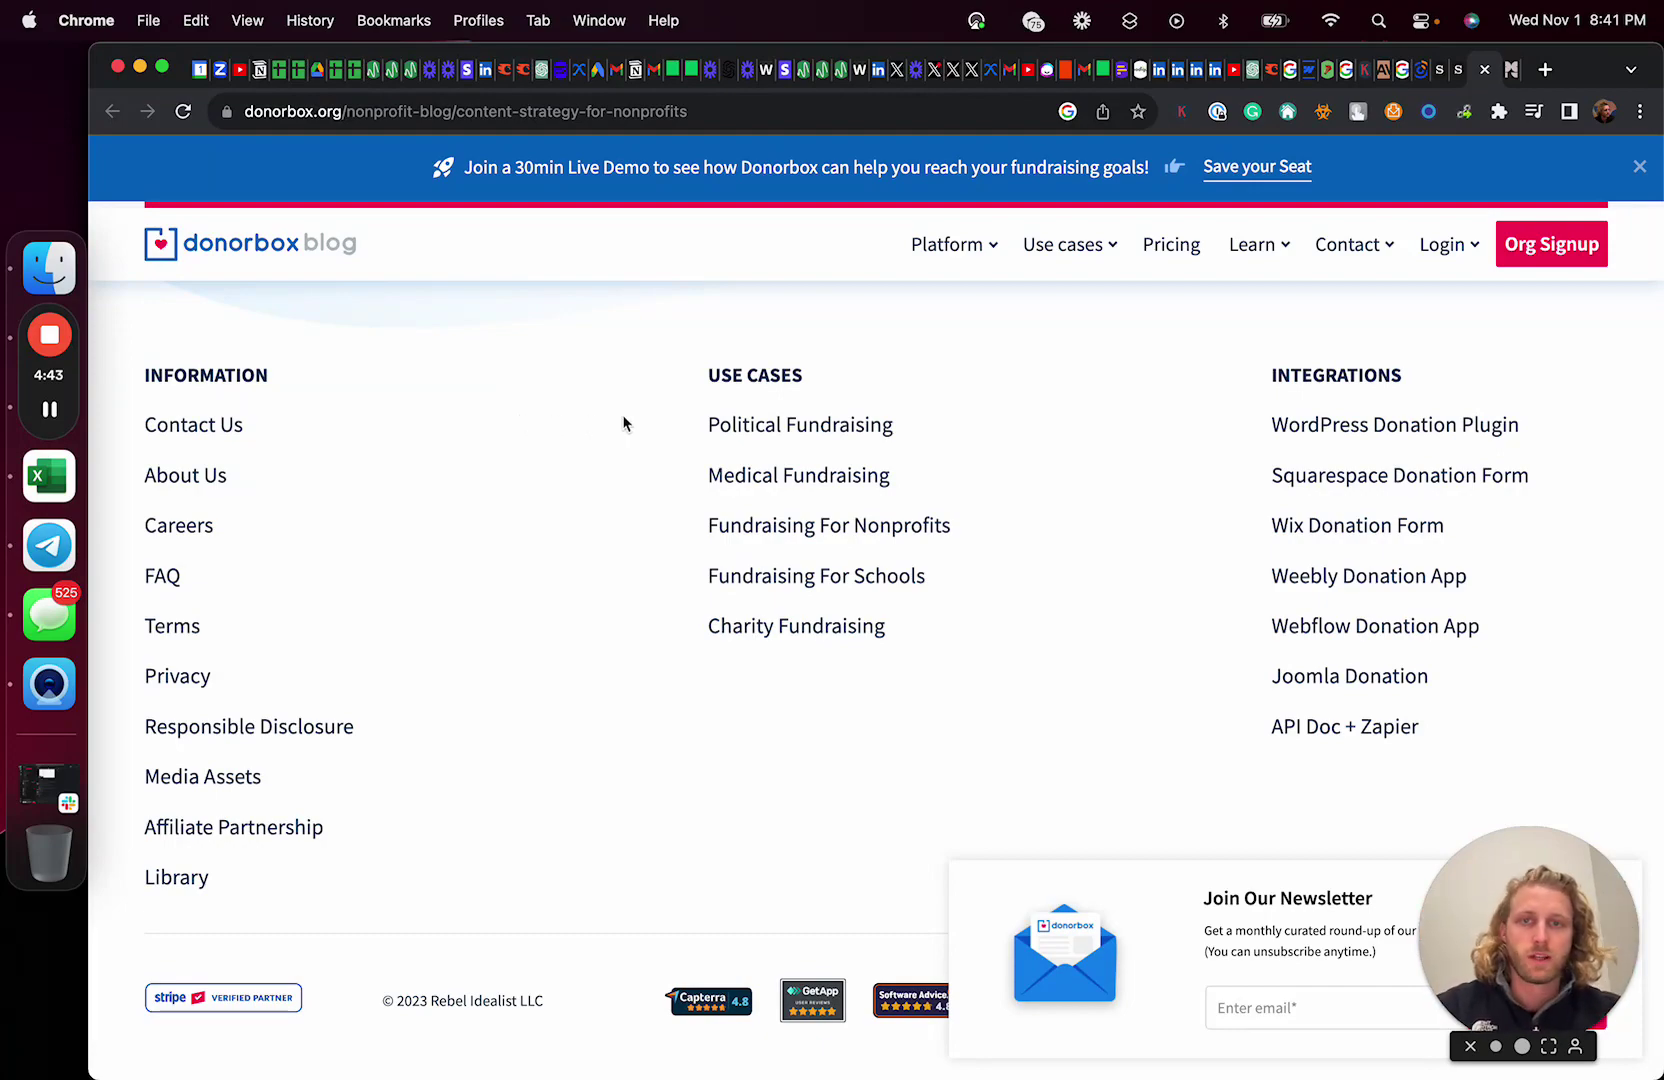
{"action": "key", "text": "super+a"}
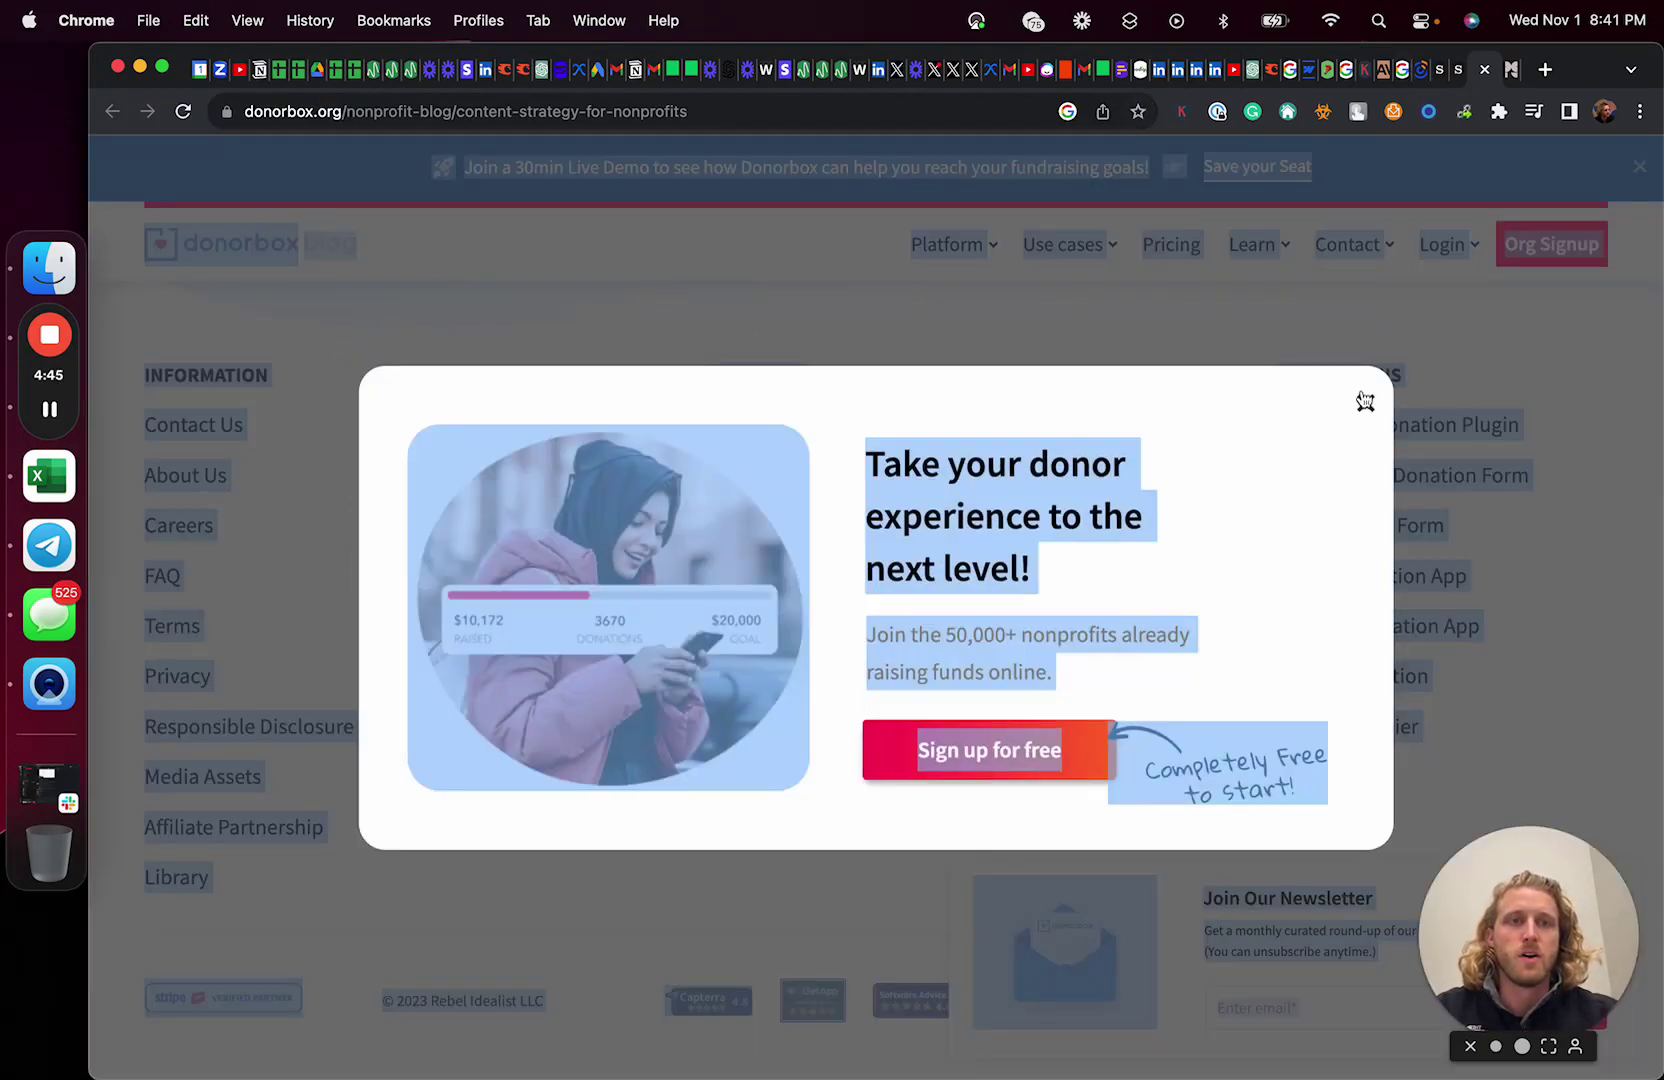
{"action": "left_click", "coordinate": [1365, 401]}
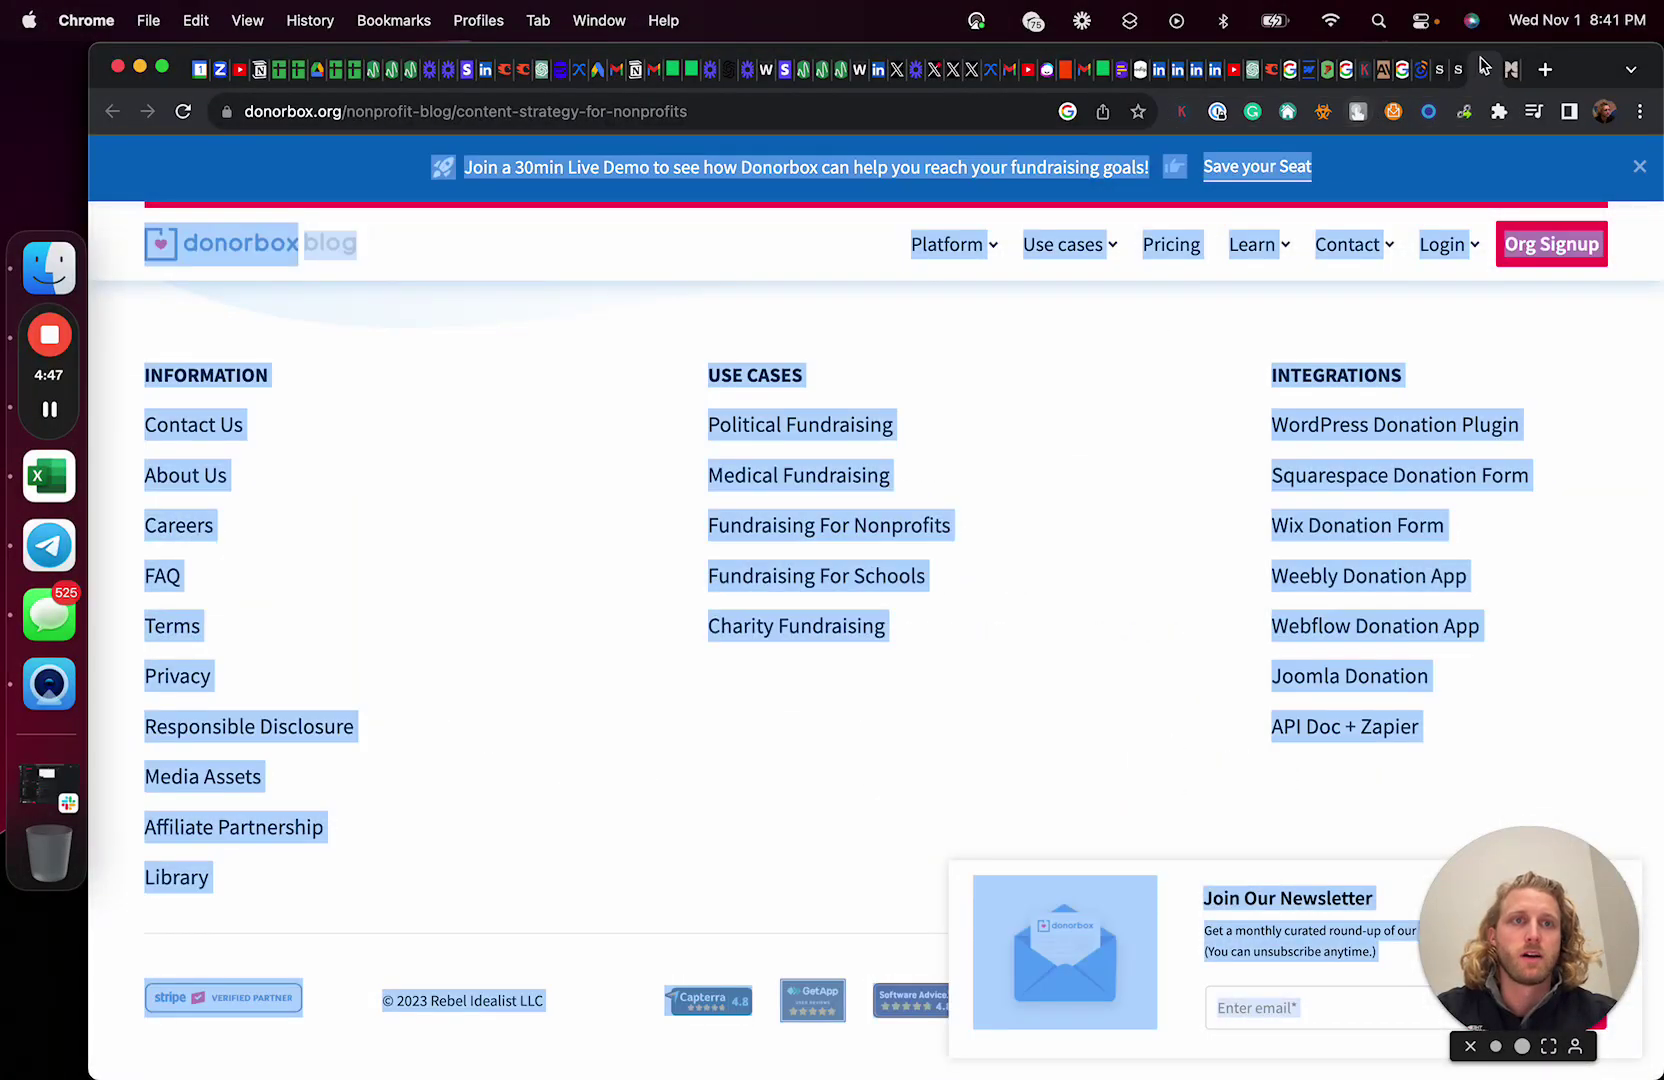
{"action": "left_click", "coordinate": [1381, 82]}
{"action": "key", "text": "super+v"}
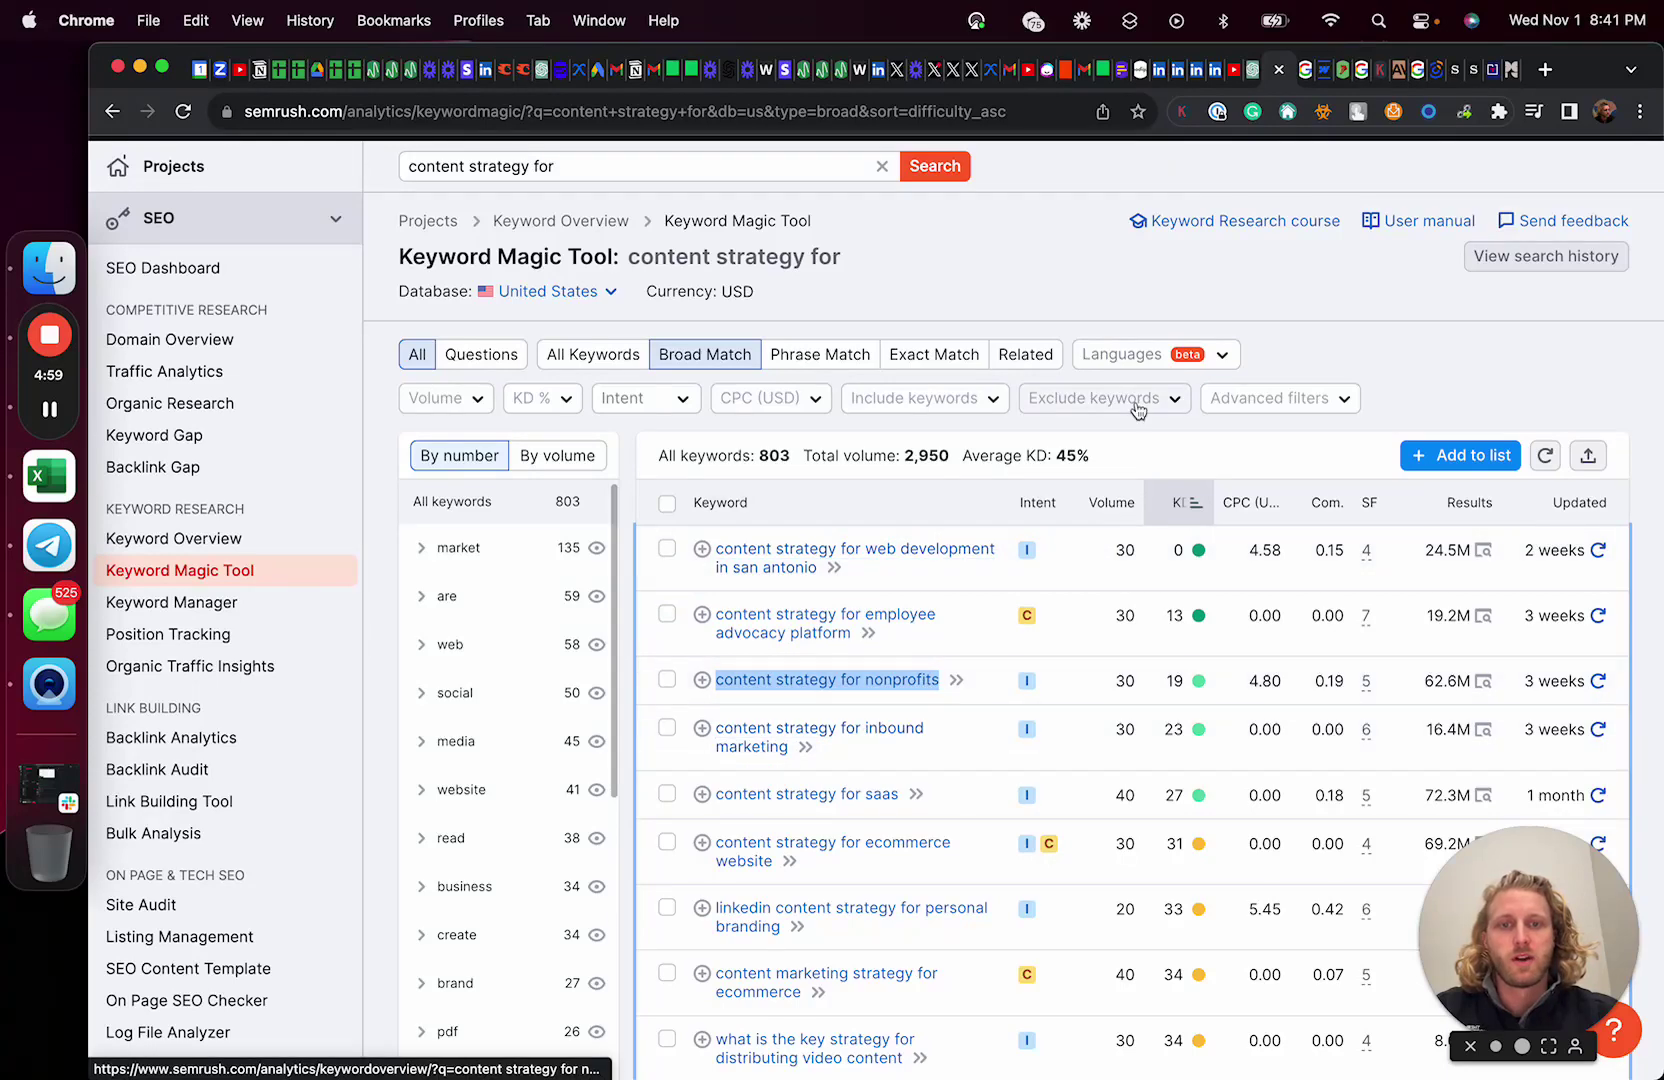
Stop the 'content strategy' keyword search in Keywords Everywhere at 77%
{"action": "left_click", "coordinate": [1369, 88]}
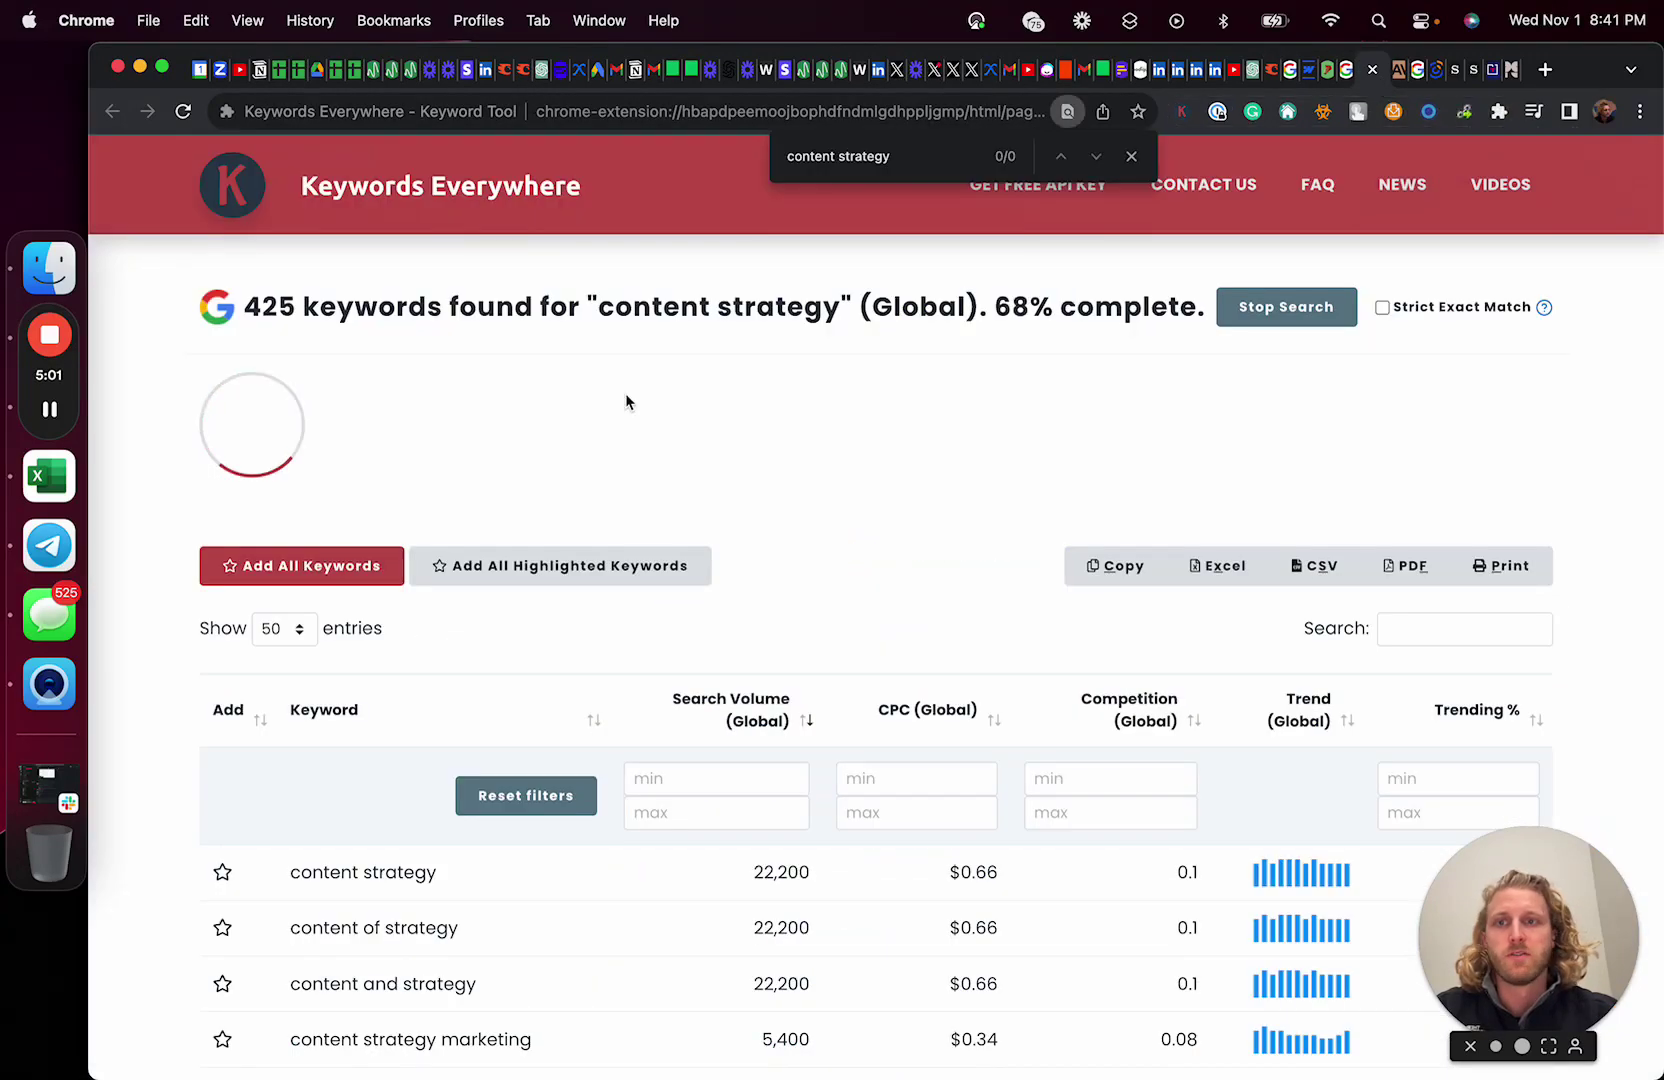
{"action": "scroll", "coordinate": [673, 548], "scroll_direction": "down", "scroll_amount": 5}
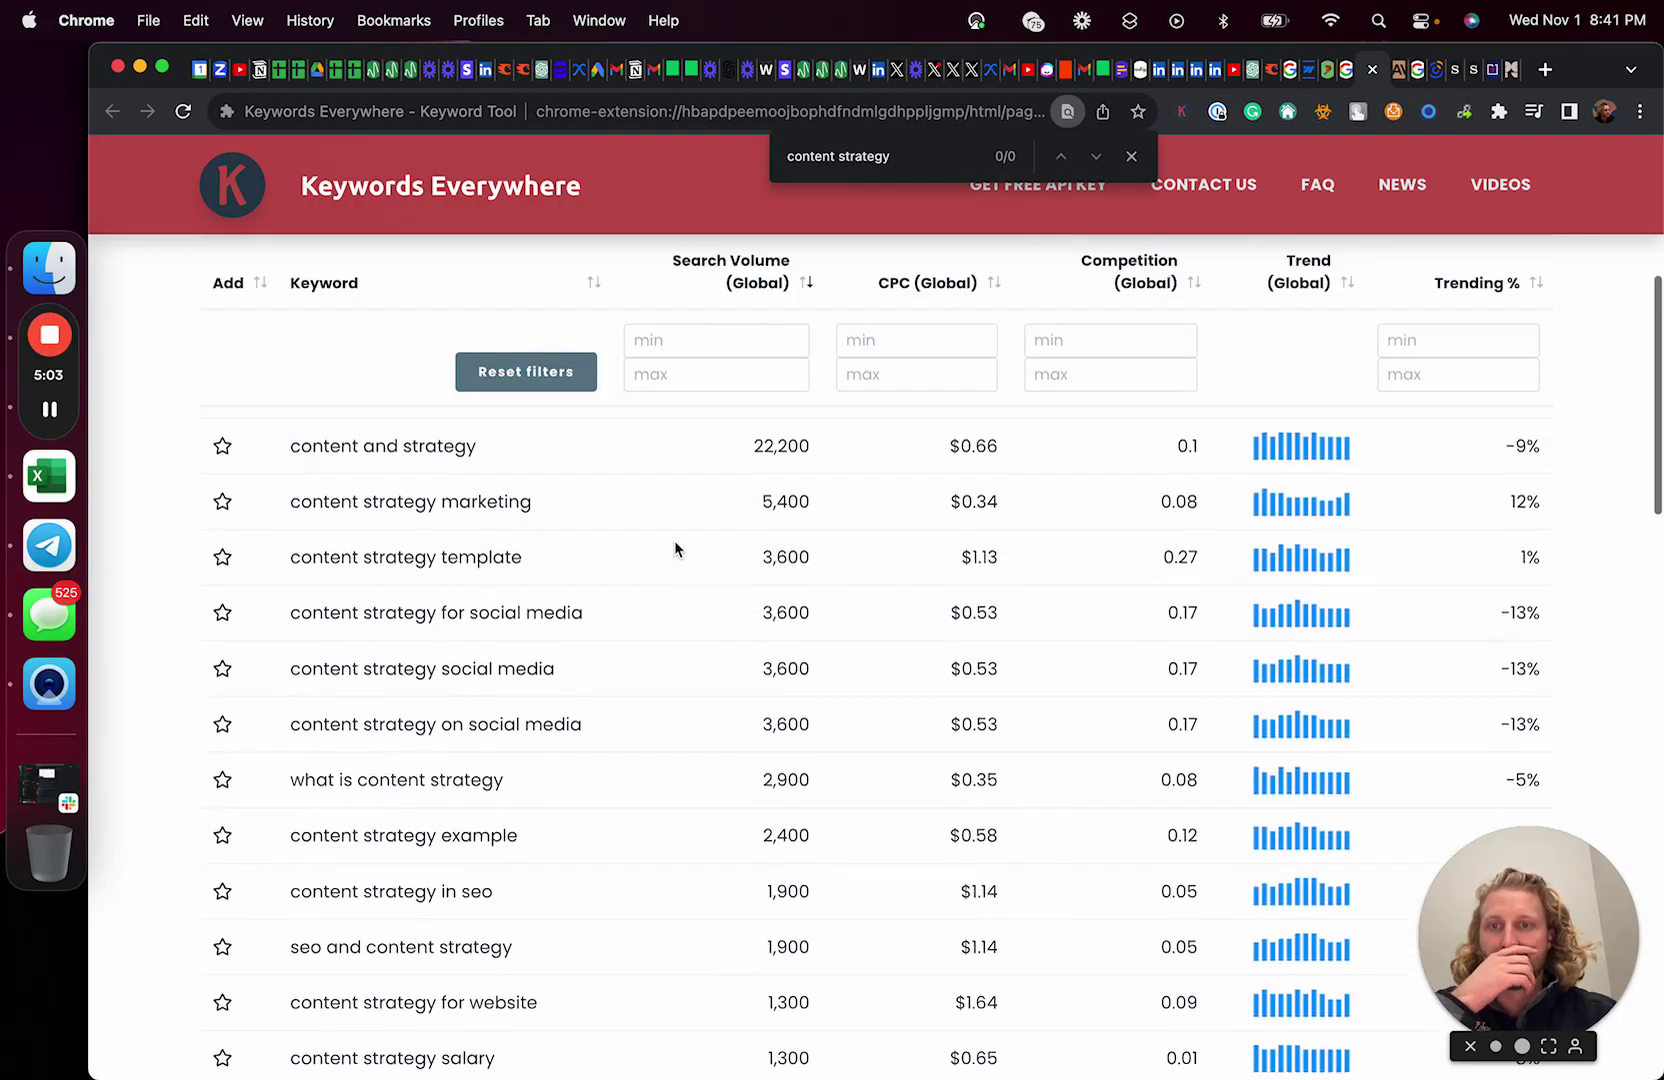
{"action": "scroll", "coordinate": [673, 548], "scroll_direction": "up", "scroll_amount": 5}
{"action": "scroll", "coordinate": [675, 548], "scroll_direction": "down", "scroll_amount": 2}
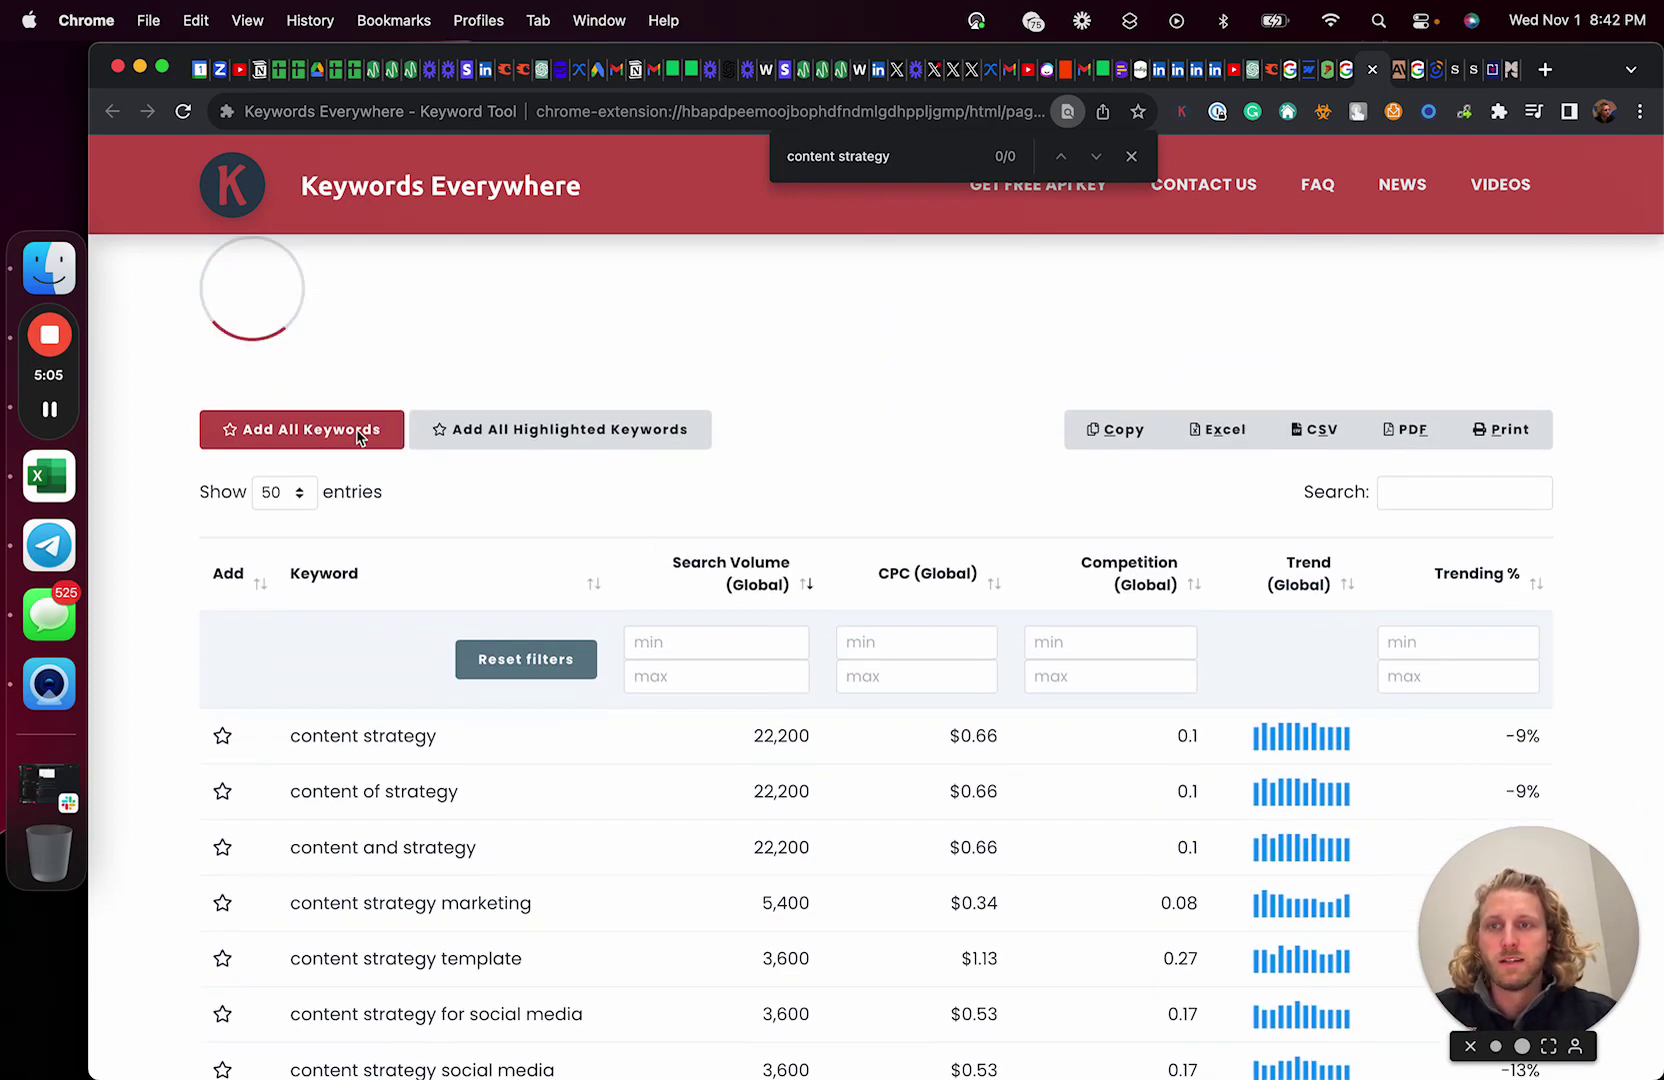
{"action": "scroll", "coordinate": [360, 453], "scroll_direction": "up", "scroll_amount": 2}
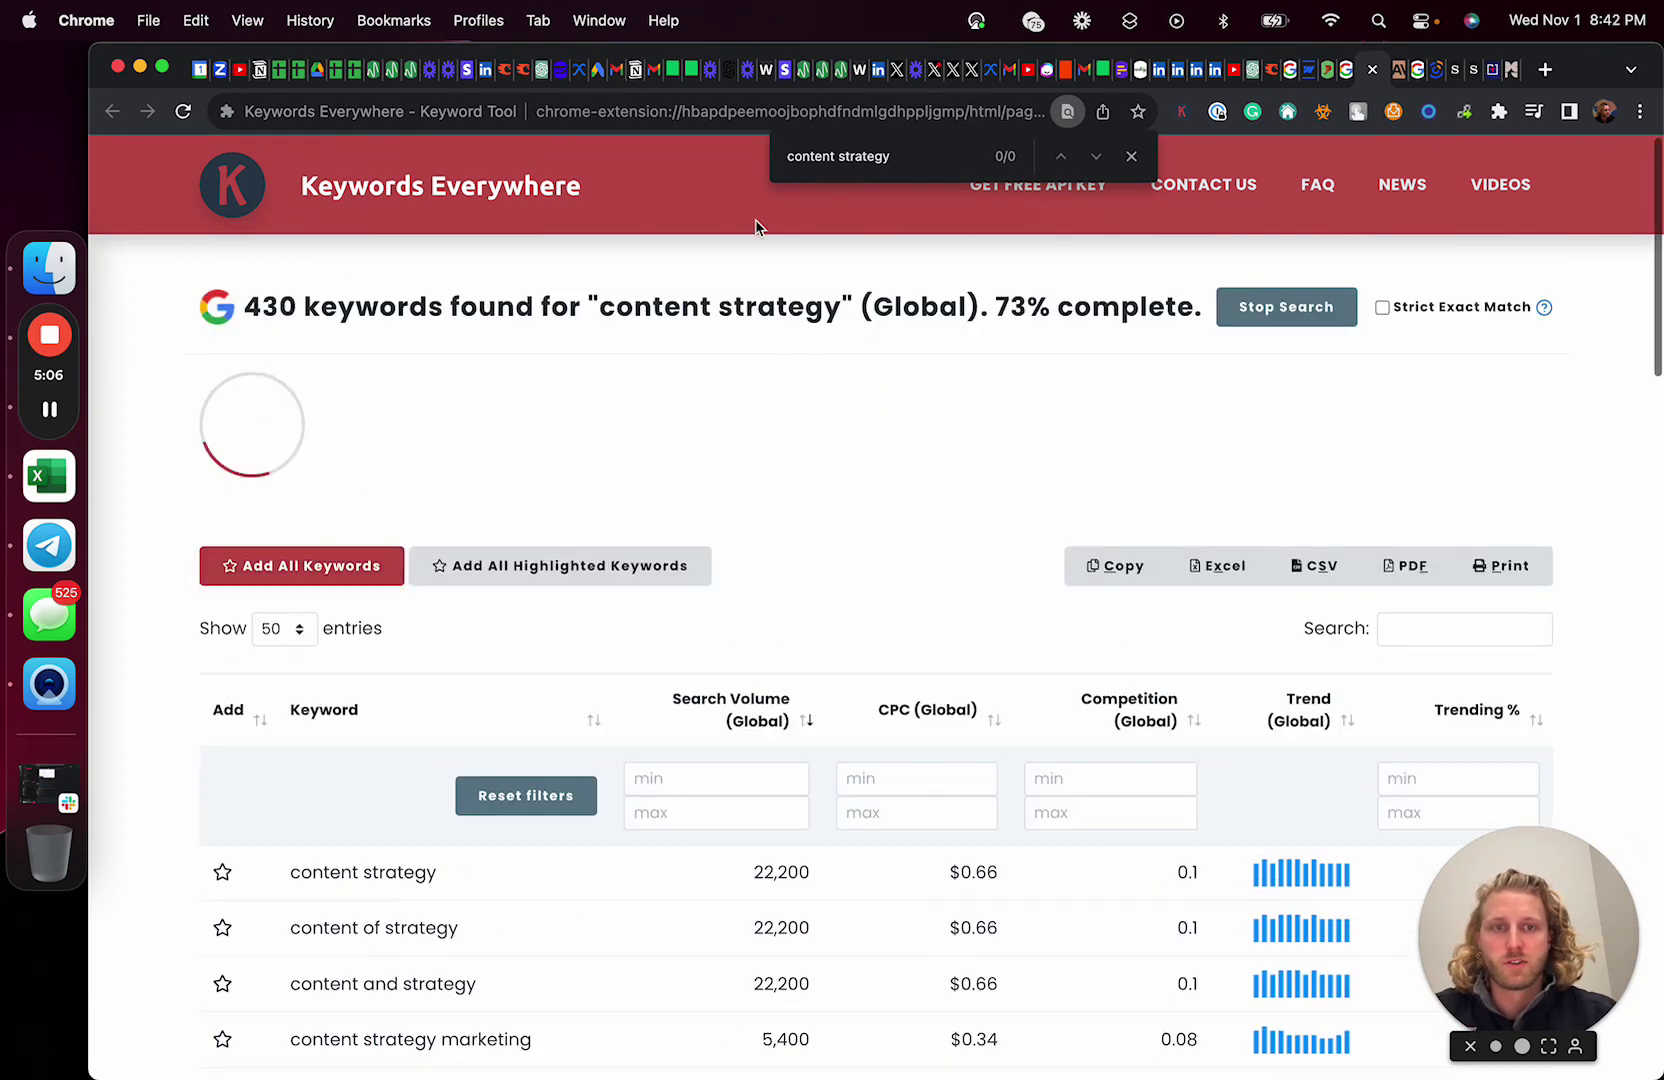
{"action": "left_click", "coordinate": [1290, 310]}
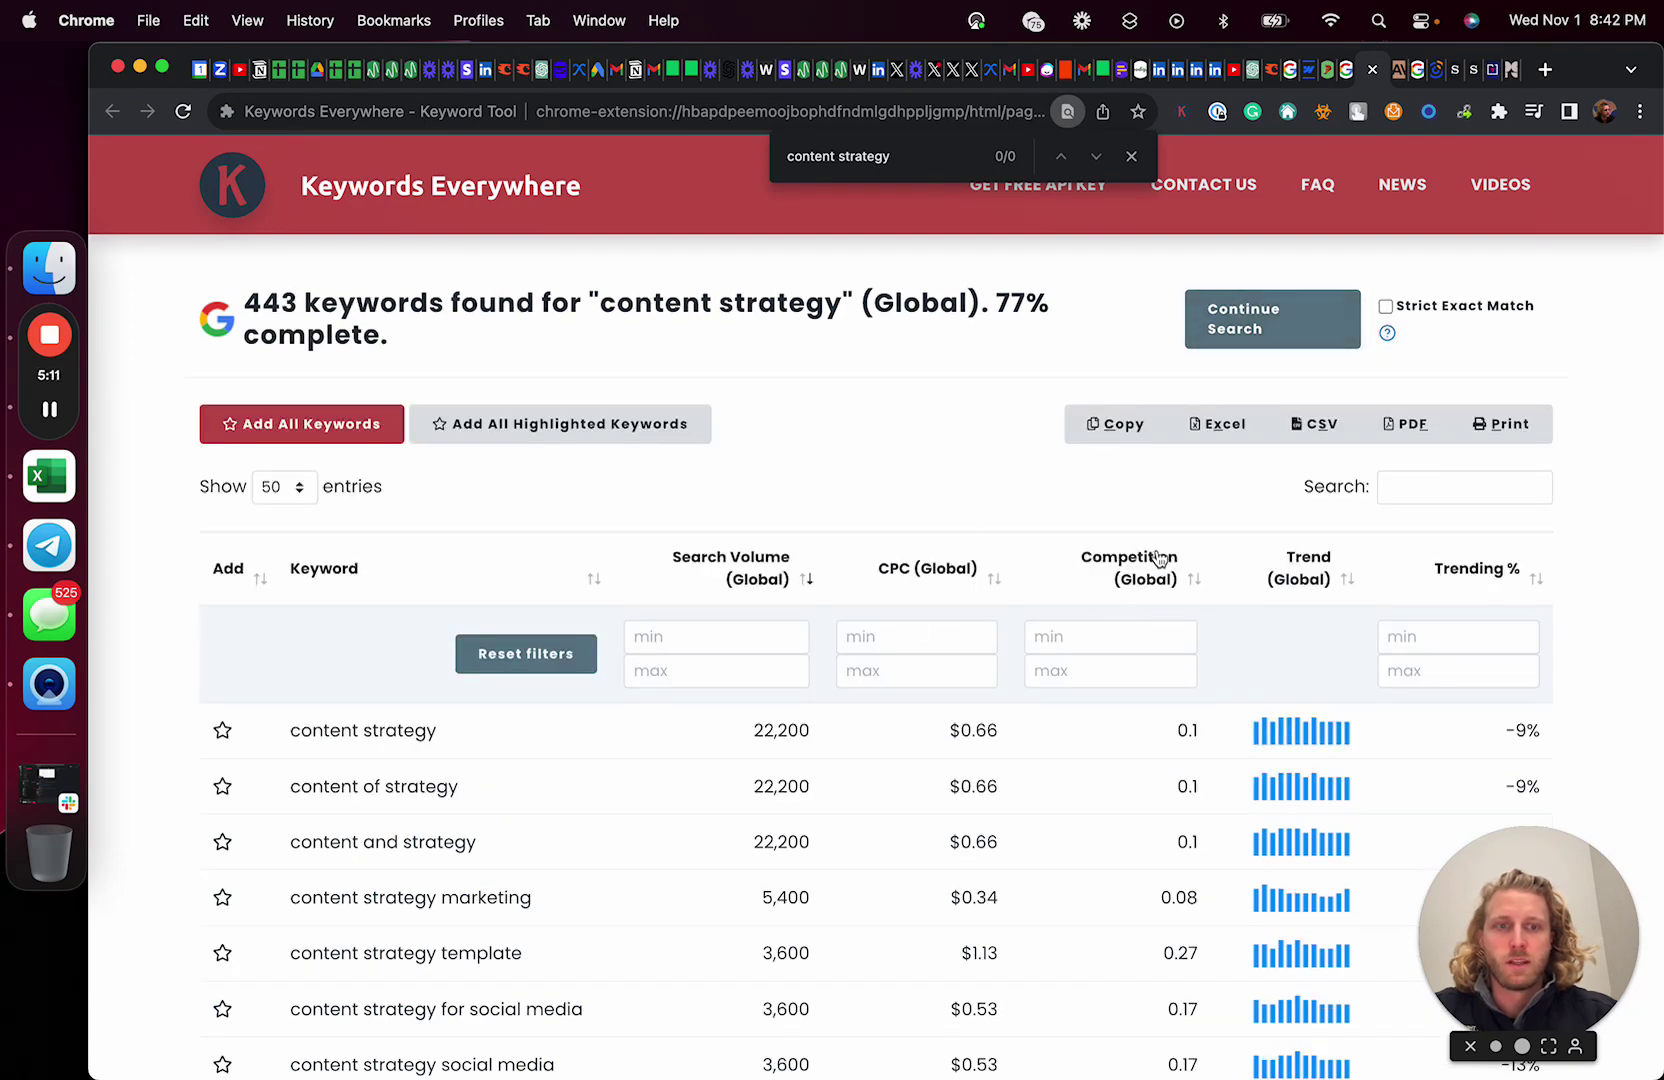
Sort the keywords by Competition (Global), lowest first
{"action": "left_click", "coordinate": [1190, 572]}
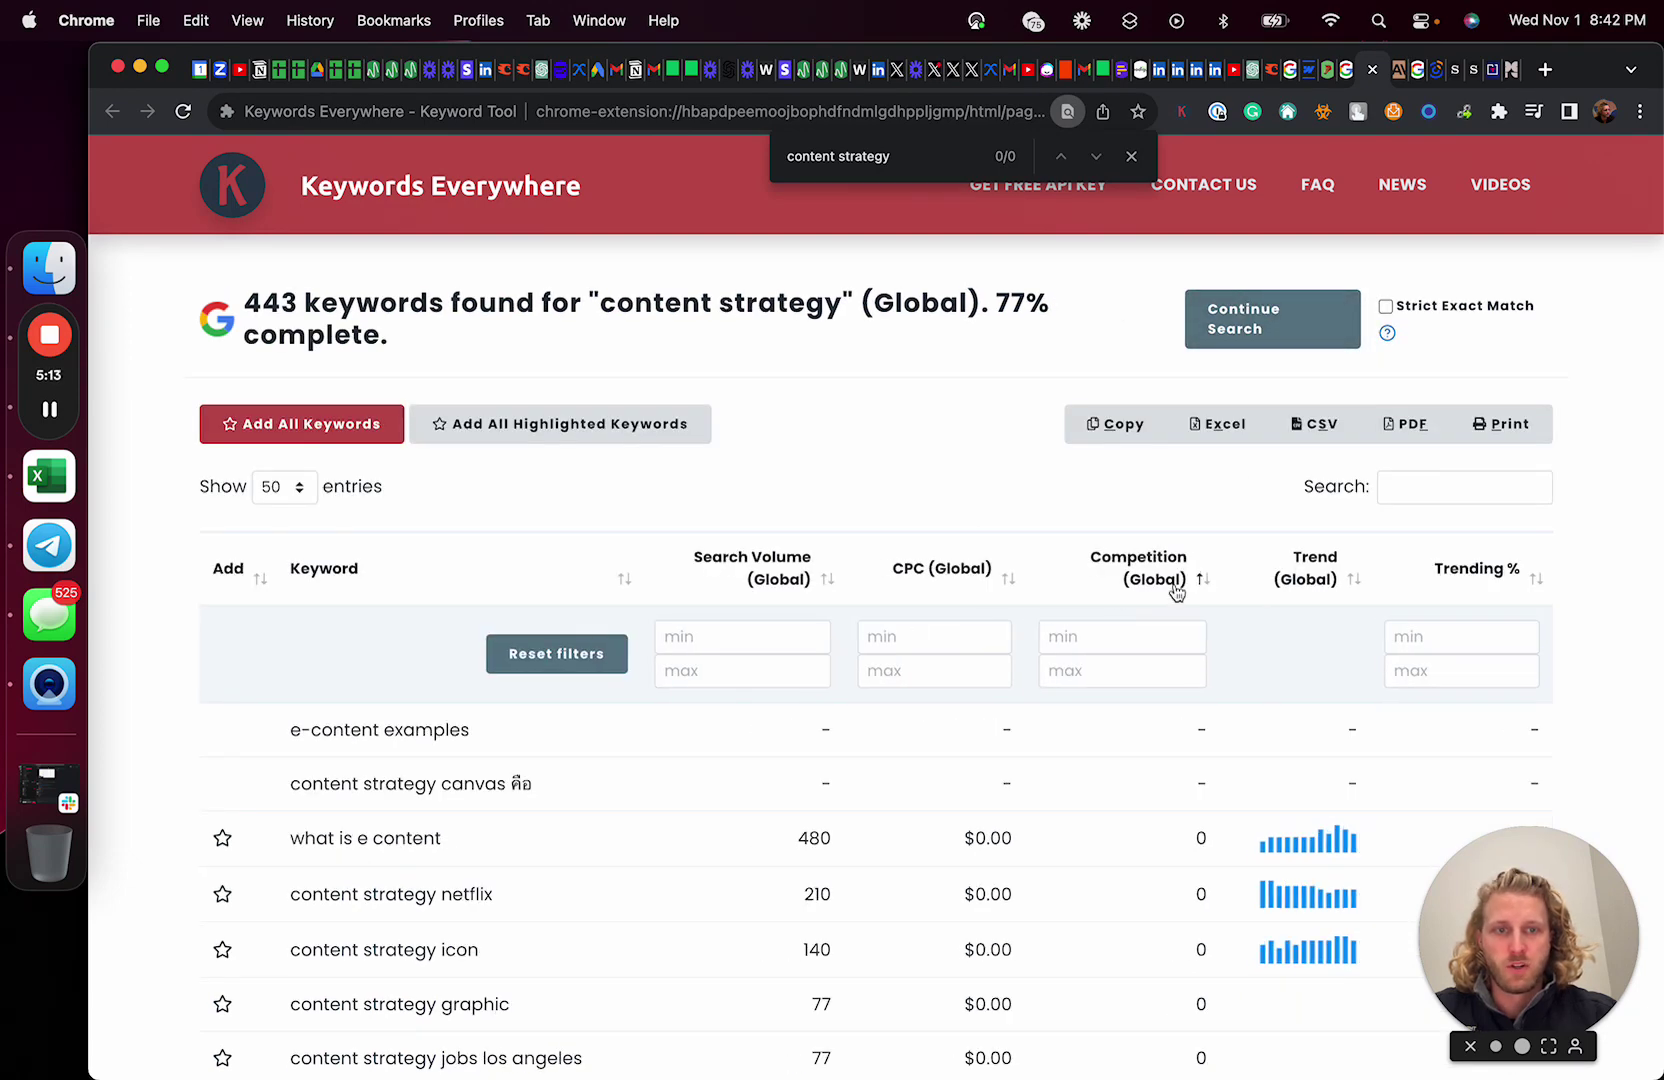
{"action": "scroll", "coordinate": [1176, 592], "scroll_direction": "down", "scroll_amount": 5}
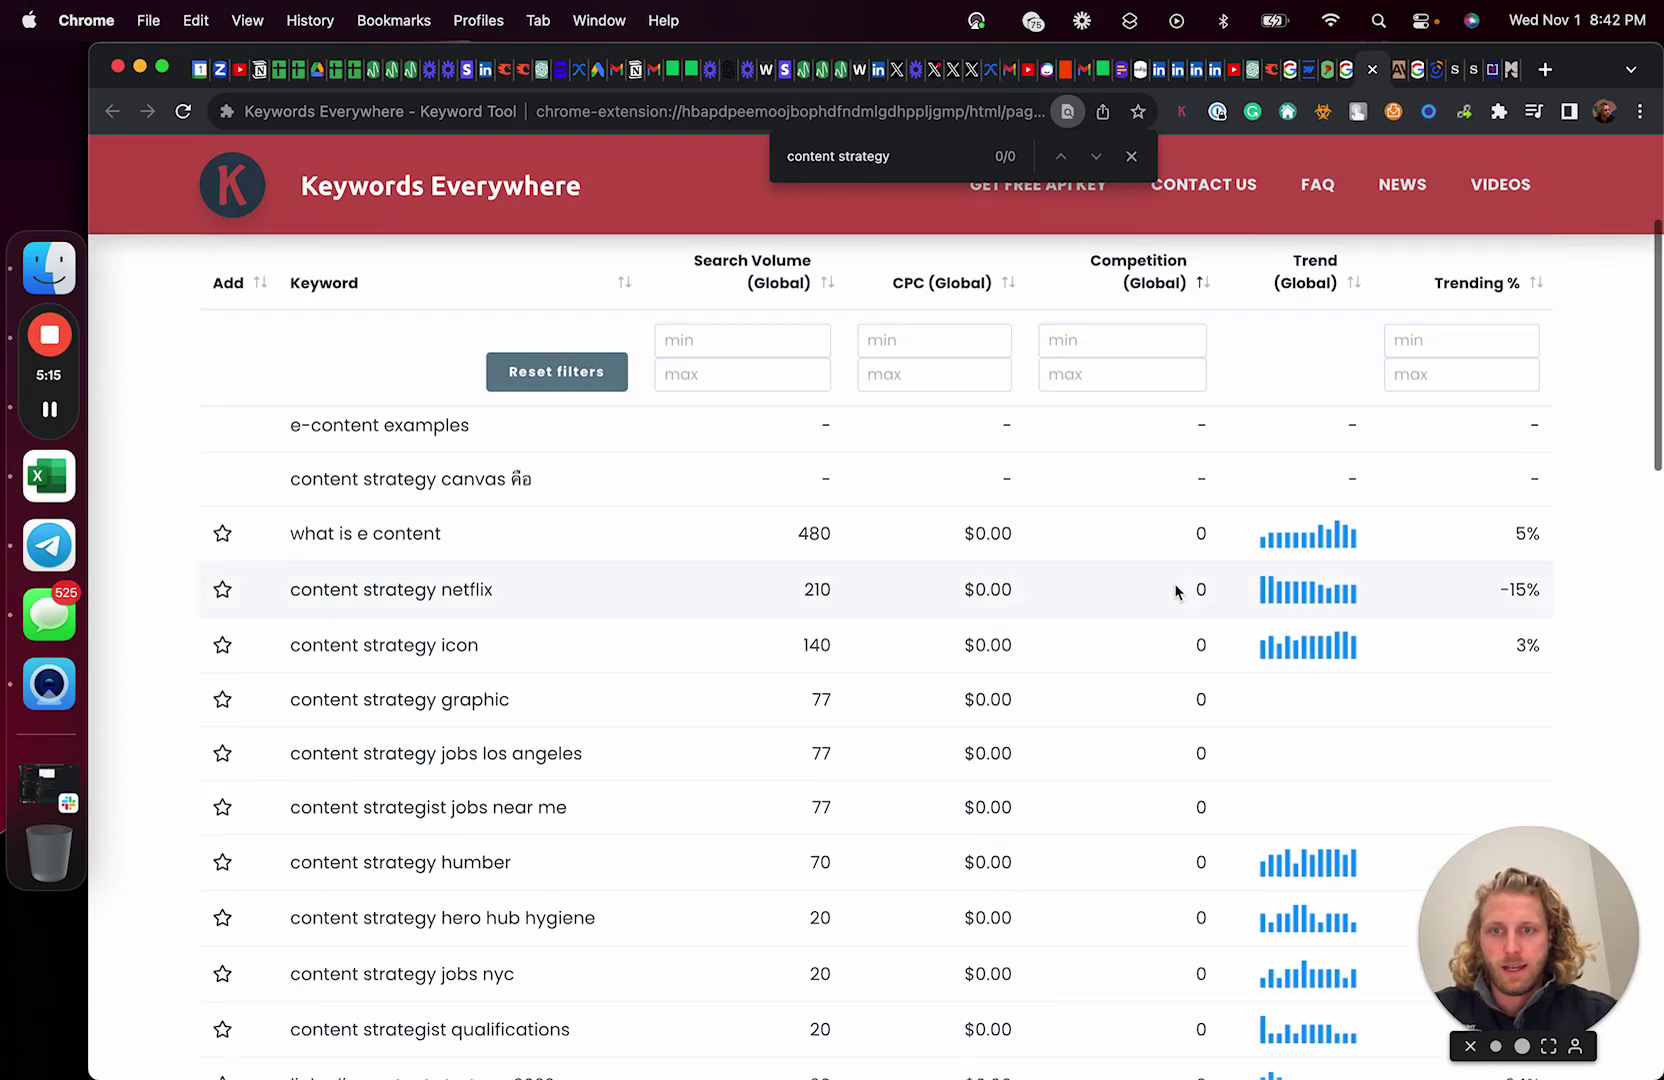
{"action": "scroll", "coordinate": [1176, 592], "scroll_direction": "up", "scroll_amount": 3}
{"action": "scroll", "coordinate": [1177, 676], "scroll_direction": "down", "scroll_amount": 2}
{"action": "scroll", "coordinate": [1177, 676], "scroll_direction": "up", "scroll_amount": 2}
{"action": "scroll", "coordinate": [1177, 676], "scroll_direction": "down", "scroll_amount": 15}
{"action": "scroll", "coordinate": [1177, 676], "scroll_direction": "up", "scroll_amount": 10}
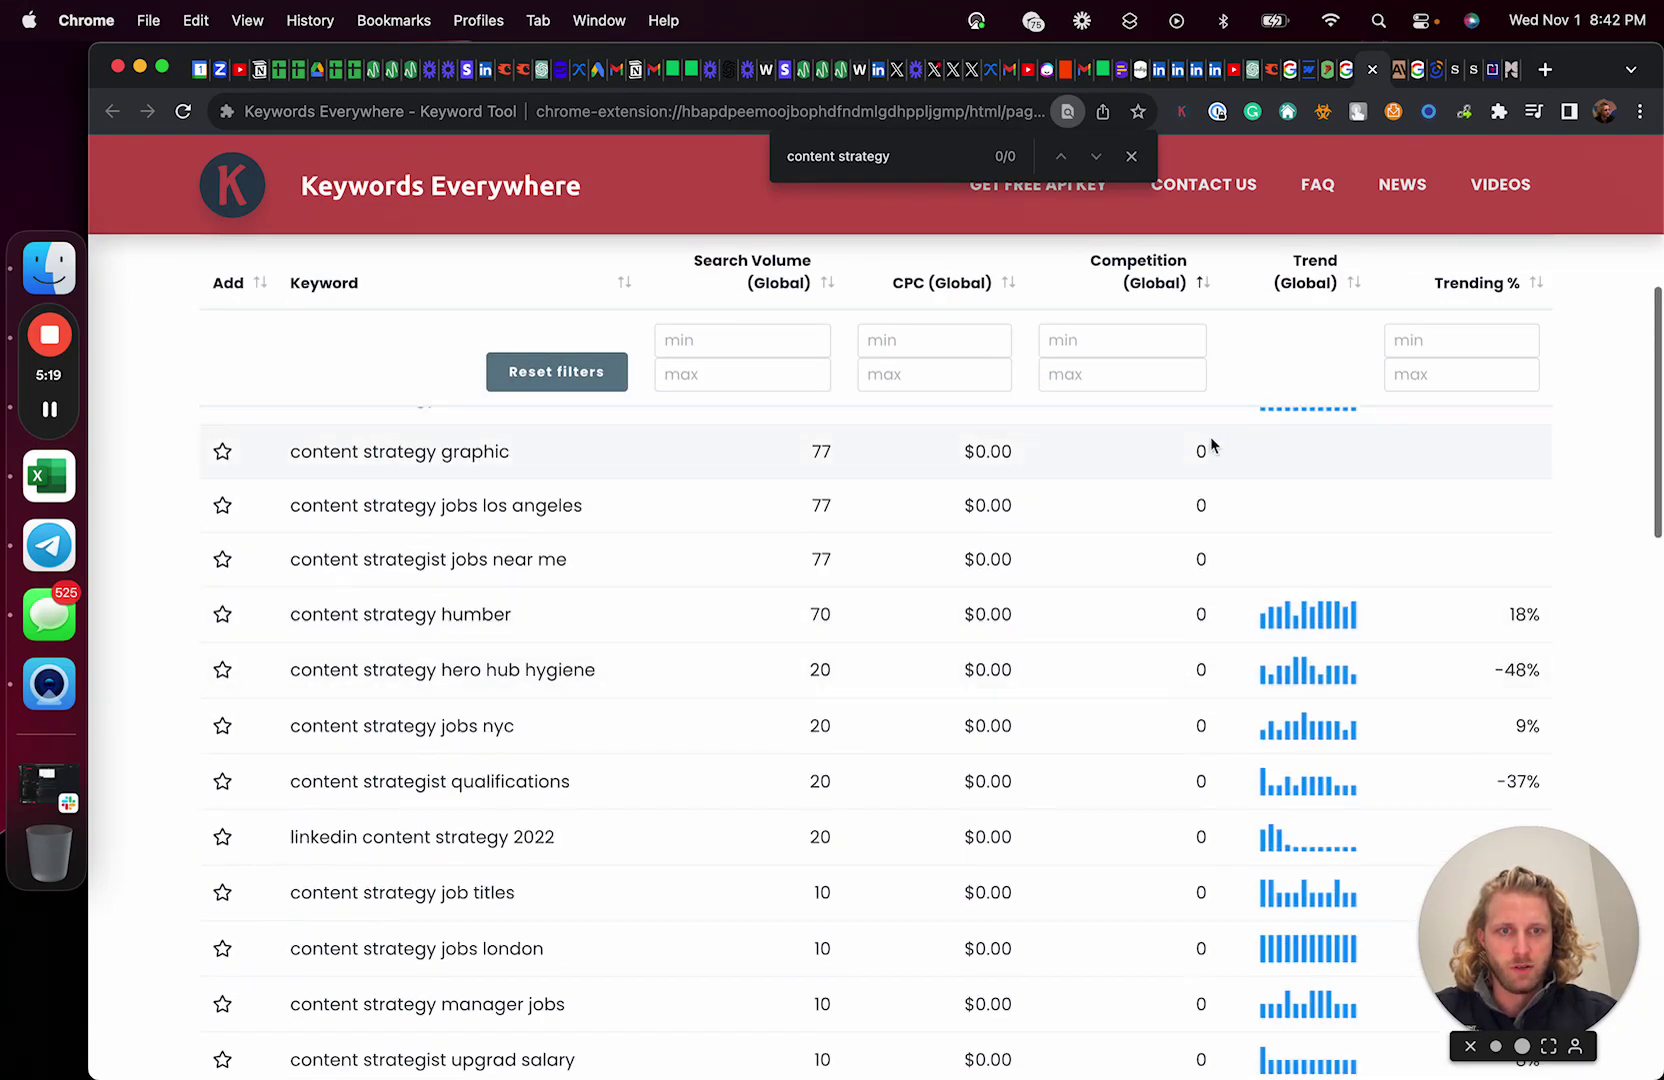
{"action": "scroll", "coordinate": [1210, 440], "scroll_direction": "up", "scroll_amount": 5}
{"action": "left_click", "coordinate": [1200, 536]}
{"action": "scroll", "coordinate": [1198, 541], "scroll_direction": "down", "scroll_amount": 2}
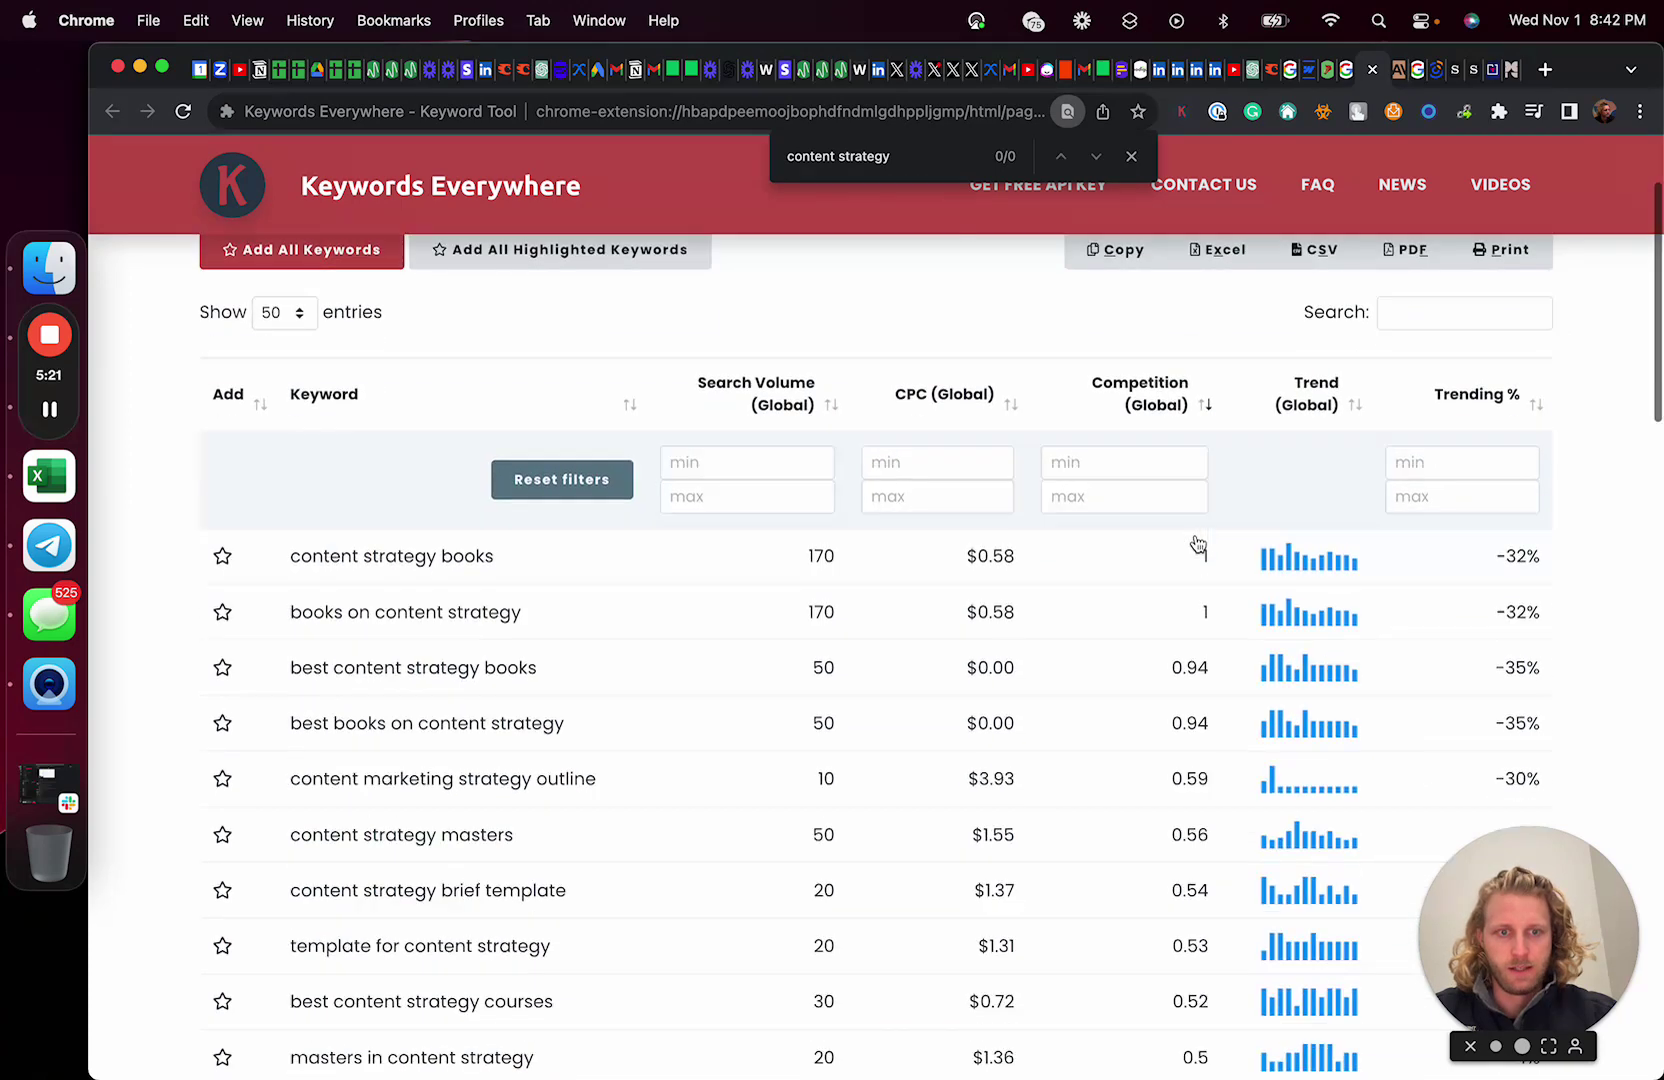
{"action": "left_click", "coordinate": [1208, 406]}
Browse the low-competition keywords through to page 2, entries 201–250
{"action": "scroll", "coordinate": [1180, 650], "scroll_direction": "down", "scroll_amount": 4}
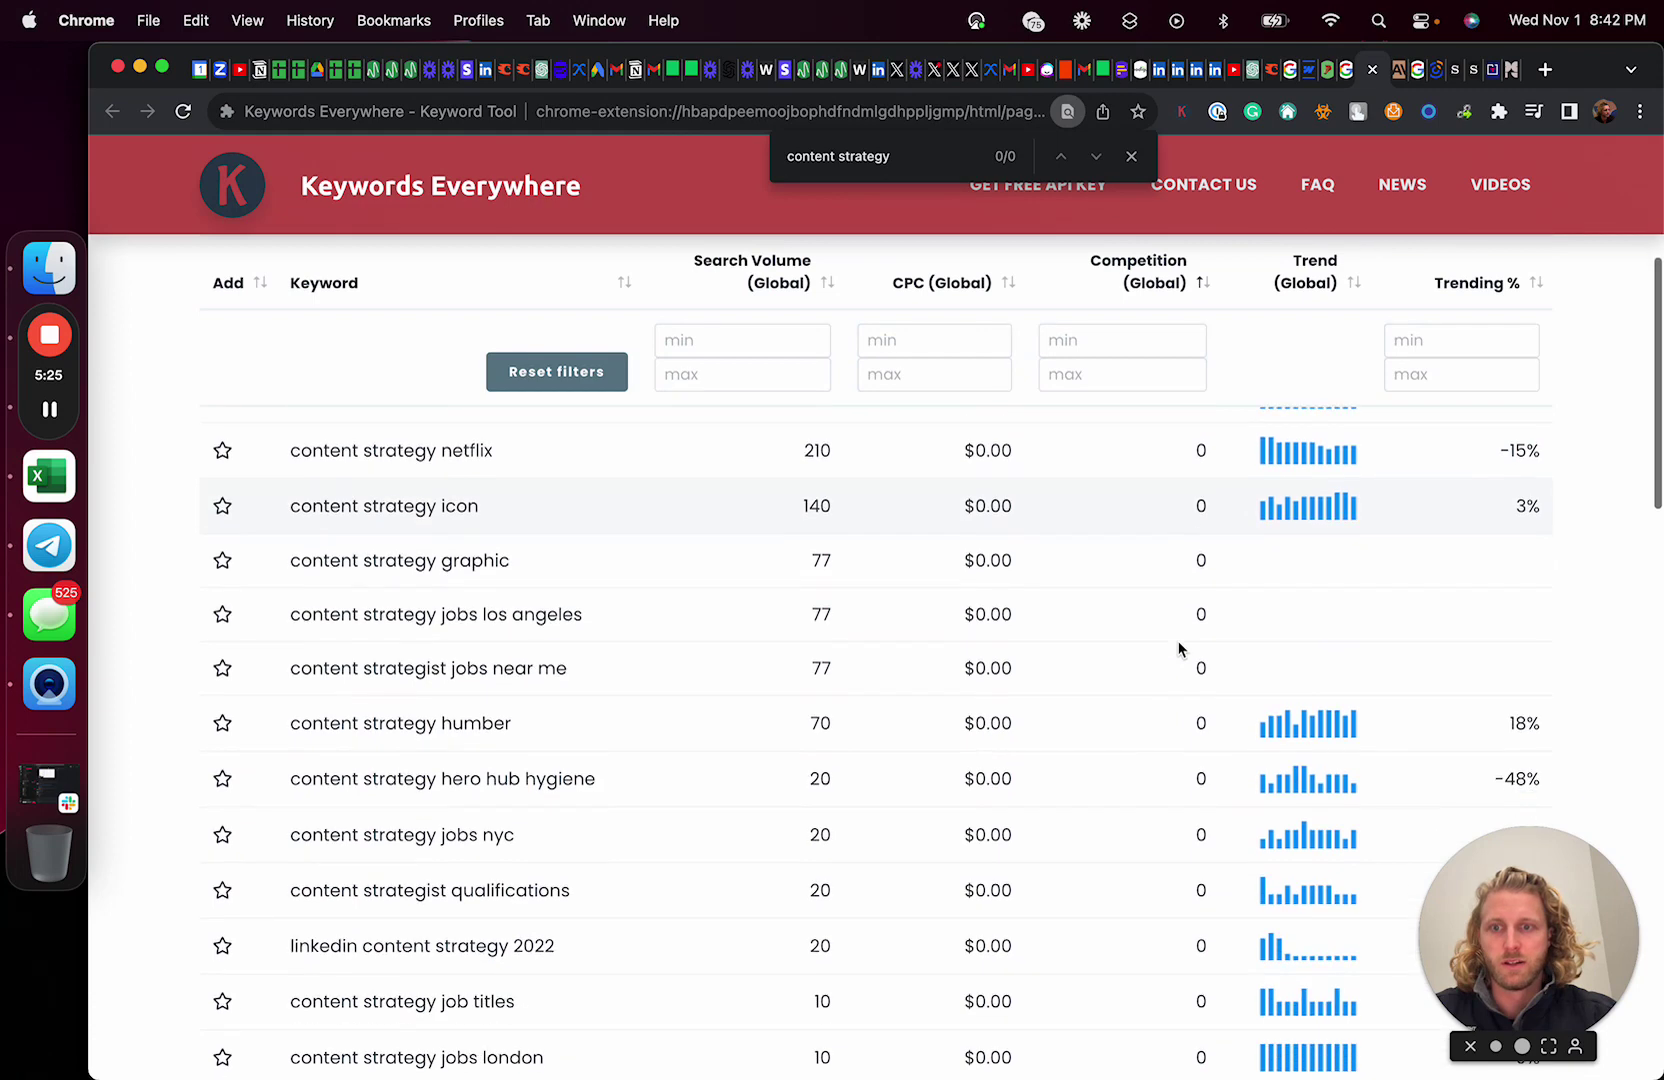
{"action": "scroll", "coordinate": [1179, 649], "scroll_direction": "down", "scroll_amount": 6}
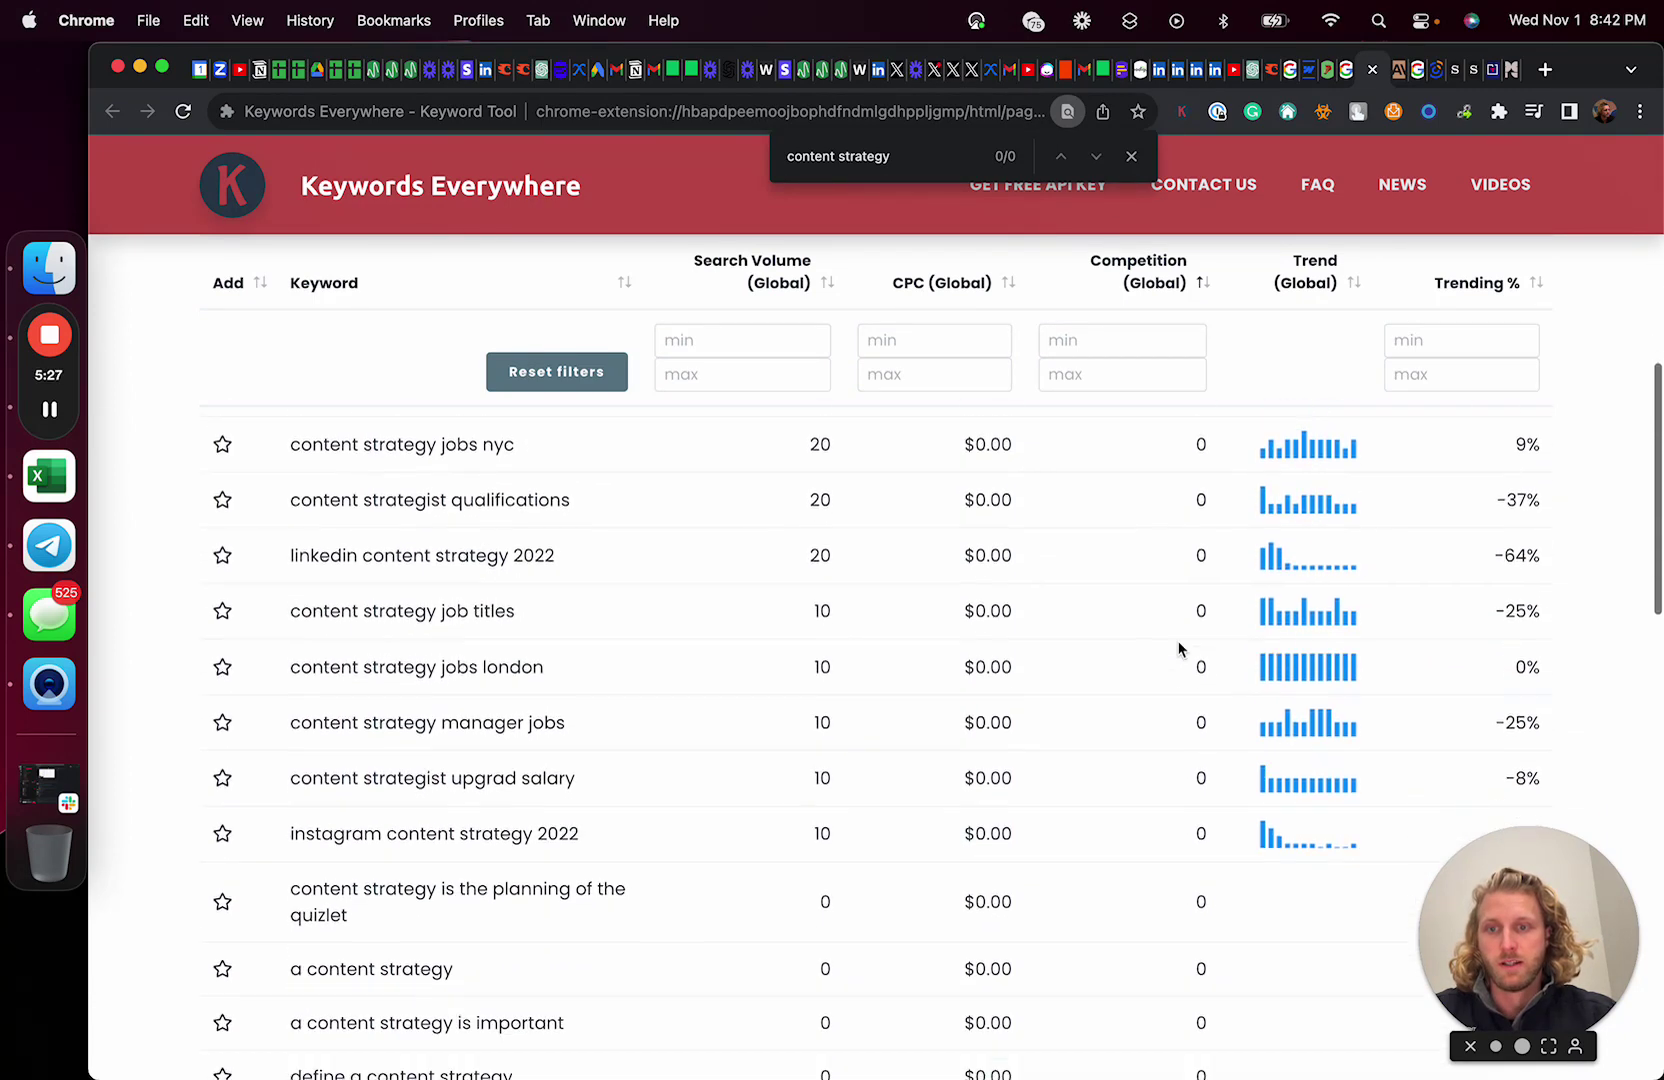
{"action": "scroll", "coordinate": [1179, 649], "scroll_direction": "down", "scroll_amount": 8}
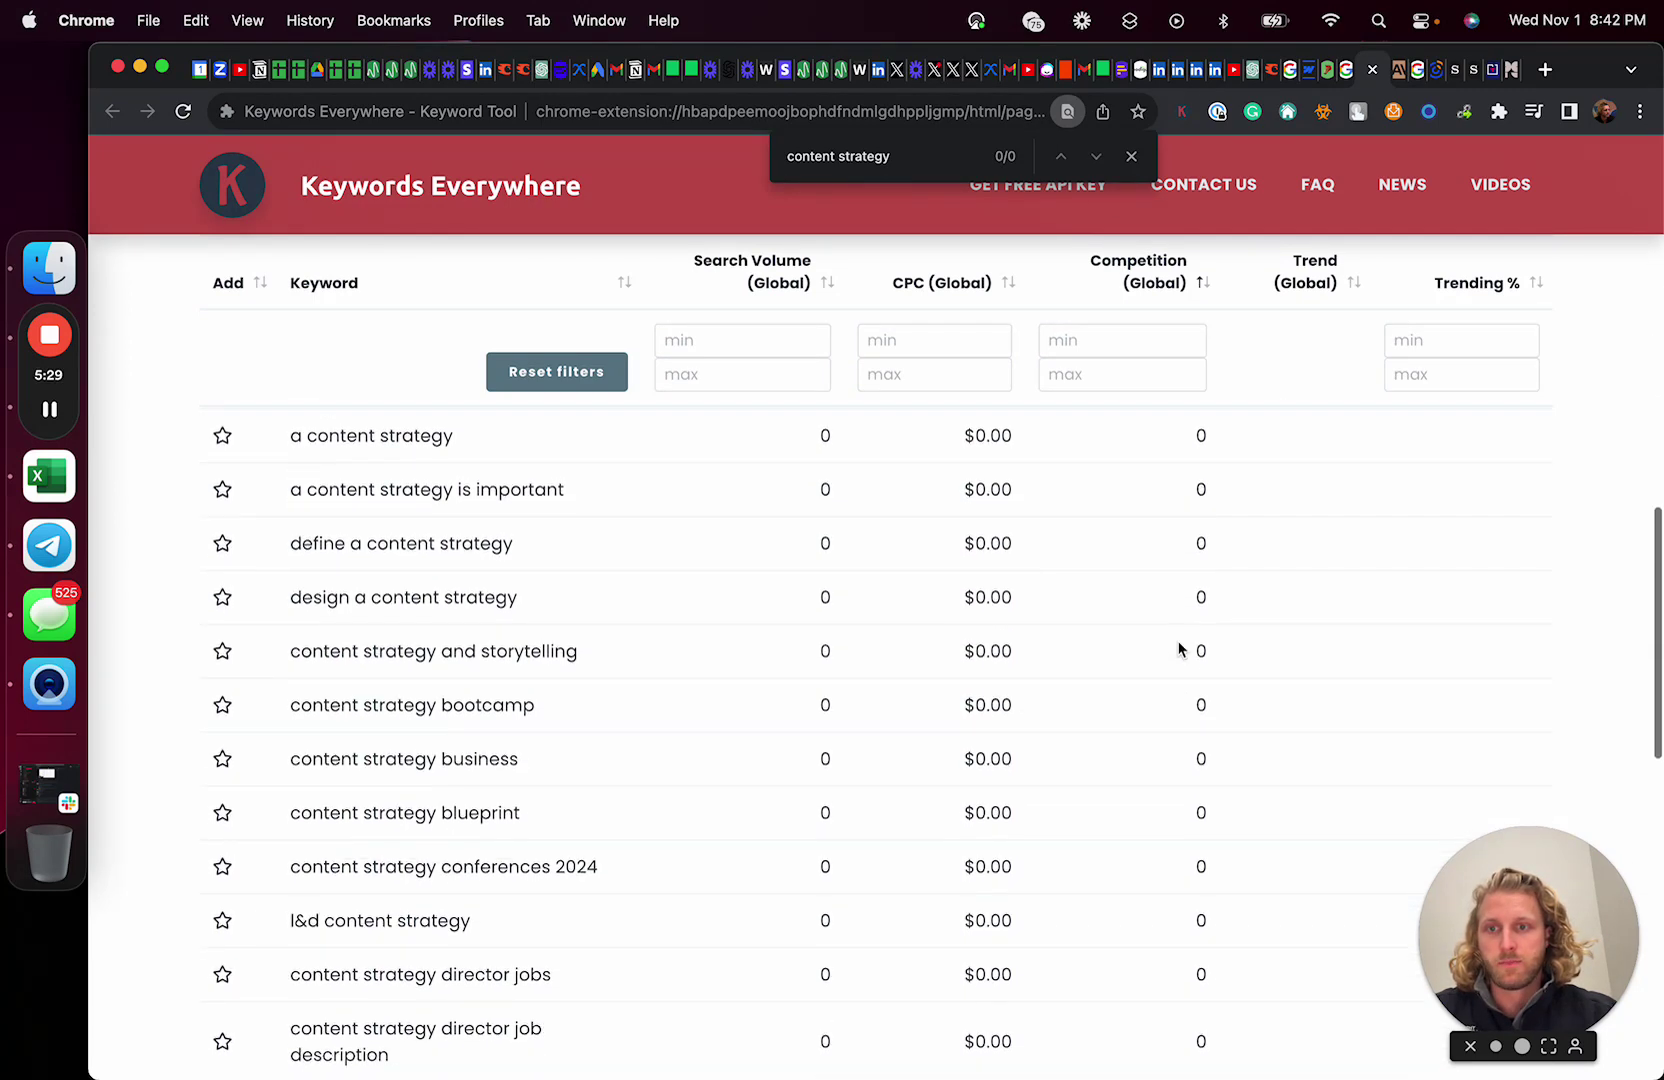
{"action": "scroll", "coordinate": [1180, 649], "scroll_direction": "down", "scroll_amount": 2}
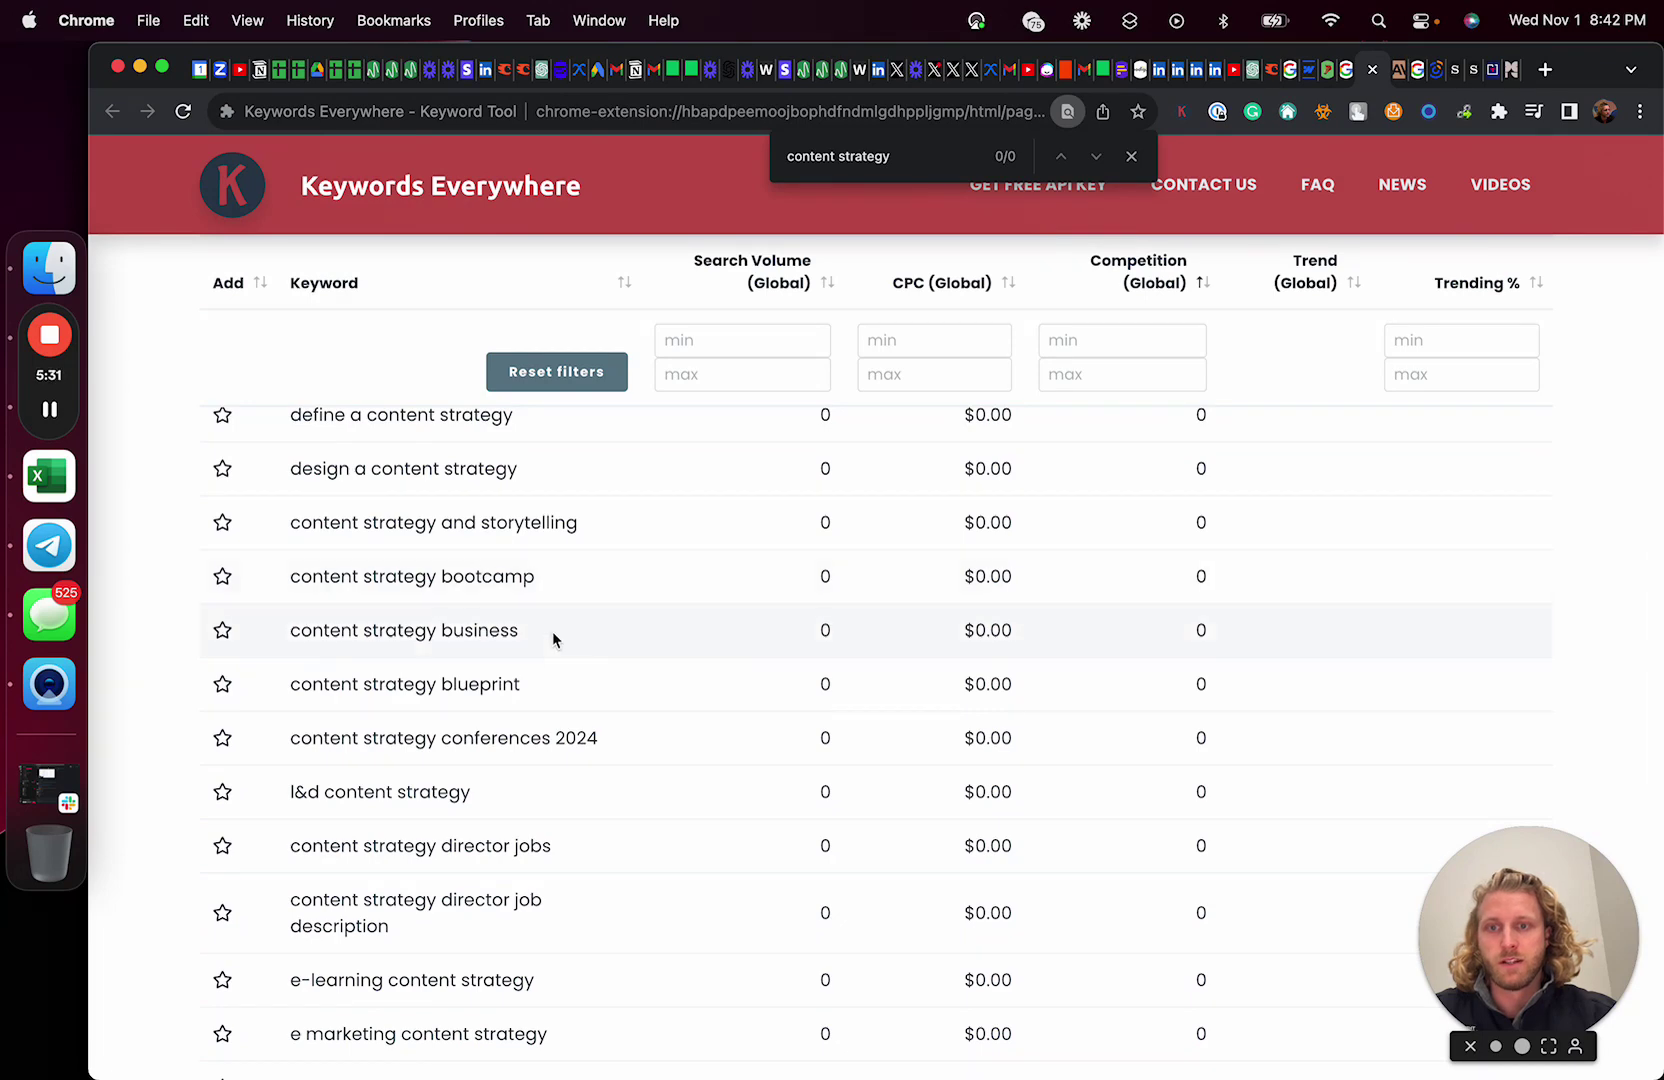
{"action": "scroll", "coordinate": [549, 658], "scroll_direction": "down", "scroll_amount": 7}
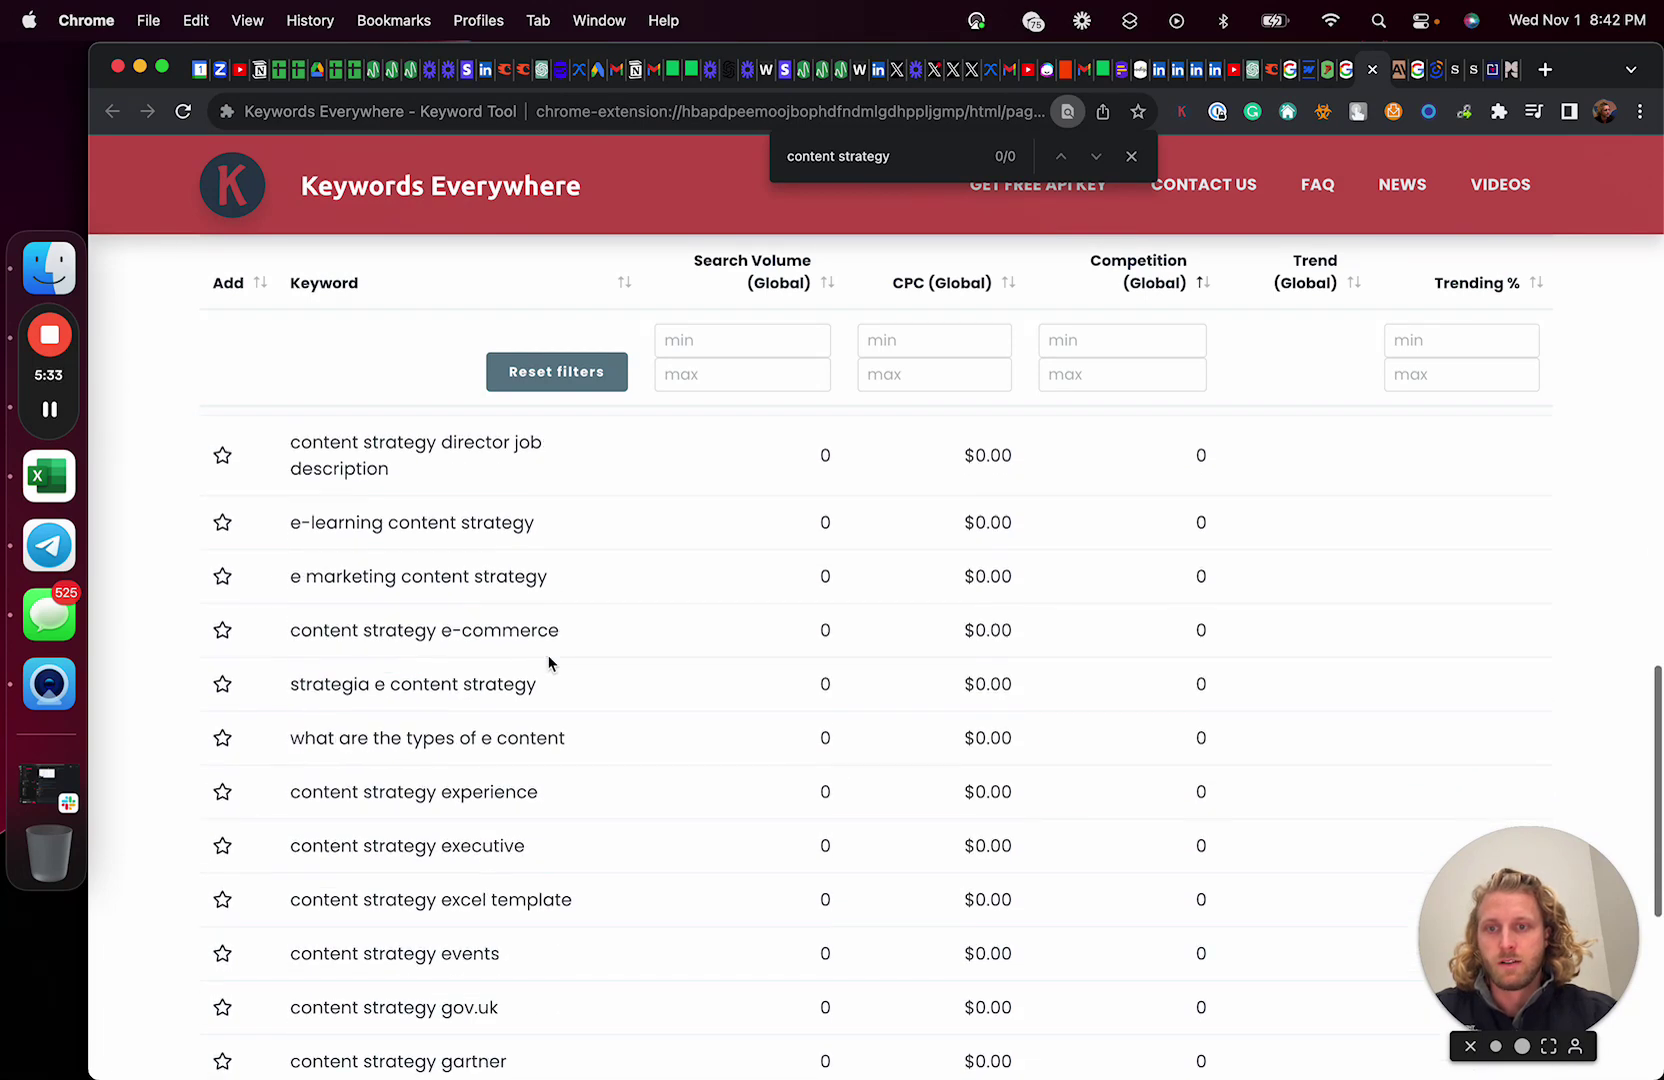
{"action": "scroll", "coordinate": [549, 663], "scroll_direction": "down", "scroll_amount": 1}
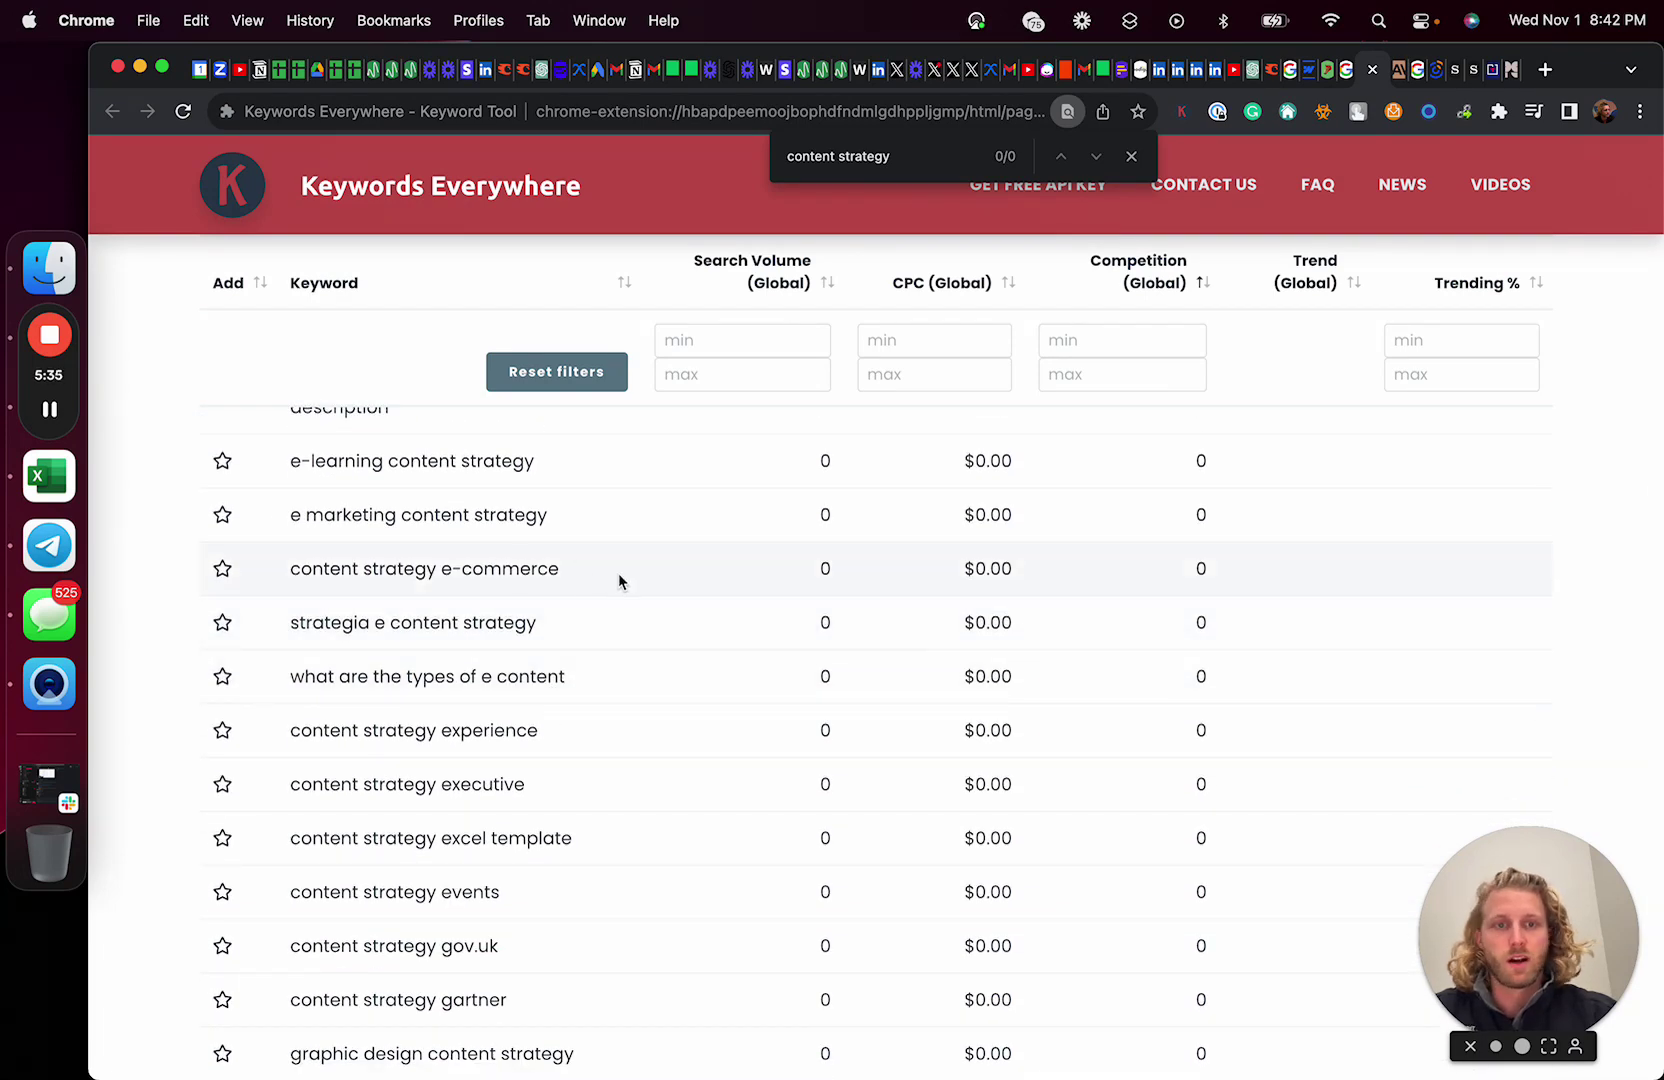
{"action": "left_click_drag", "start_coordinate": [619, 582], "coordinate": [312, 572]}
{"action": "scroll", "coordinate": [583, 731], "scroll_direction": "down", "scroll_amount": 8}
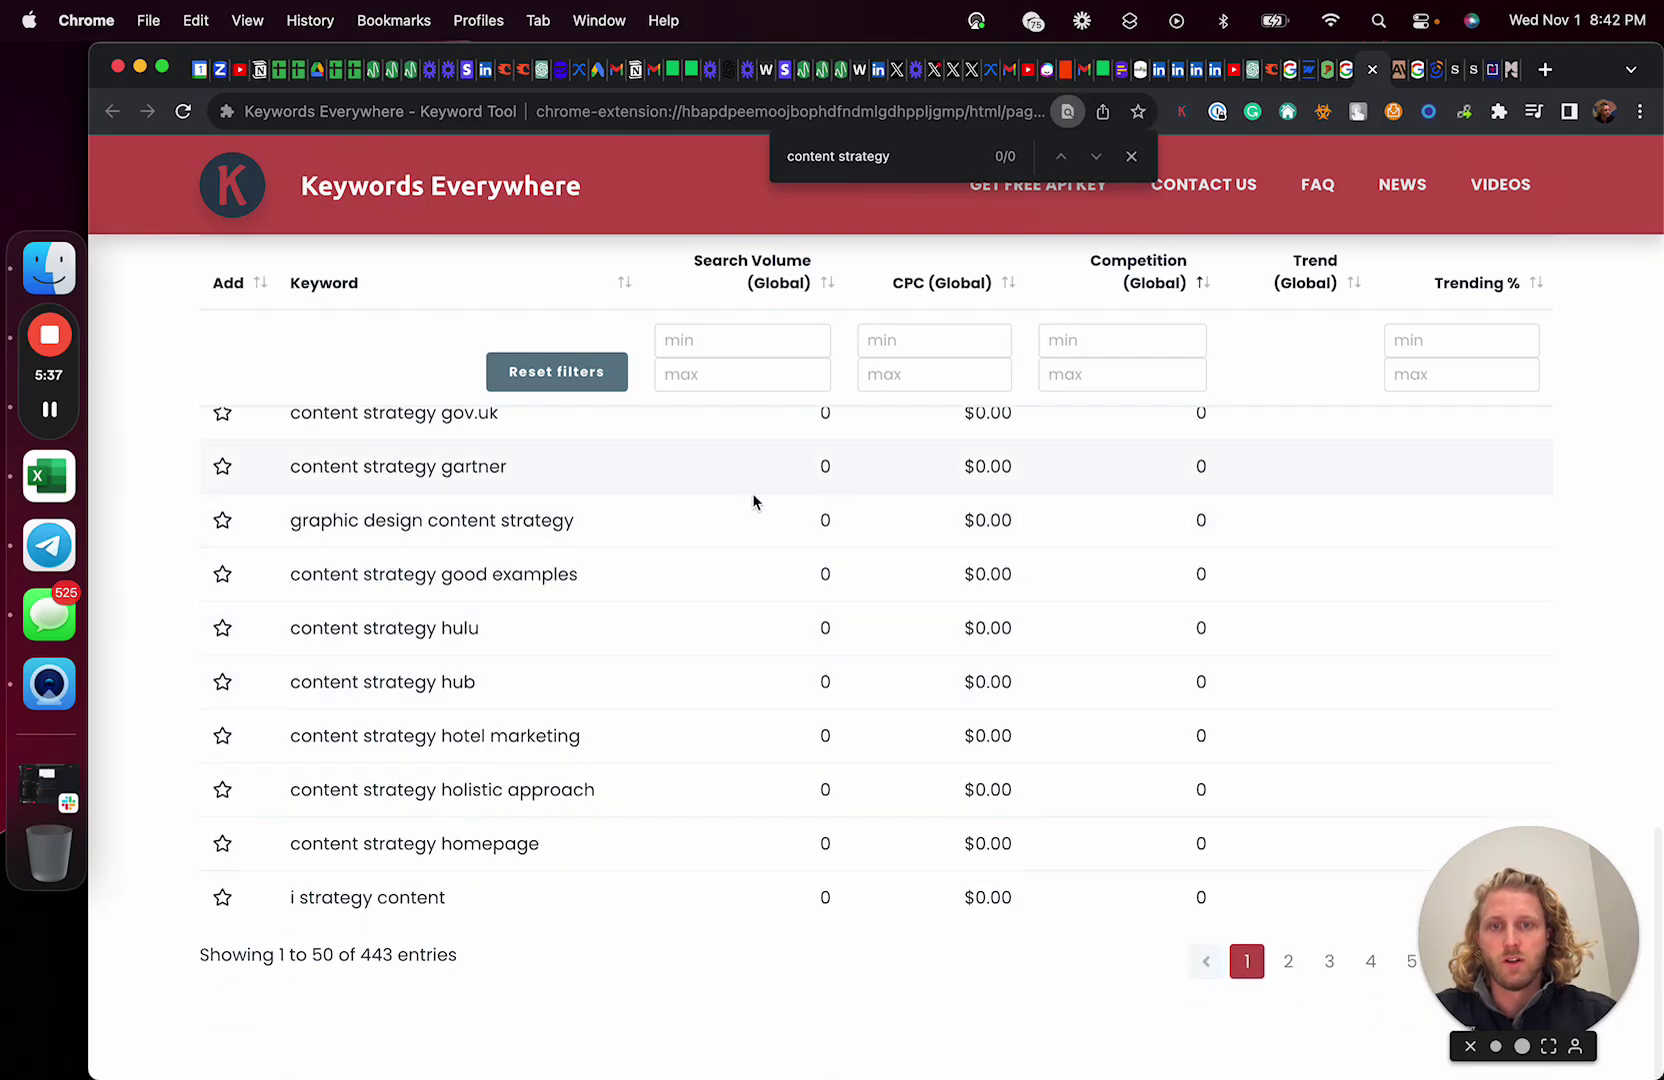
{"action": "scroll", "coordinate": [754, 503], "scroll_direction": "up", "scroll_amount": 20}
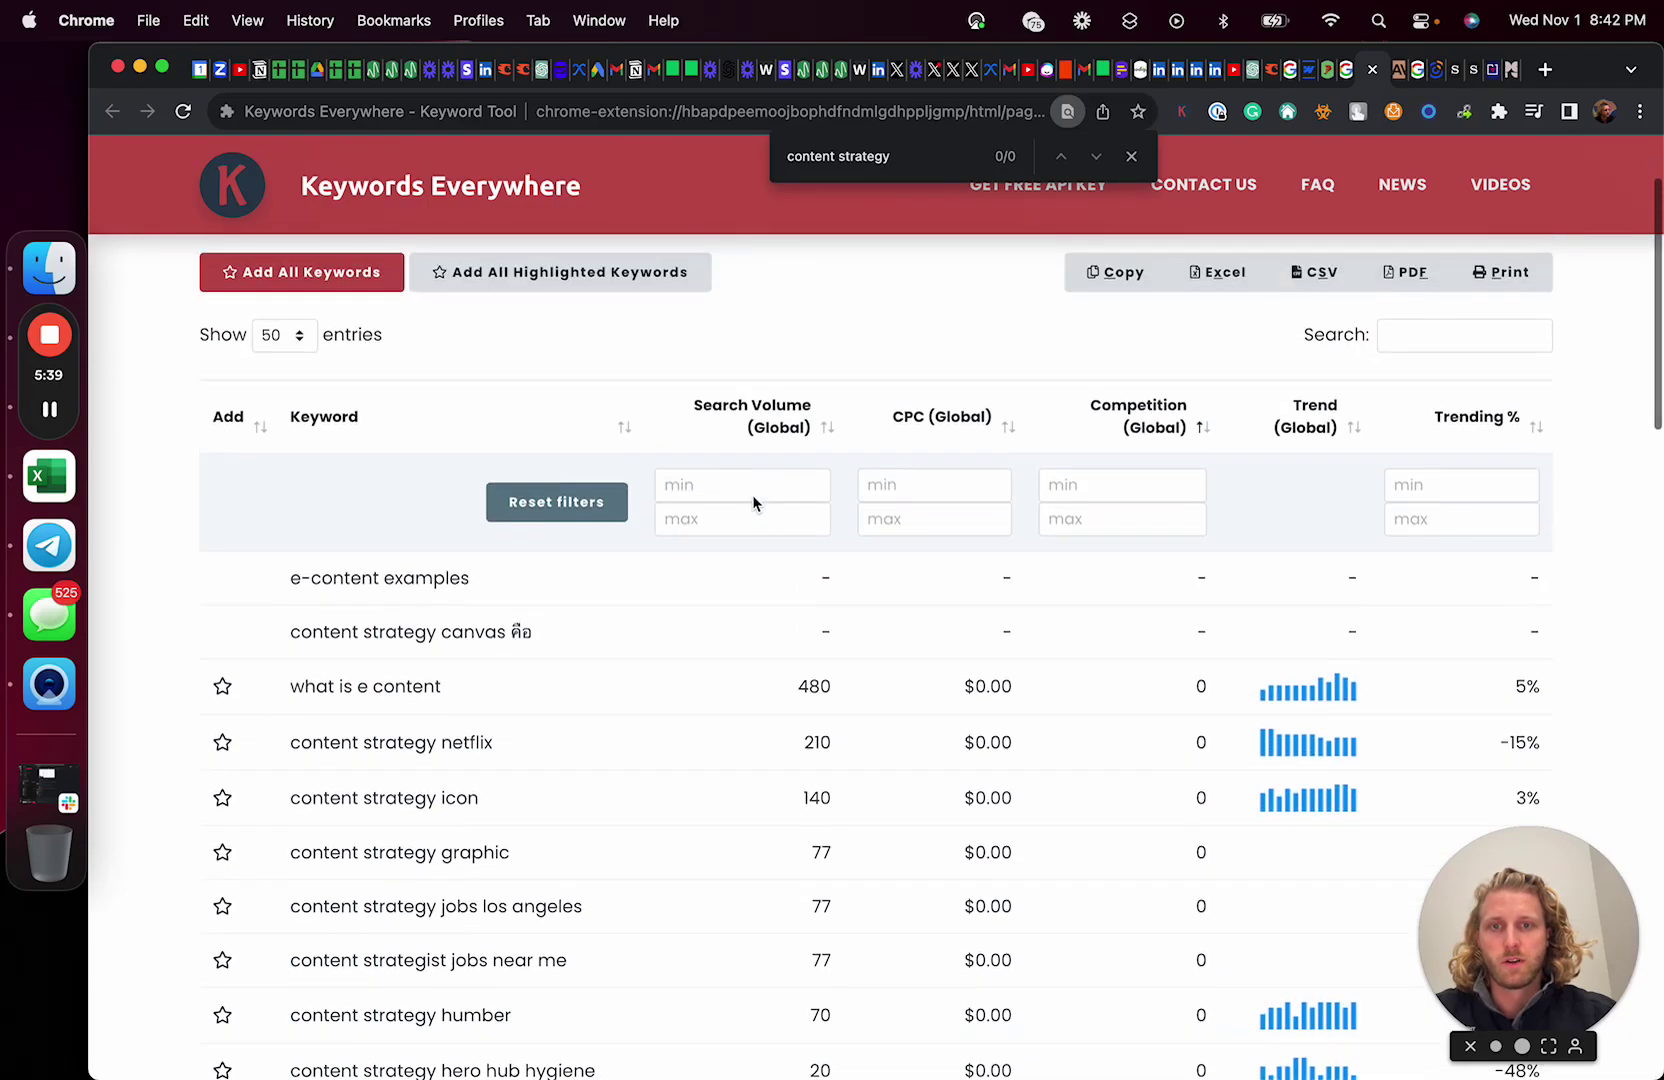
{"action": "scroll", "coordinate": [754, 503], "scroll_direction": "down", "scroll_amount": 20}
{"action": "left_click", "coordinate": [1289, 965]}
{"action": "left_click", "coordinate": [1330, 965]}
{"action": "left_click", "coordinate": [1371, 965]}
{"action": "left_click_drag", "start_coordinate": [1482, 925], "coordinate": [1482, 625]}
{"action": "left_click", "coordinate": [1411, 1040]}
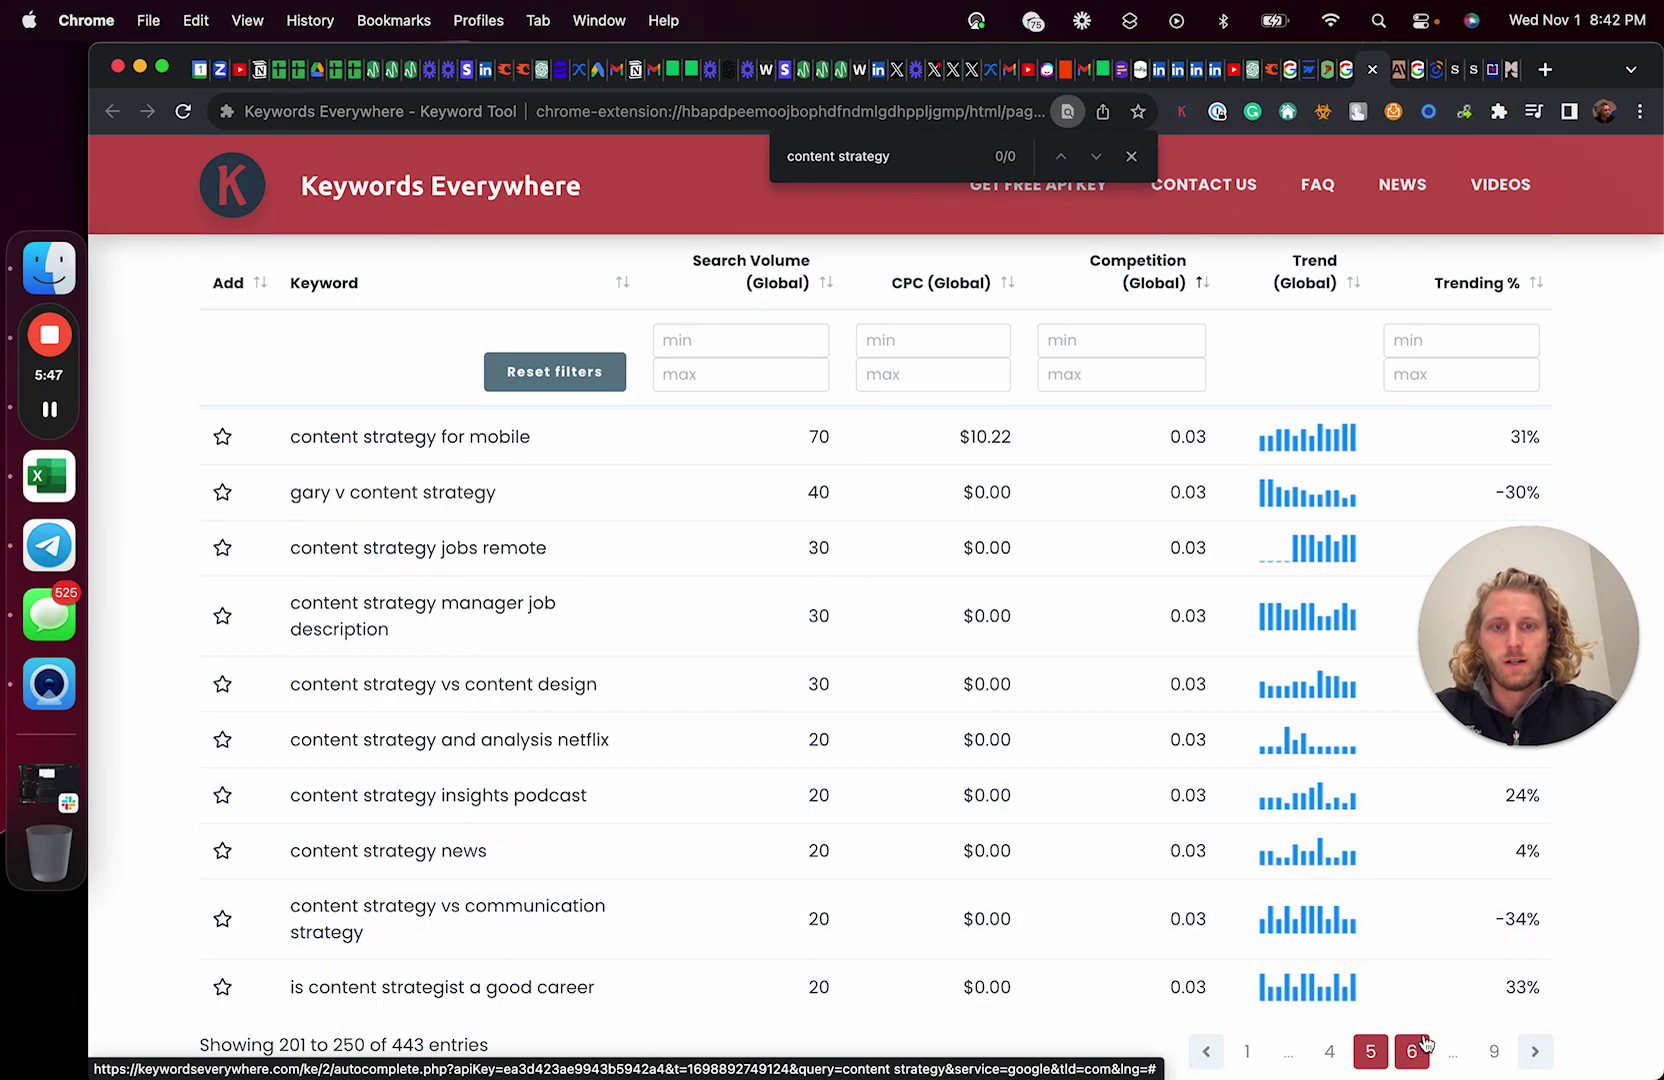
{"action": "scroll", "coordinate": [754, 824], "scroll_direction": "up", "scroll_amount": 5}
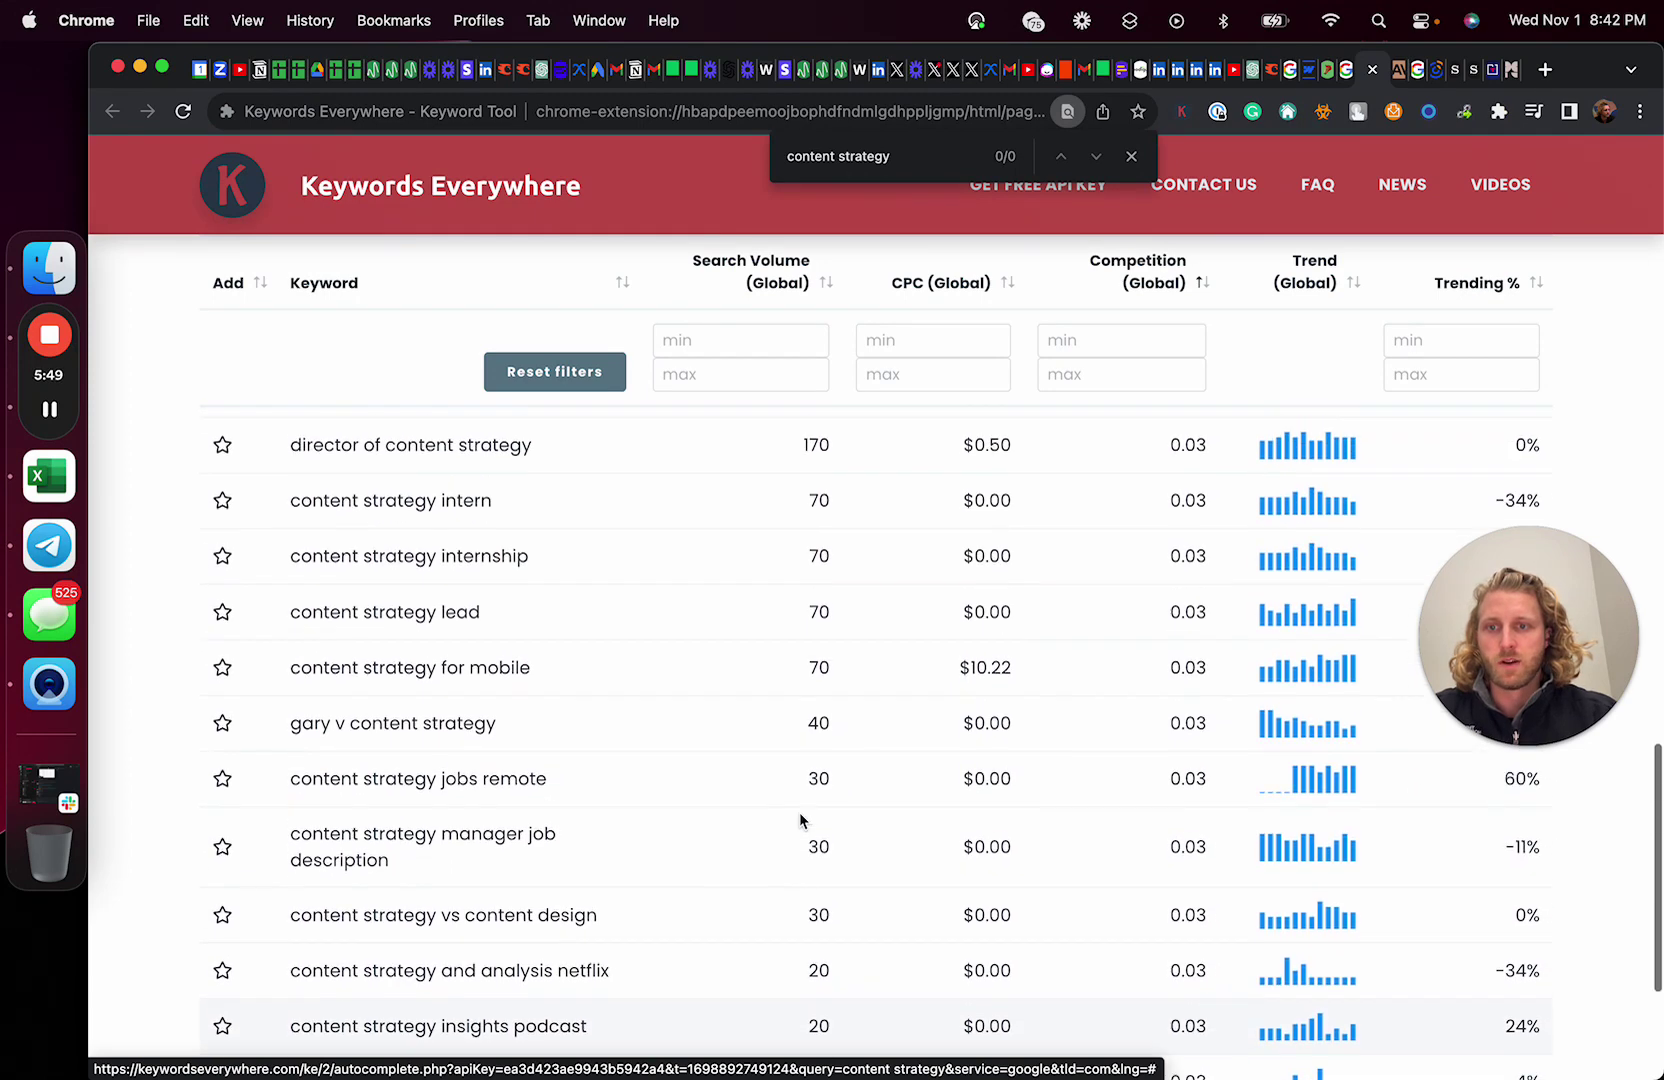
{"action": "scroll", "coordinate": [800, 820], "scroll_direction": "up", "scroll_amount": 3}
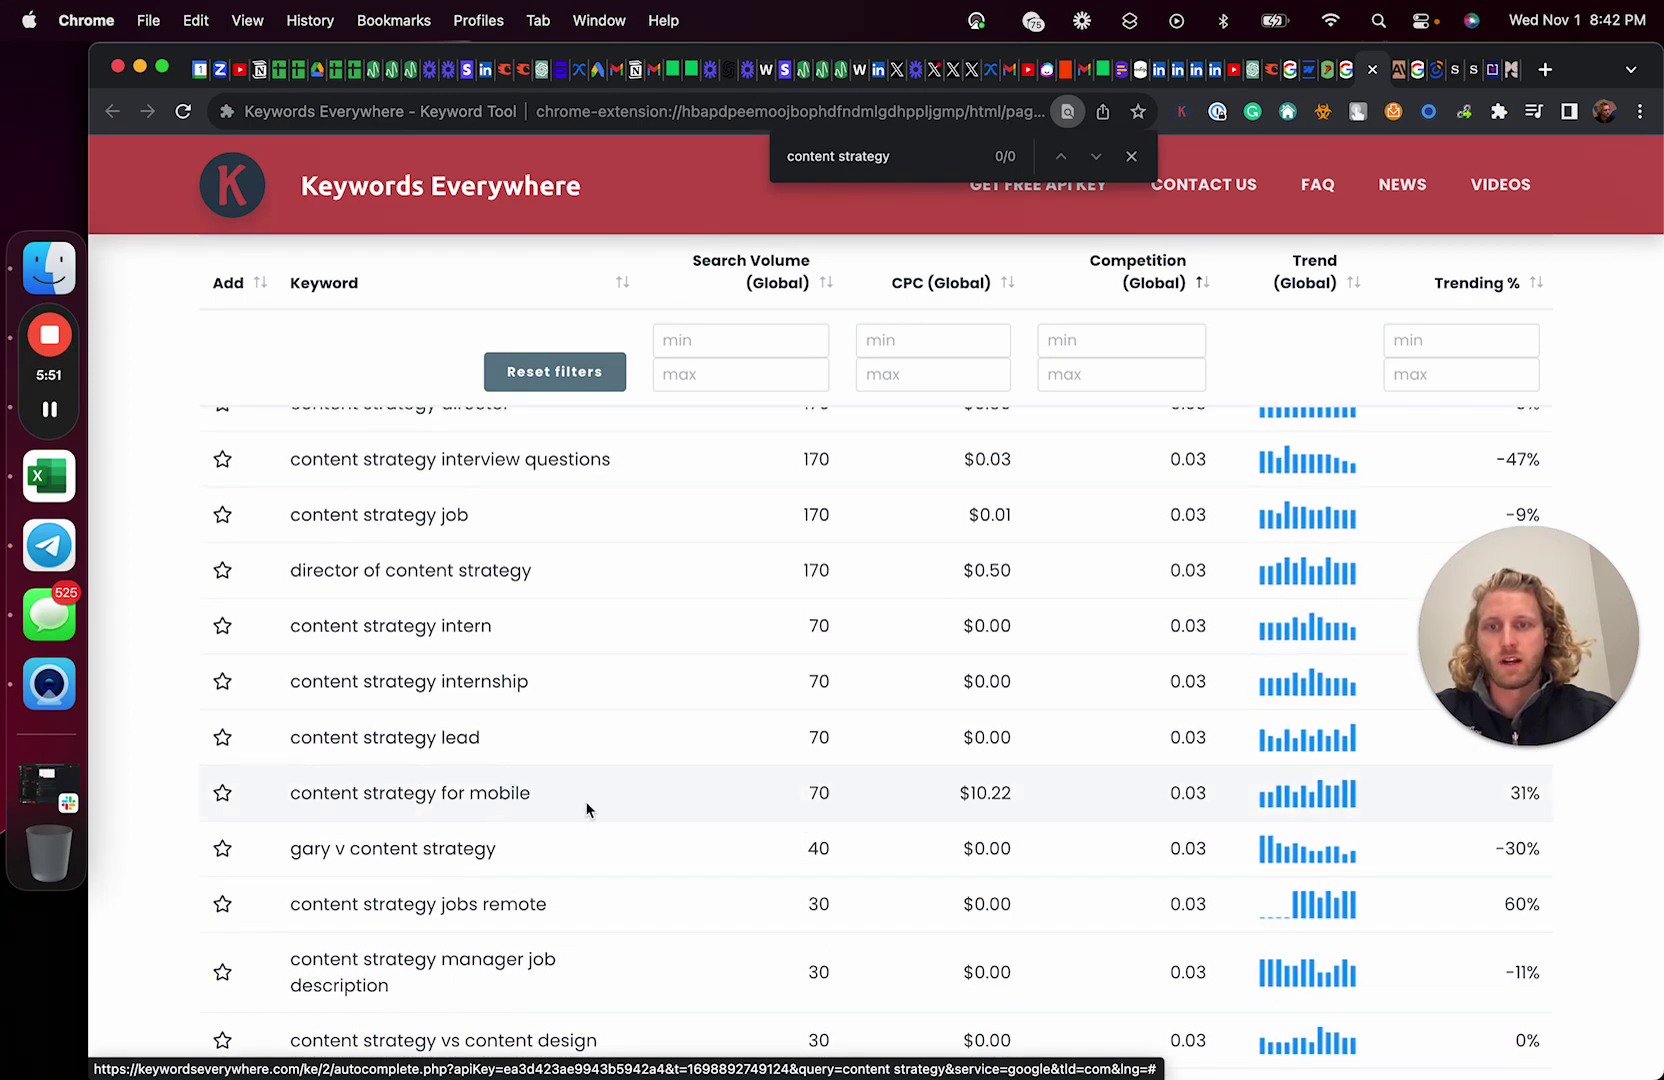
{"action": "scroll", "coordinate": [564, 810], "scroll_direction": "up", "scroll_amount": 4}
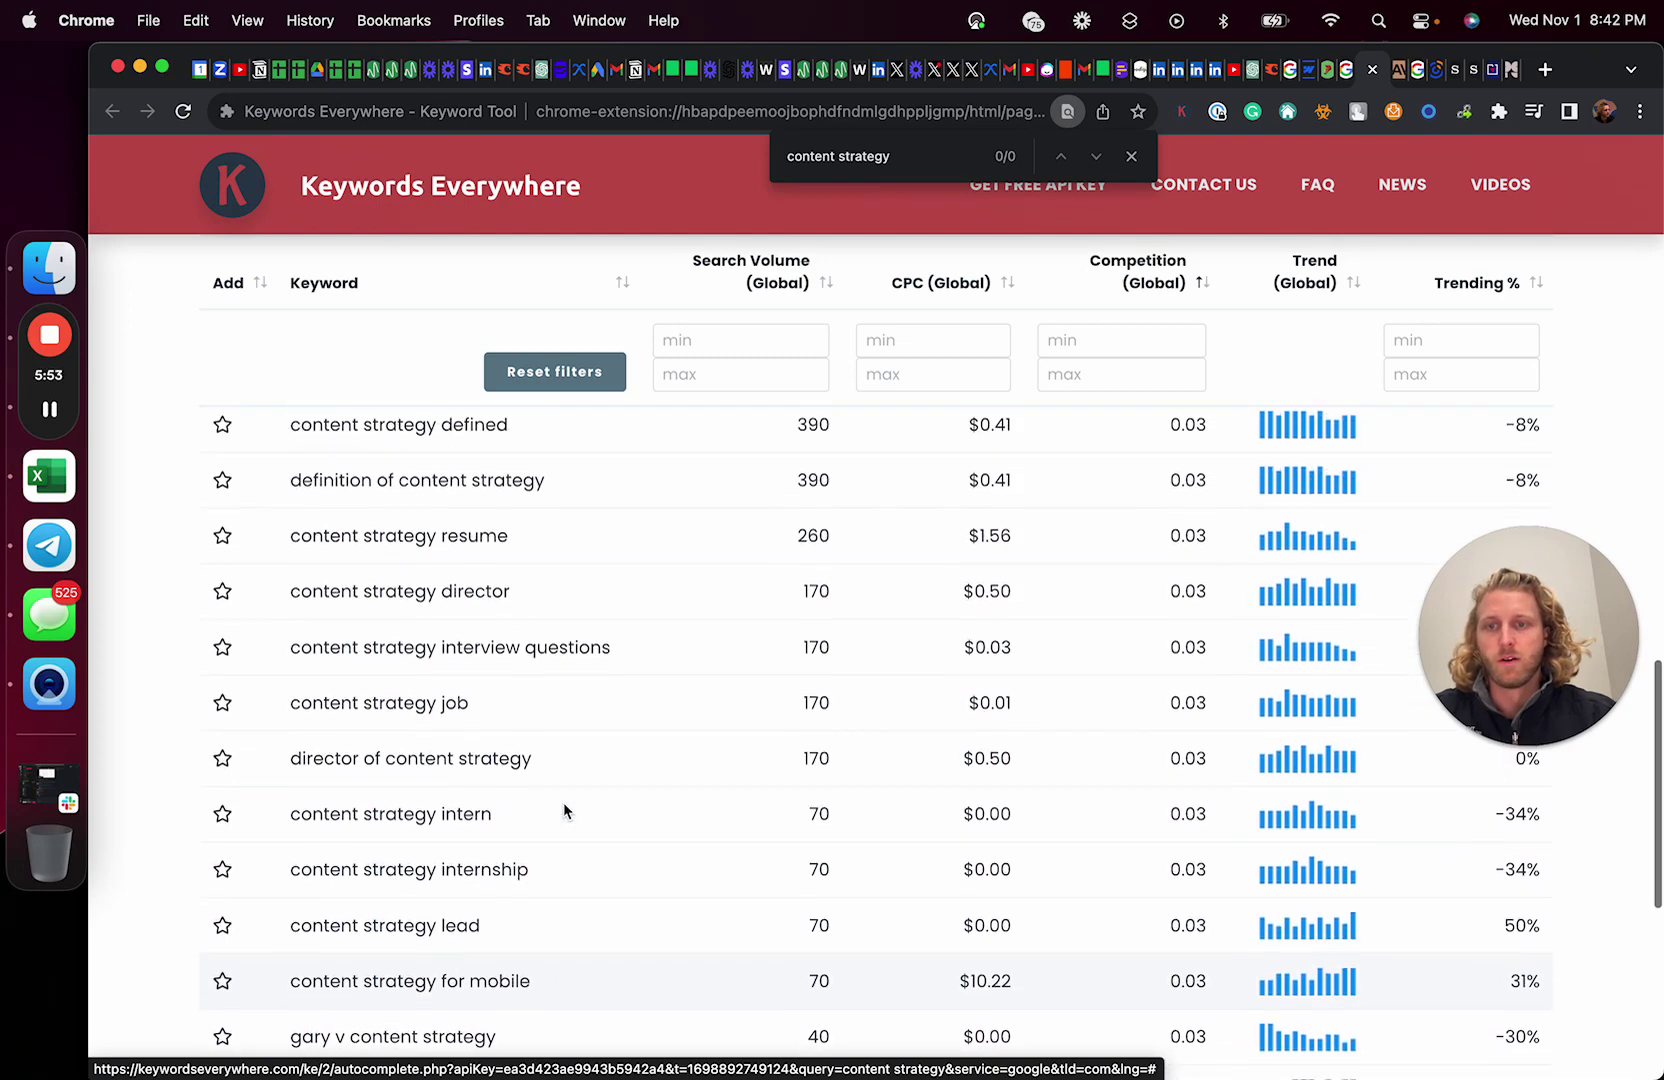
{"action": "scroll", "coordinate": [563, 810], "scroll_direction": "up", "scroll_amount": 5}
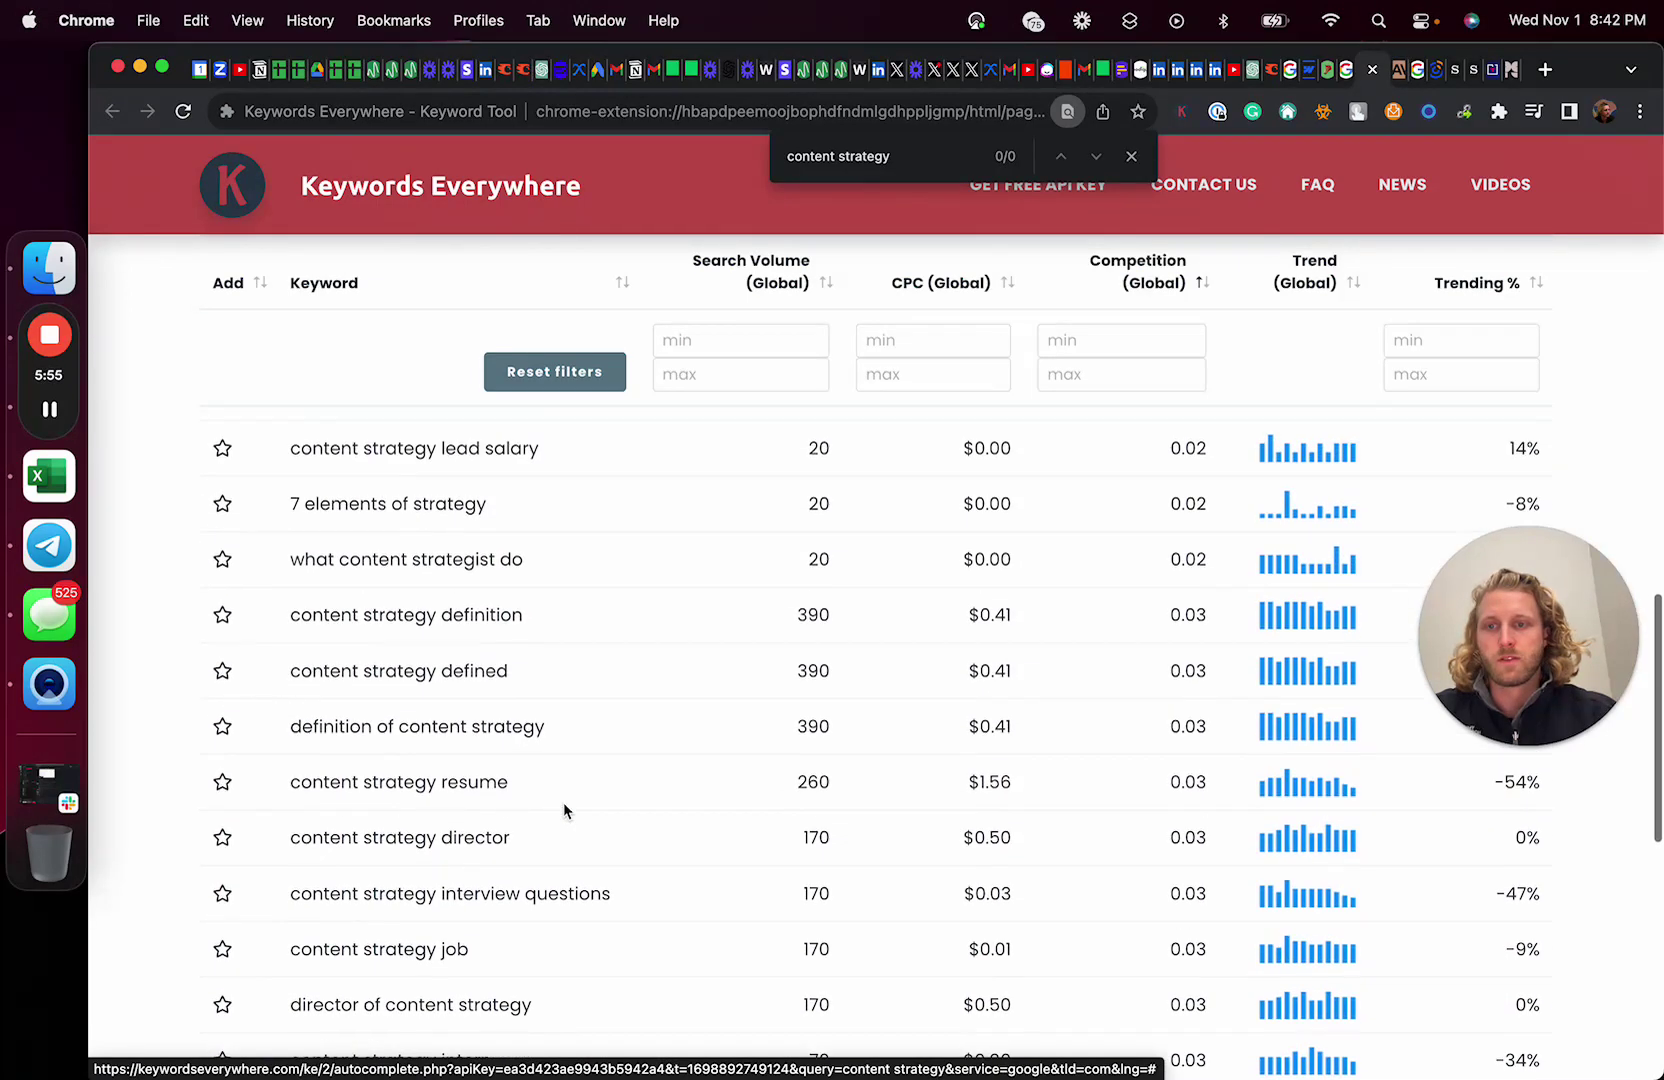
{"action": "scroll", "coordinate": [563, 810], "scroll_direction": "up", "scroll_amount": 4}
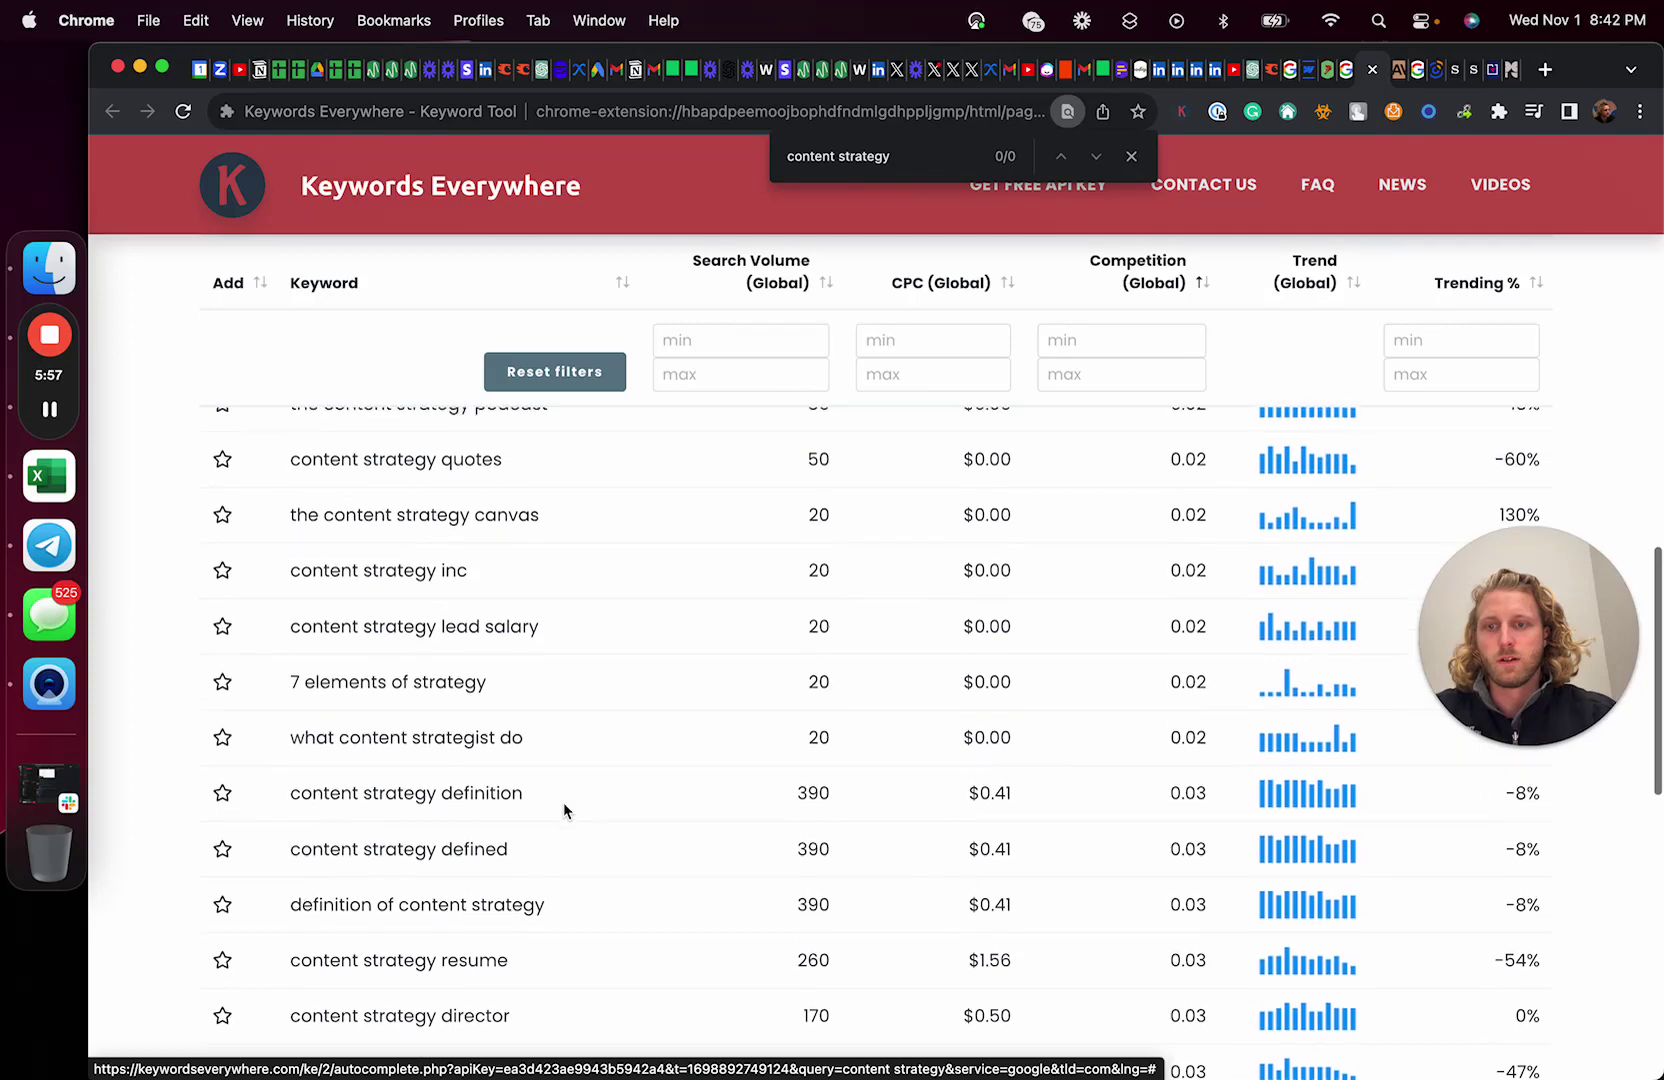
{"action": "scroll", "coordinate": [564, 808], "scroll_direction": "up", "scroll_amount": 7}
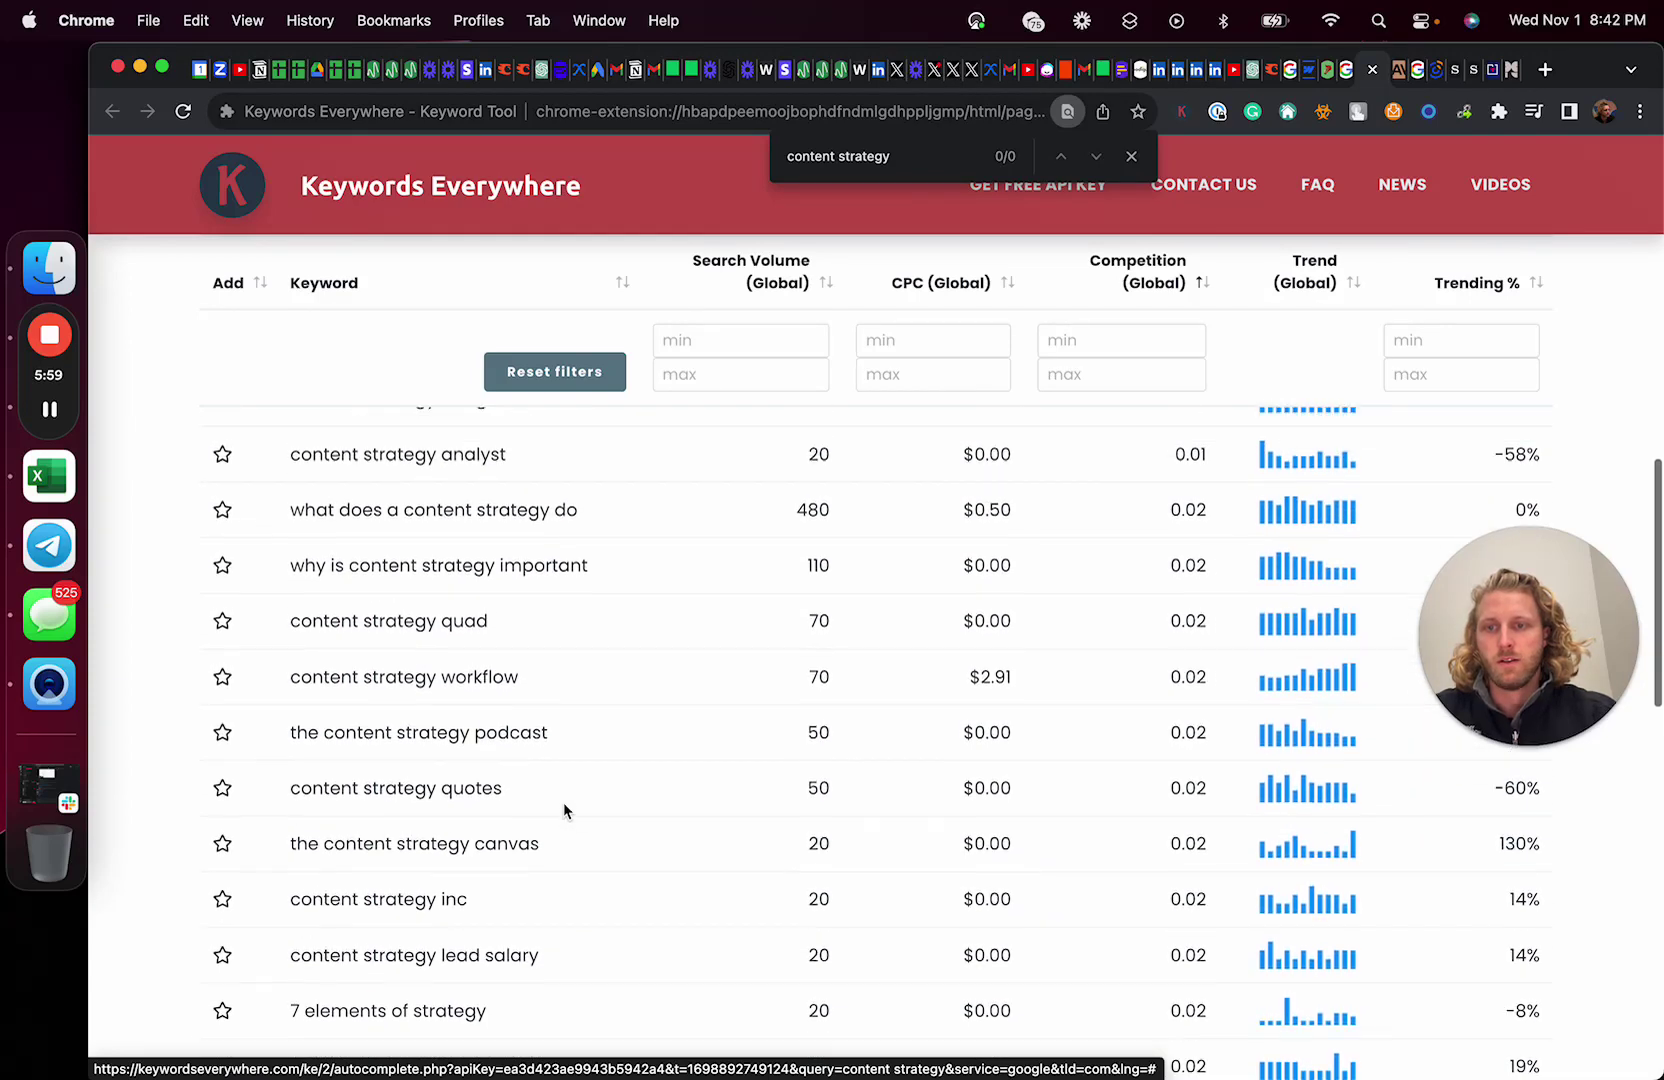
{"action": "scroll", "coordinate": [565, 811], "scroll_direction": "up", "scroll_amount": 5}
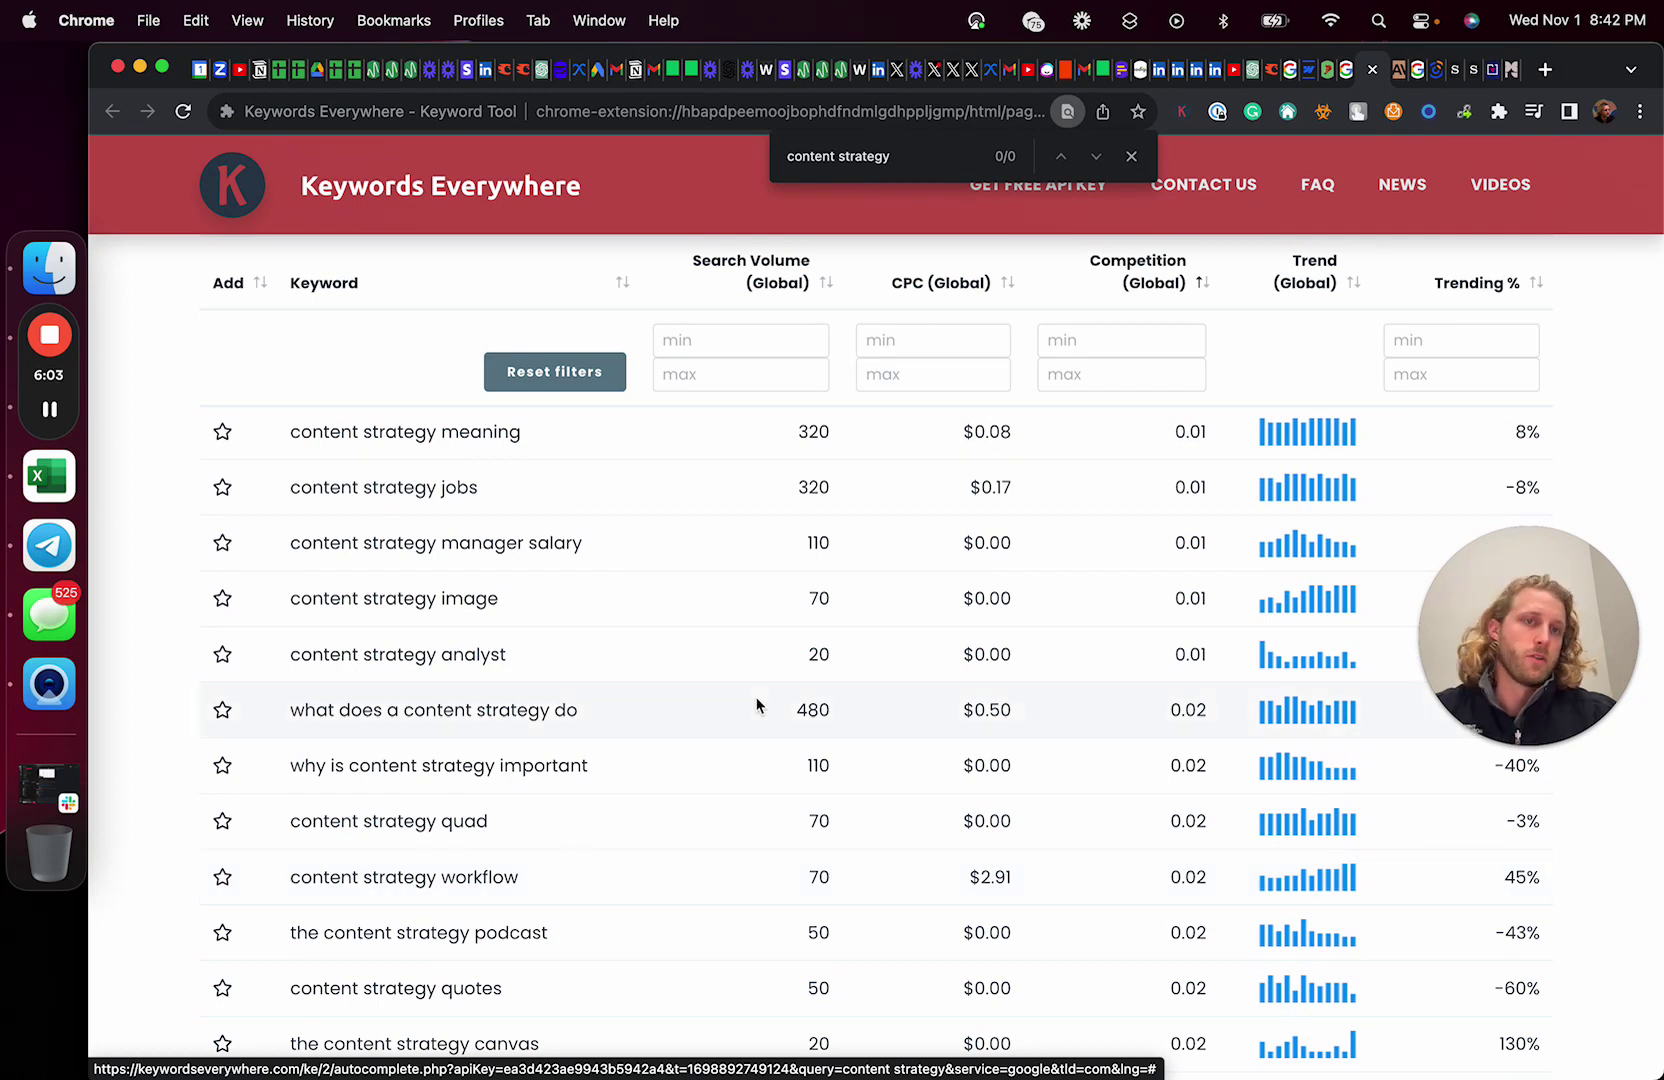
Go back to Claude's new chat holding paste.txt, paste-2.txt and paste-3.txt, caret in the message box
{"action": "left_click", "coordinate": [1268, 88]}
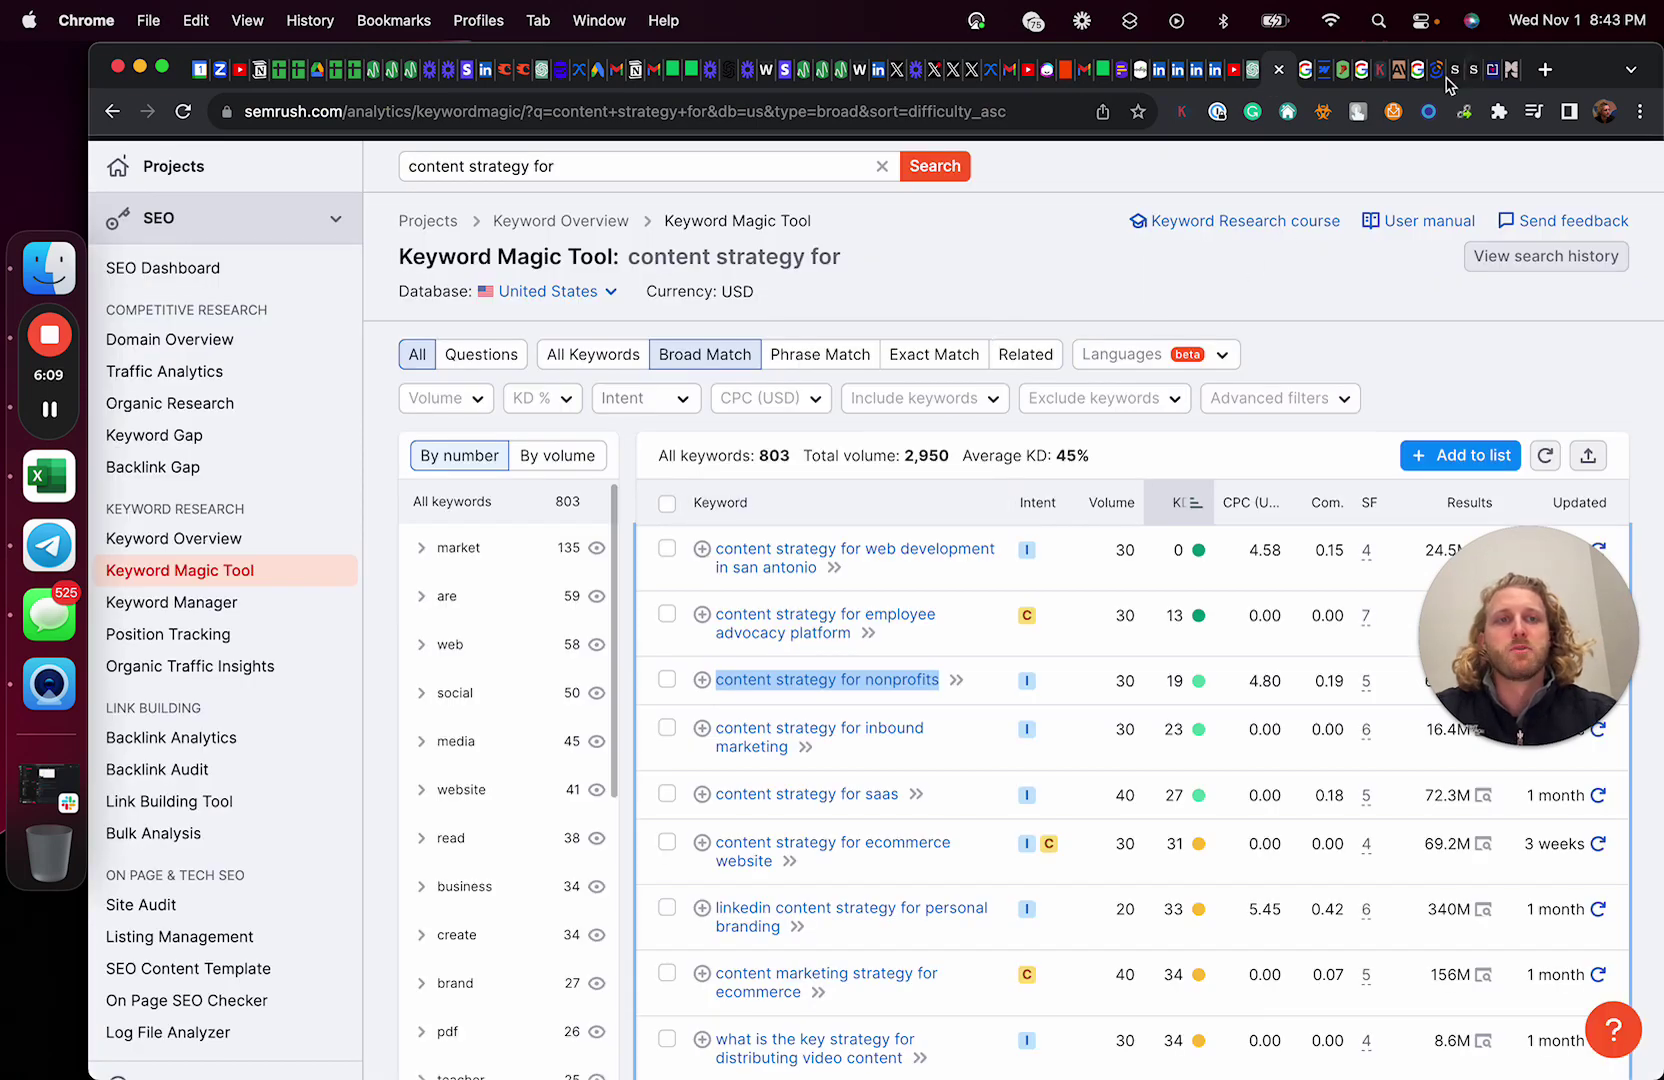
{"action": "left_click", "coordinate": [1399, 86]}
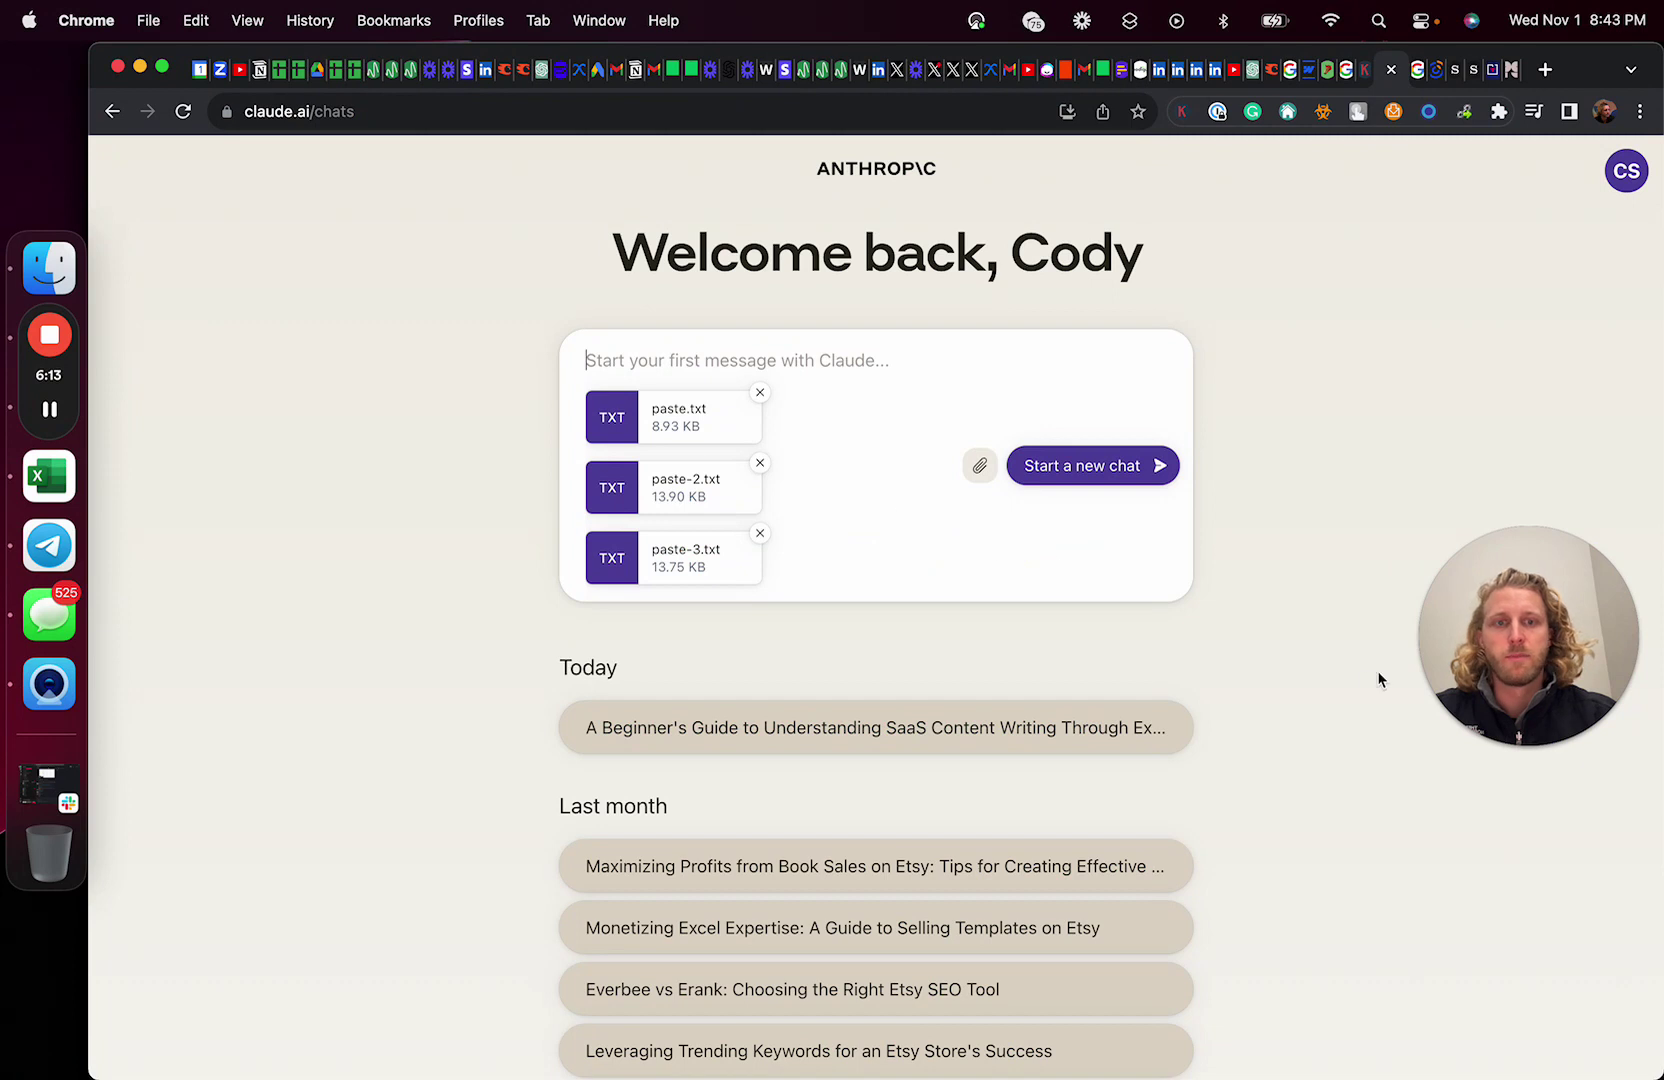
{"action": "left_click_drag", "start_coordinate": [1517, 640], "coordinate": [1517, 938]}
{"action": "left_click", "coordinate": [753, 367]}
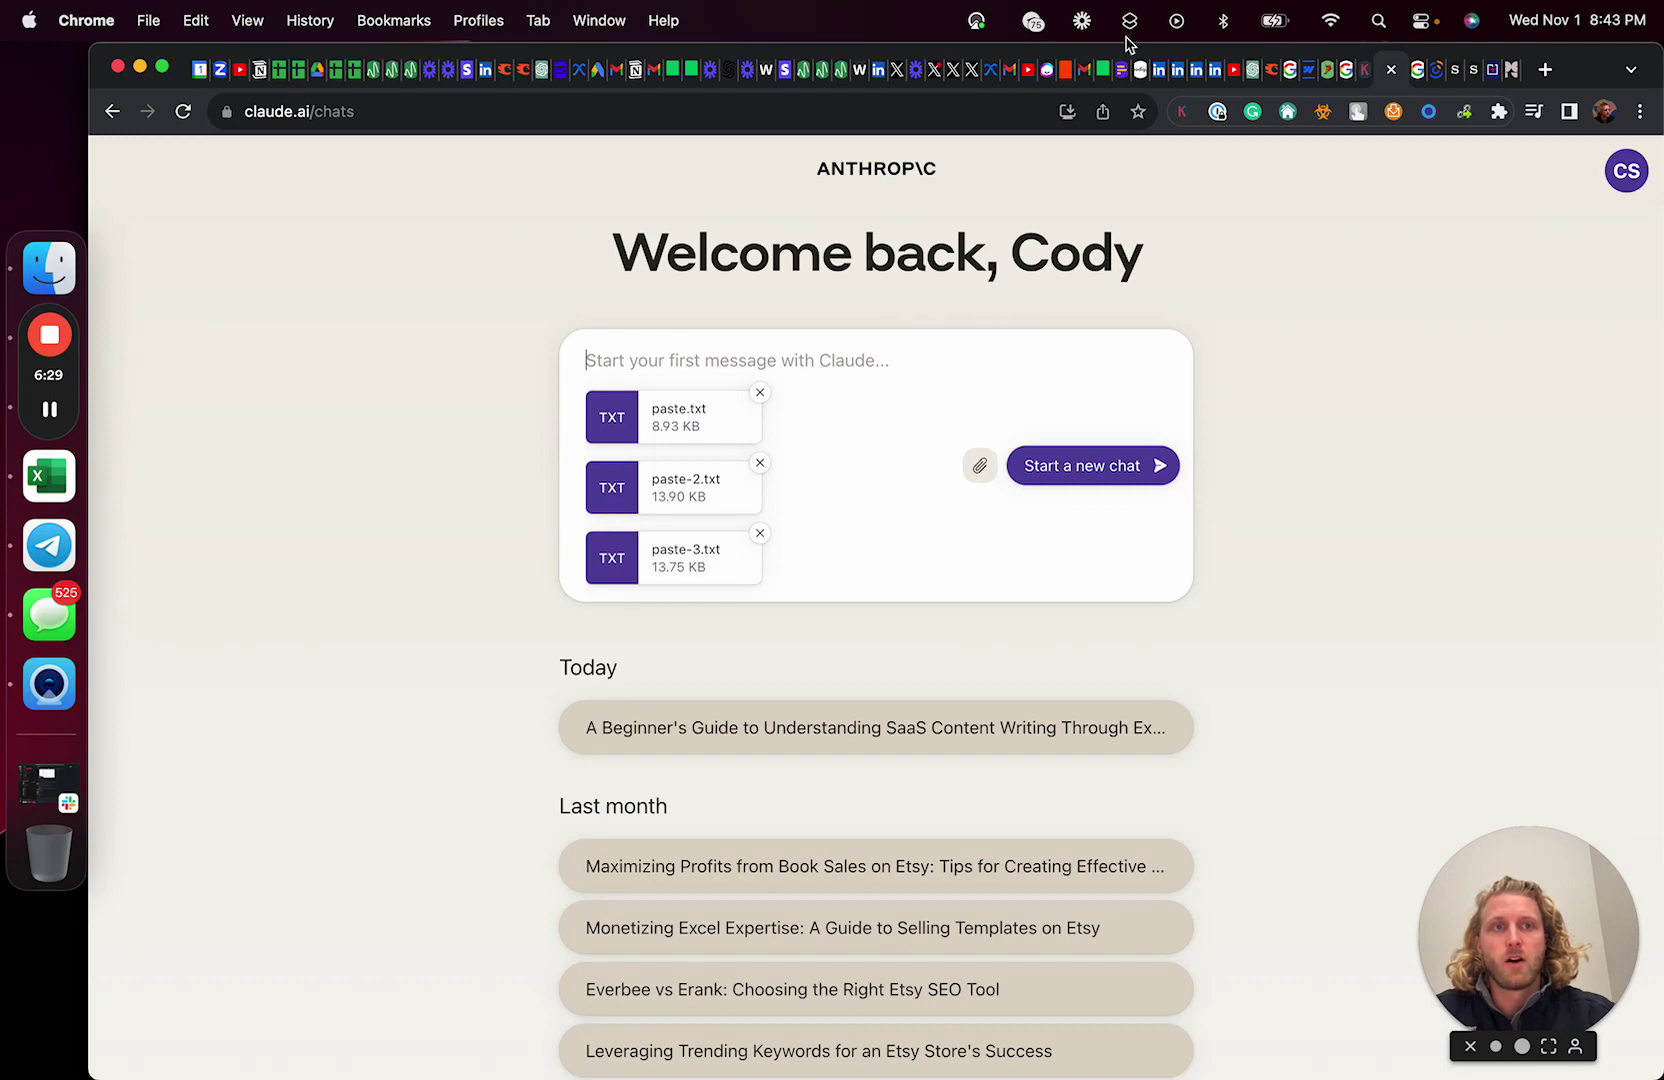
{"action": "left_click", "coordinate": [1474, 76]}
{"action": "left_click", "coordinate": [1436, 76]}
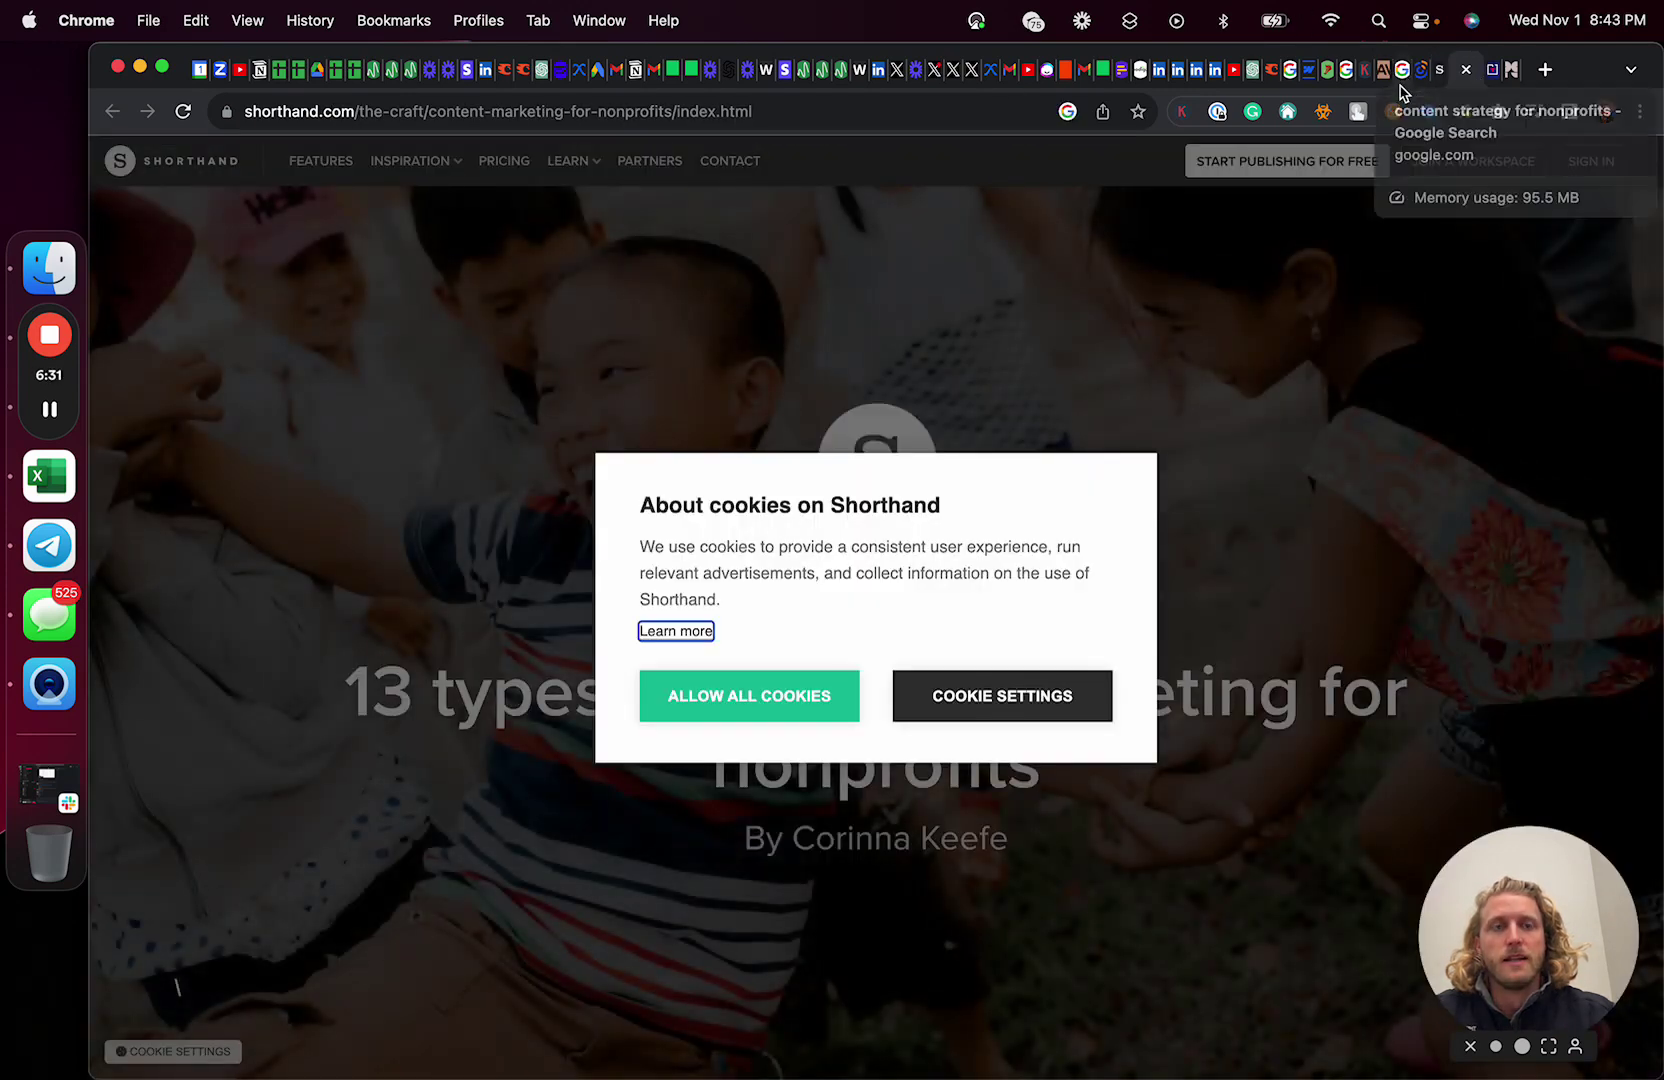
{"action": "left_click", "coordinate": [1383, 76]}
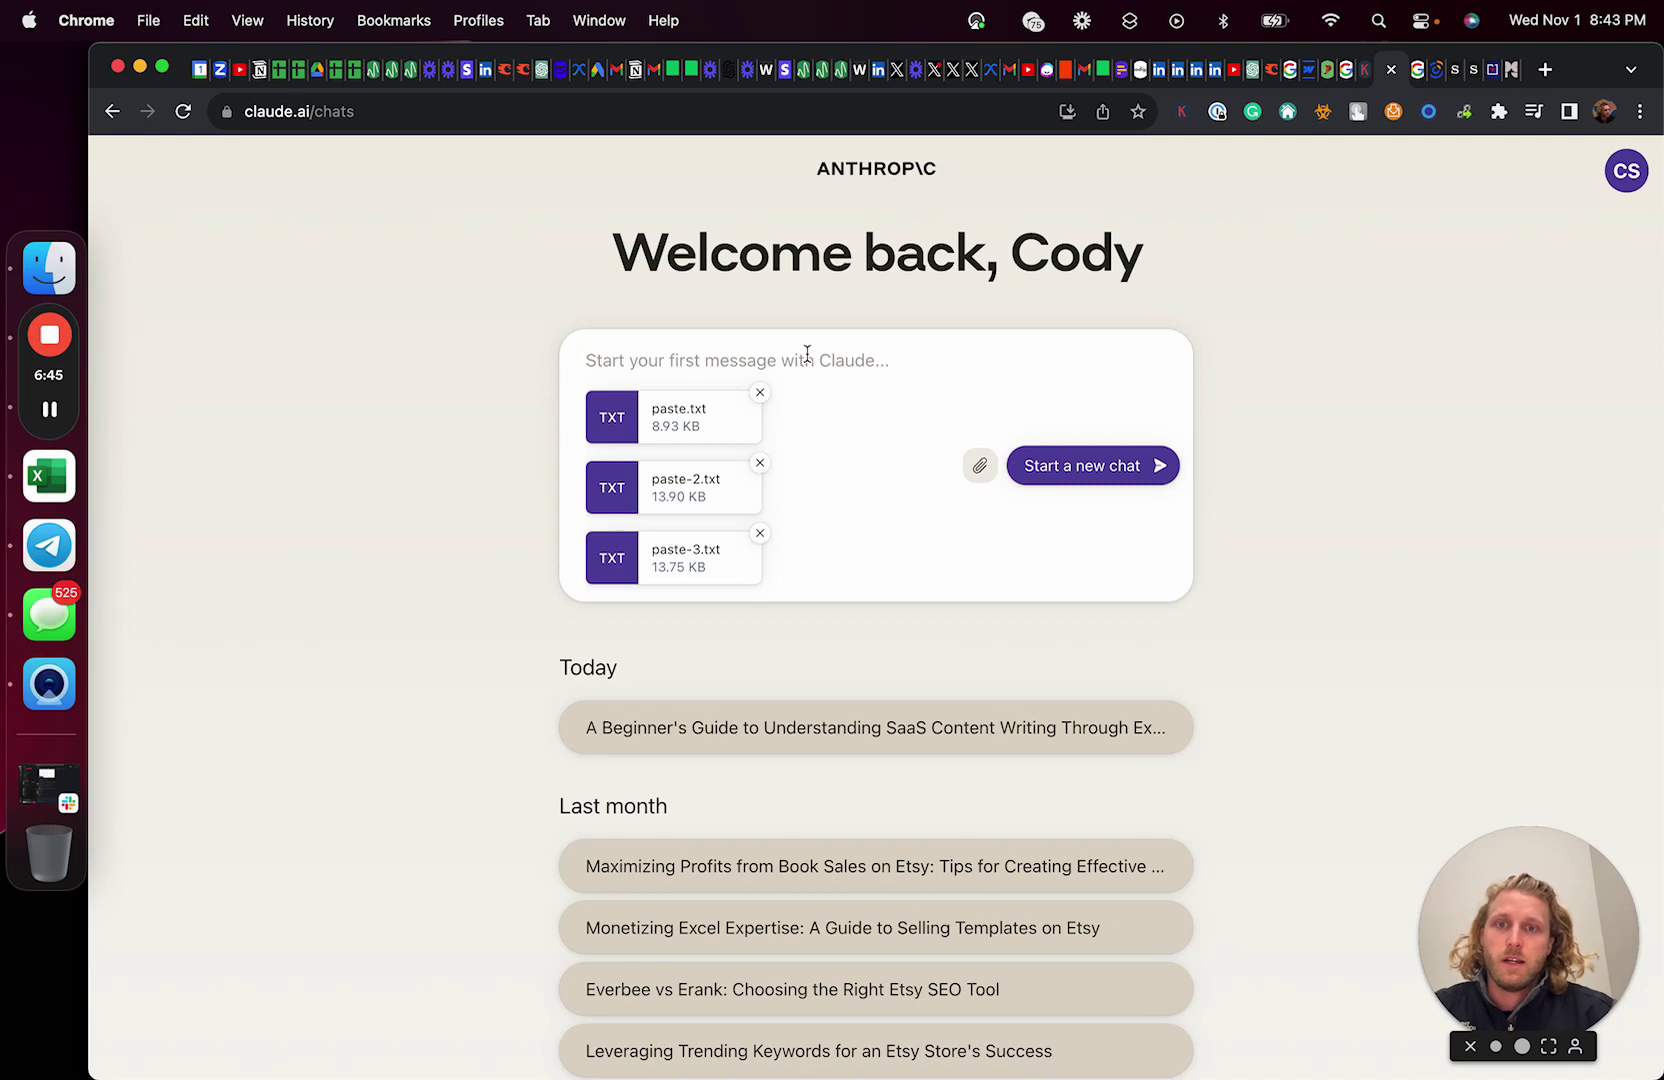
Ask Claude for a detailed blog post outline on 'content strategy for nonprofits' from the attached text
{"action": "type", "text": "content strategy for nonprofits"}
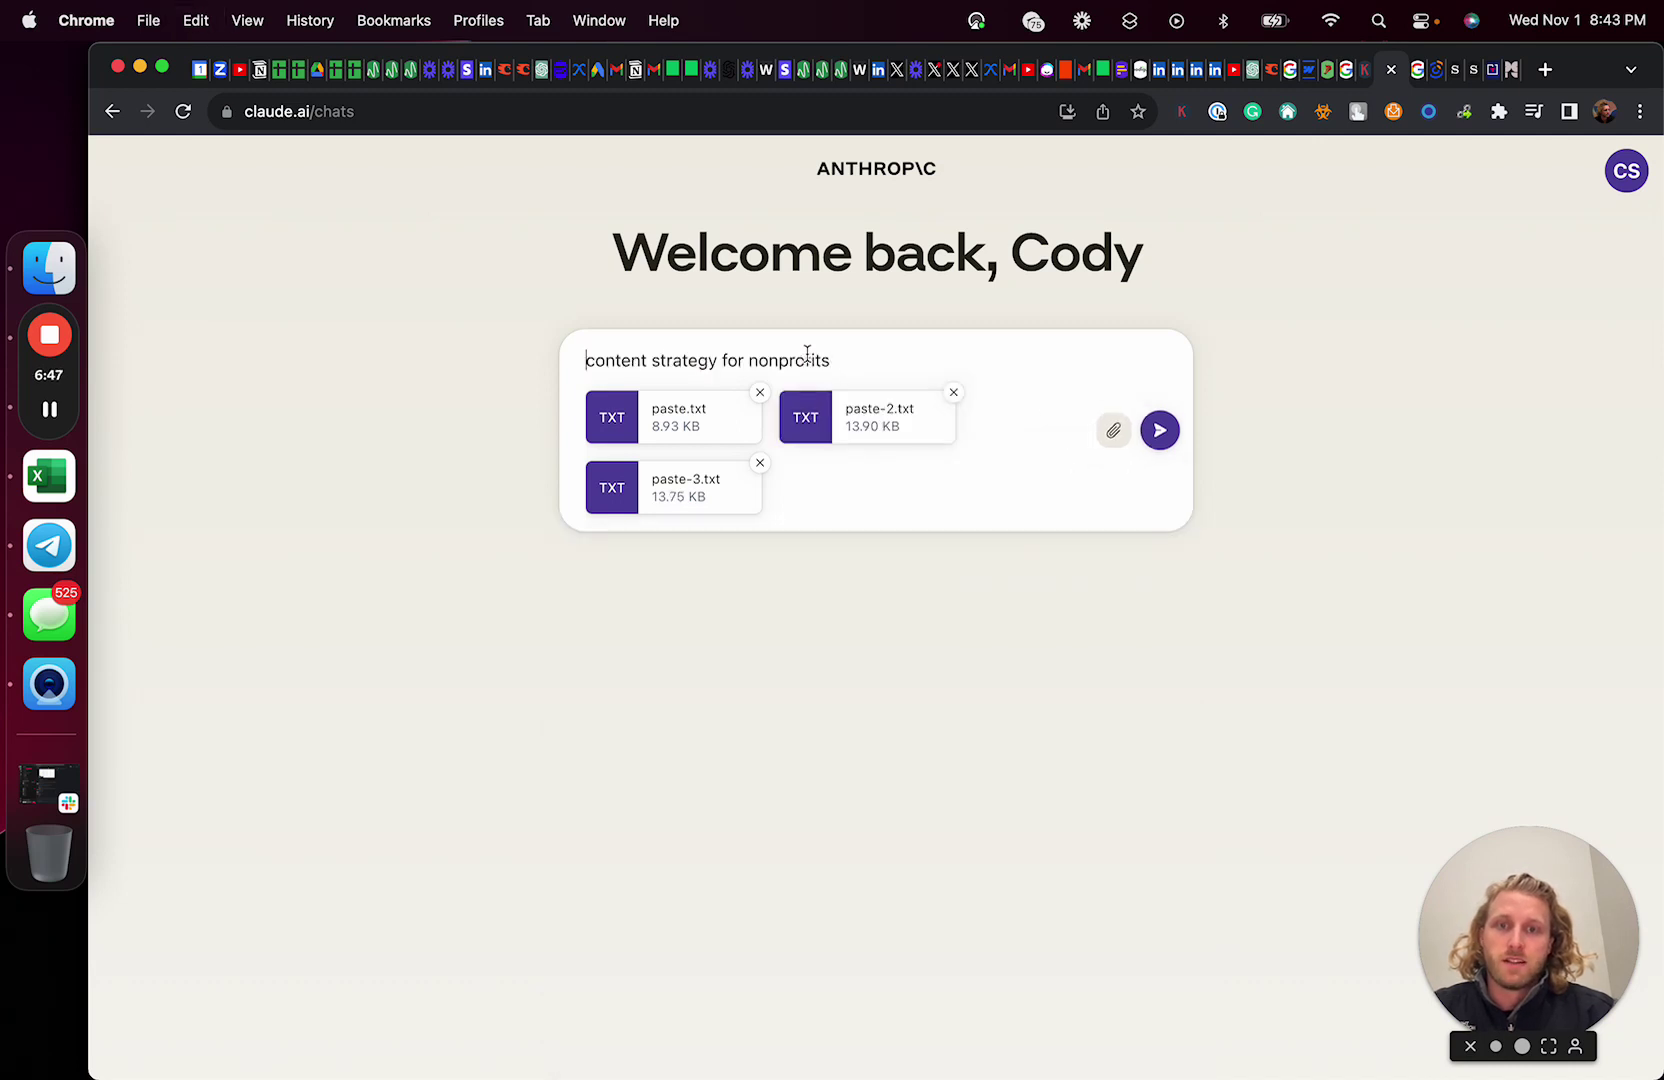
{"action": "type", "text": "write a blo"}
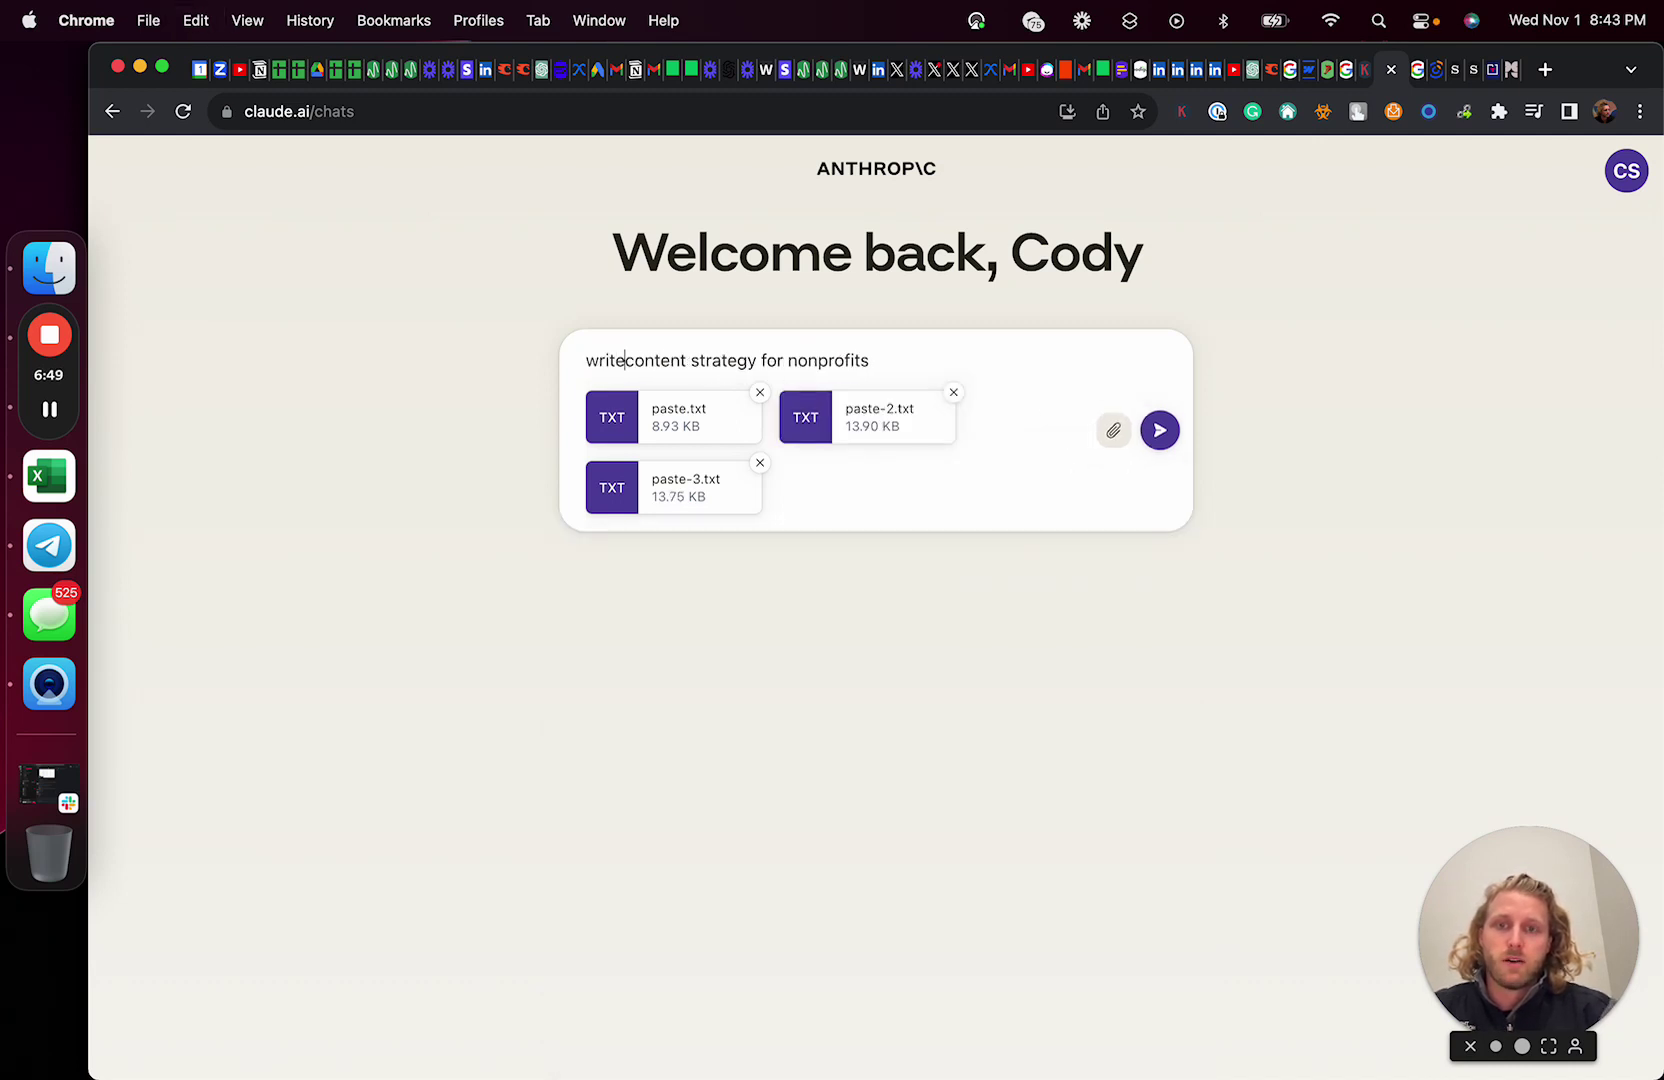
{"action": "type", "text": "g post"}
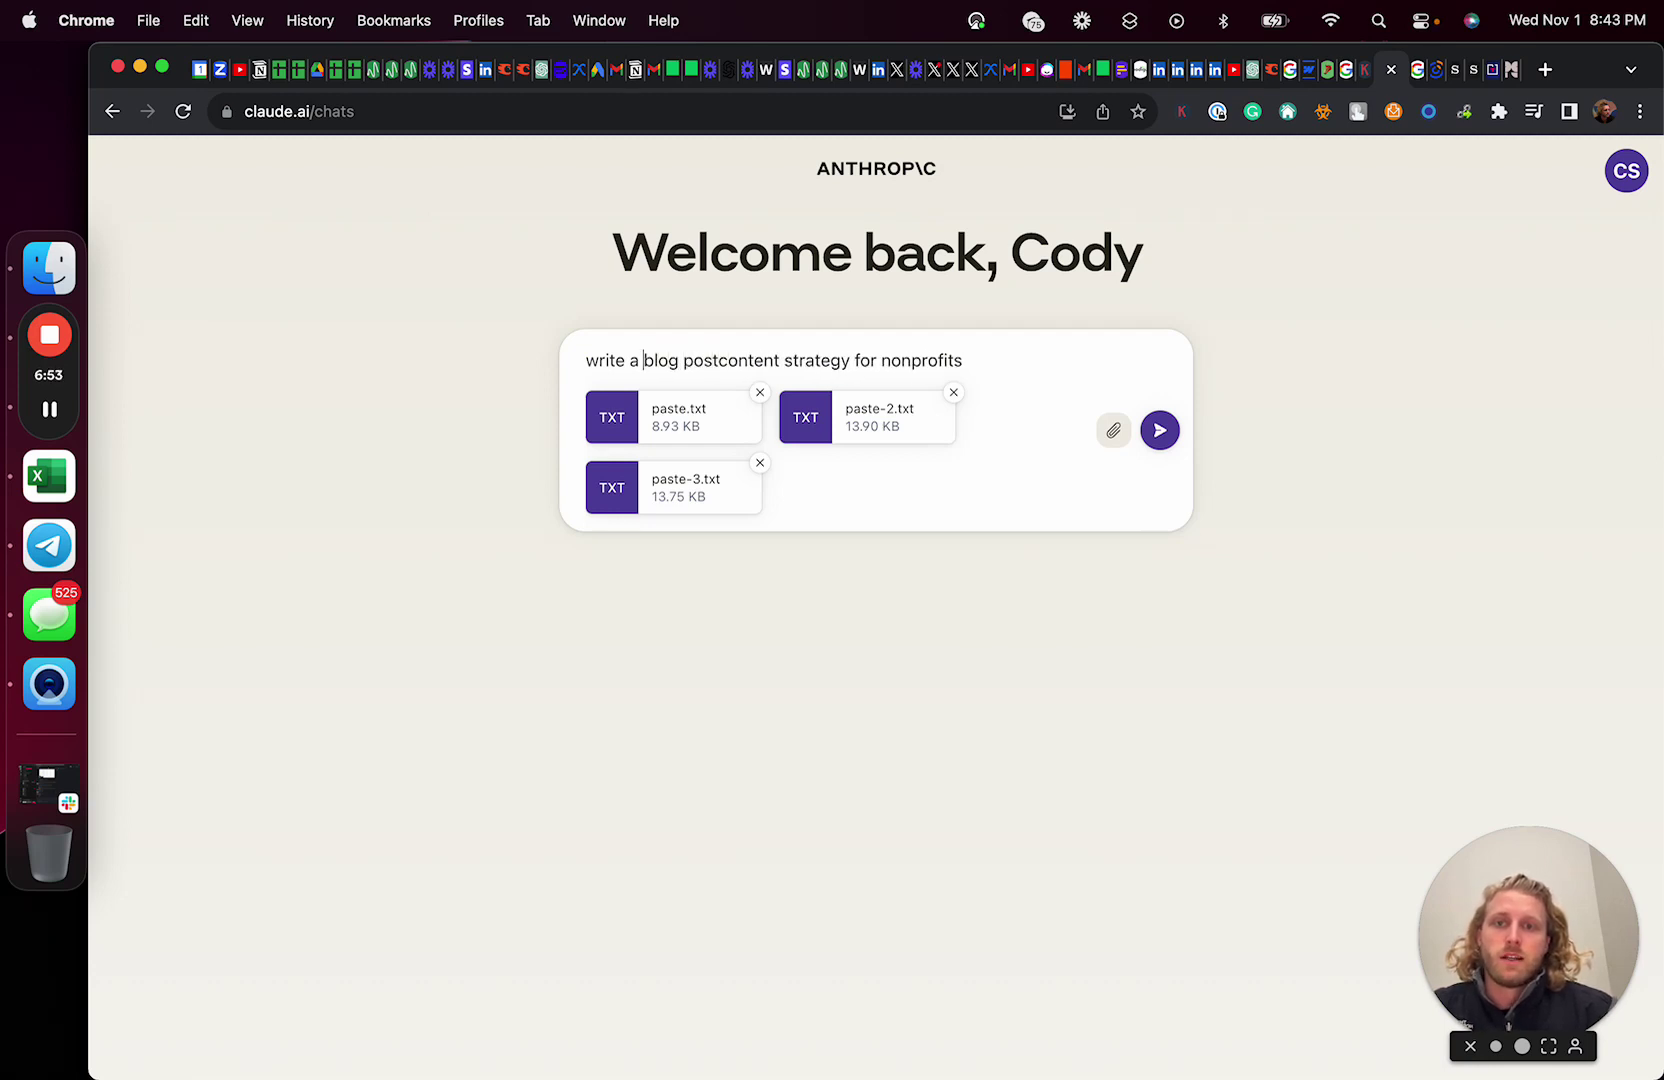
{"action": "type", "text": "detailed"}
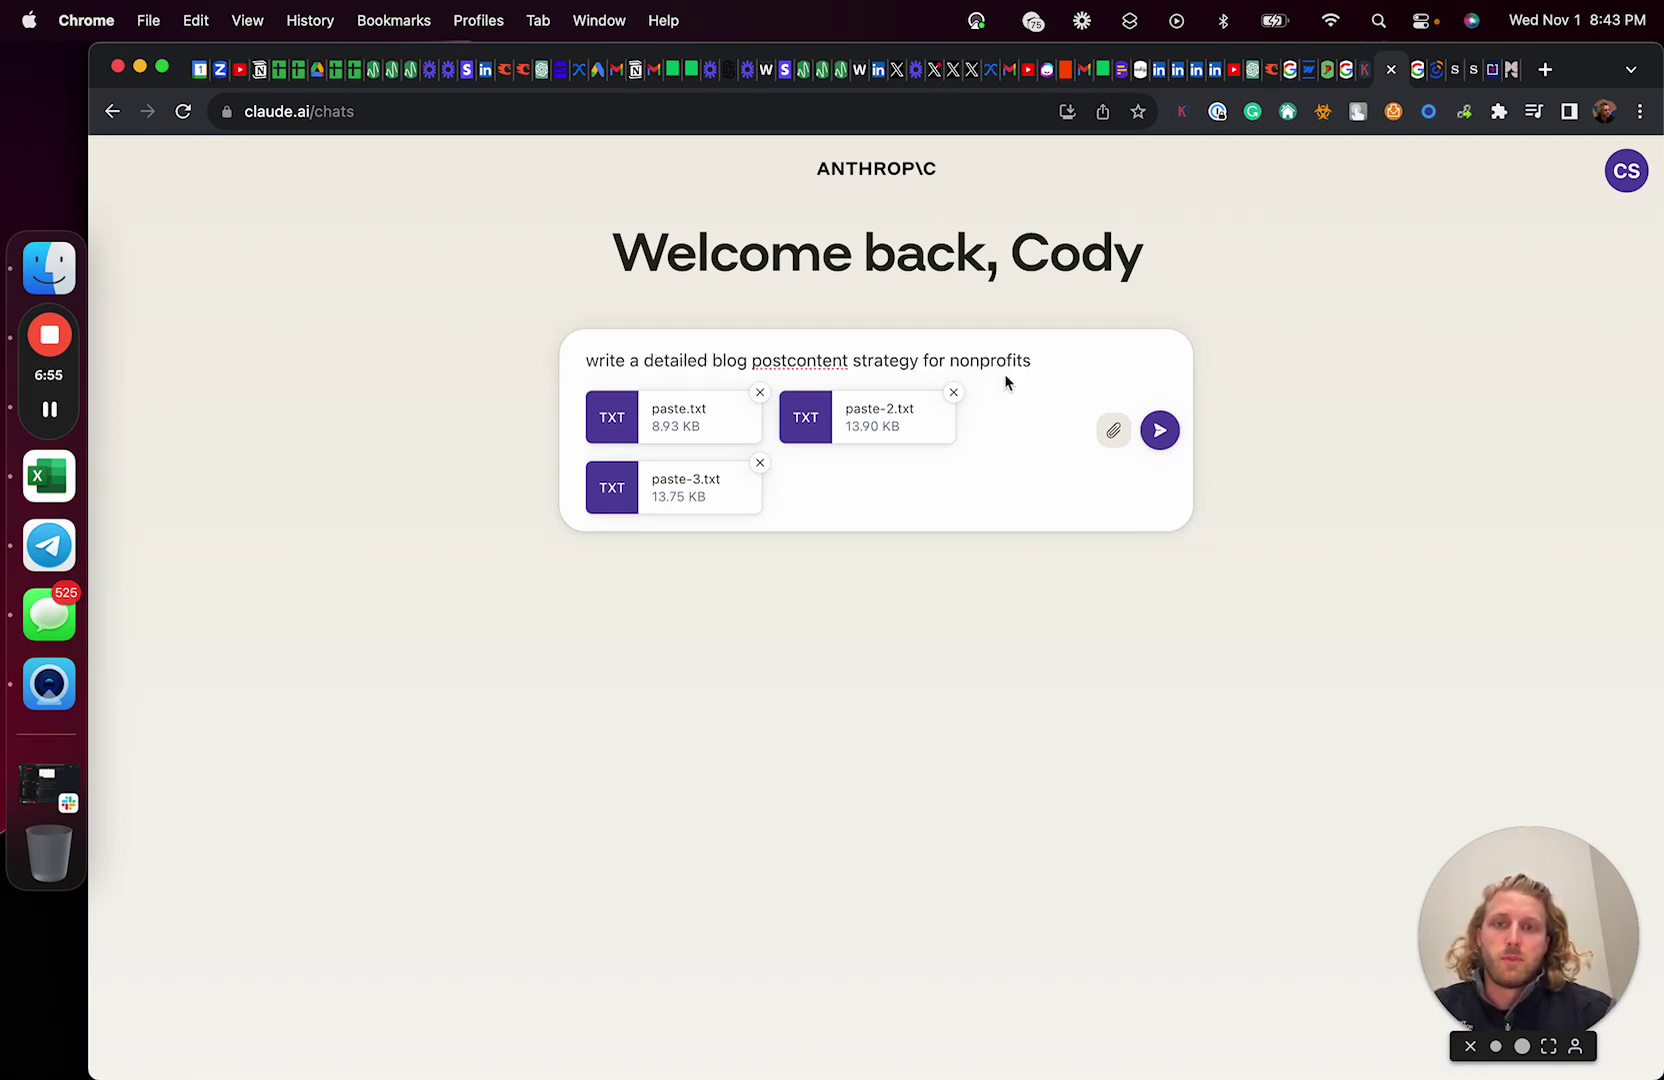
{"action": "left_click", "coordinate": [786, 362]}
{"action": "type", "text": "outline bas"}
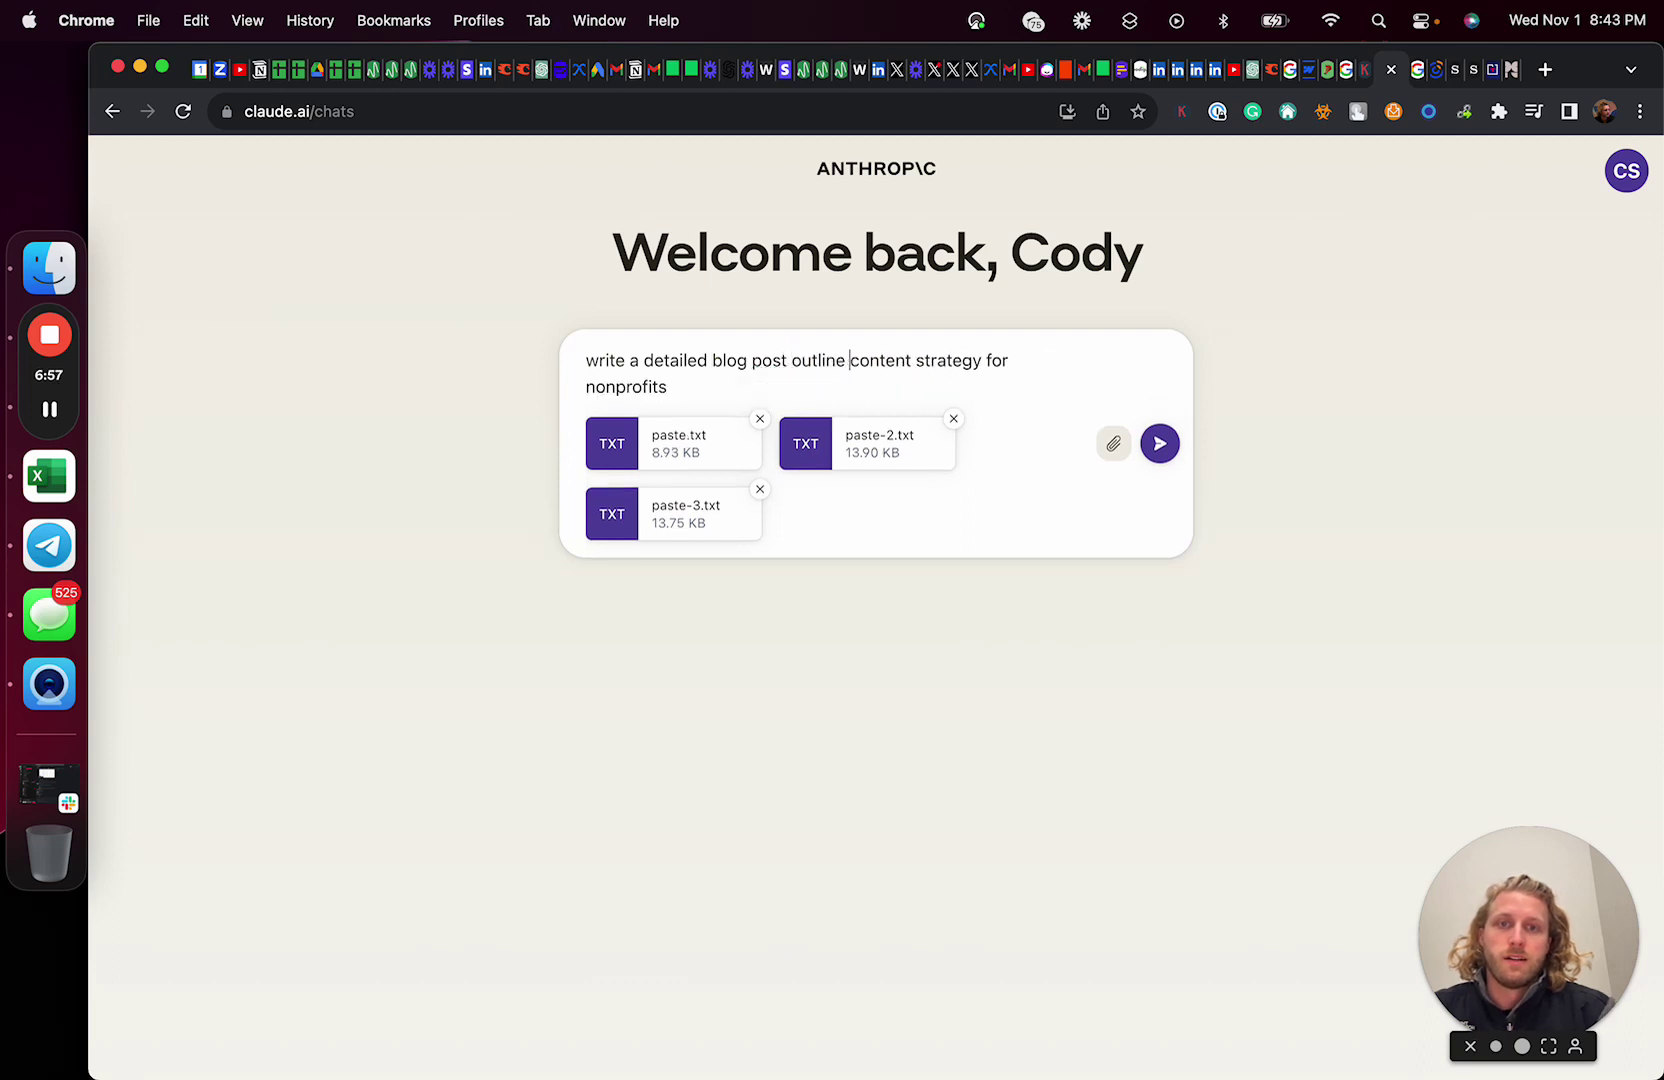
{"action": "type", "text": "ed on t"}
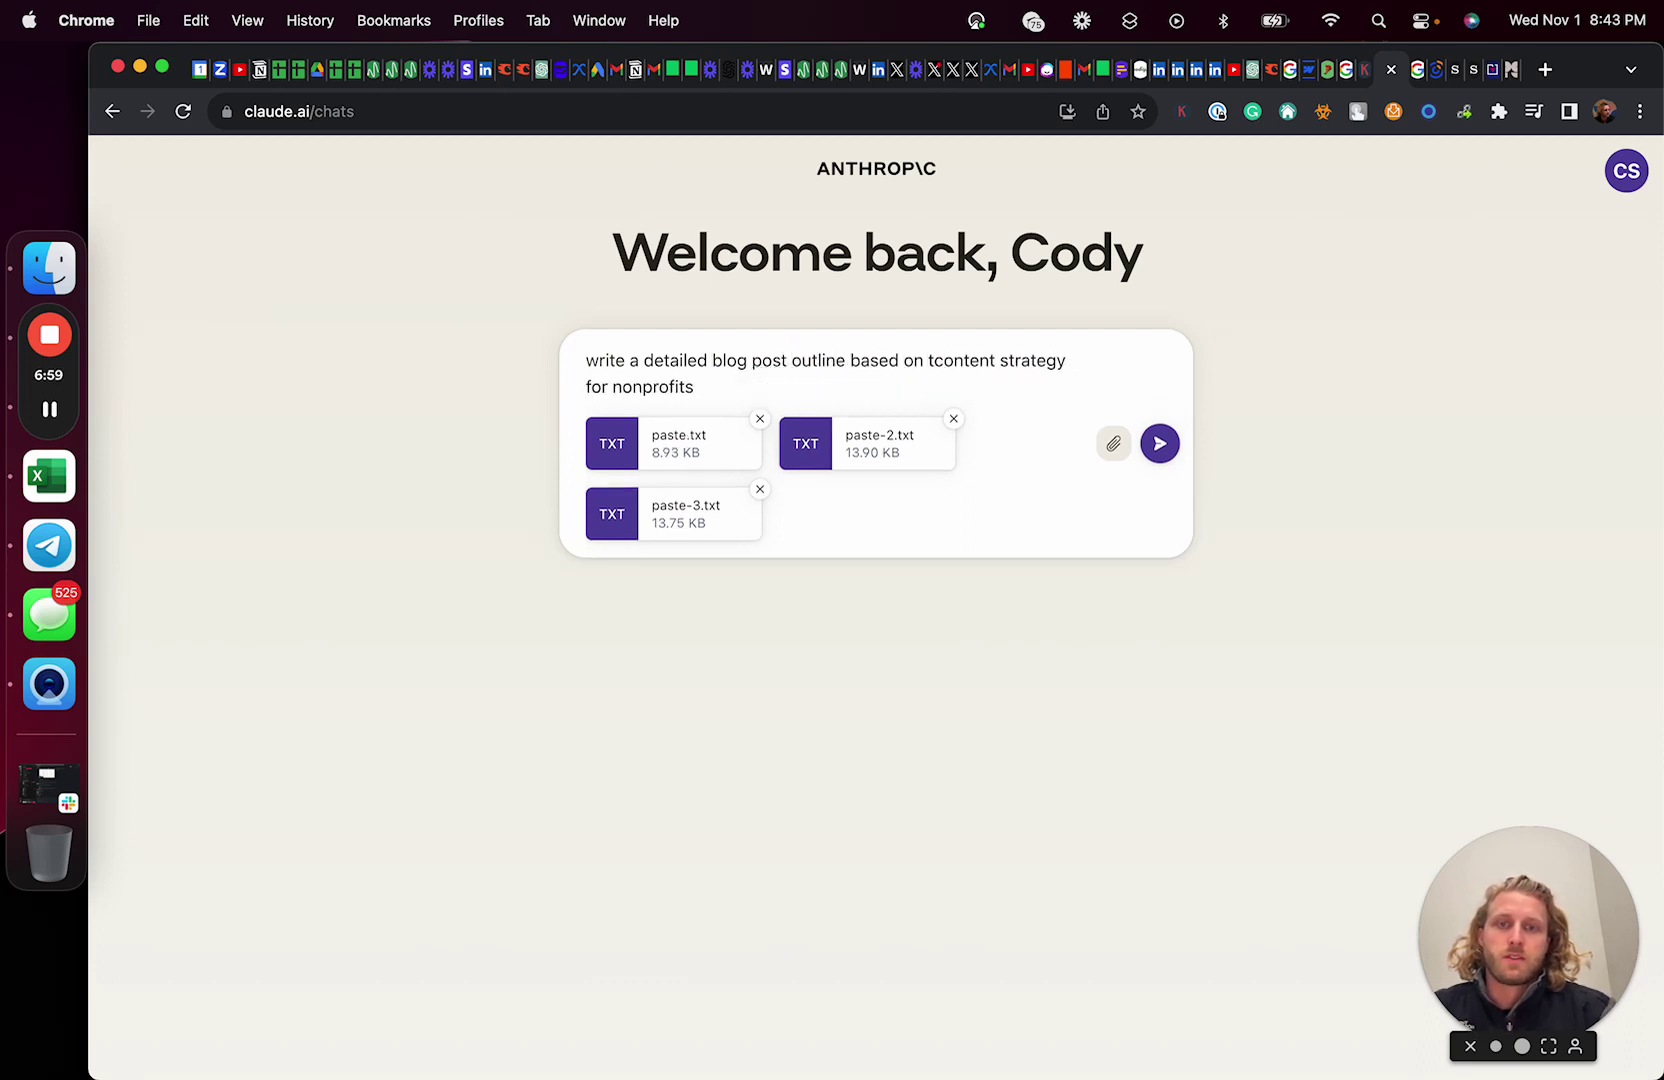
{"action": "type", "text": "he following text about:"}
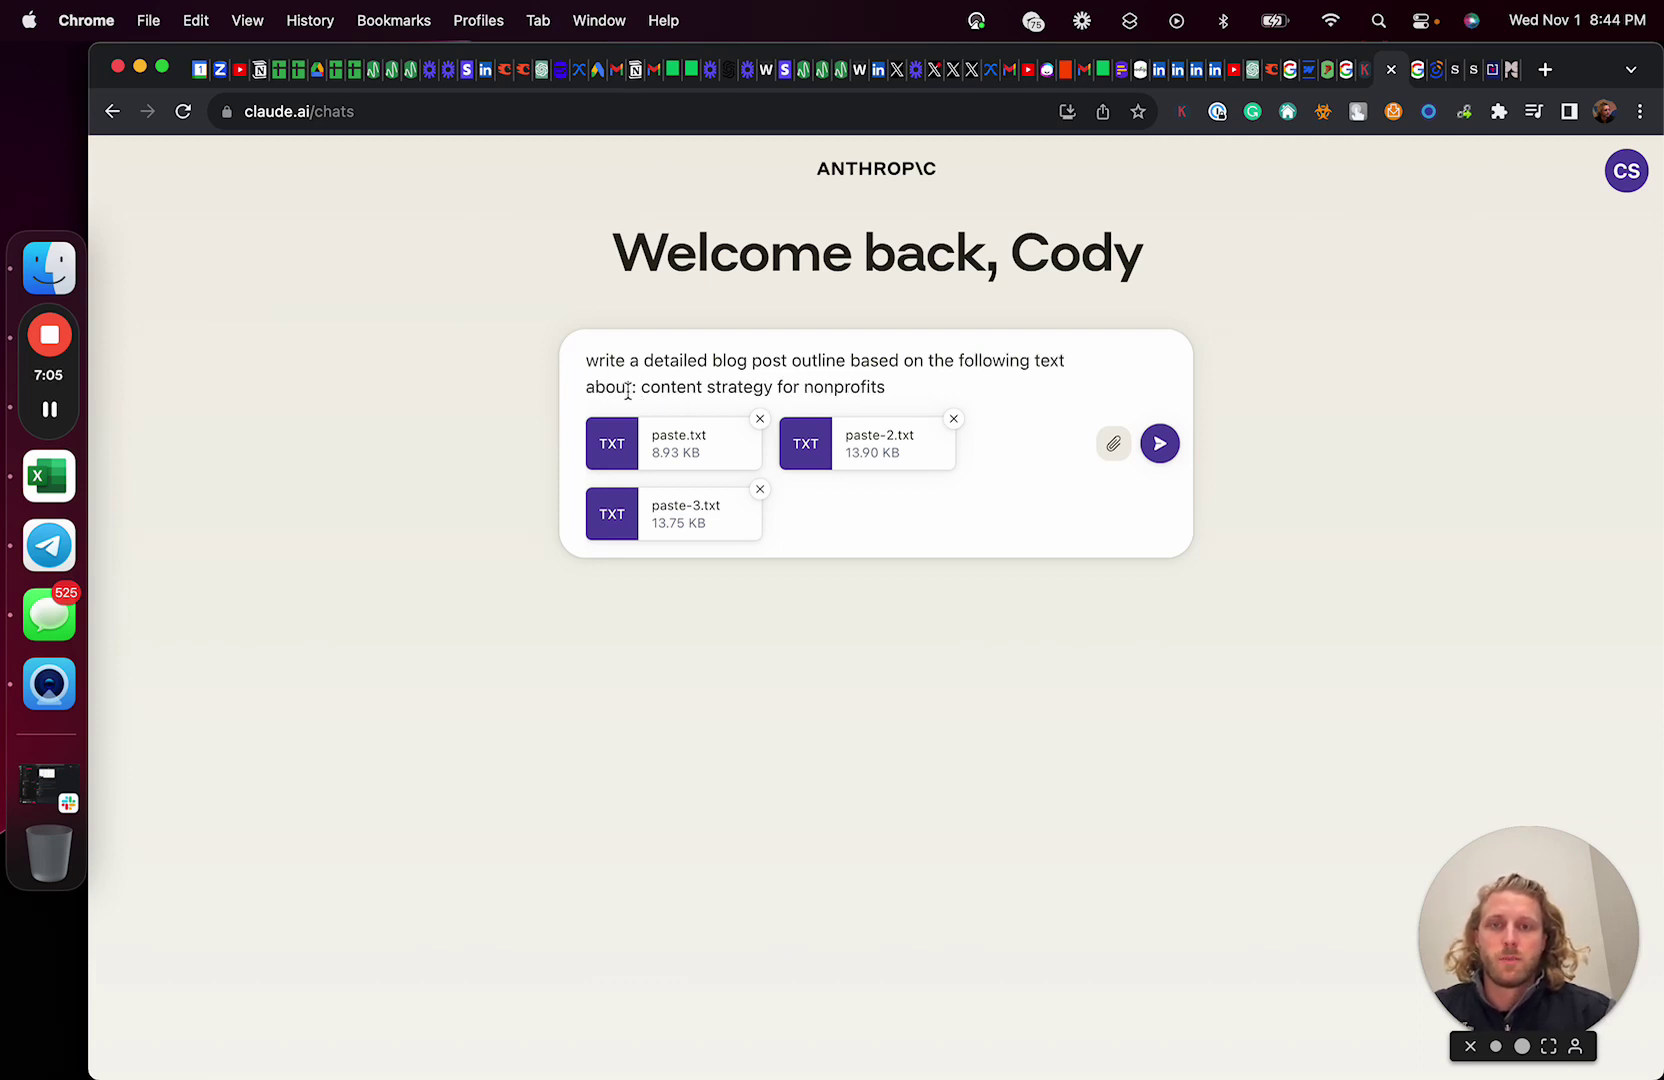
{"action": "left_click", "coordinate": [630, 388]}
{"action": "type", "text": "the keyword"}
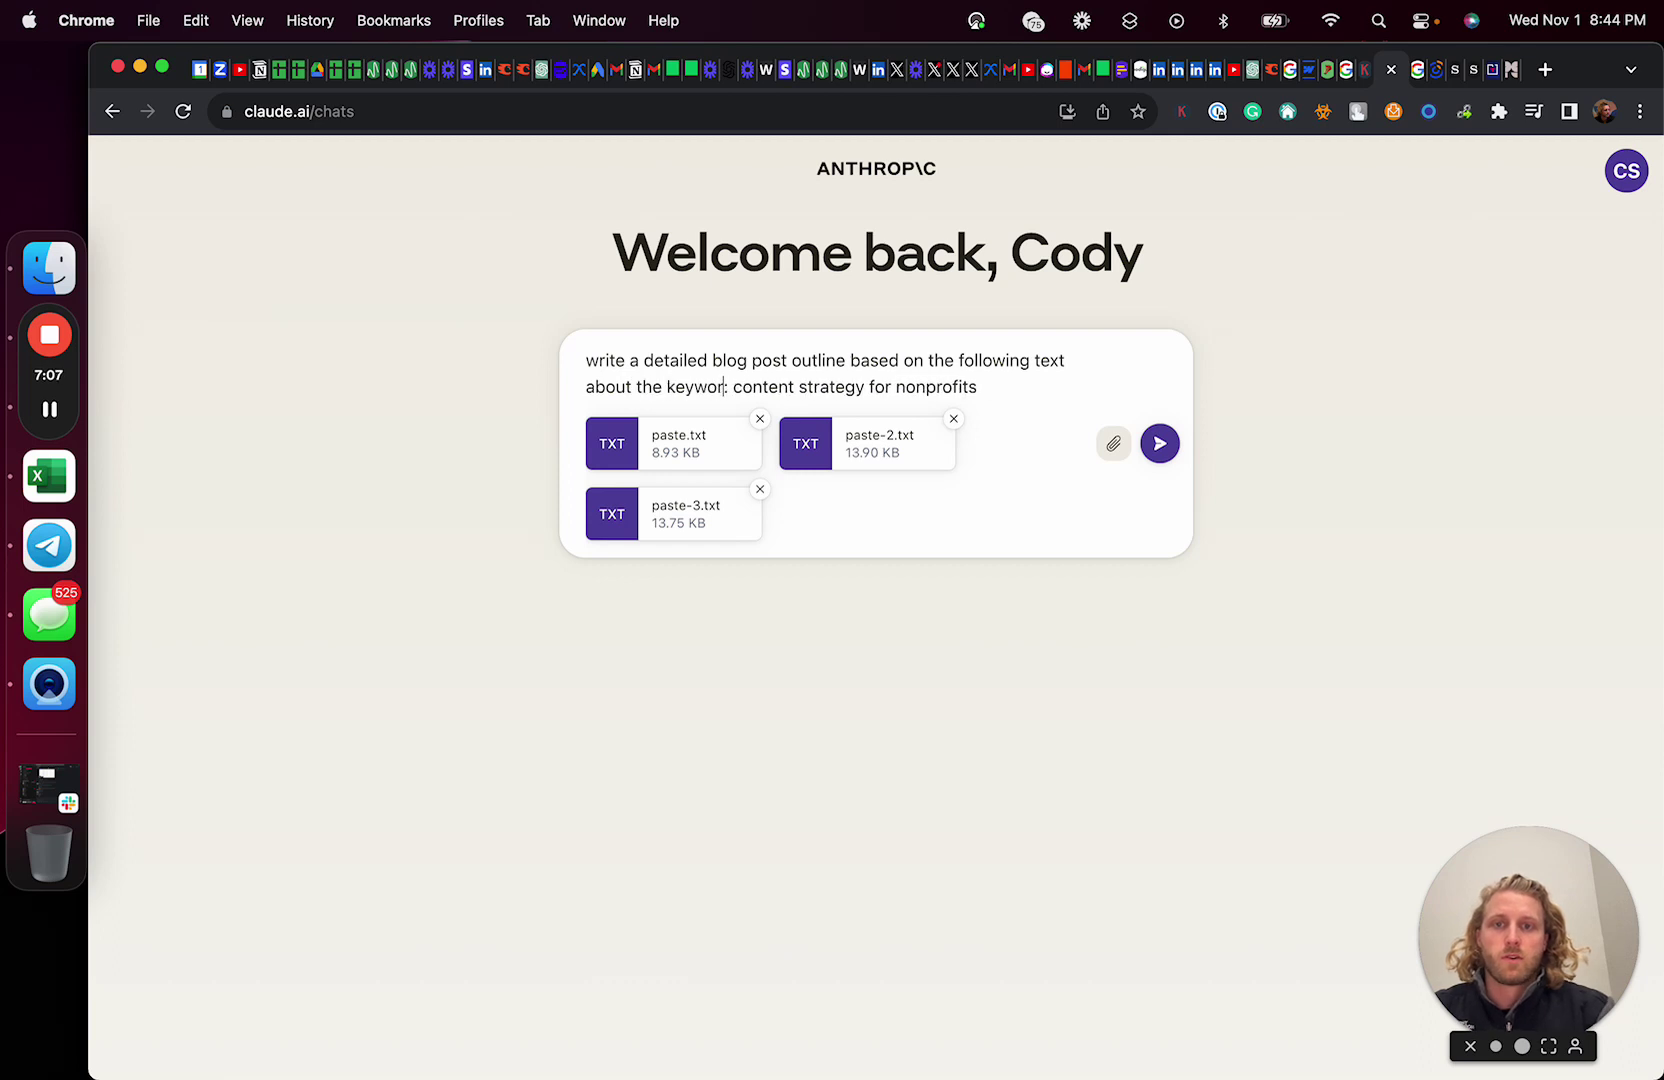
{"action": "key", "text": "Return"}
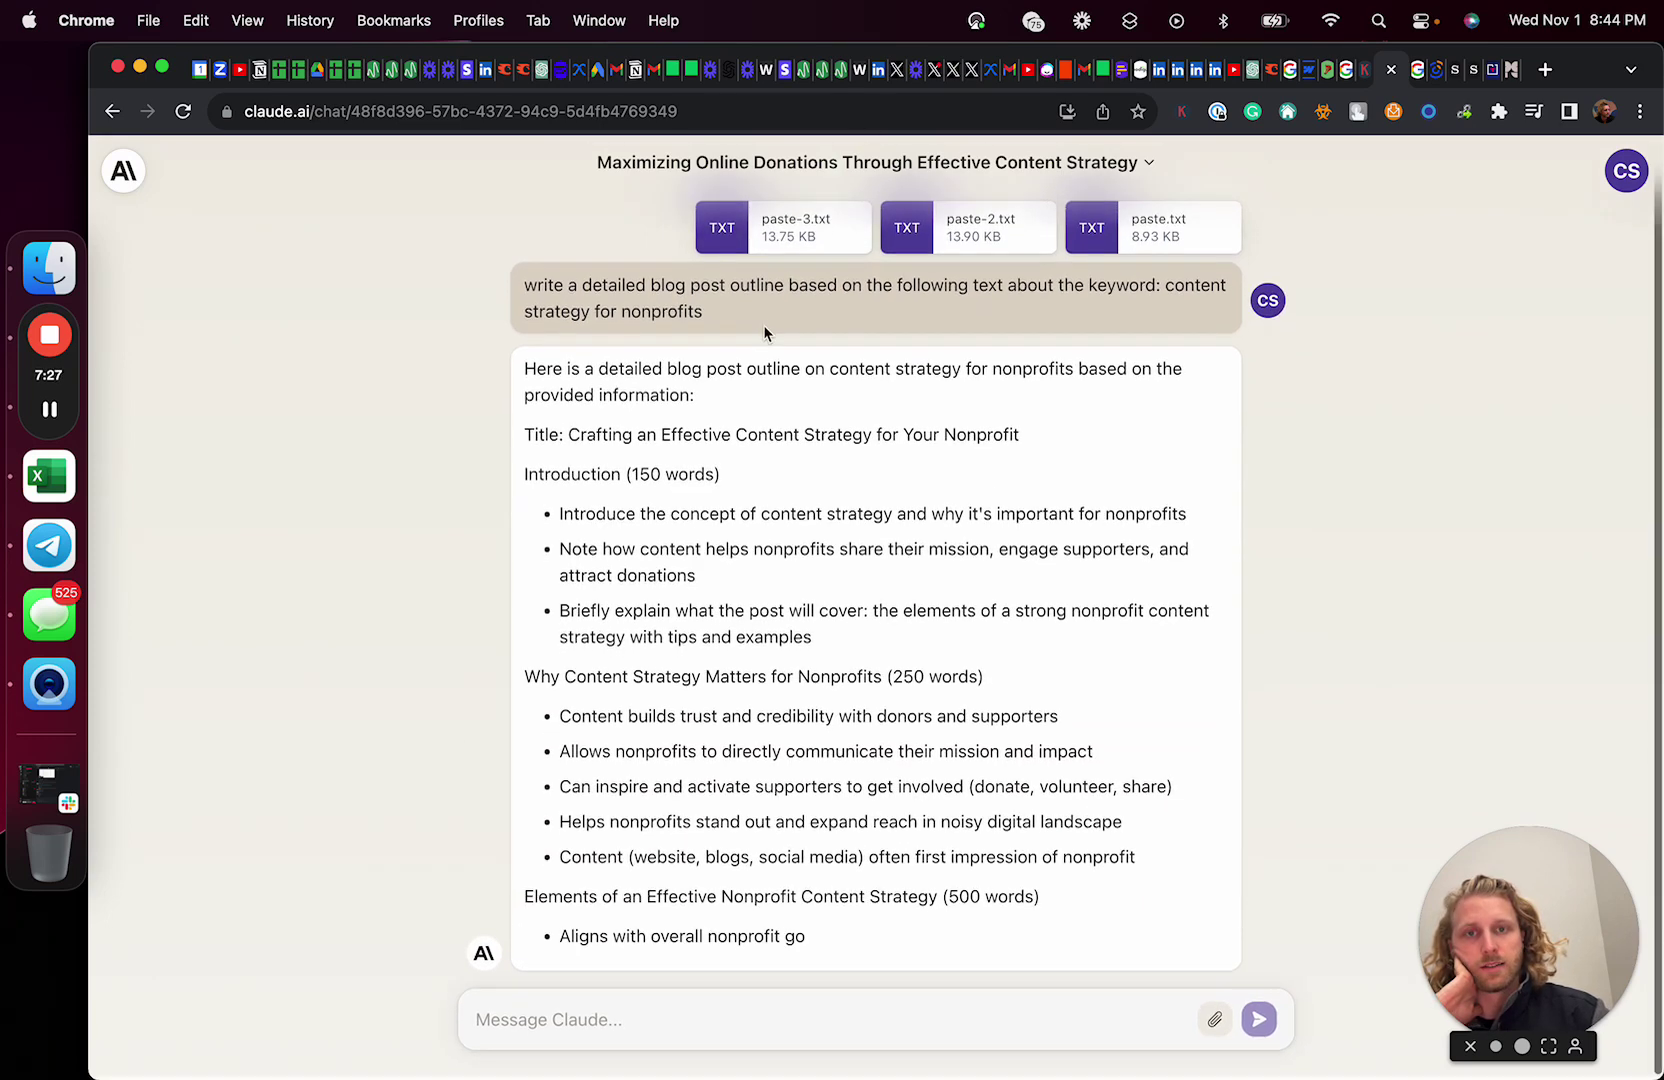
Review the completed outline, selecting its text through the Conclusion (100 words) section
{"action": "scroll", "coordinate": [758, 318], "scroll_direction": "up", "scroll_amount": 2}
{"action": "left_click_drag", "start_coordinate": [705, 317], "coordinate": [538, 289]}
{"action": "left_click", "coordinate": [738, 347]}
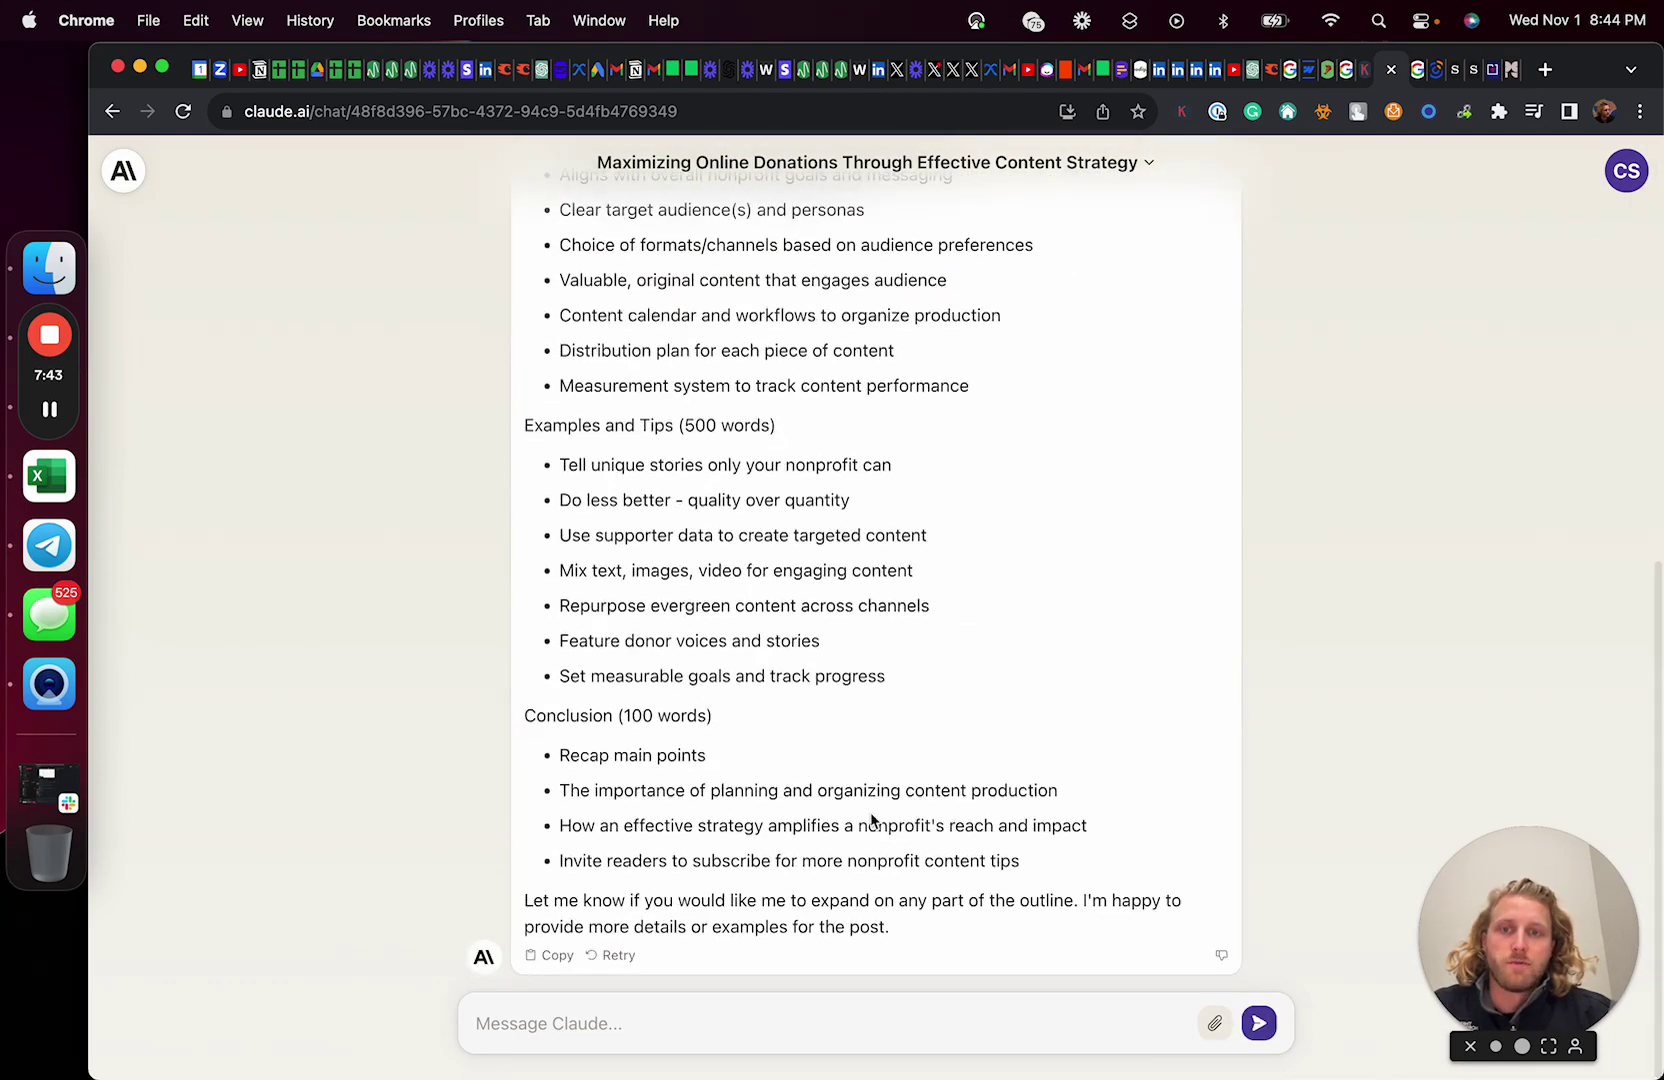
{"action": "left_click_drag", "start_coordinate": [938, 946], "coordinate": [560, 500]}
Send a follow-up requesting an extremely detailed 2,000-word blog post based on the outline
{"action": "left_click", "coordinate": [588, 611]}
{"action": "left_click", "coordinate": [630, 1020]}
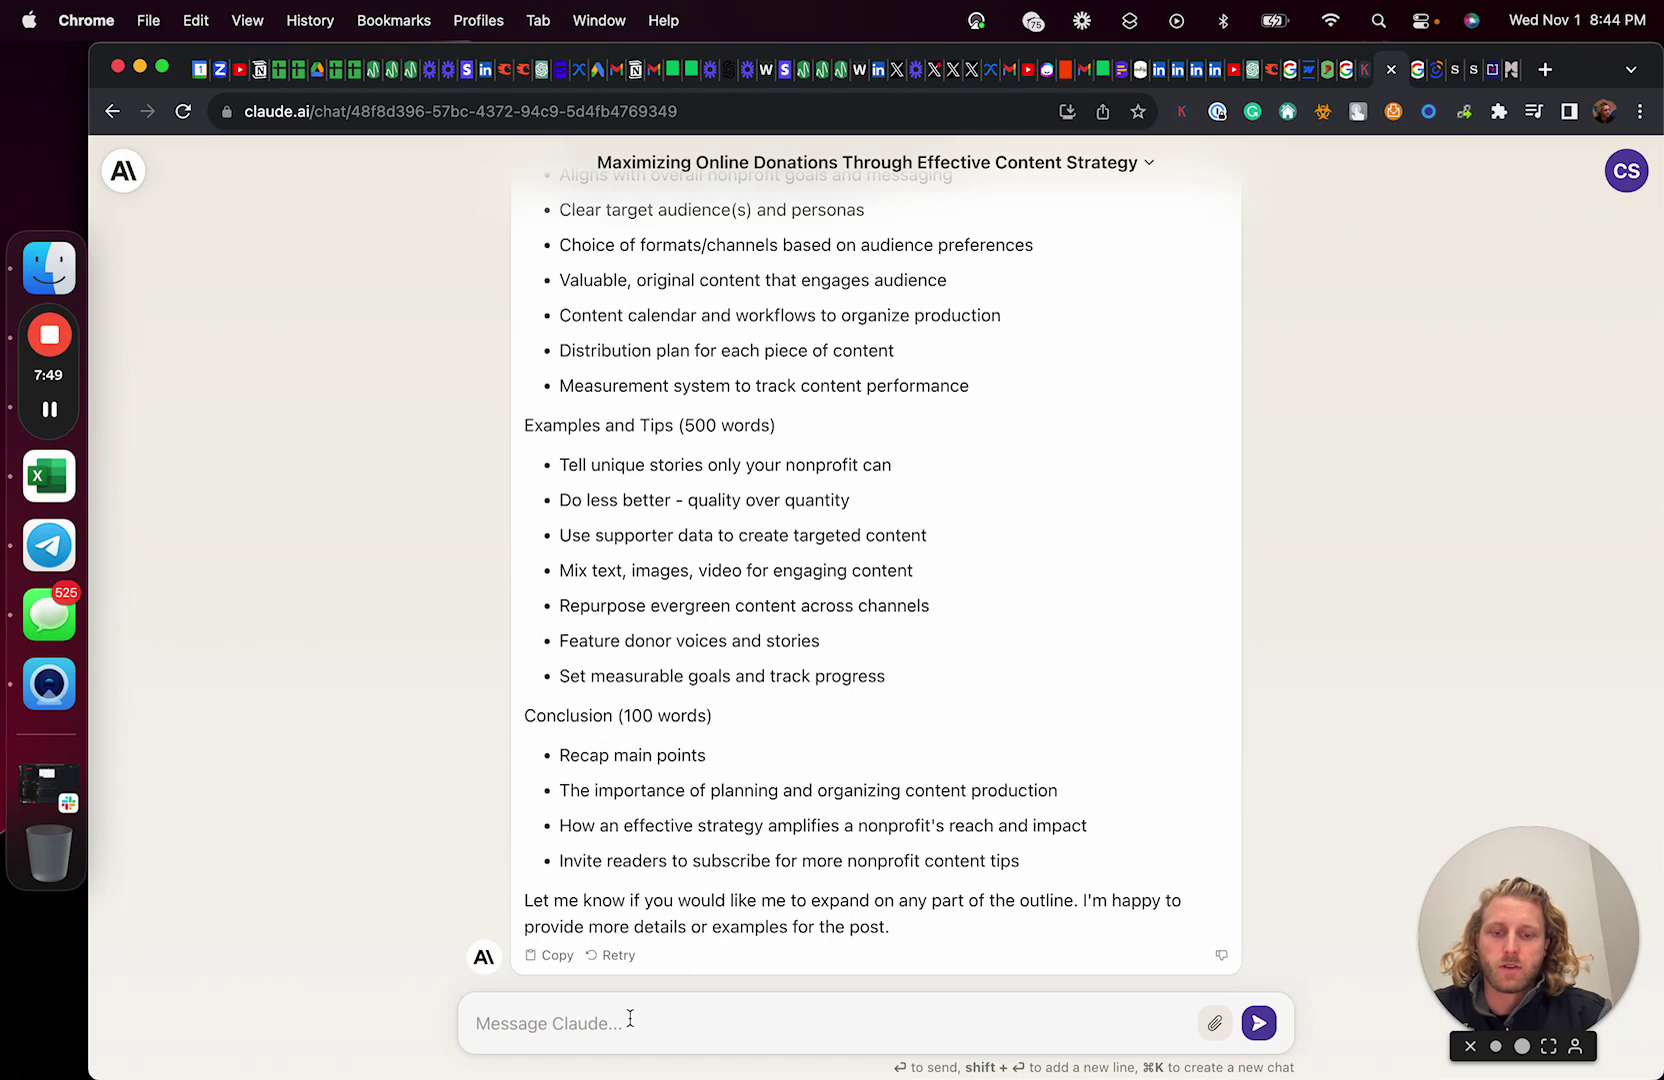
{"action": "type", "text": "now"}
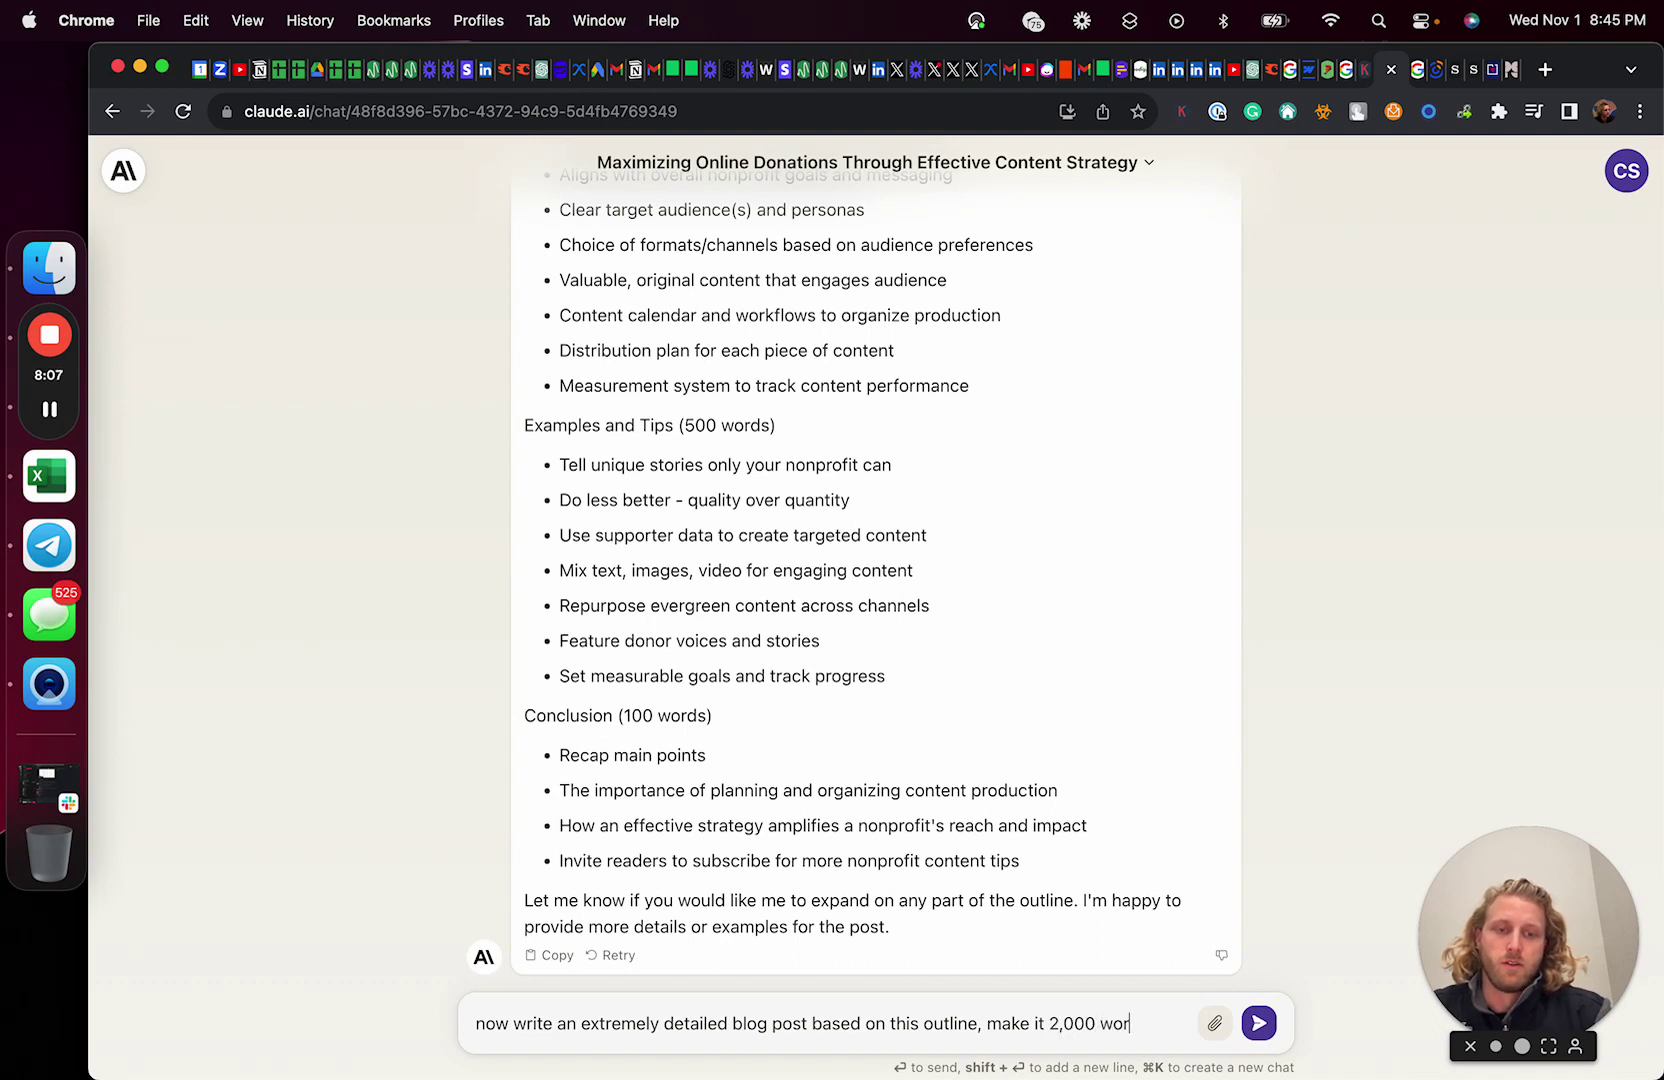
{"action": "type", "text": "."}
{"action": "key", "text": "BackSpace"}
{"action": "left_click", "coordinate": [1262, 1032]}
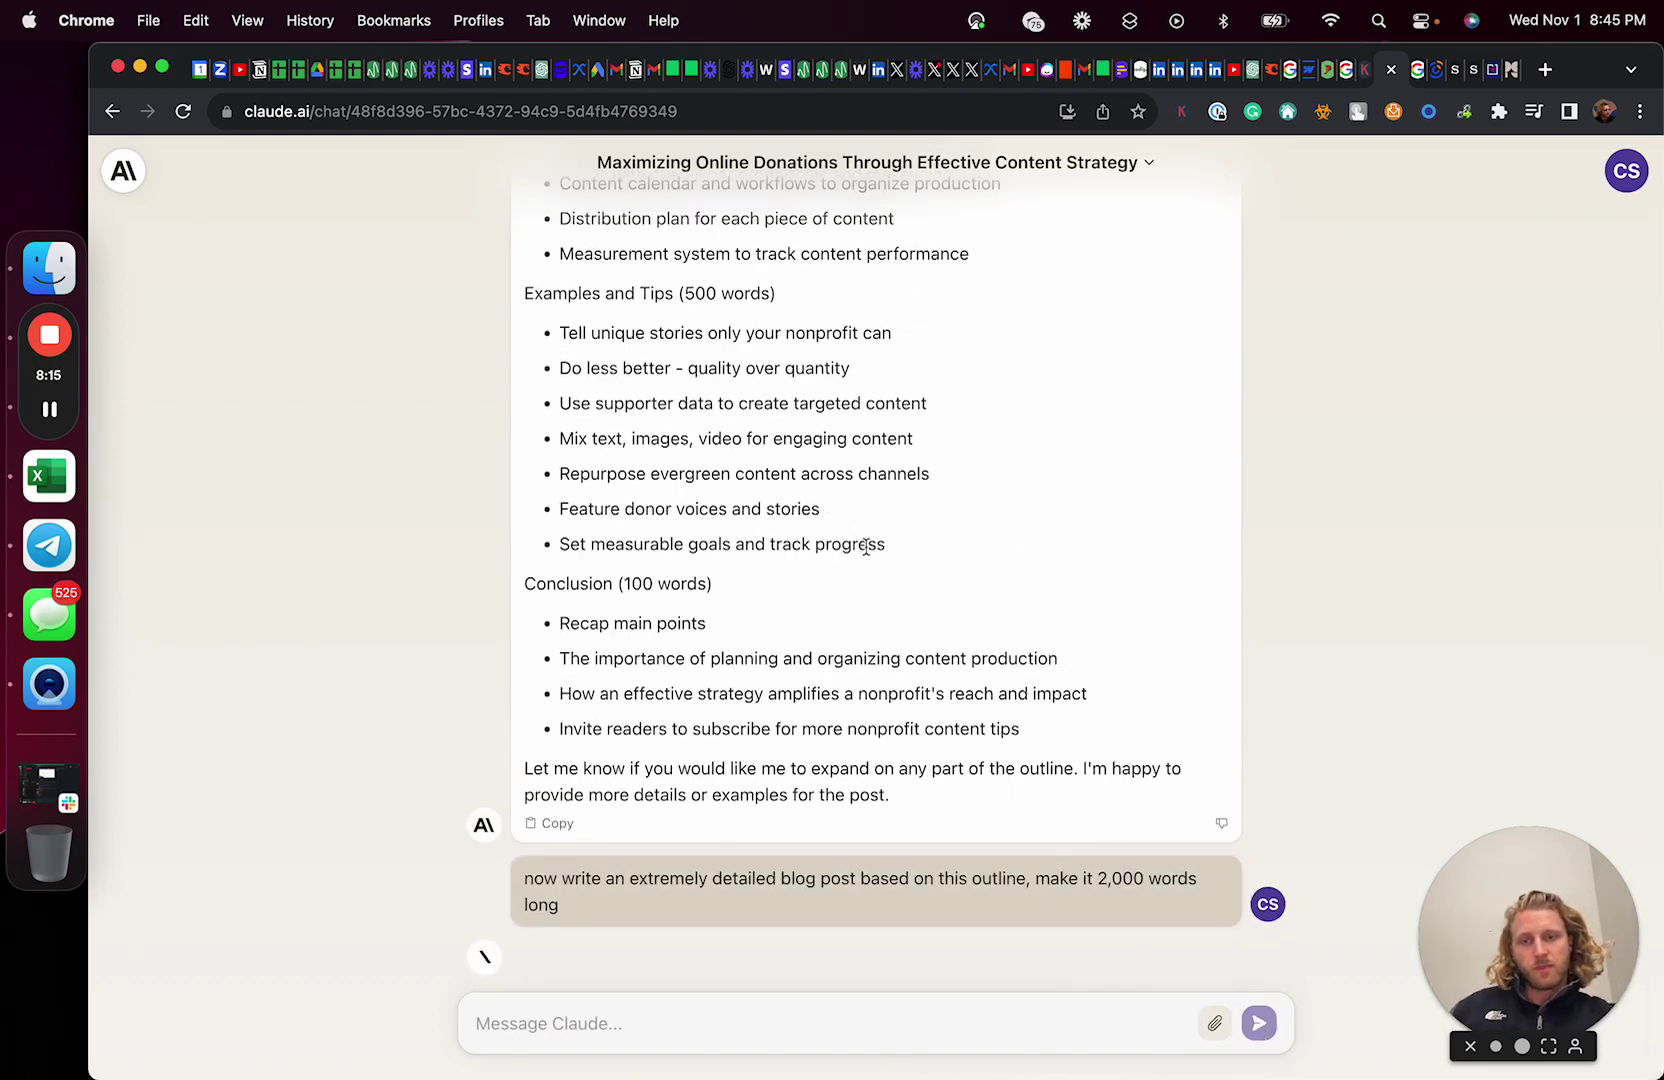
Wait for the blog post to finish, ending with the six-element Conclusion and call to action
{"action": "scroll", "coordinate": [993, 541], "scroll_direction": "up", "scroll_amount": 10}
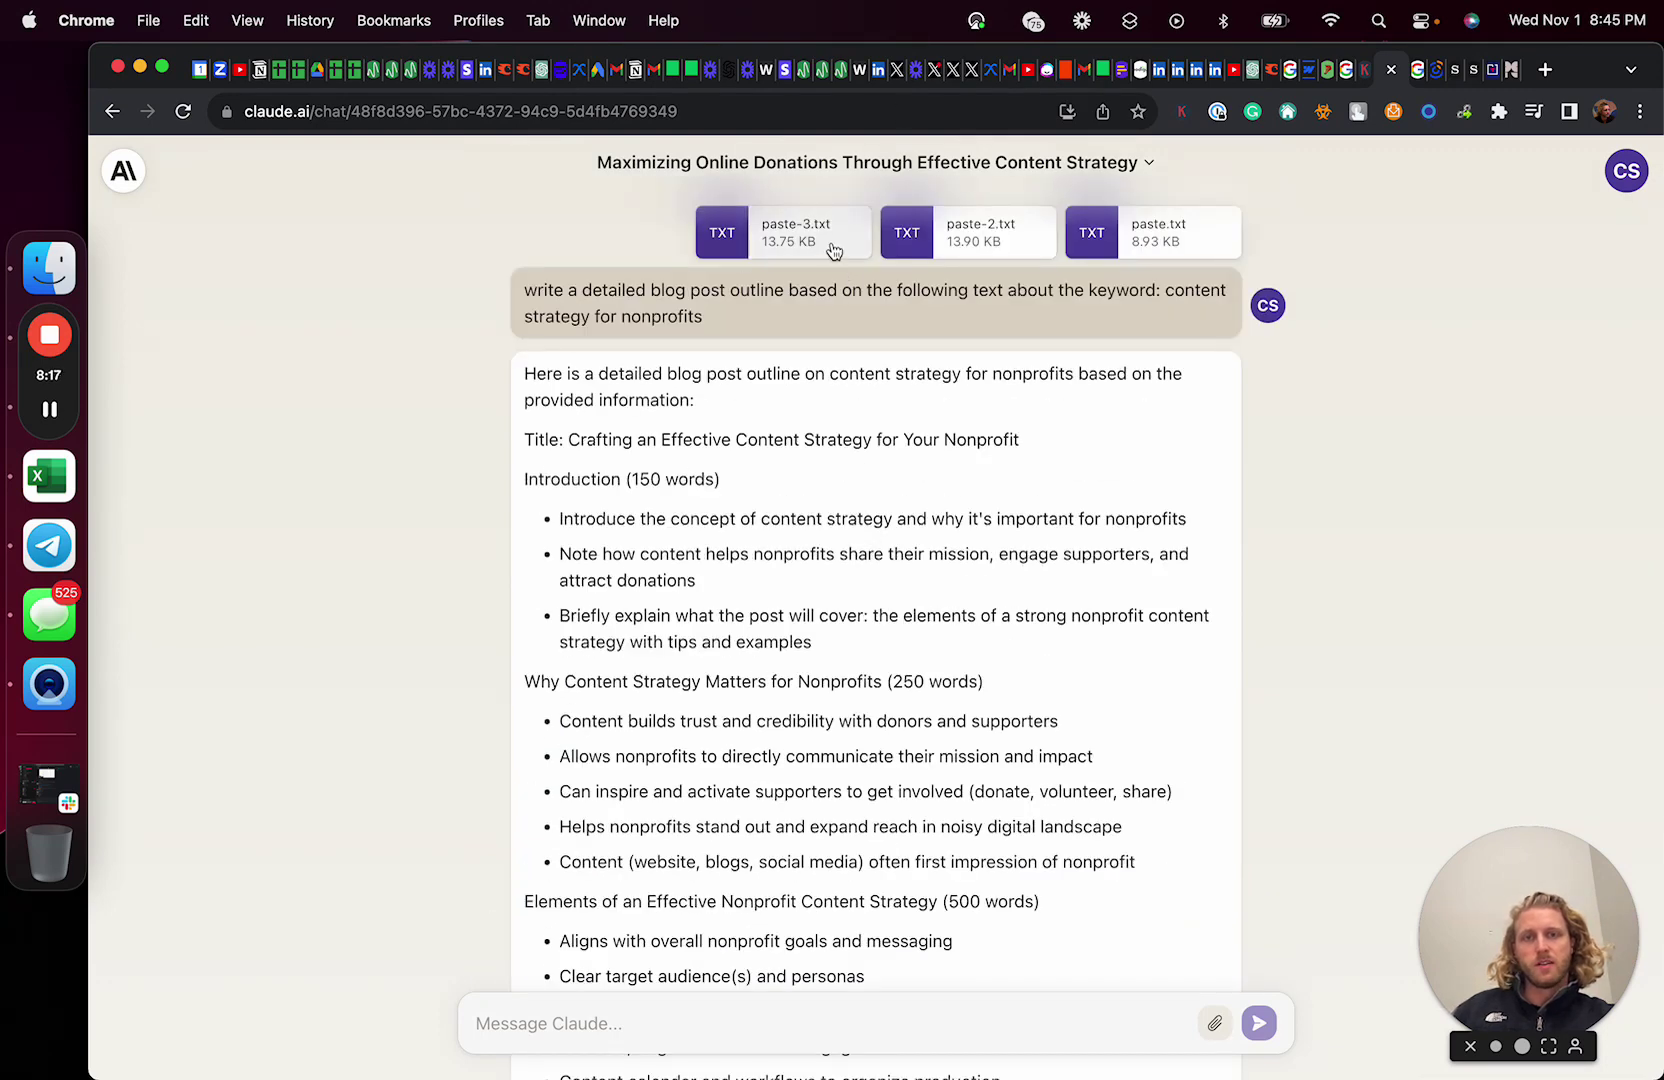
{"action": "scroll", "coordinate": [833, 420], "scroll_direction": "down", "scroll_amount": 10}
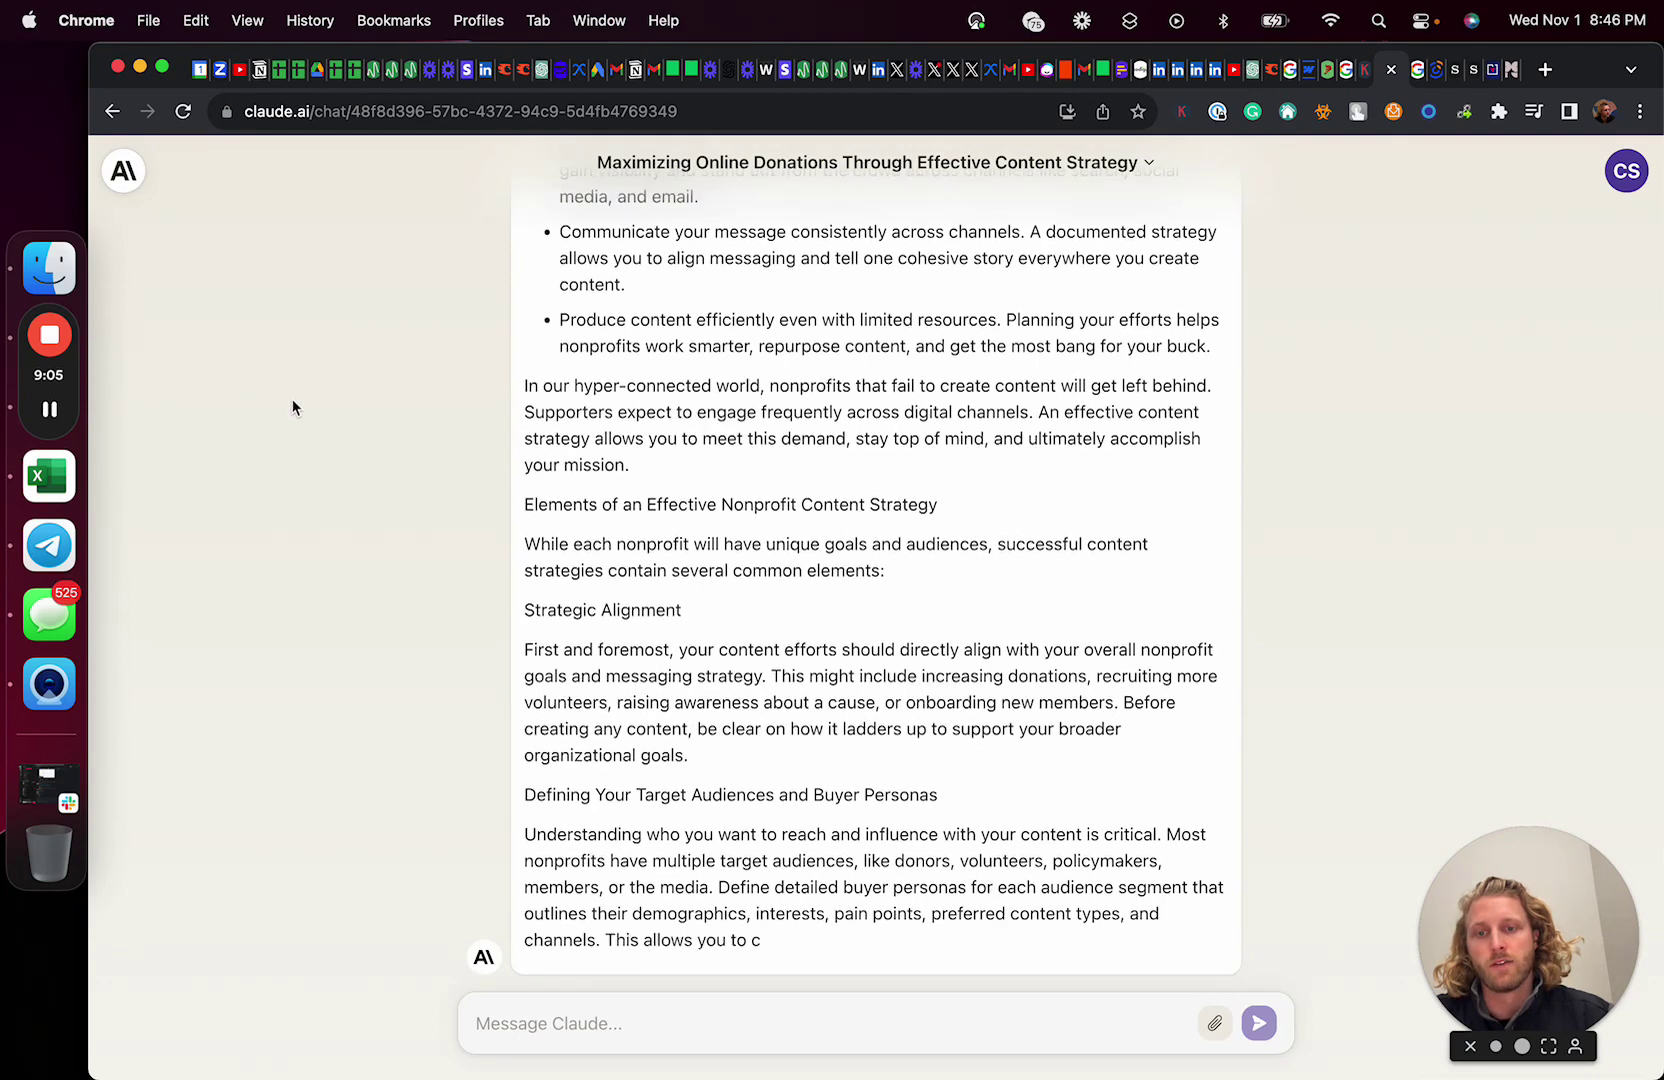
{"action": "left_click", "coordinate": [49, 409]}
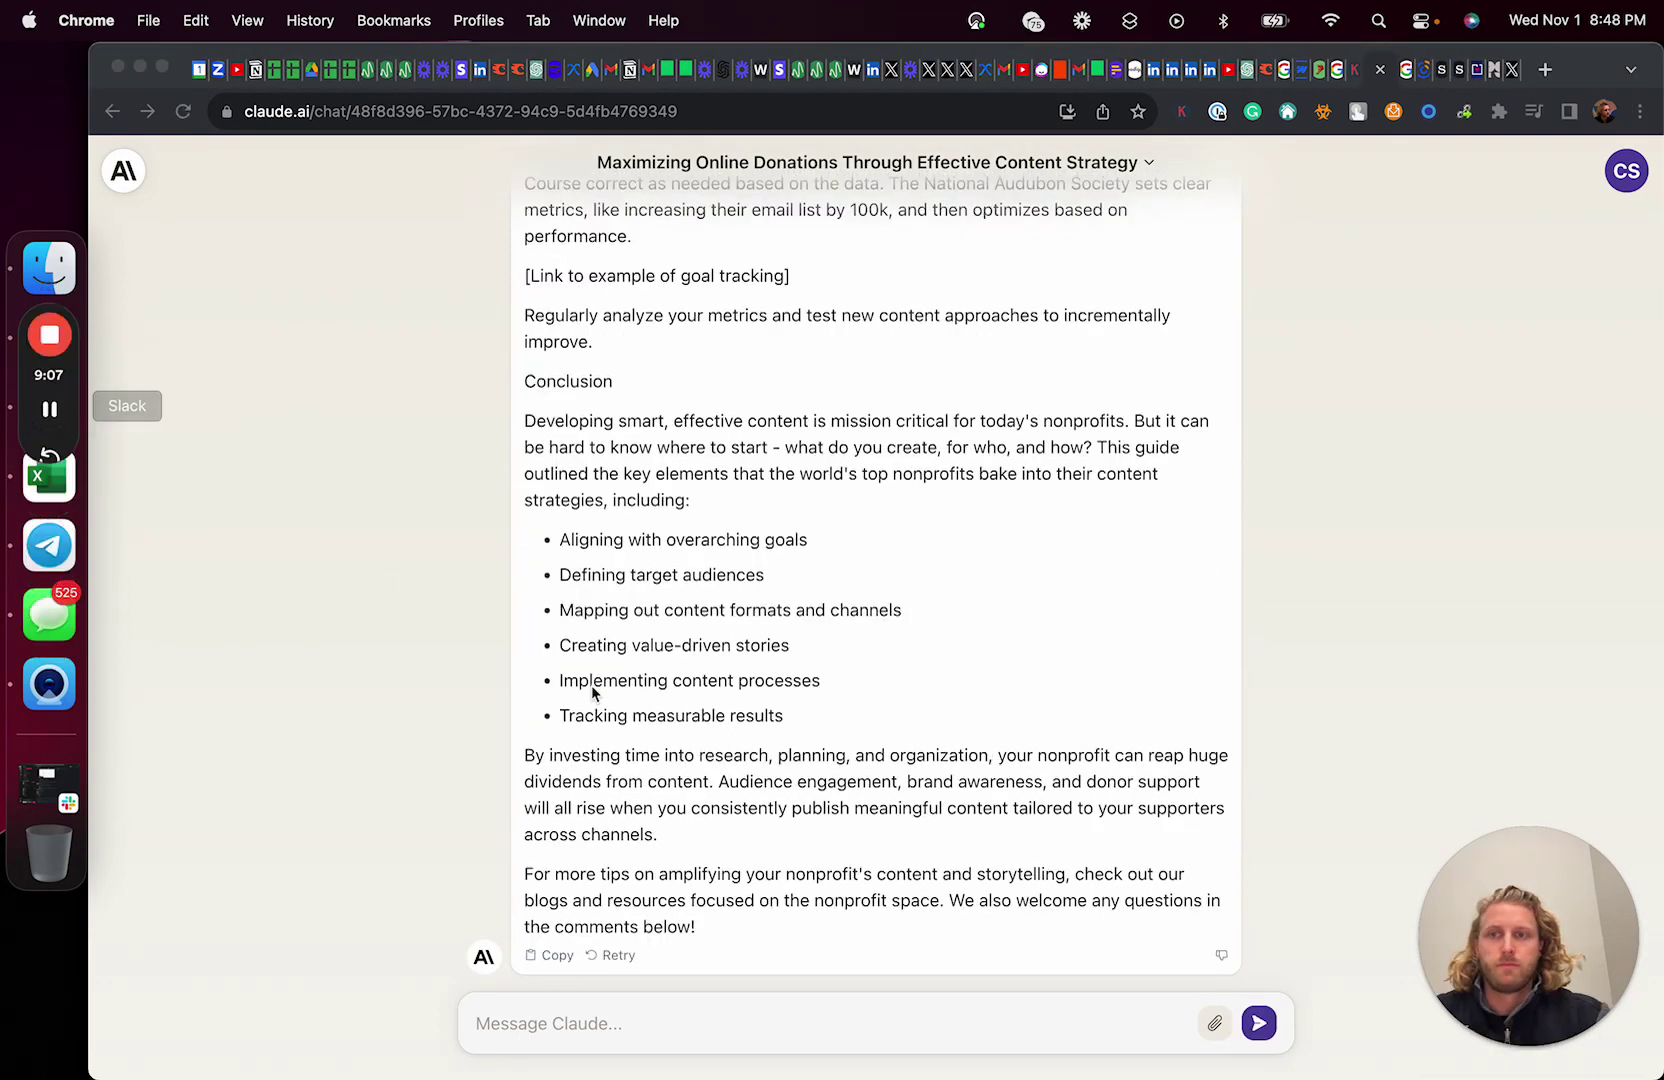
{"action": "left_click", "coordinate": [728, 940]}
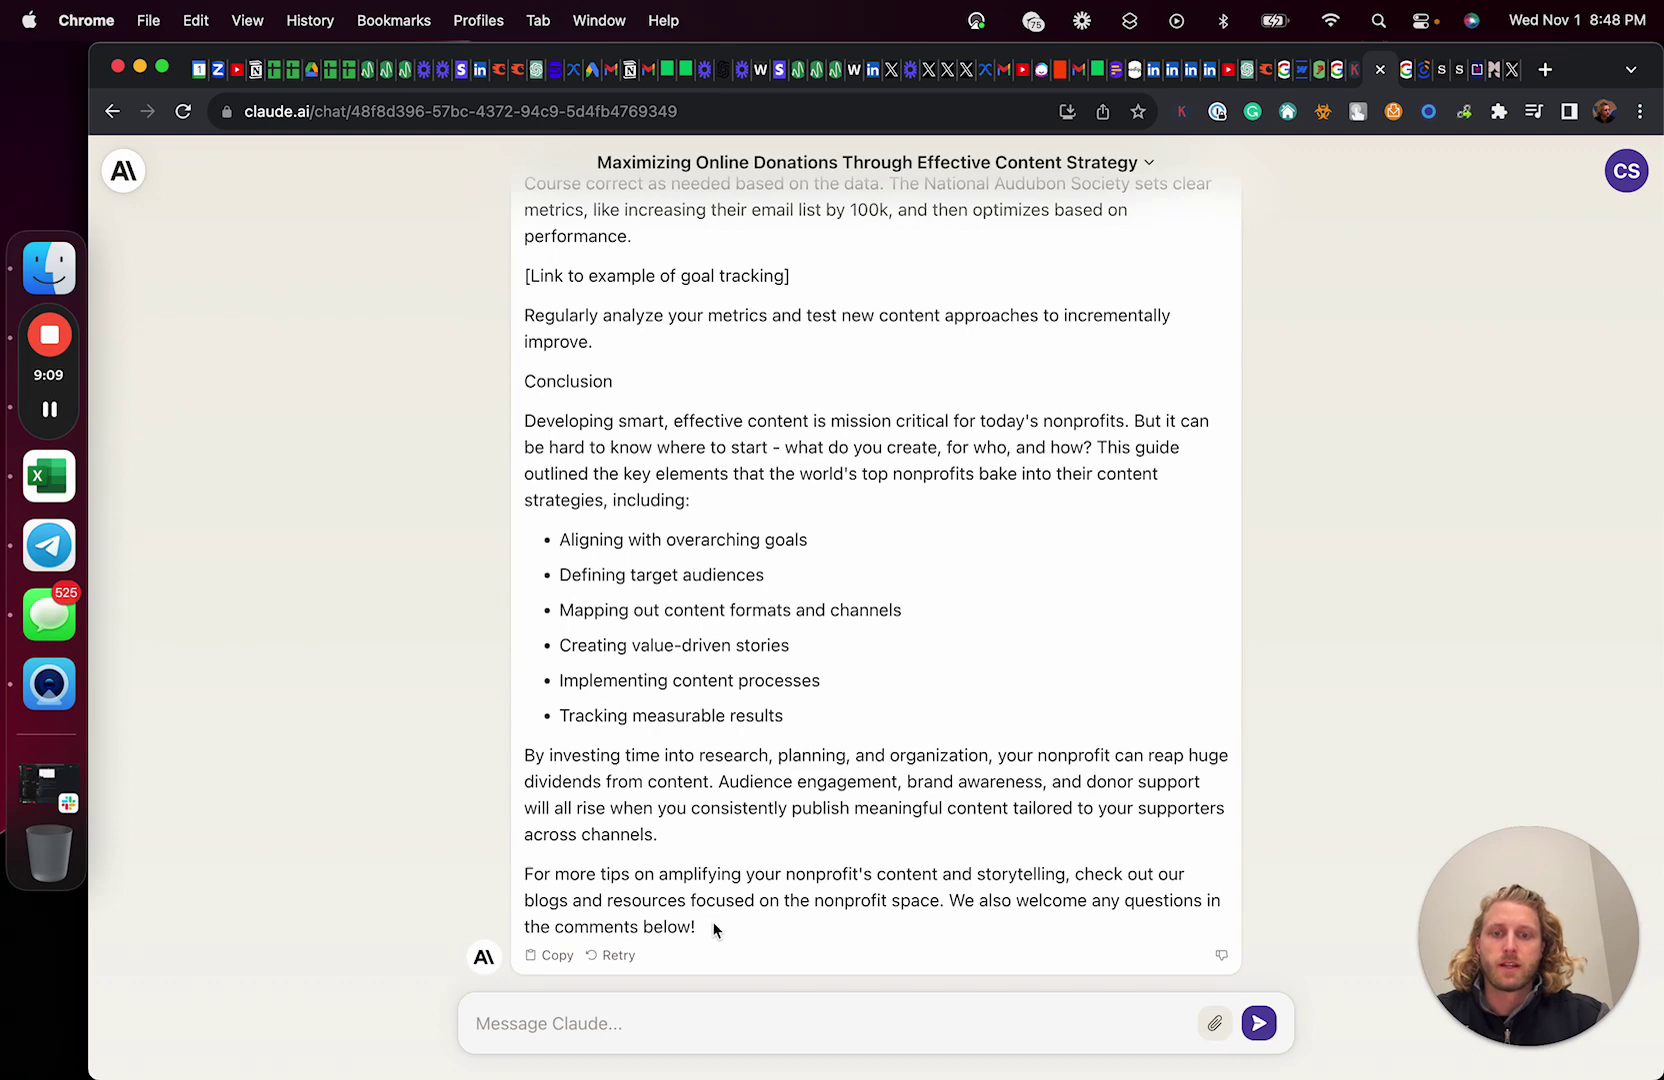
Copy Claude's blog post and paste it over the existing text on wordcounter.net
{"action": "left_click", "coordinate": [551, 955]}
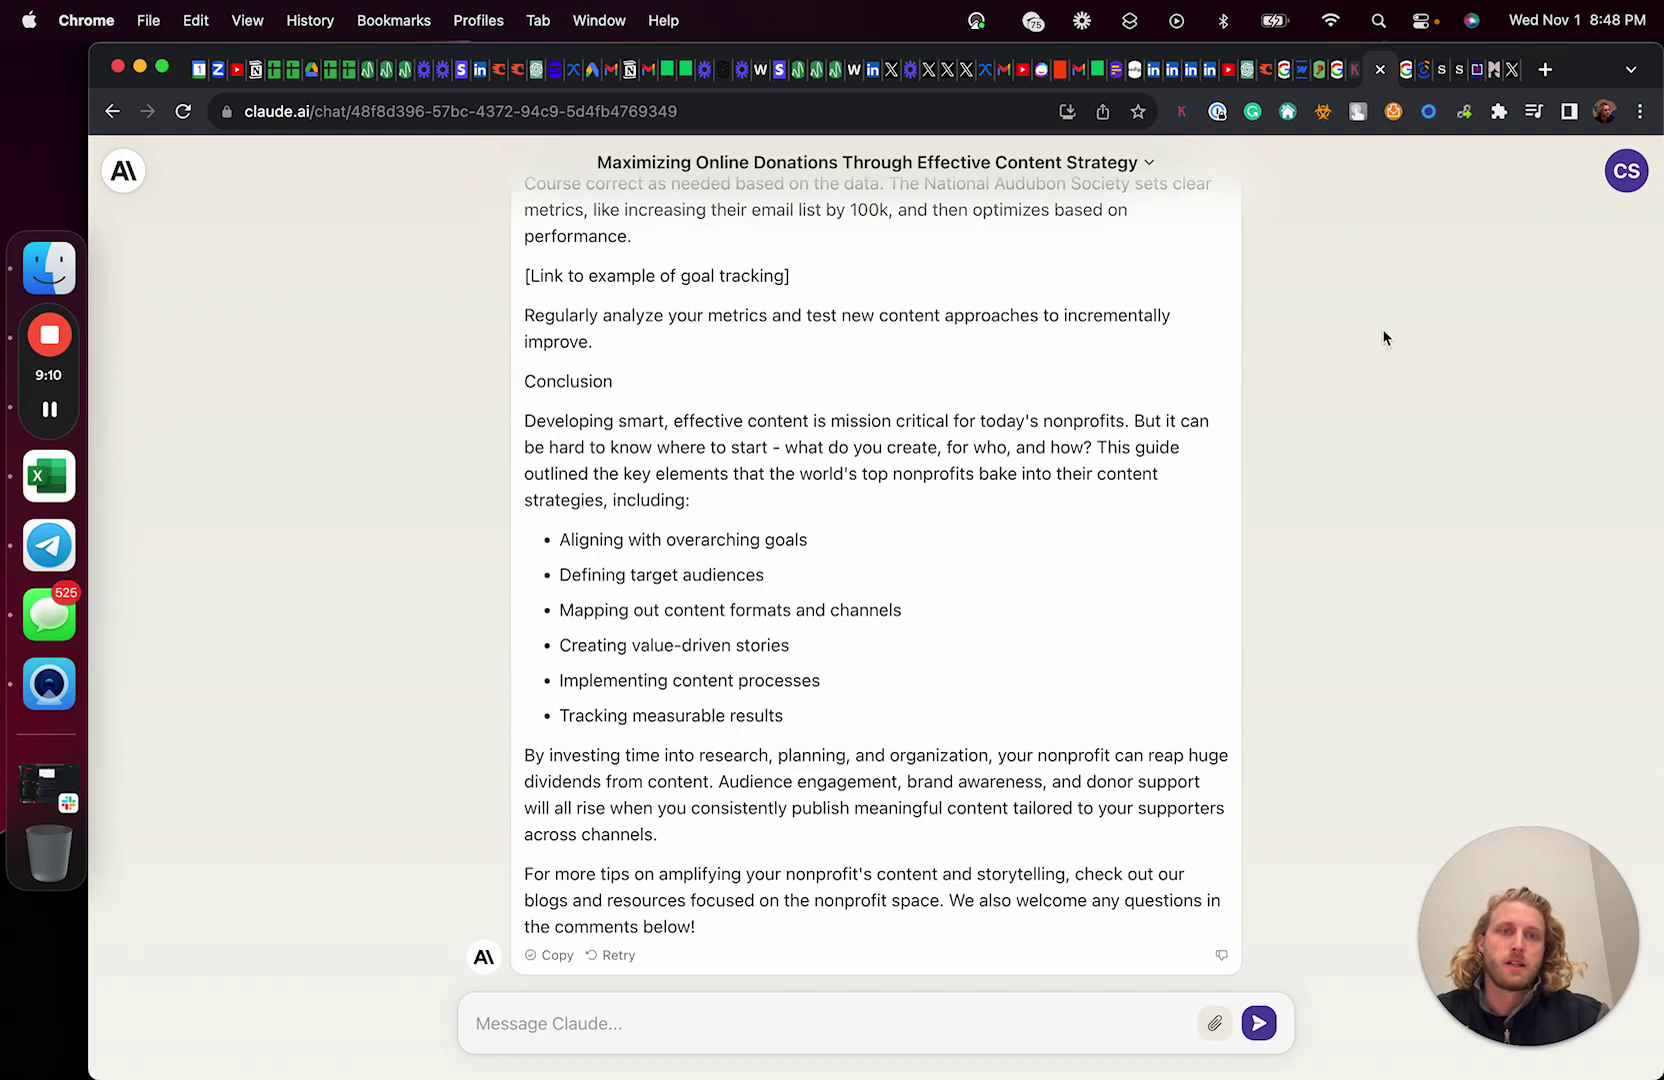
{"action": "left_click", "coordinate": [1543, 70]}
{"action": "type", "text": "wordc"}
{"action": "key", "text": "Return"}
{"action": "left_click", "coordinate": [663, 470]}
{"action": "key", "text": "super+a"}
{"action": "key", "text": "super+v"}
Delete the intro line, title and blank lines, leaving 1,419 words
{"action": "scroll", "coordinate": [663, 470], "scroll_direction": "up", "scroll_amount": 20}
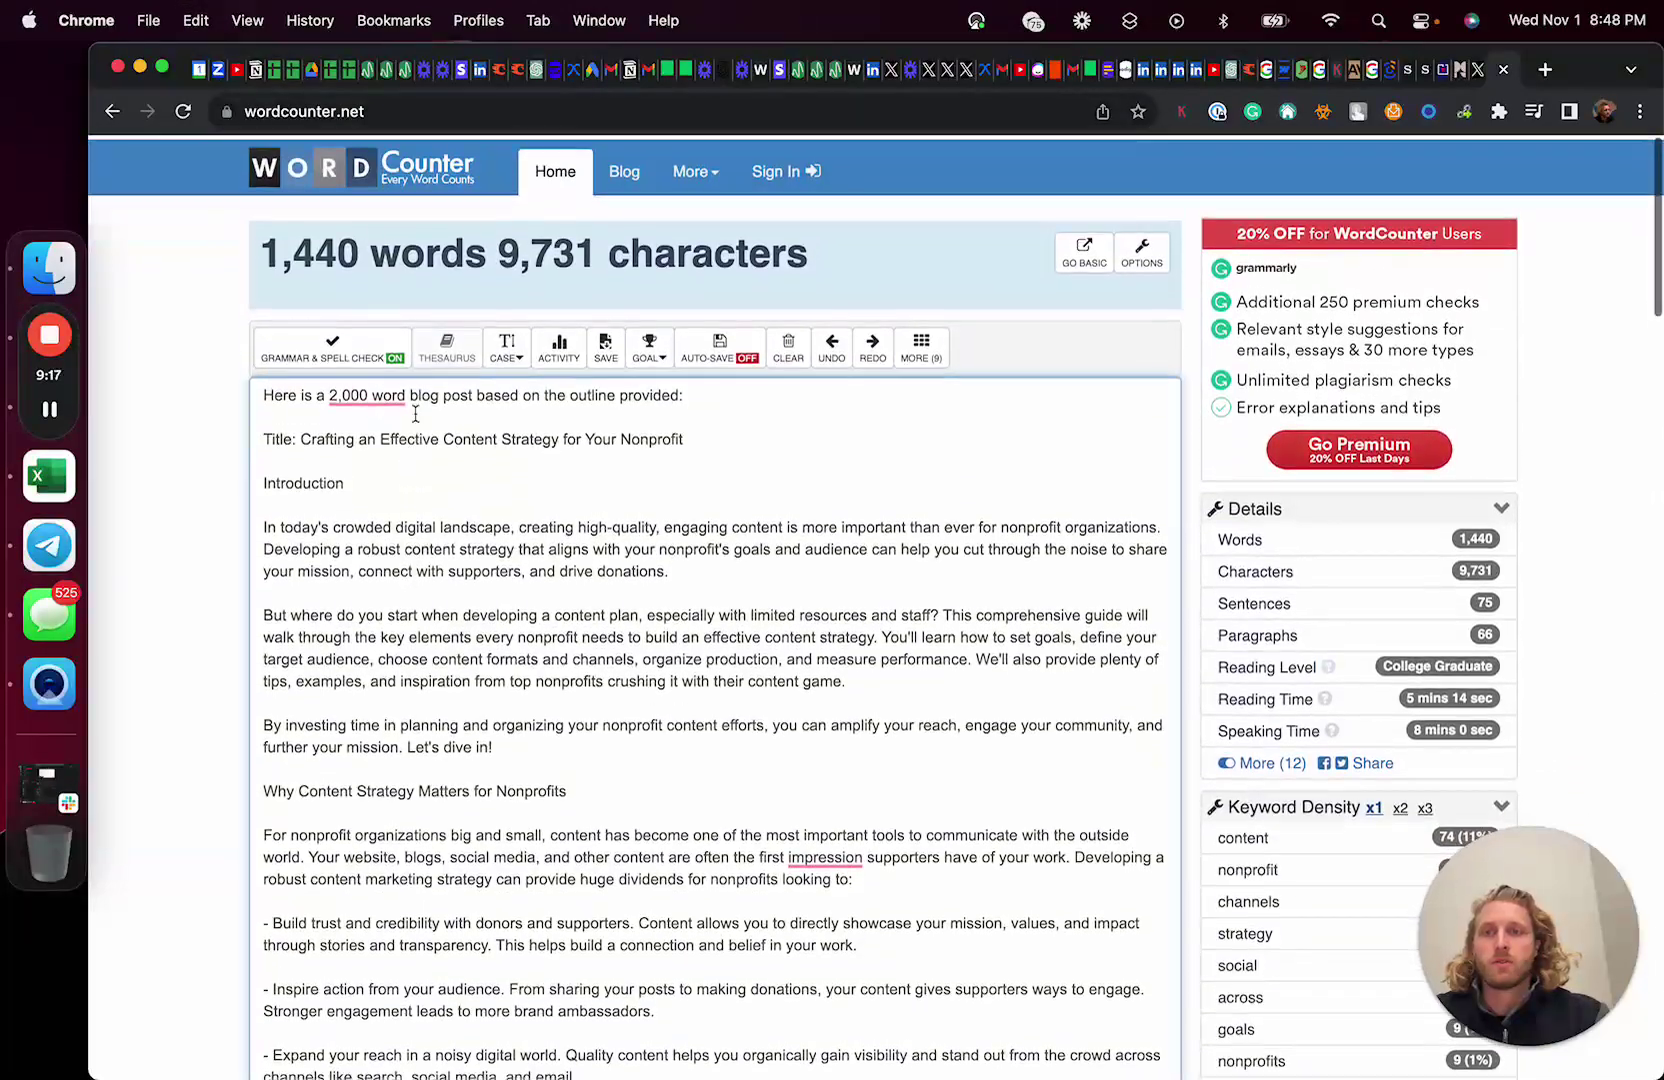
{"action": "scroll", "coordinate": [412, 397], "scroll_direction": "down", "scroll_amount": 1}
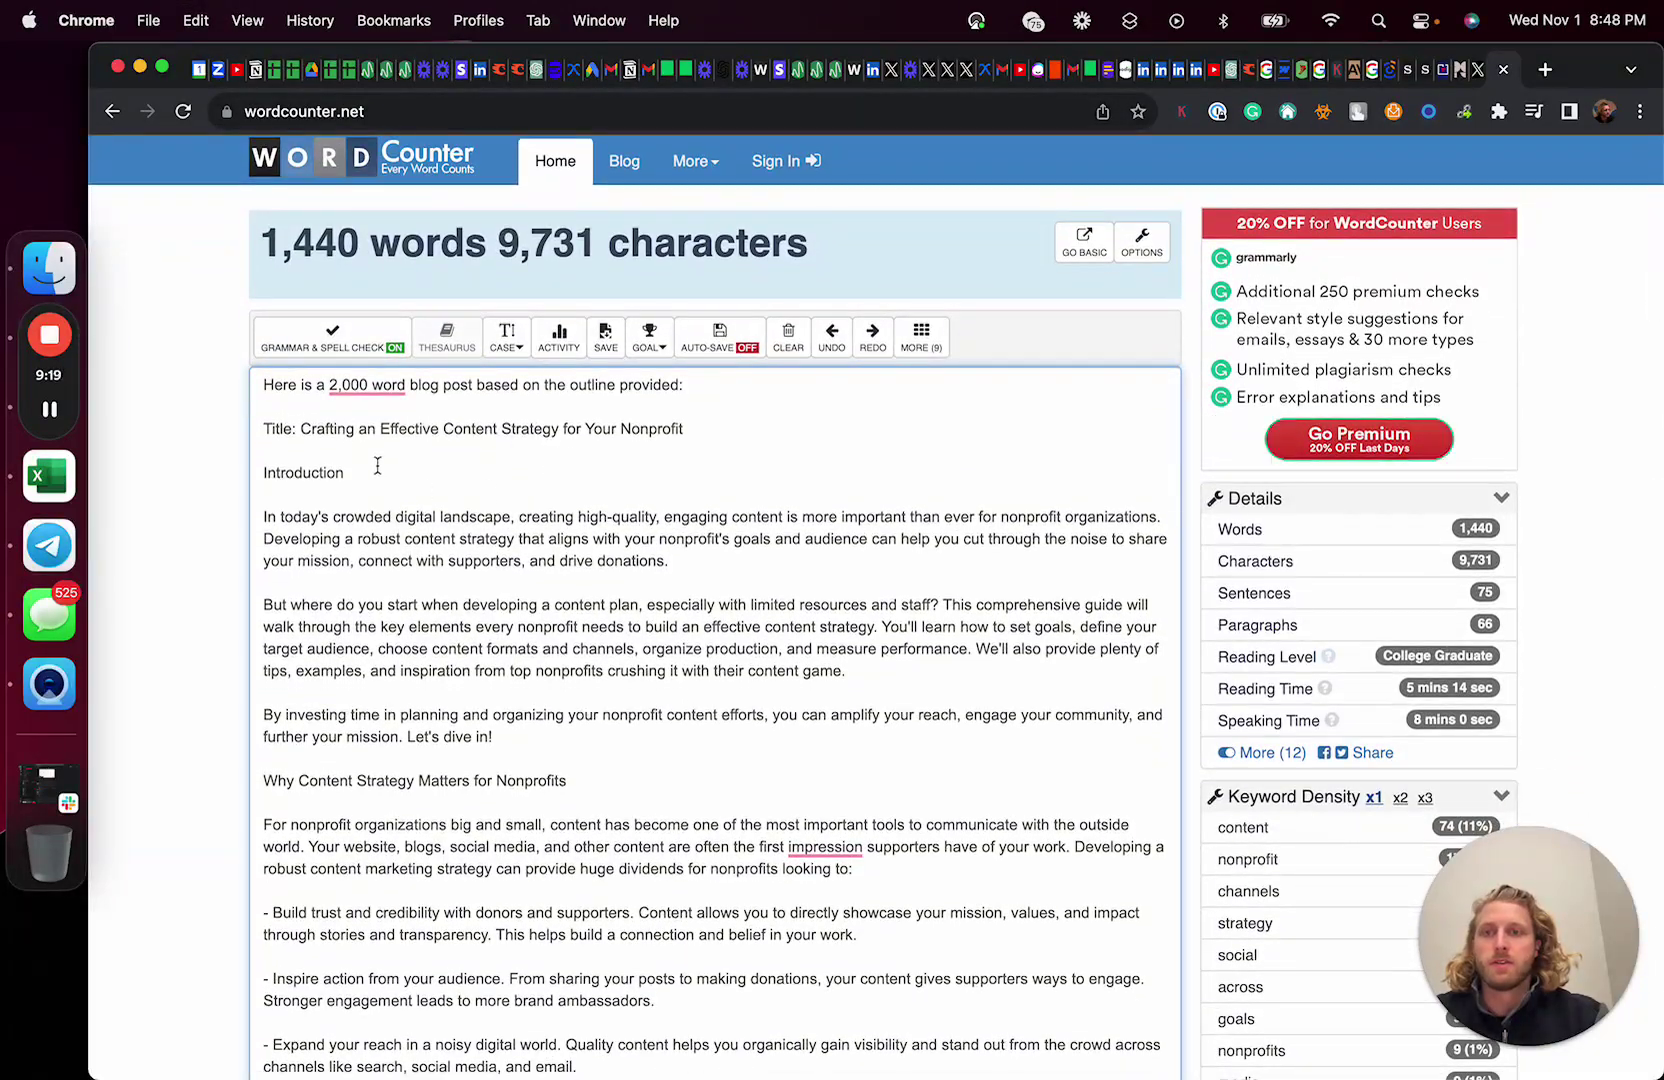
{"action": "left_click_drag", "start_coordinate": [708, 427], "coordinate": [262, 384]}
{"action": "key", "text": "BackSpace"}
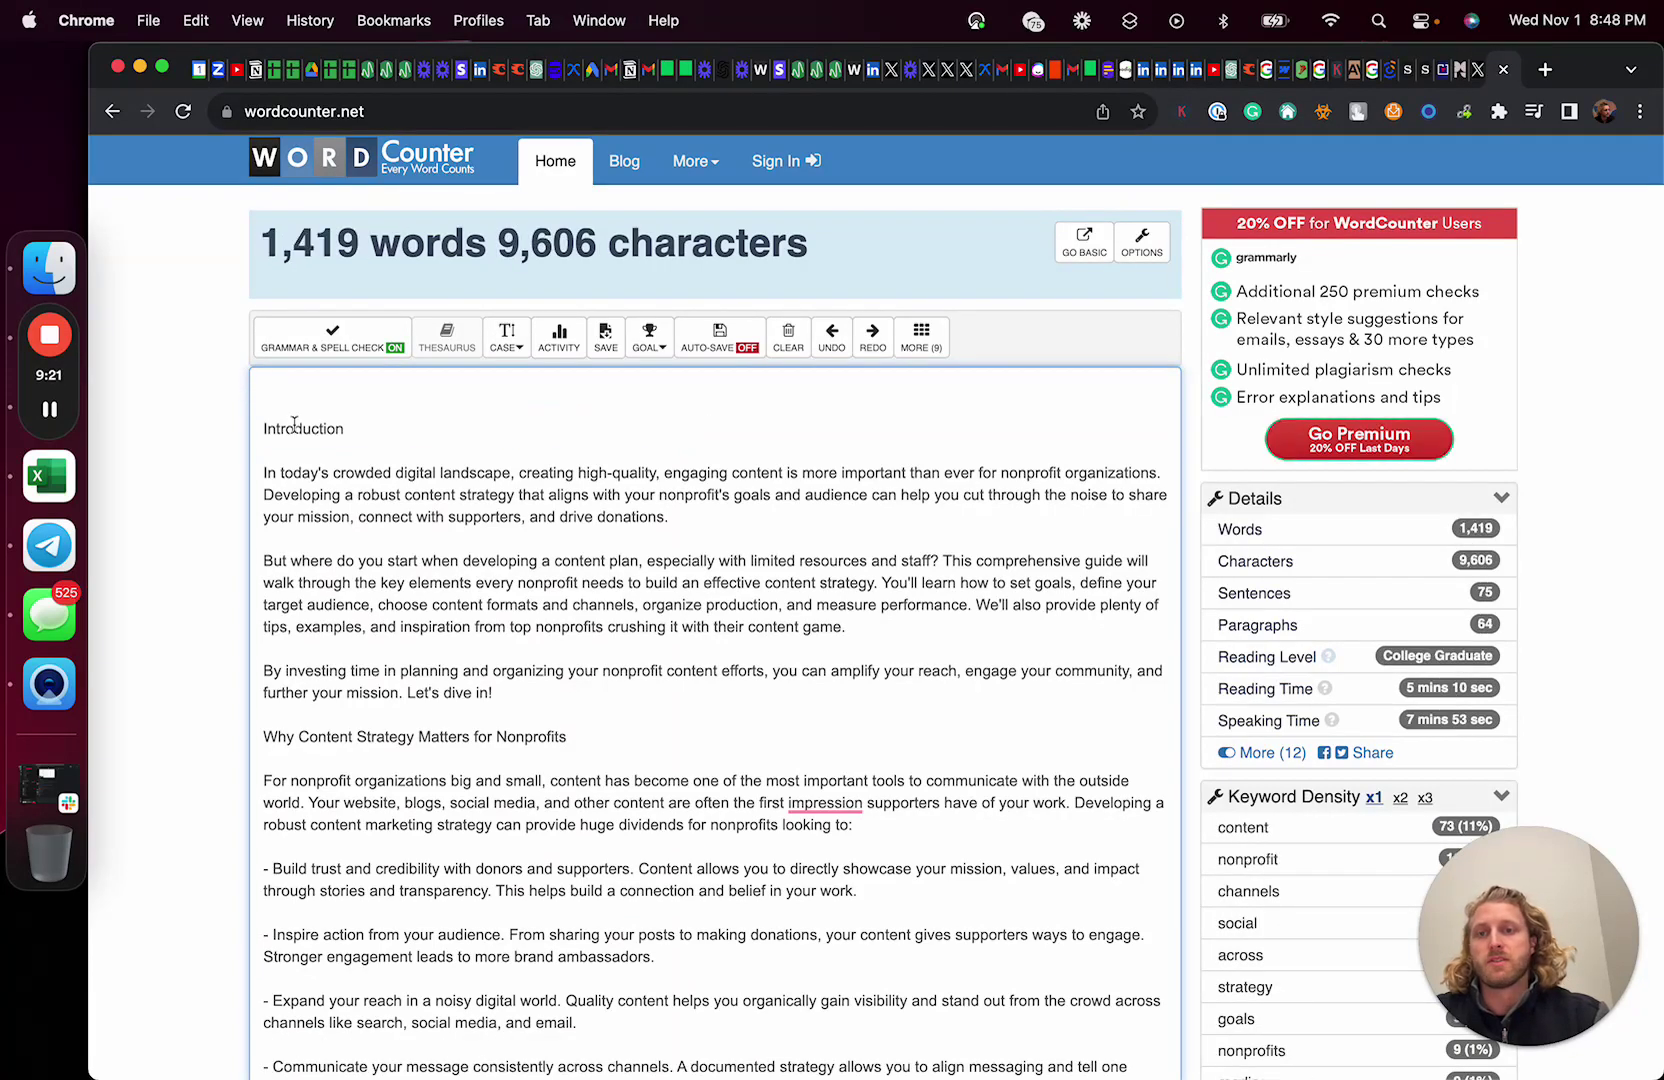
{"action": "key", "text": "Delete"}
{"action": "key", "text": "Delete"}
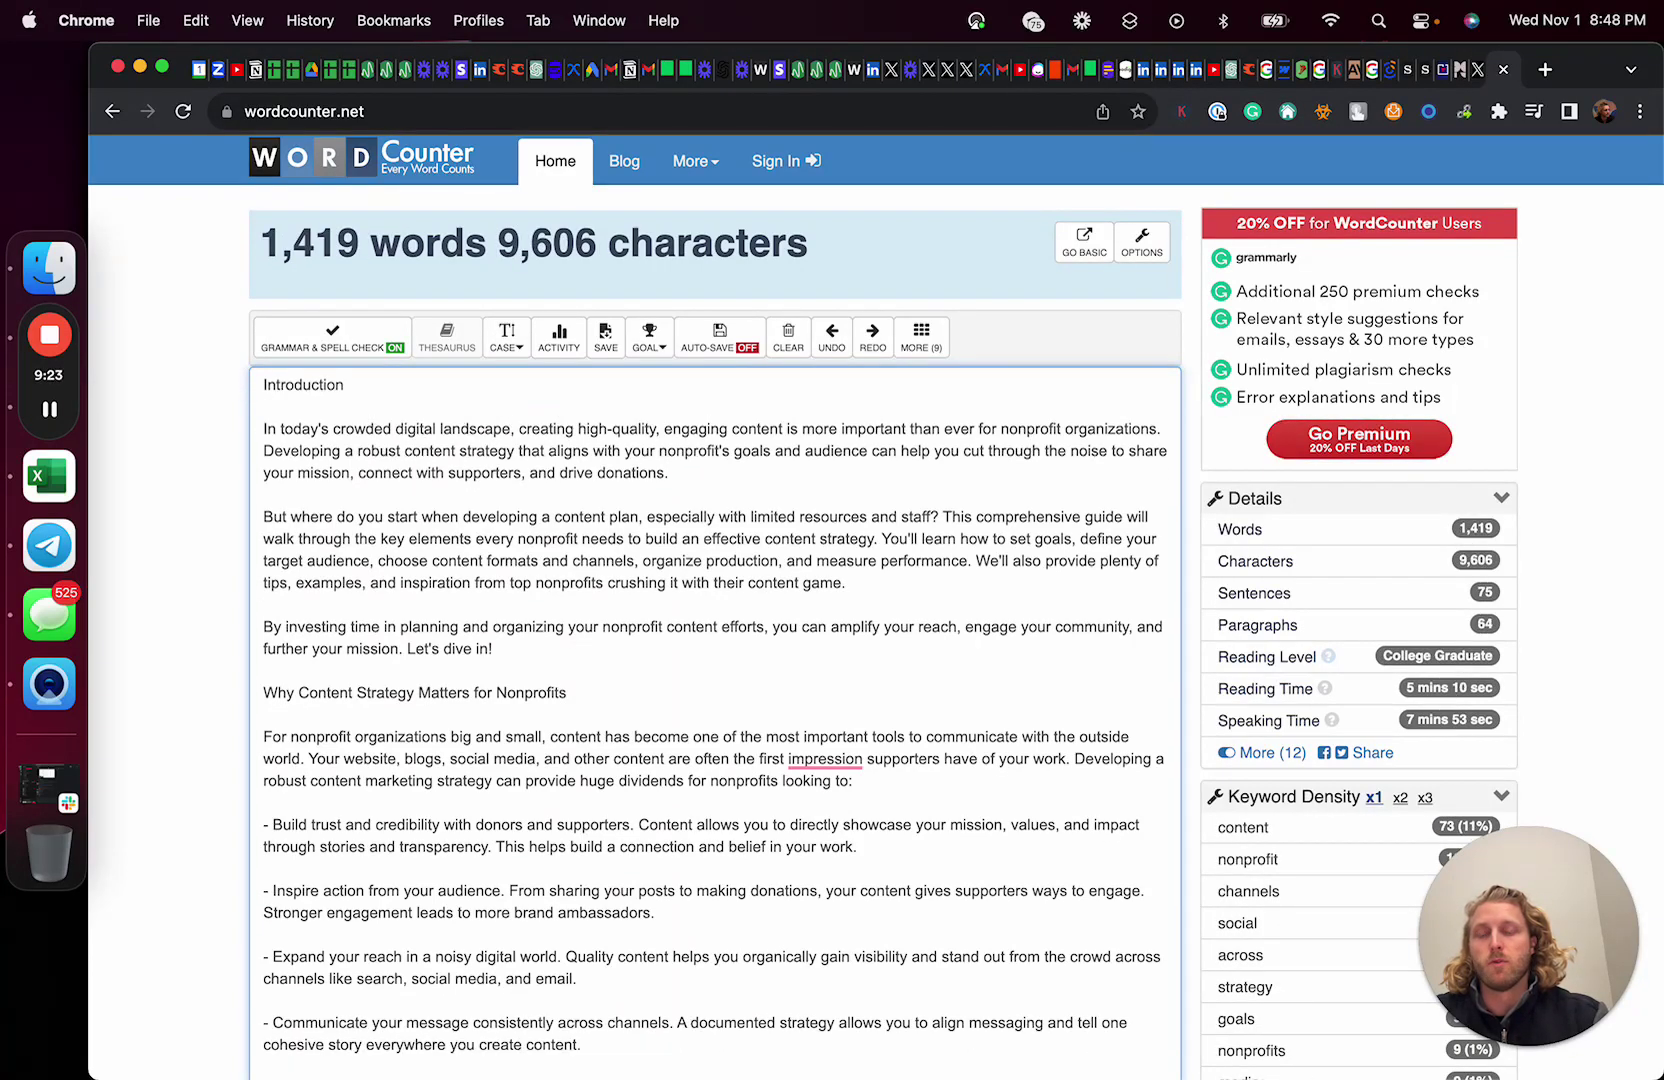